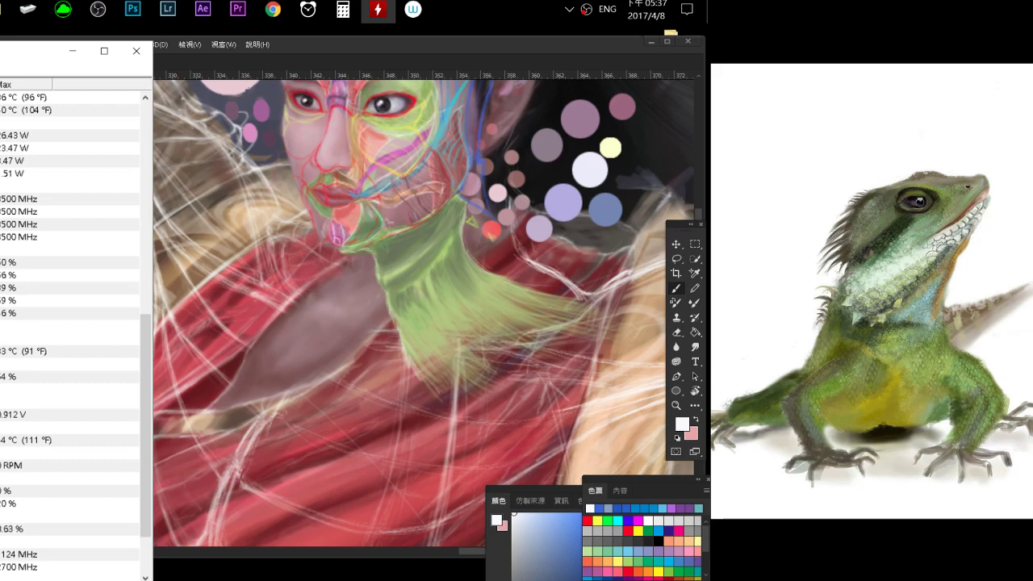
Close the hardware monitor and zoom in on the face's colour-coded muscle guide lines.
{"action": "left_click", "coordinate": [135, 51]}
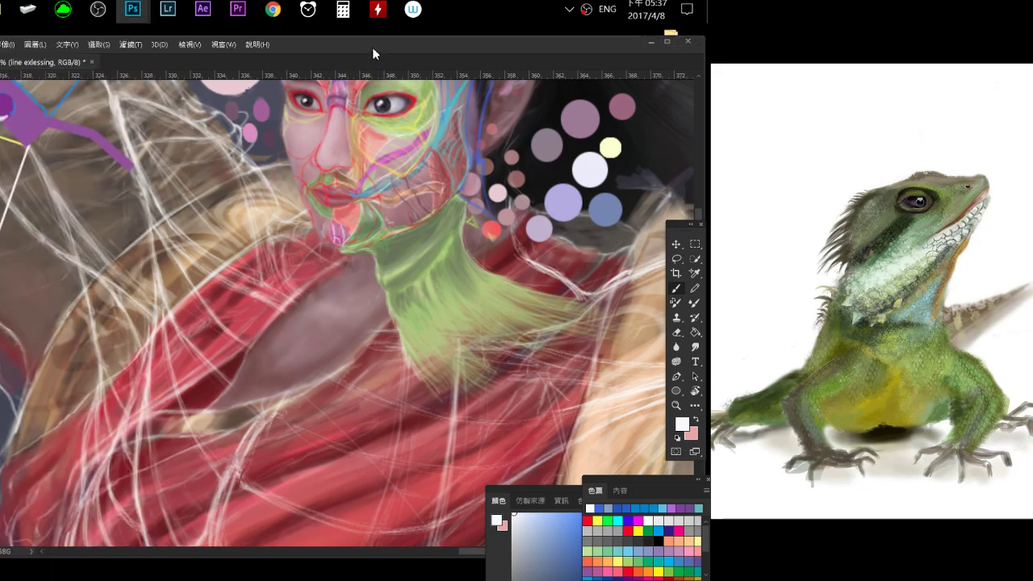
{"action": "left_click_drag", "start_coordinate": [372, 52], "coordinate": [370, 42]}
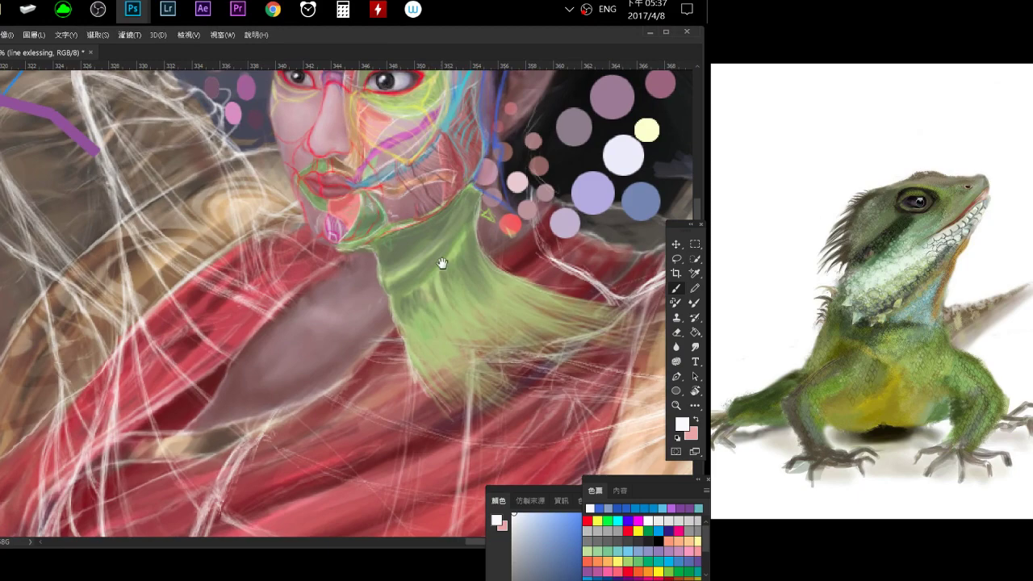
{"action": "left_click_drag", "start_coordinate": [358, 194], "coordinate": [298, 337]}
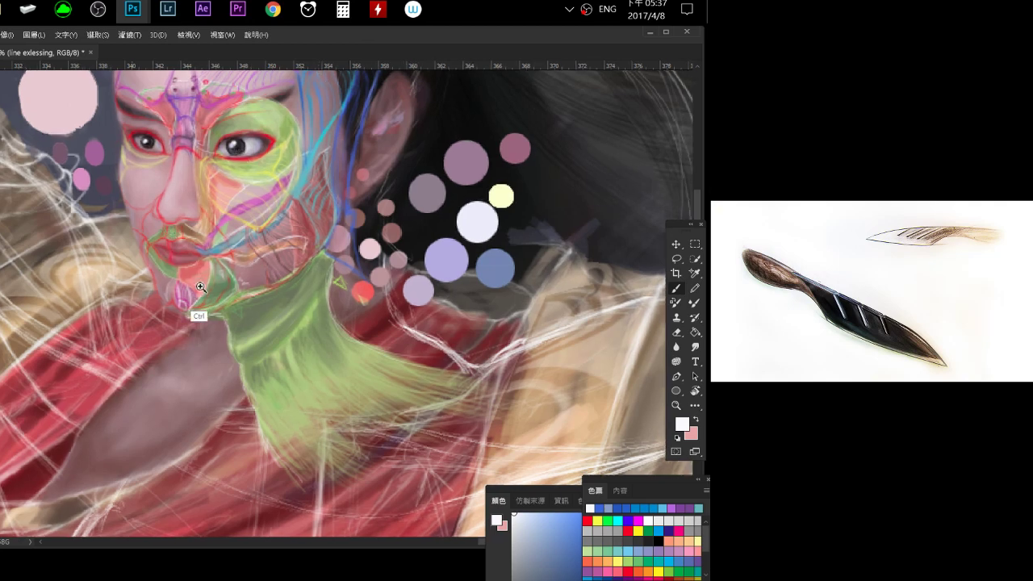
{"action": "scroll", "coordinate": [202, 319], "scroll_direction": "up", "scroll_amount": 2}
{"action": "scroll", "coordinate": [216, 326], "scroll_direction": "up", "scroll_amount": 1}
{"action": "left_click_drag", "start_coordinate": [216, 326], "coordinate": [212, 326]}
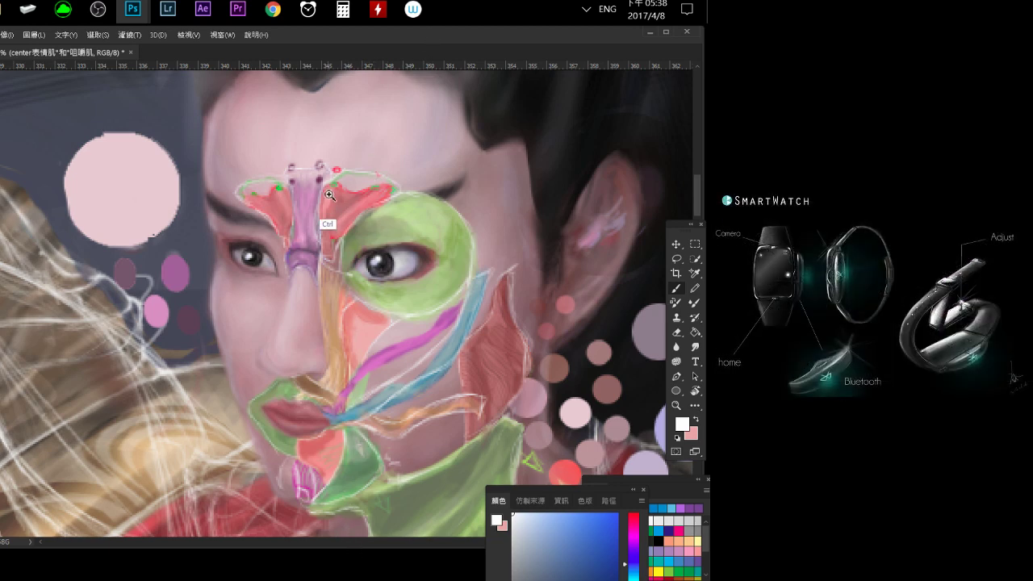
{"action": "scroll", "coordinate": [228, 216], "scroll_direction": "up", "scroll_amount": 3}
{"action": "scroll", "coordinate": [228, 217], "scroll_direction": "down", "scroll_amount": 1}
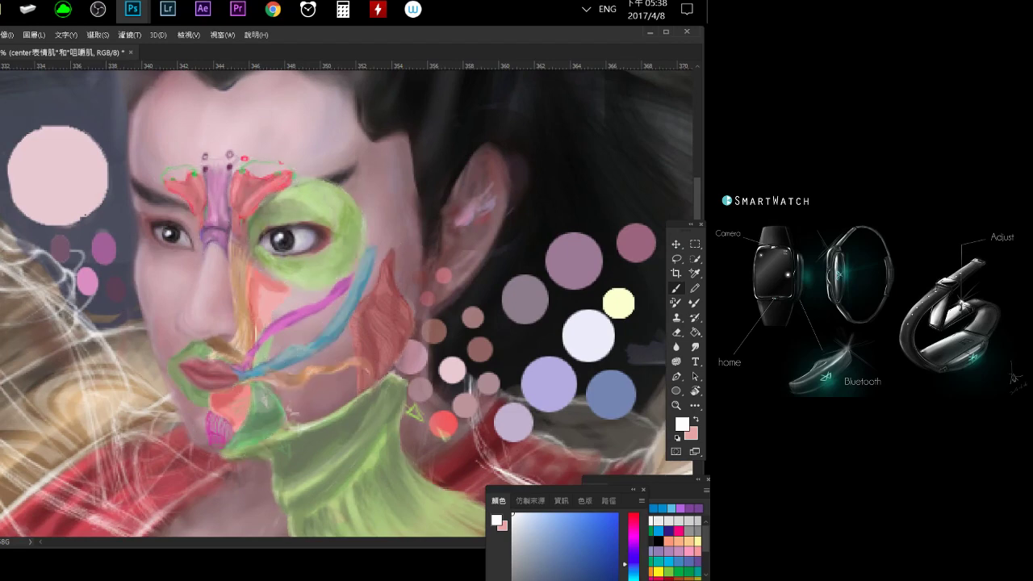
{"action": "key", "text": "alt+bracketleft"}
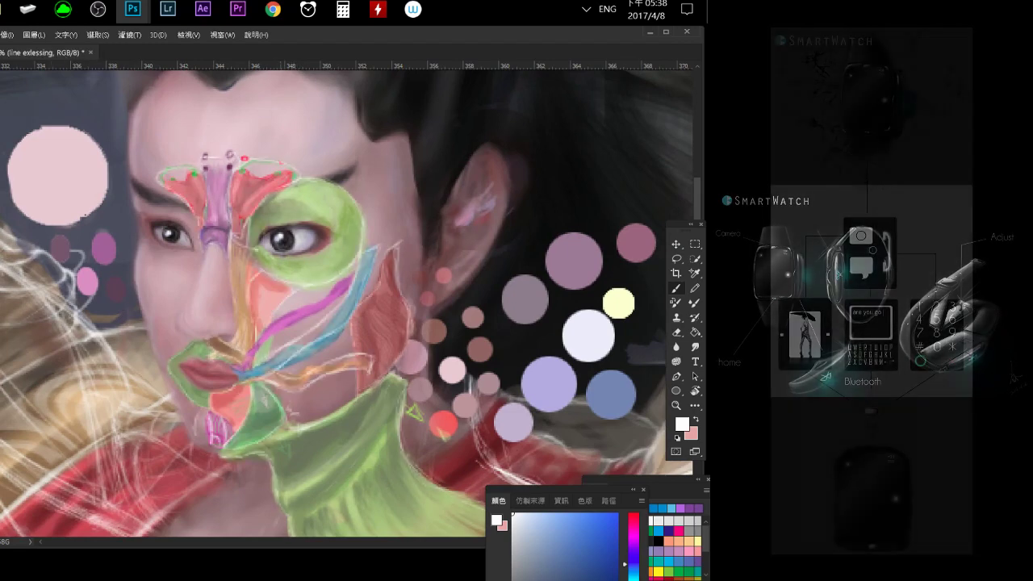
{"action": "scroll", "coordinate": [242, 292], "scroll_direction": "up", "scroll_amount": 1}
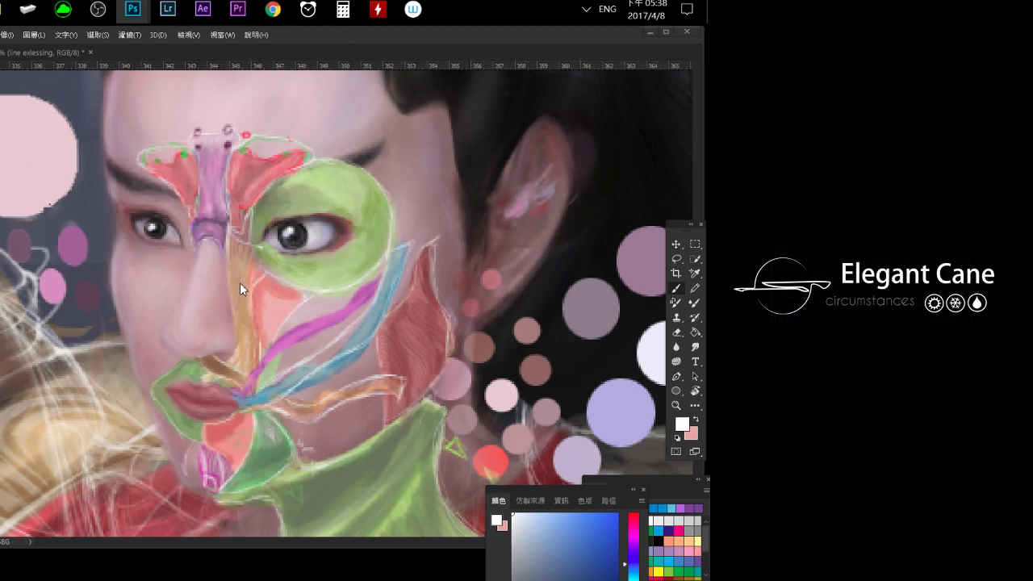
{"action": "left_click", "coordinate": [240, 283]}
{"action": "scroll", "coordinate": [246, 303], "scroll_direction": "up", "scroll_amount": 1}
{"action": "scroll", "coordinate": [247, 311], "scroll_direction": "up", "scroll_amount": 1}
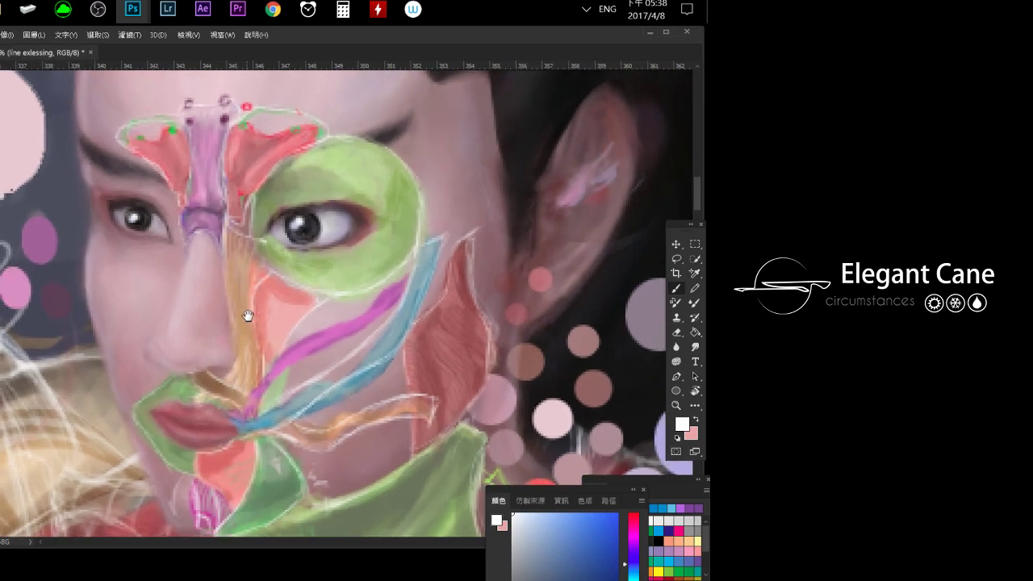
{"action": "scroll", "coordinate": [238, 295], "scroll_direction": "up", "scroll_amount": 1}
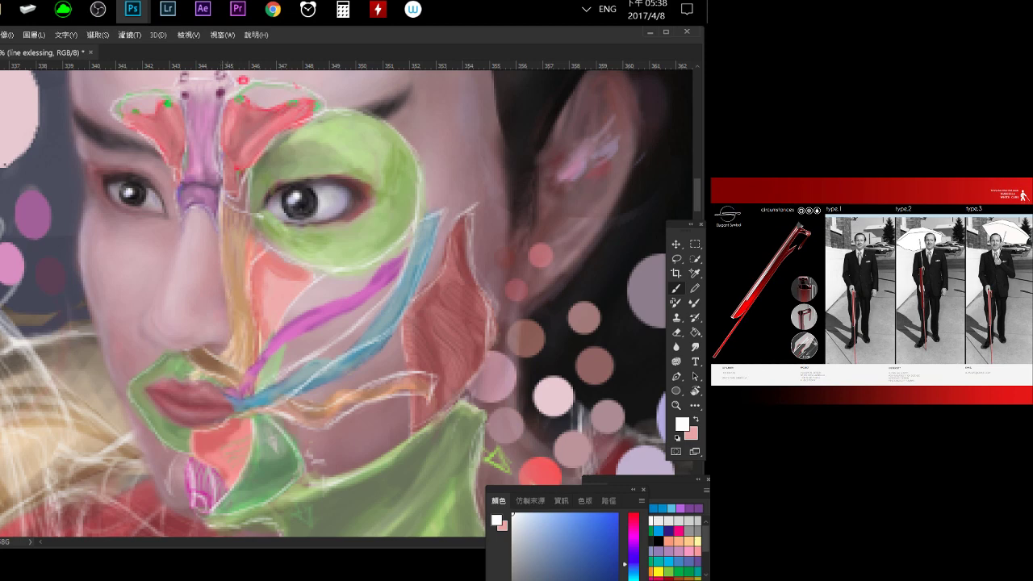
{"action": "left_click_drag", "start_coordinate": [234, 282], "coordinate": [302, 230]}
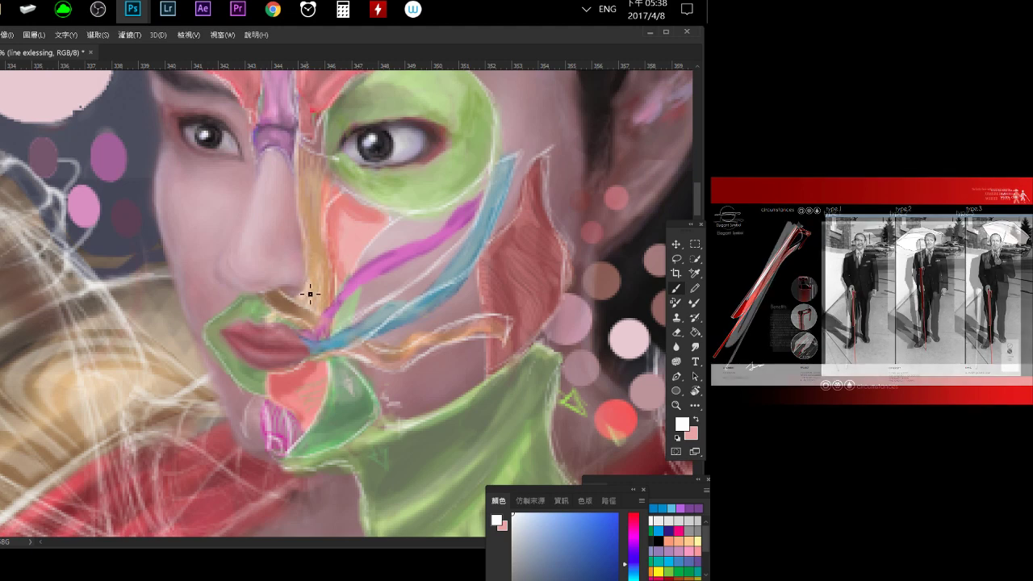
{"action": "left_click_drag", "start_coordinate": [329, 196], "coordinate": [270, 286]}
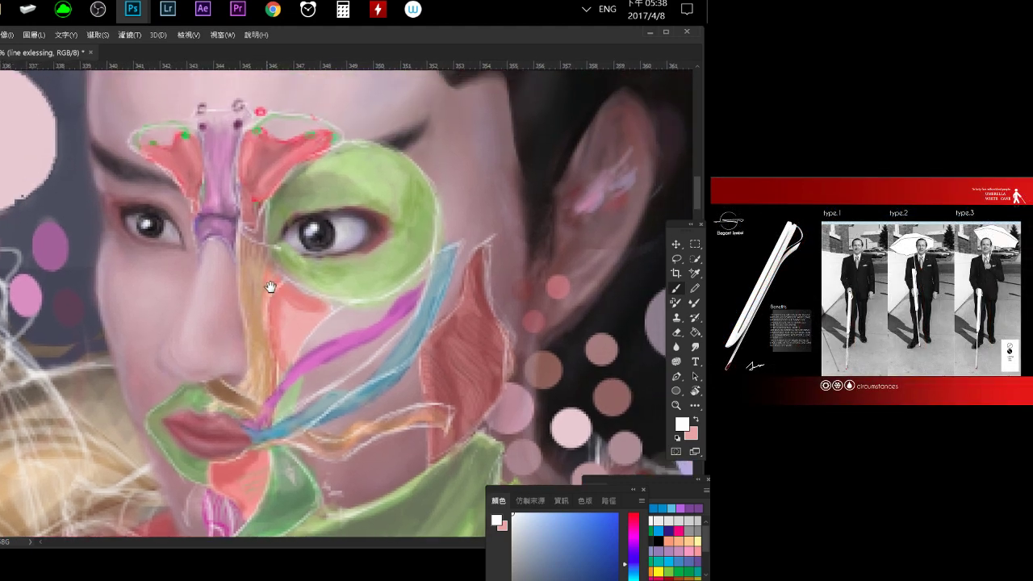
{"action": "scroll", "coordinate": [262, 305], "scroll_direction": "down", "scroll_amount": 2}
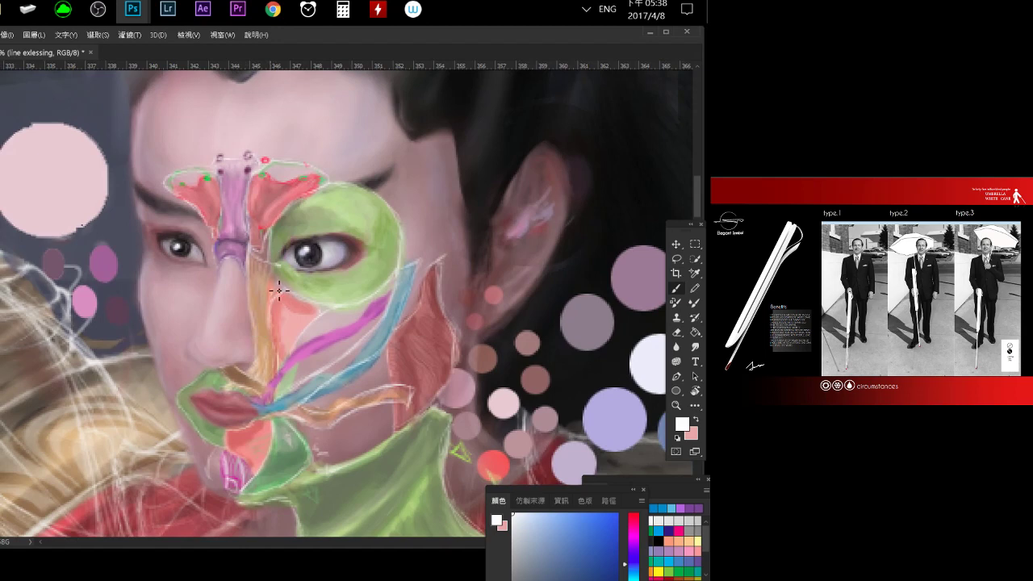
{"action": "key", "text": "ctrl+space"}
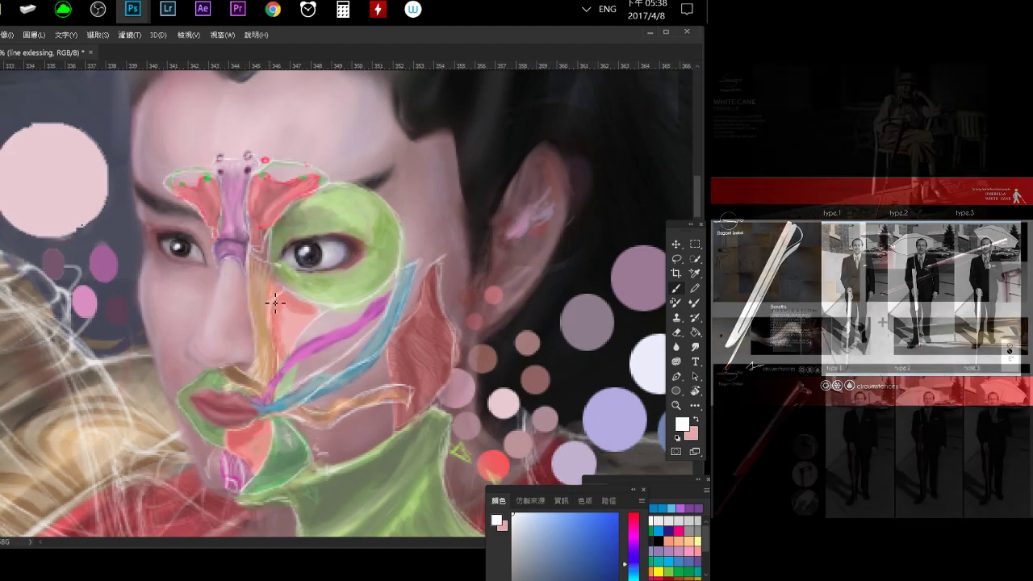
{"action": "key", "text": "e"}
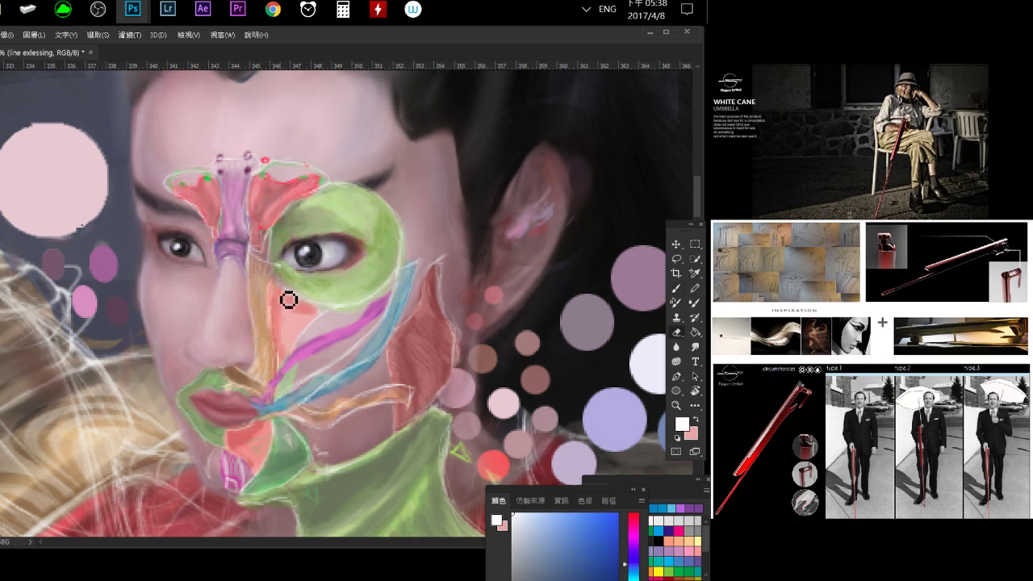
{"action": "key", "text": "b"}
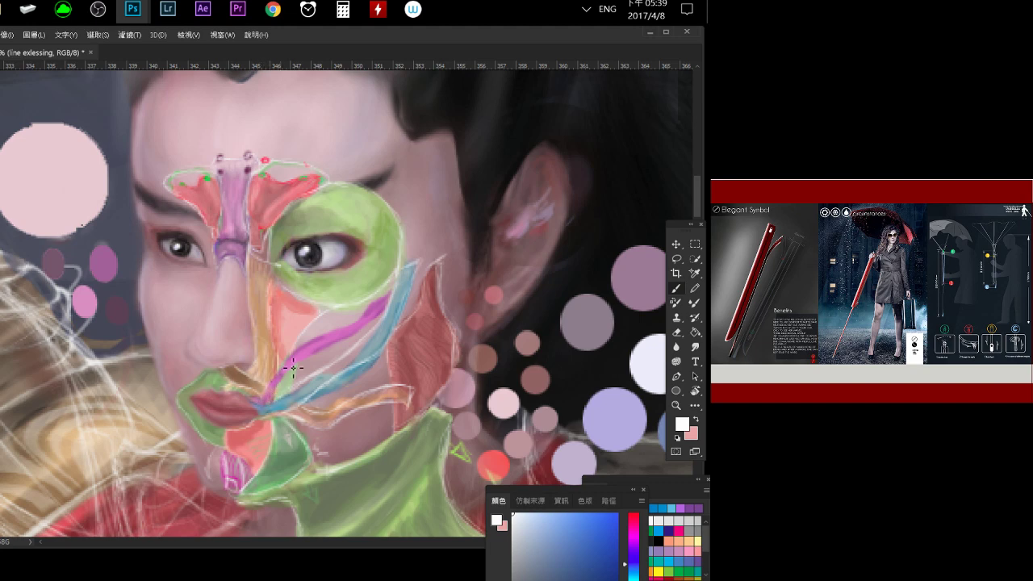
{"action": "left_click_drag", "start_coordinate": [293, 369], "coordinate": [461, 242]}
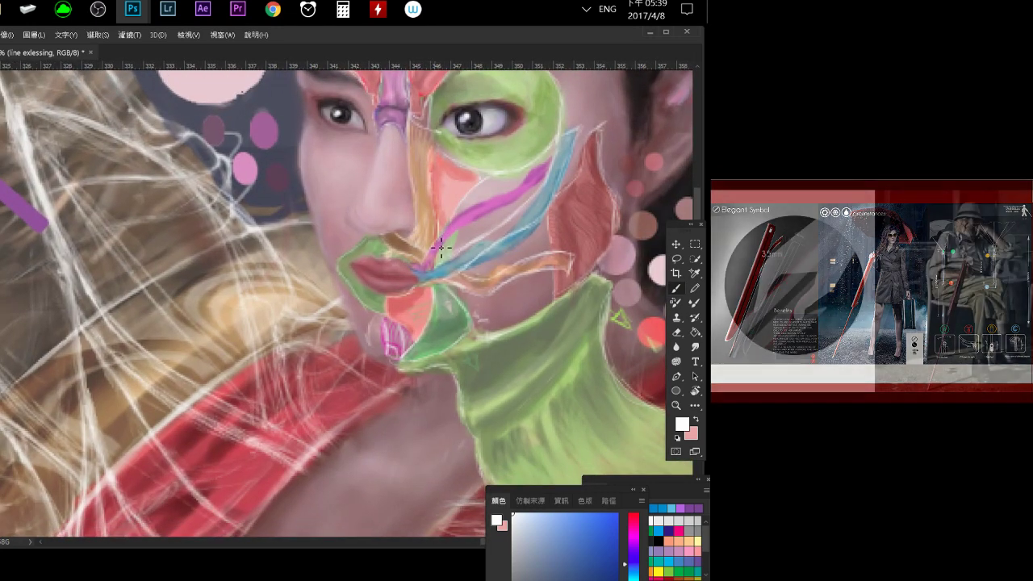
{"action": "left_click_drag", "start_coordinate": [450, 227], "coordinate": [401, 287]}
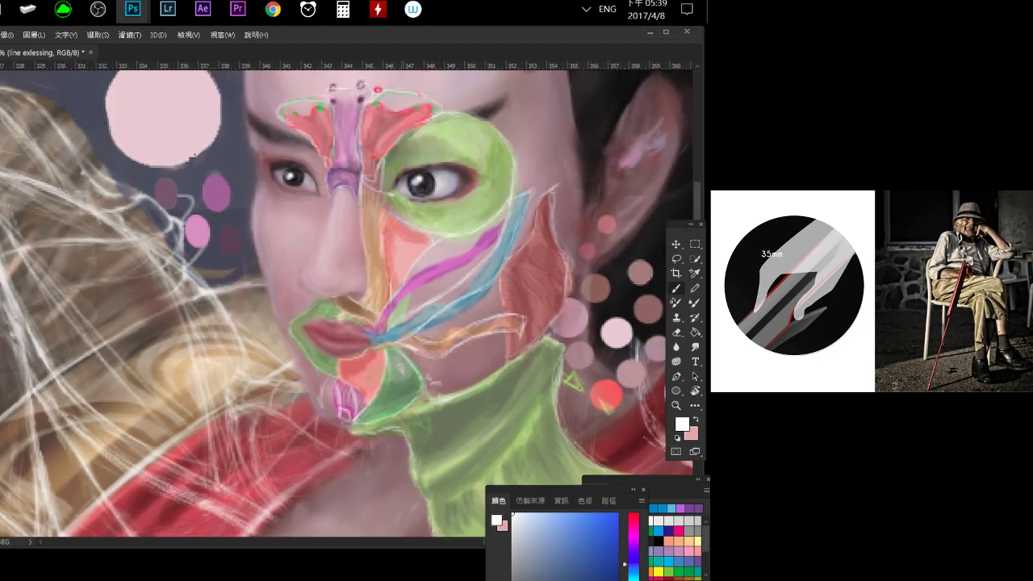
{"action": "left_click", "coordinate": [98, 12]}
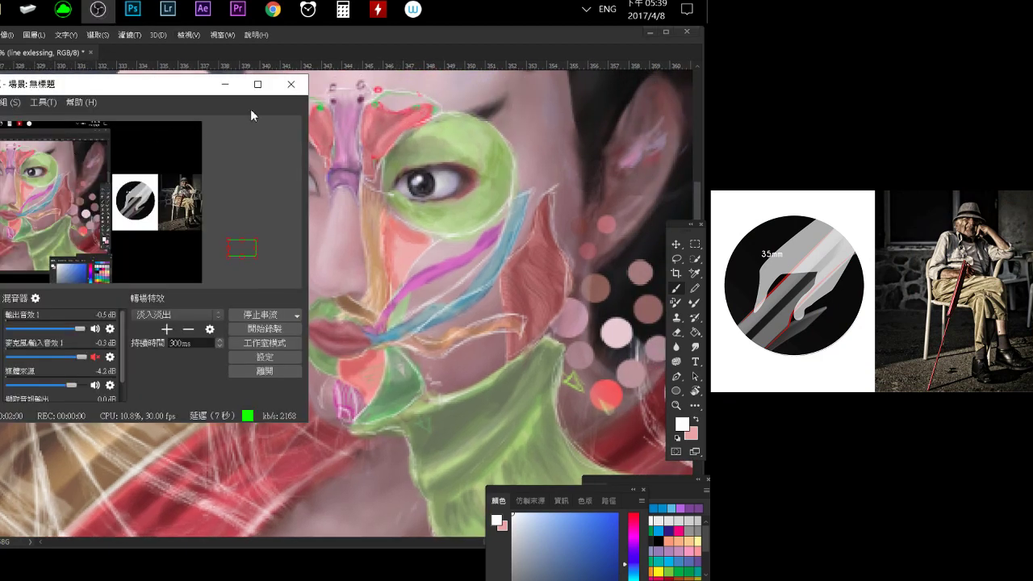
{"action": "left_click", "coordinate": [225, 84]}
{"action": "left_click_drag", "start_coordinate": [413, 286], "coordinate": [376, 303]}
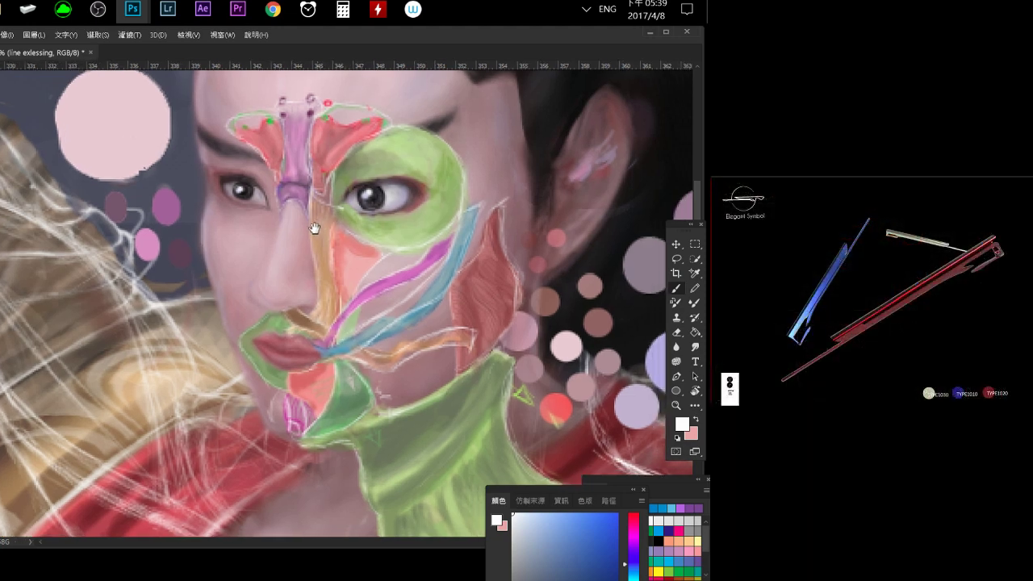
{"action": "left_click_drag", "start_coordinate": [348, 222], "coordinate": [331, 244]}
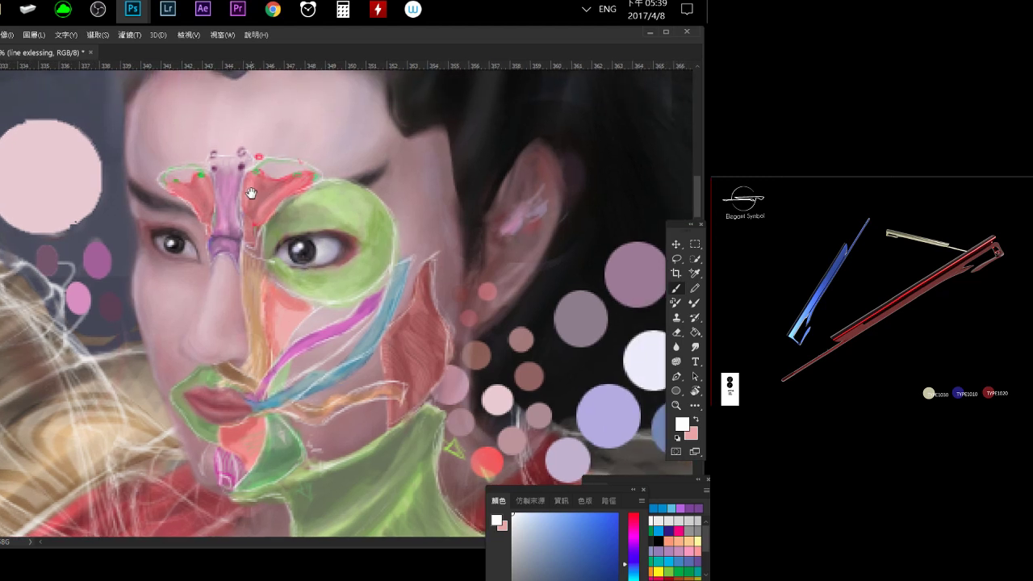
{"action": "left_click_drag", "start_coordinate": [251, 194], "coordinate": [253, 218]}
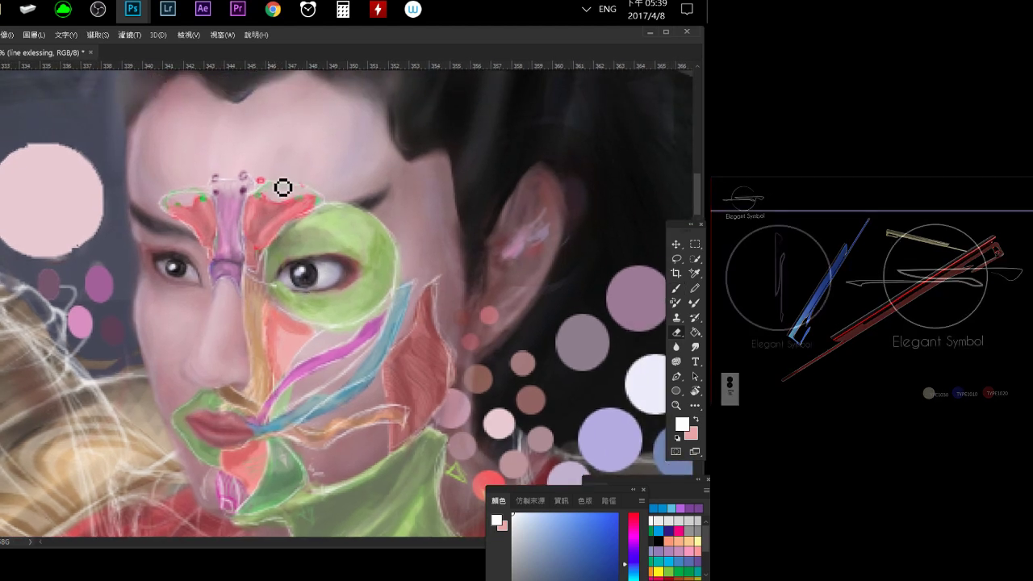
{"action": "key", "text": "b"}
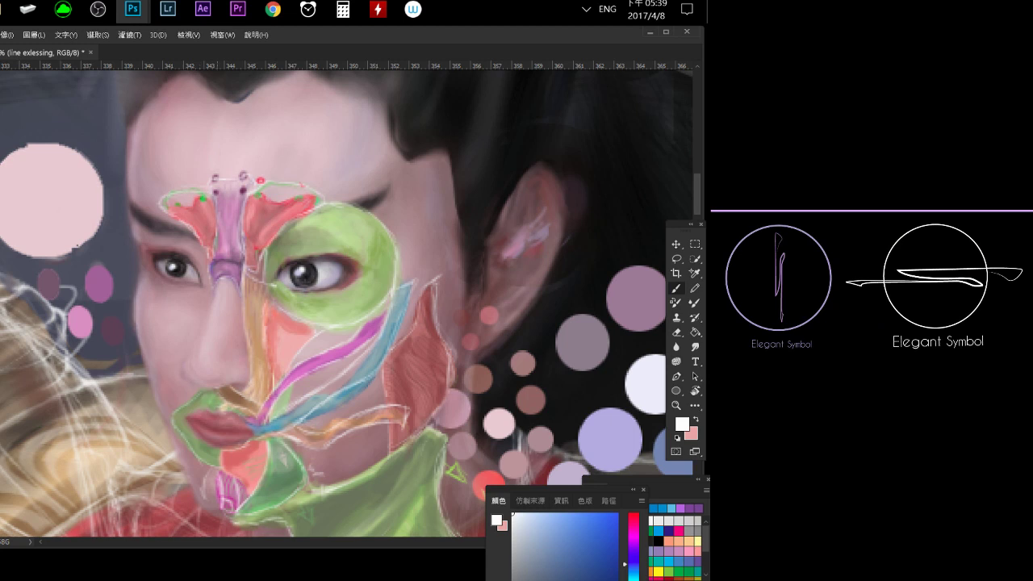
{"action": "scroll", "coordinate": [244, 334], "scroll_direction": "down", "scroll_amount": 1}
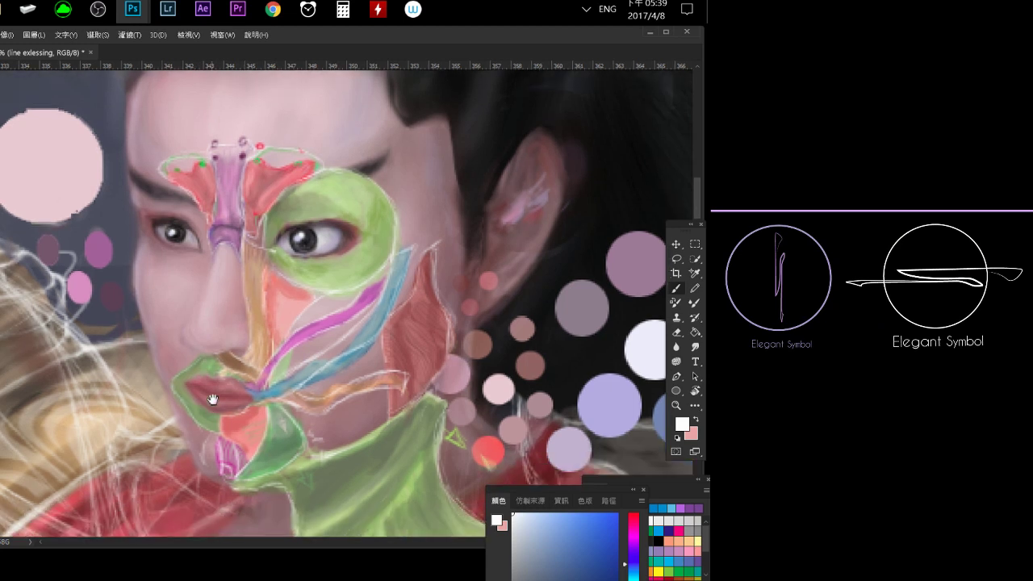
{"action": "scroll", "coordinate": [215, 396], "scroll_direction": "down", "scroll_amount": 1}
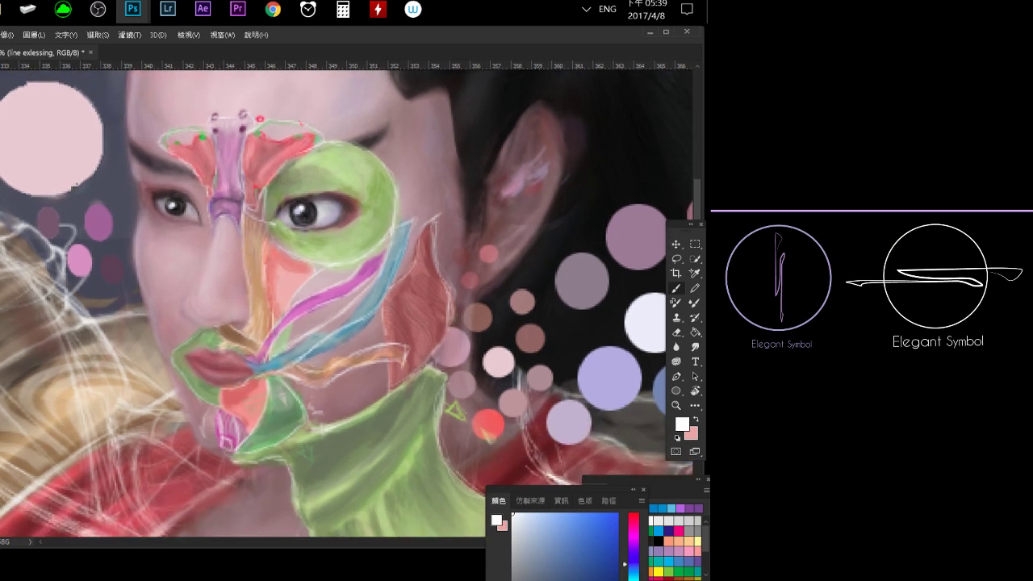
{"action": "key", "text": "v"}
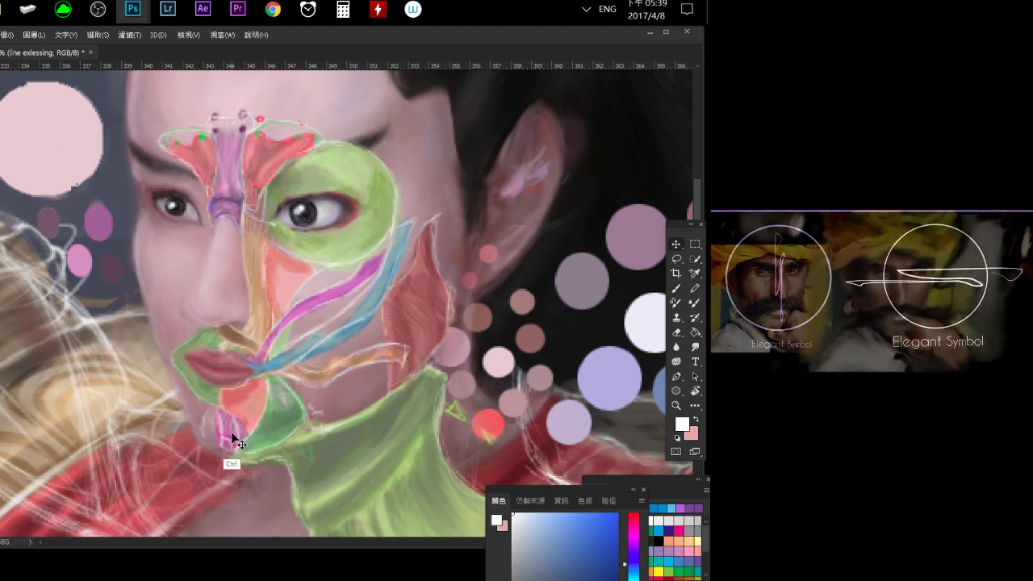
{"action": "left_click", "coordinate": [228, 426], "text": "ctrl"}
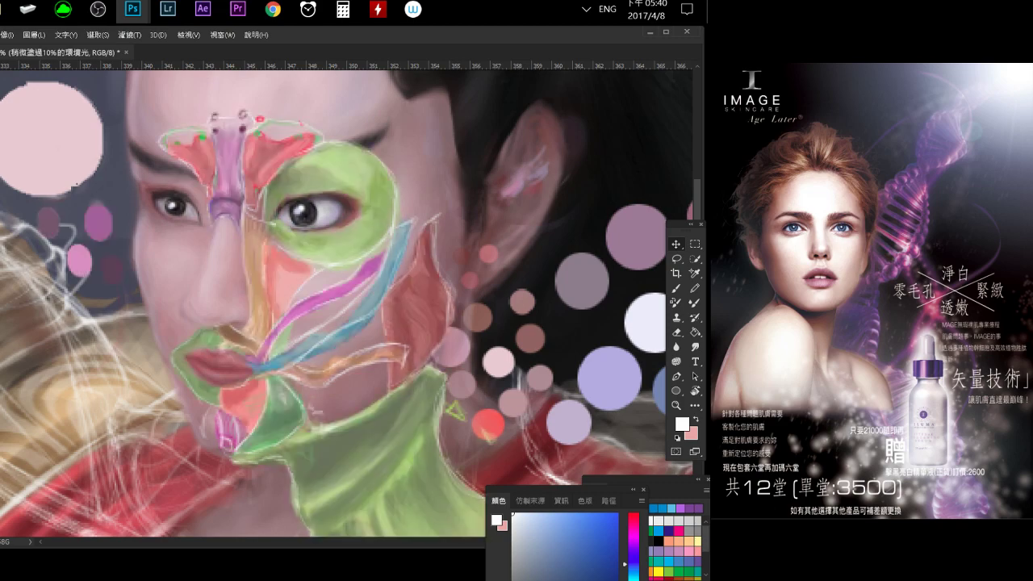
{"action": "key", "text": "alt+bracketright"}
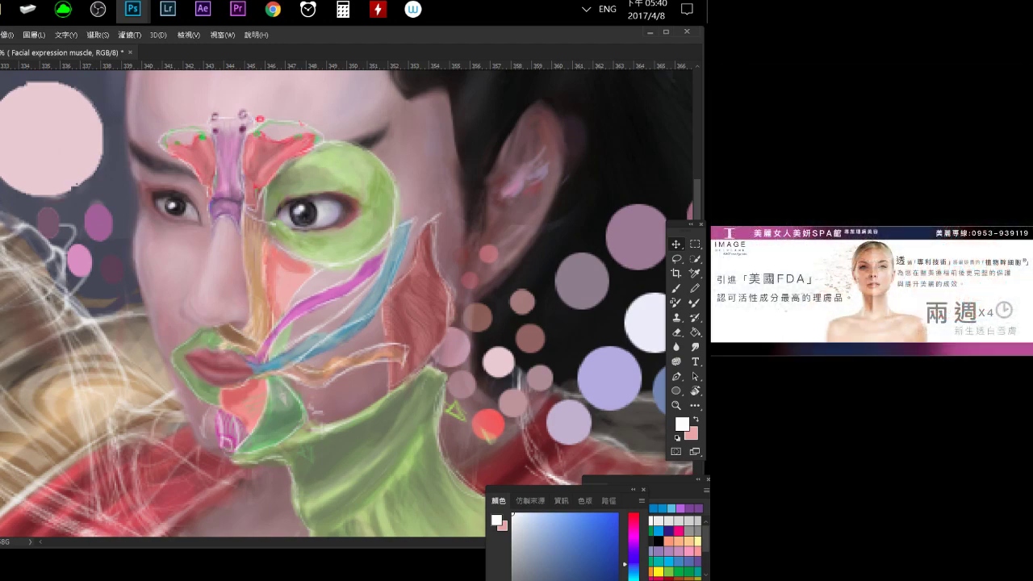
On the mentalis layer, test a light chin stroke and undo the erasure.
{"action": "key", "text": "alt+bracketleft"}
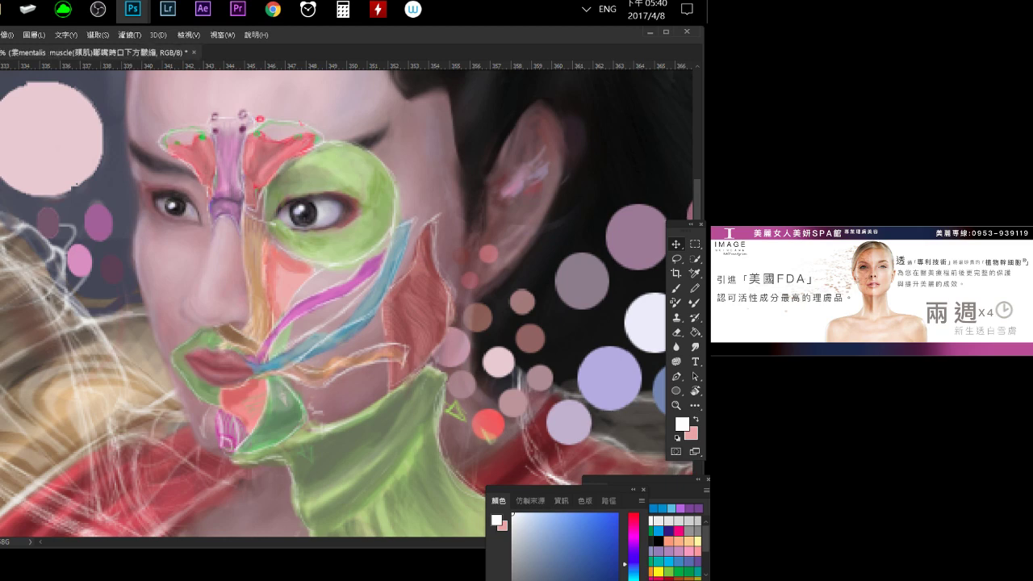
{"action": "left_click_drag", "start_coordinate": [226, 423], "coordinate": [226, 434]}
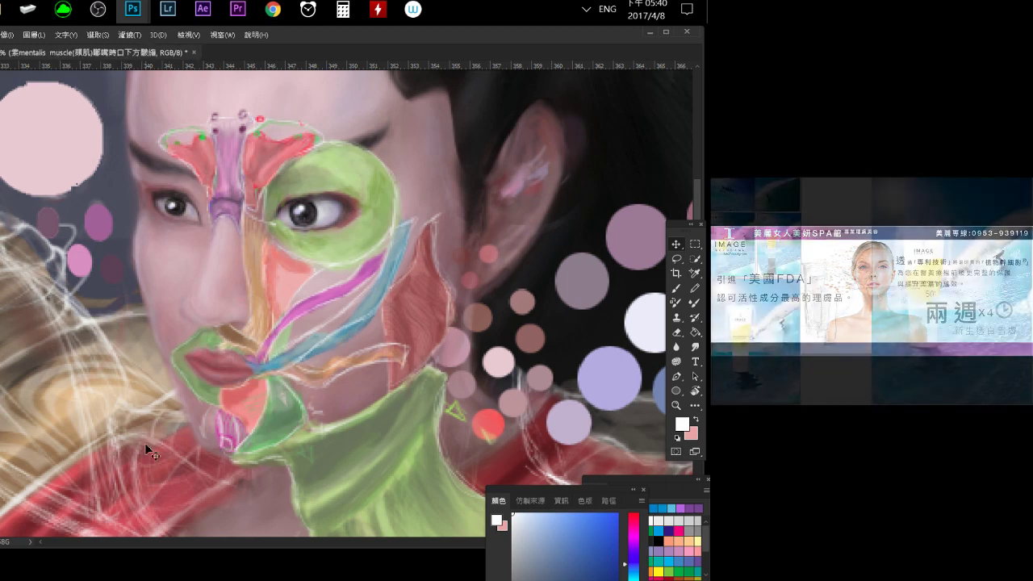
{"action": "key", "text": "e"}
{"action": "left_click_drag", "start_coordinate": [226, 425], "coordinate": [225, 444]}
{"action": "key", "text": "ctrl+z"}
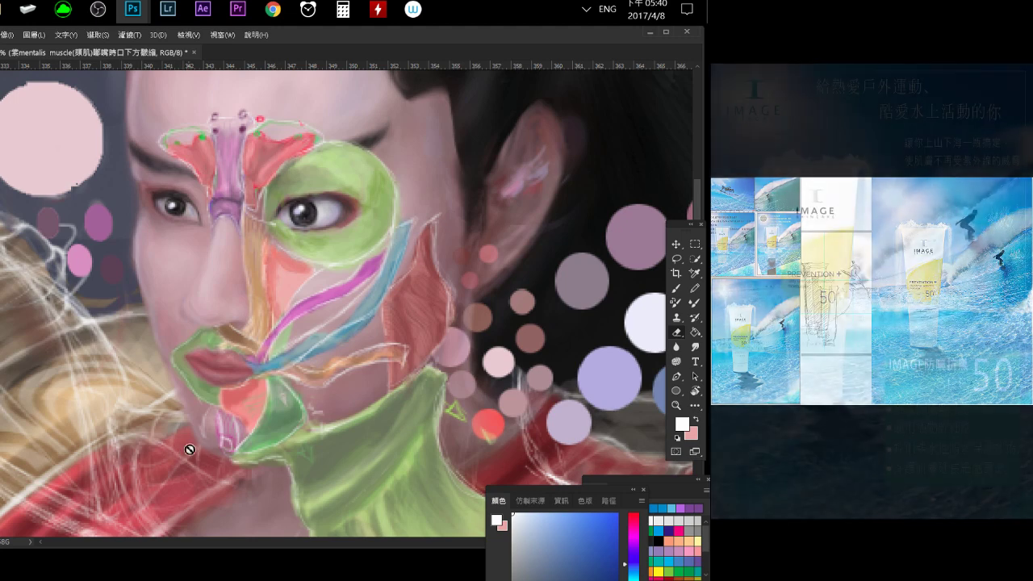
Lasso an oval around the chin on the masseter layer and delete its pink paint.
{"action": "left_click", "coordinate": [230, 437], "text": "ctrl"}
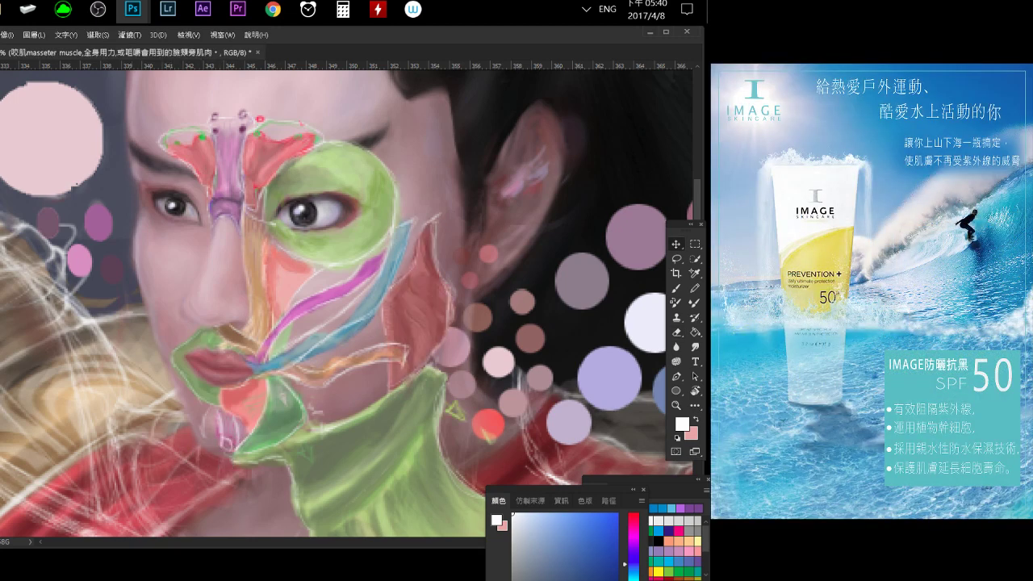
{"action": "key", "text": "e"}
{"action": "key", "text": "l"}
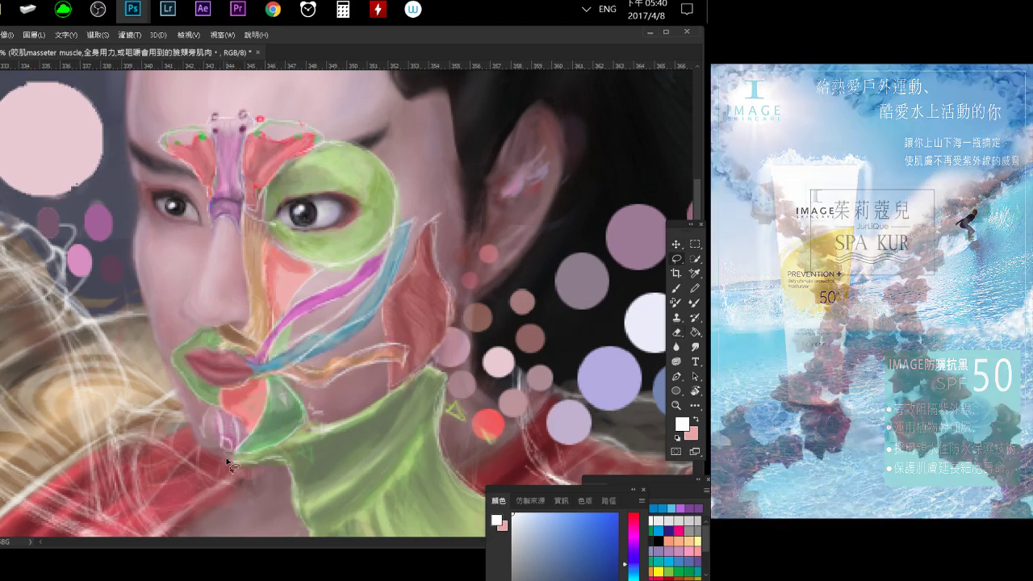
{"action": "left_click_drag", "start_coordinate": [228, 436], "coordinate": [225, 438]}
{"action": "key", "text": "Delete"}
{"action": "key", "text": "ctrl+d"}
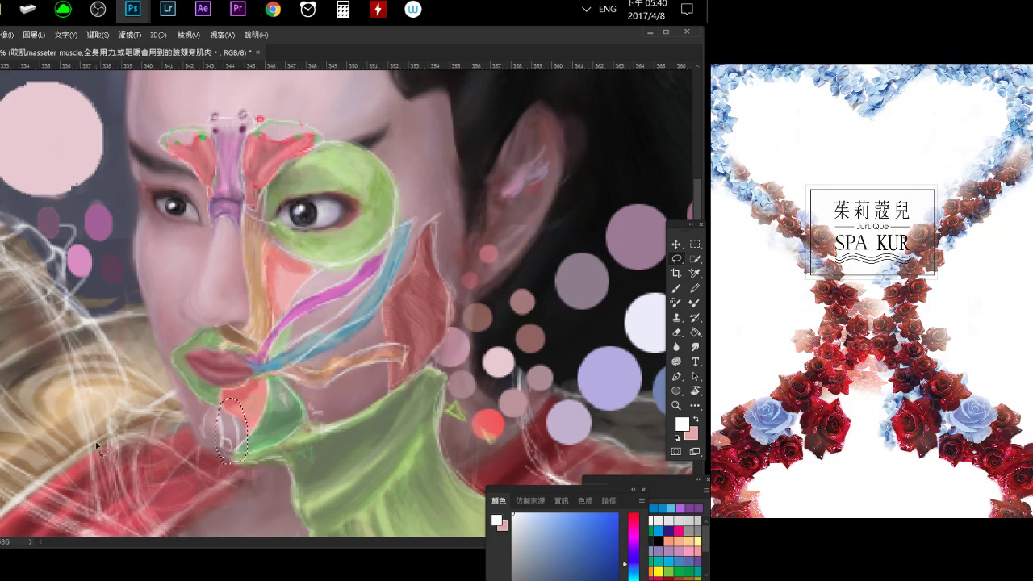
Erase leftover paint near the chin and return to the mentalis layer.
{"action": "key", "text": "v"}
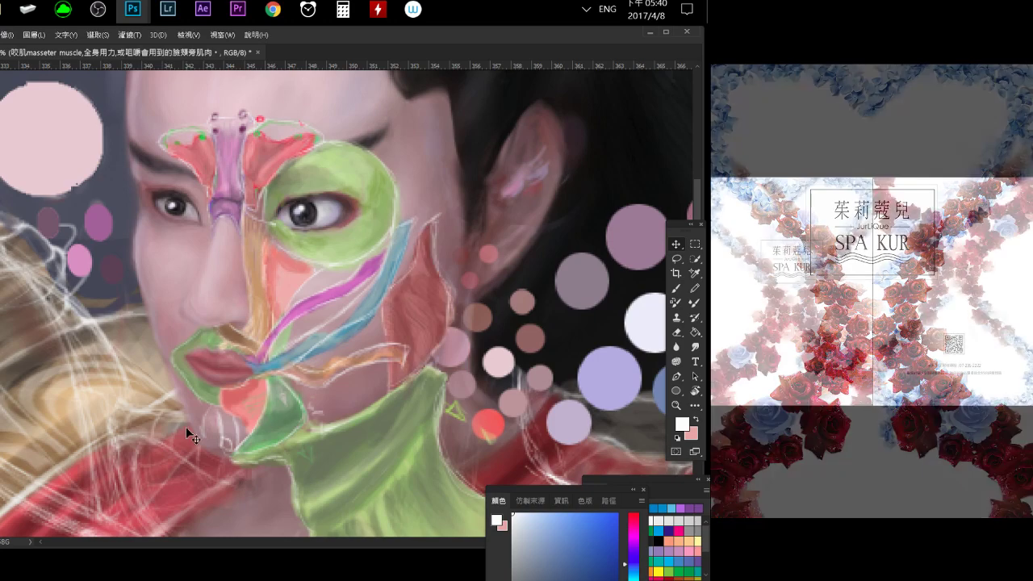
{"action": "key", "text": "e"}
{"action": "left_click_drag", "start_coordinate": [224, 426], "coordinate": [225, 456]}
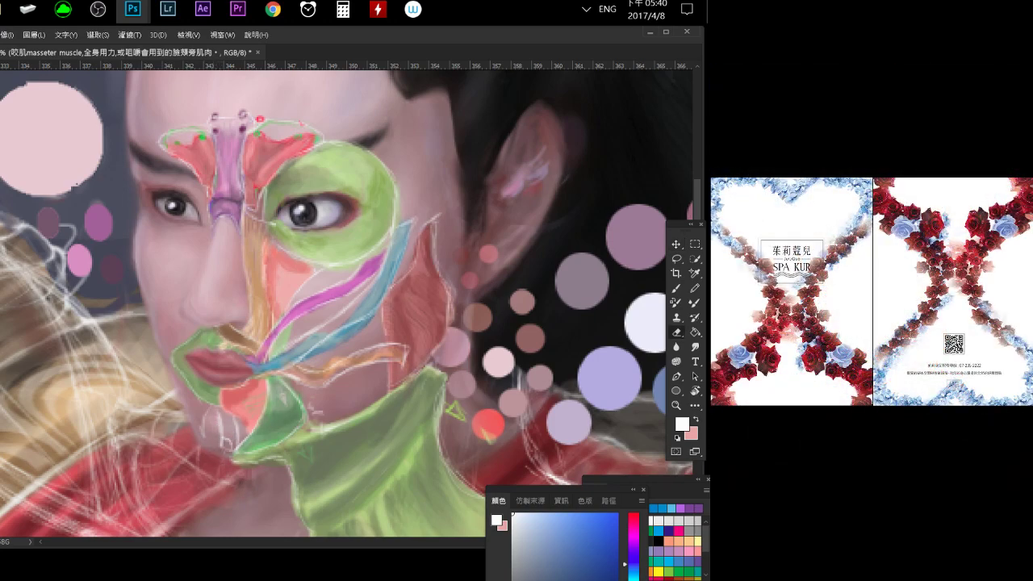
{"action": "key", "text": "b"}
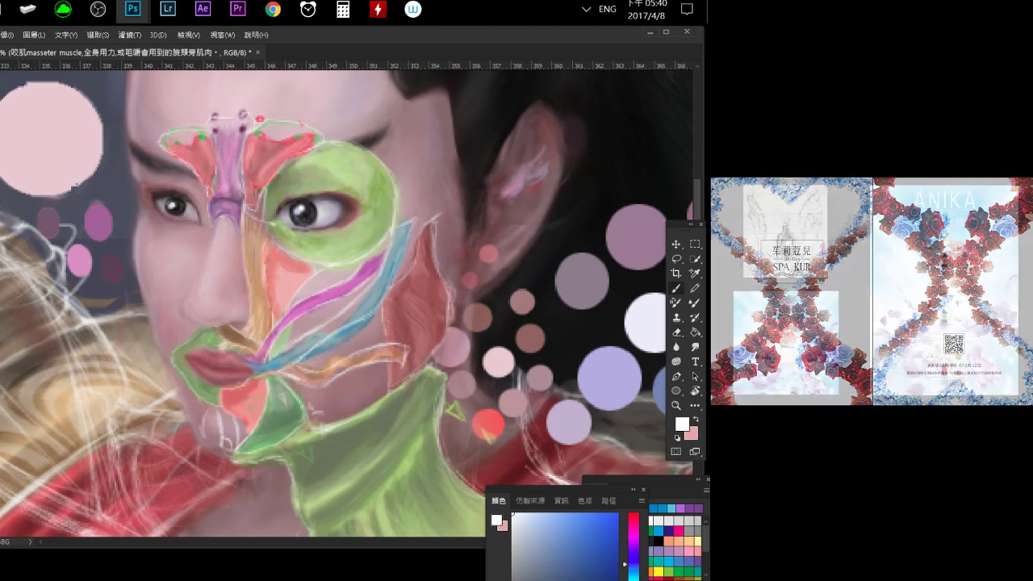
{"action": "key", "text": "alt+bracketleft"}
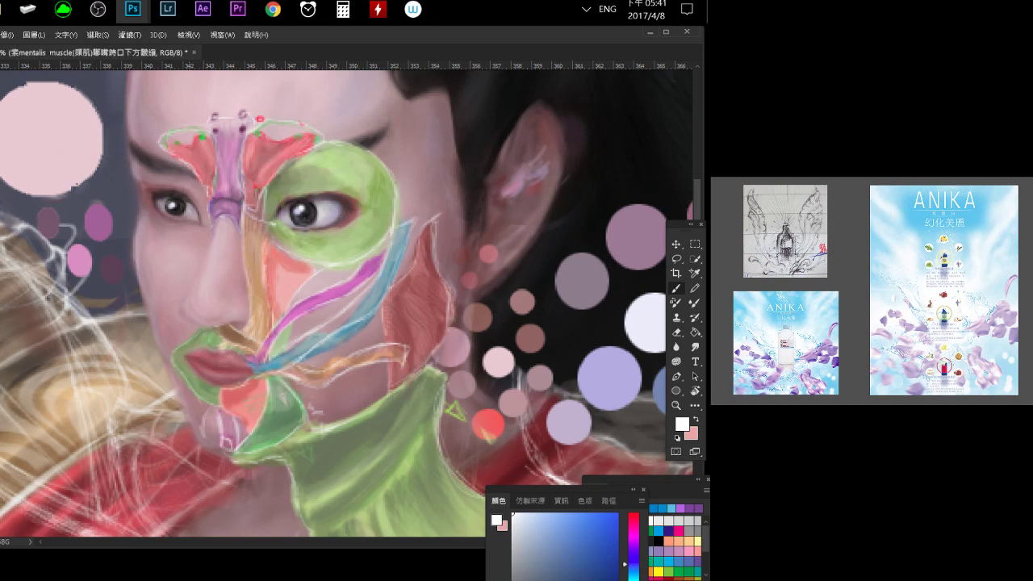
{"action": "key", "text": "e"}
{"action": "key", "text": "b"}
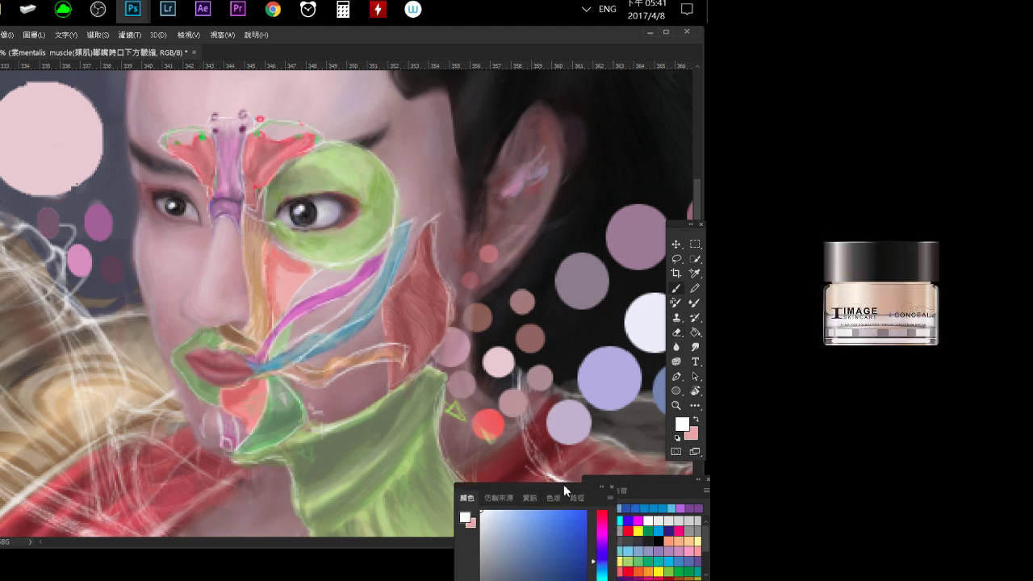
Stack the Swatches above the Color panel and pick a brighter magenta paint colour.
{"action": "mouse_move", "coordinate": [617, 488]}
{"action": "left_mouse_down"}
{"action": "mouse_move", "coordinate": [534, 476]}
{"action": "mouse_move", "coordinate": [607, 450]}
{"action": "left_mouse_up"}
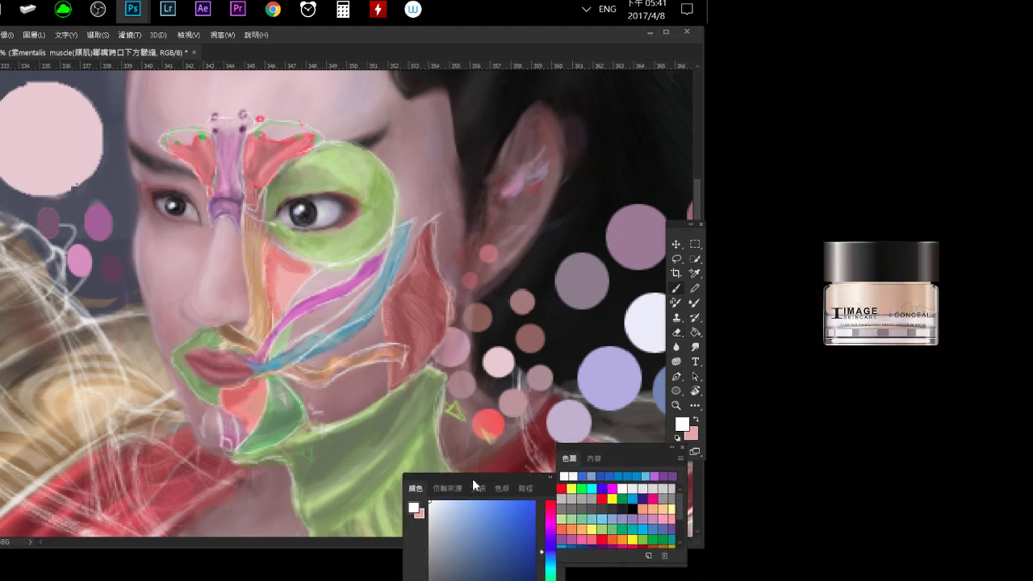
{"action": "left_click", "coordinate": [231, 436], "text": "alt"}
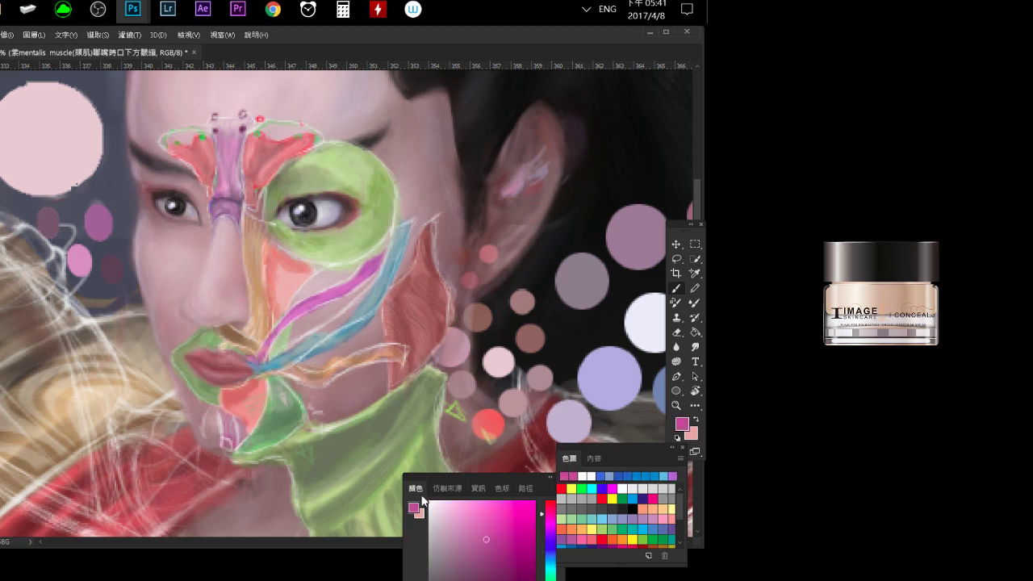
{"action": "left_click", "coordinate": [516, 518]}
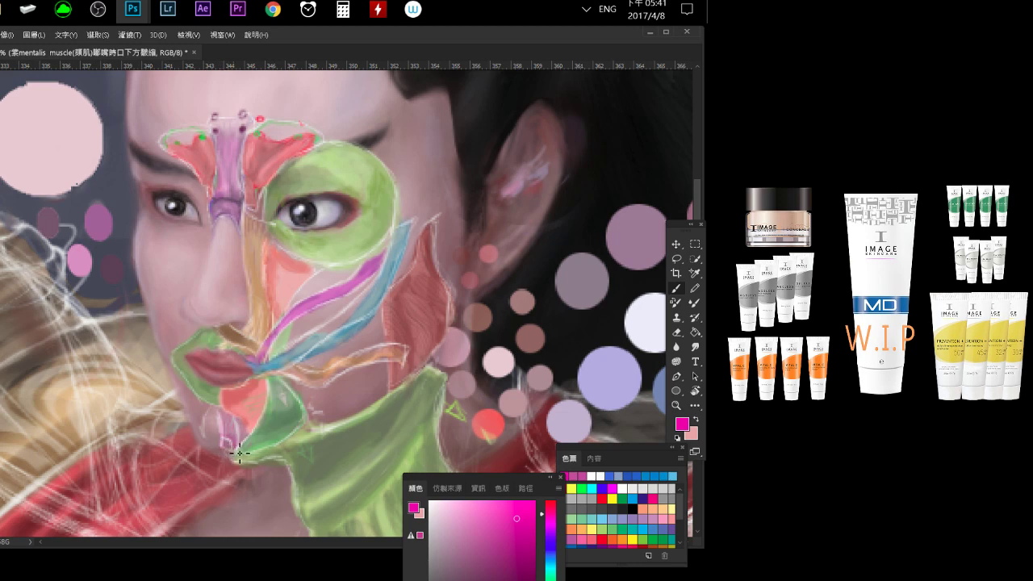
{"action": "key", "text": "e"}
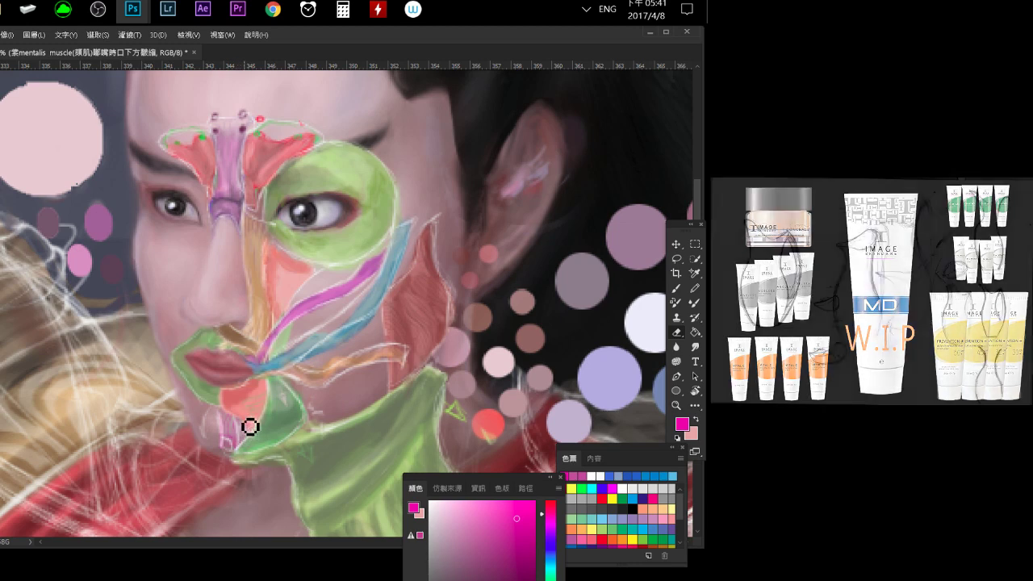
{"action": "key", "text": "b"}
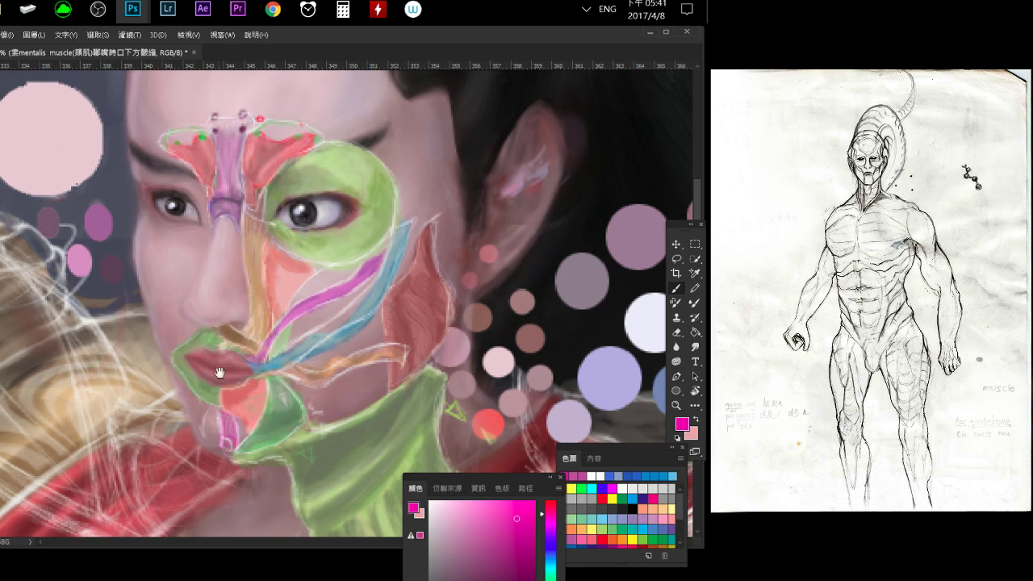
Select the 補色 colour touch-up layer by Ctrl-clicking it on the canvas.
{"action": "scroll", "coordinate": [300, 318], "scroll_direction": "up", "scroll_amount": 1}
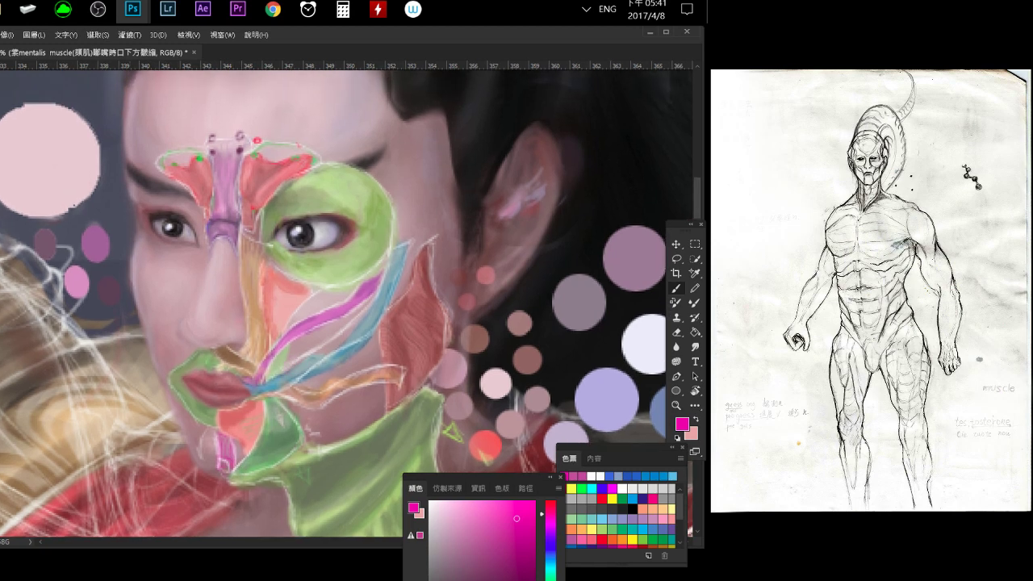
{"action": "left_click", "coordinate": [97, 428], "text": "ctrl"}
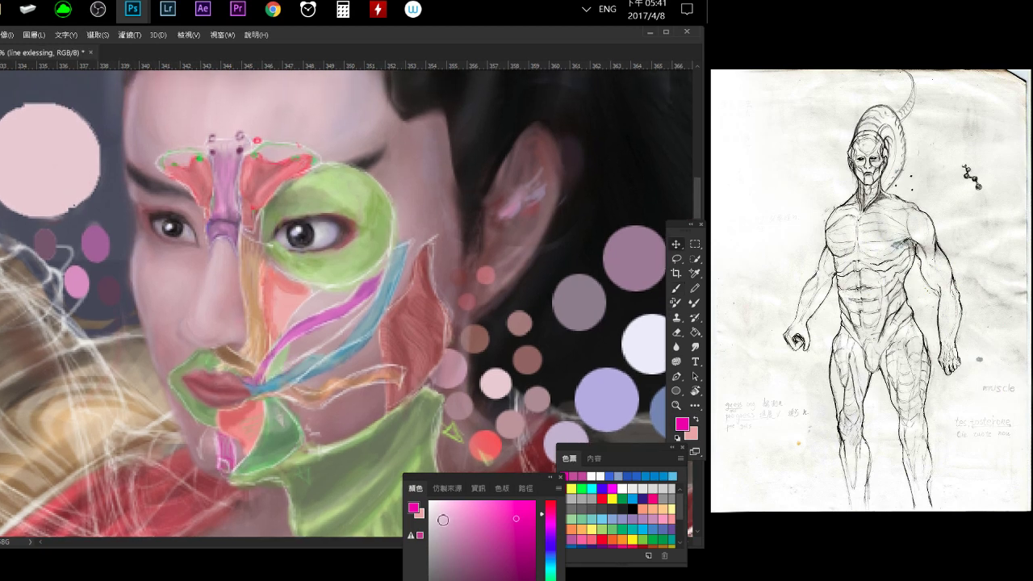
{"action": "left_click", "coordinate": [439, 517]}
{"action": "scroll", "coordinate": [300, 318], "scroll_direction": "right", "scroll_amount": 1}
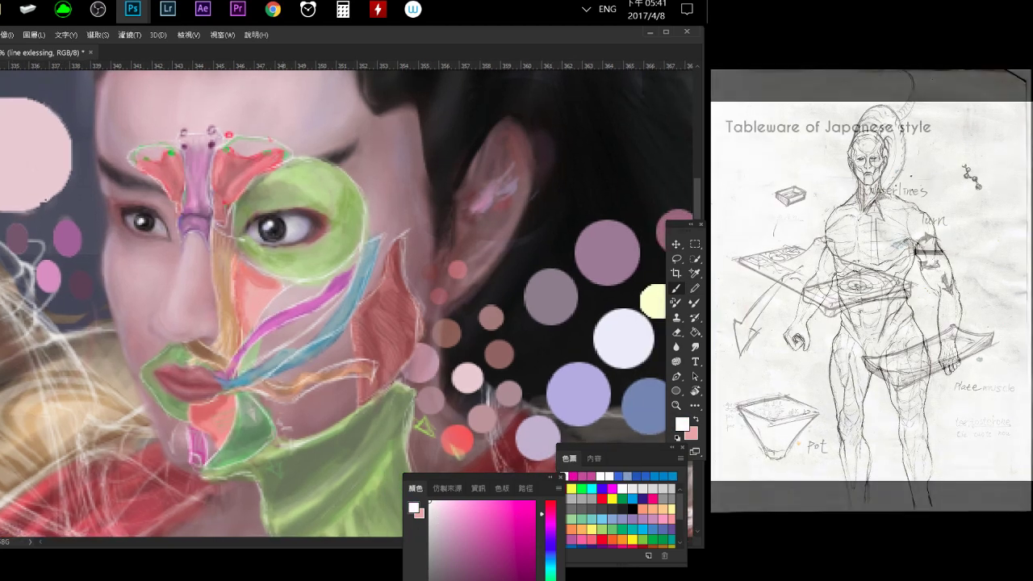
{"action": "key", "text": "ctrl"}
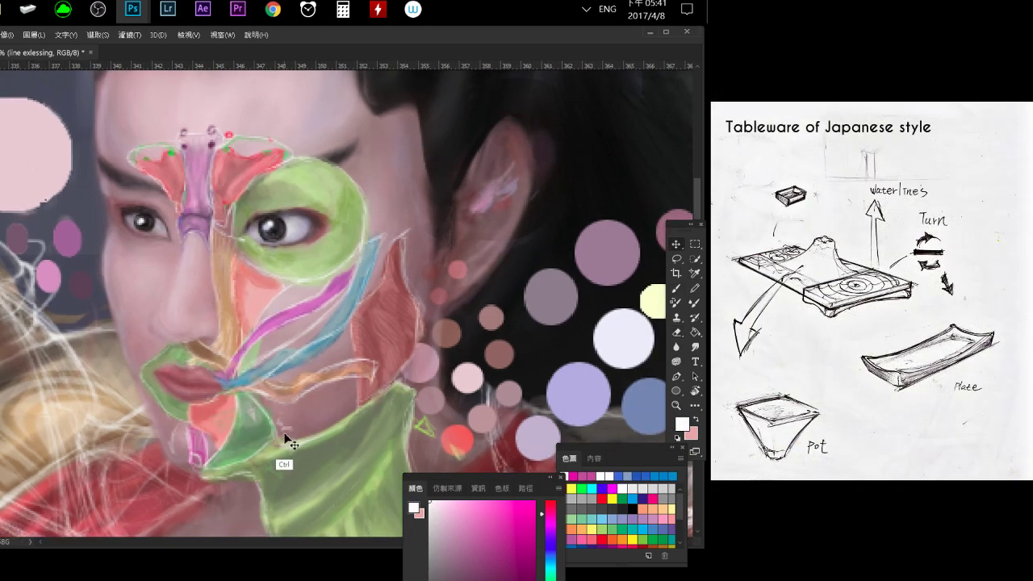
{"action": "left_click", "coordinate": [287, 436], "text": "ctrl"}
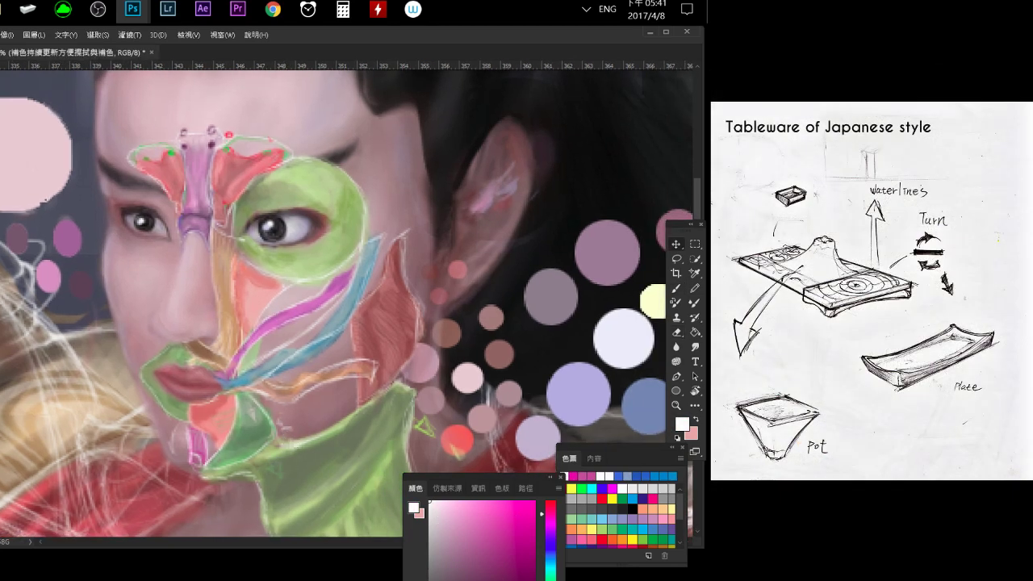
Select the depressor anguli oris layer, then the line exlessing layer, from the canvas.
{"action": "left_click", "coordinate": [252, 413], "text": "ctrl"}
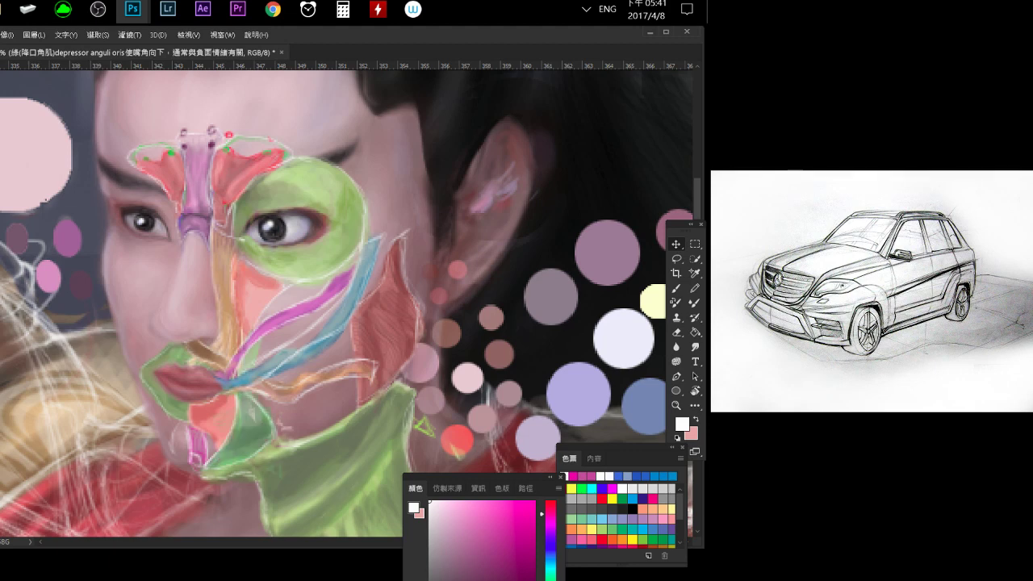
{"action": "key", "text": "e"}
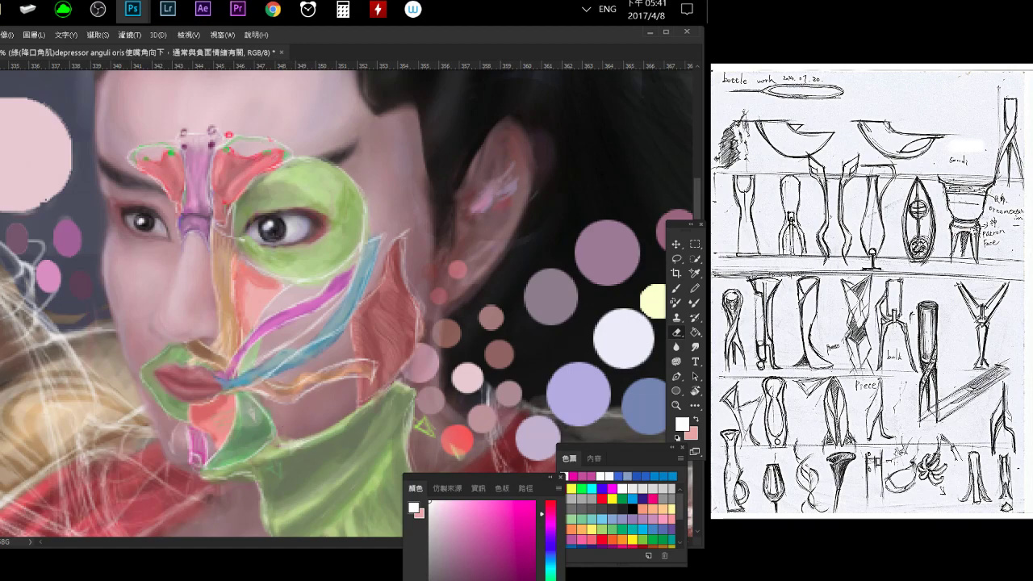
{"action": "key", "text": "ctrl"}
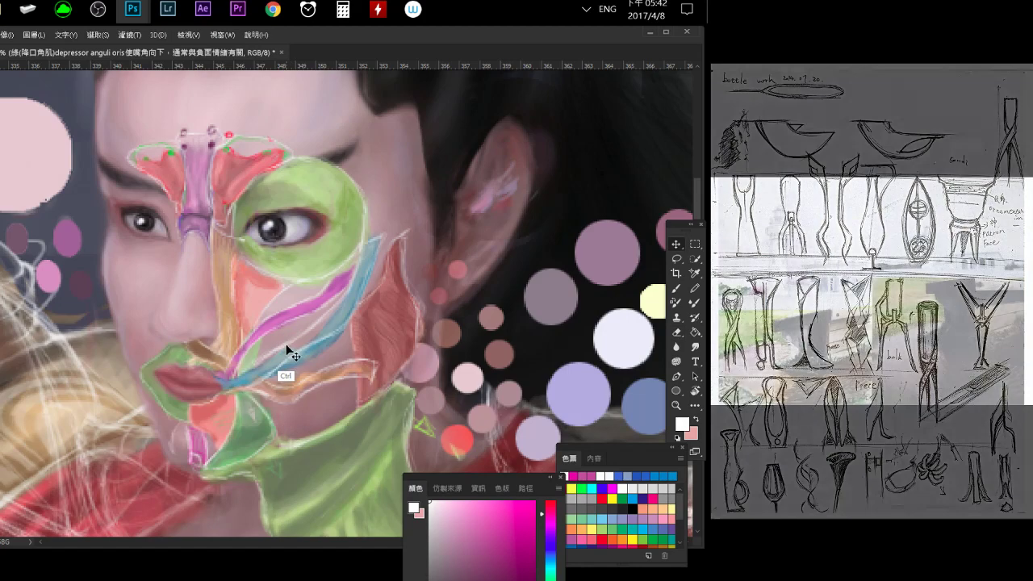
{"action": "left_click", "coordinate": [288, 353], "text": "ctrl"}
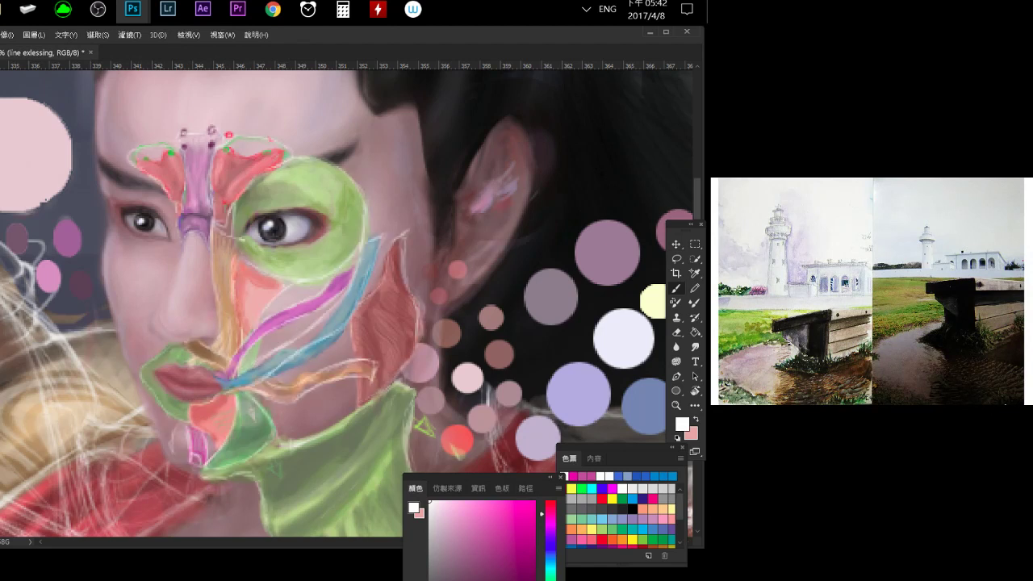
{"action": "key", "text": "e"}
{"action": "key", "text": "b"}
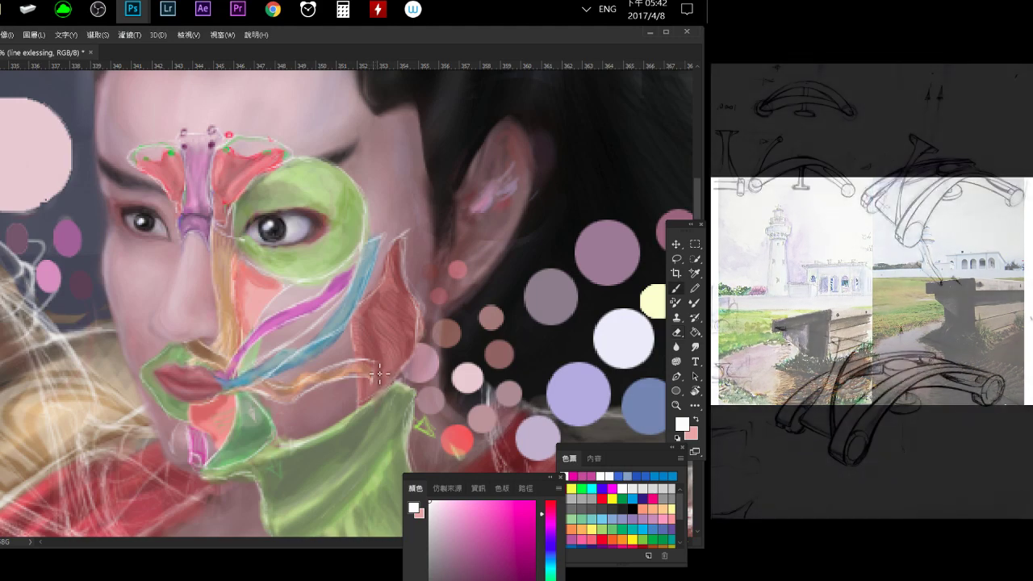
{"action": "key", "text": "e"}
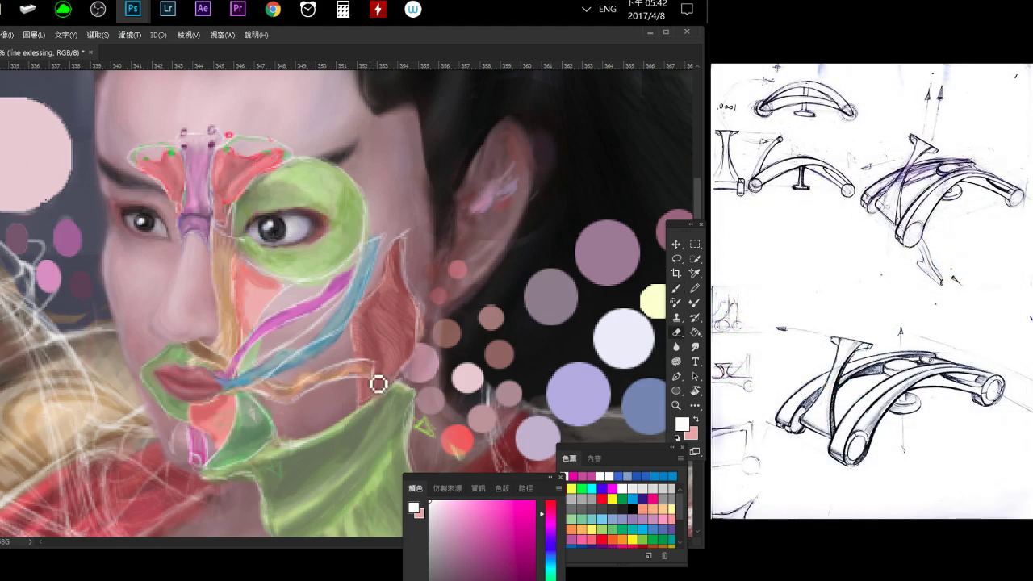
{"action": "key", "text": "b"}
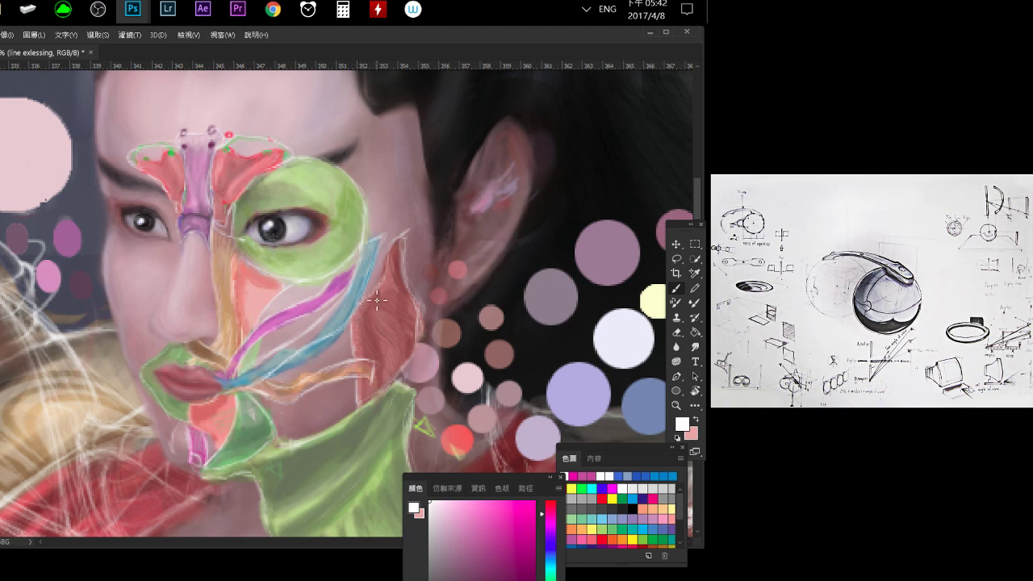
{"action": "left_click_drag", "start_coordinate": [323, 282], "coordinate": [327, 301]}
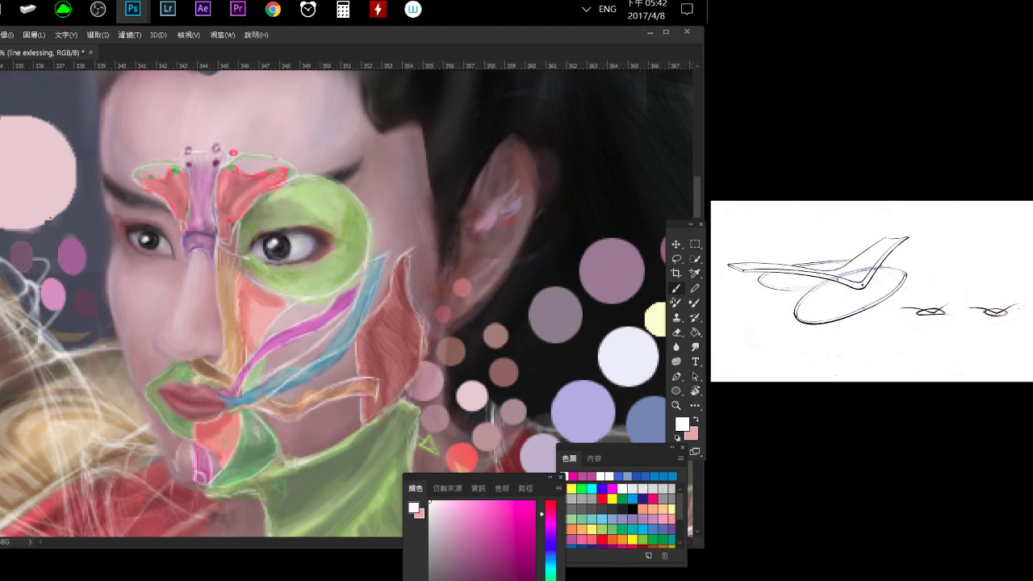
{"action": "key", "text": "e"}
{"action": "key", "text": "b"}
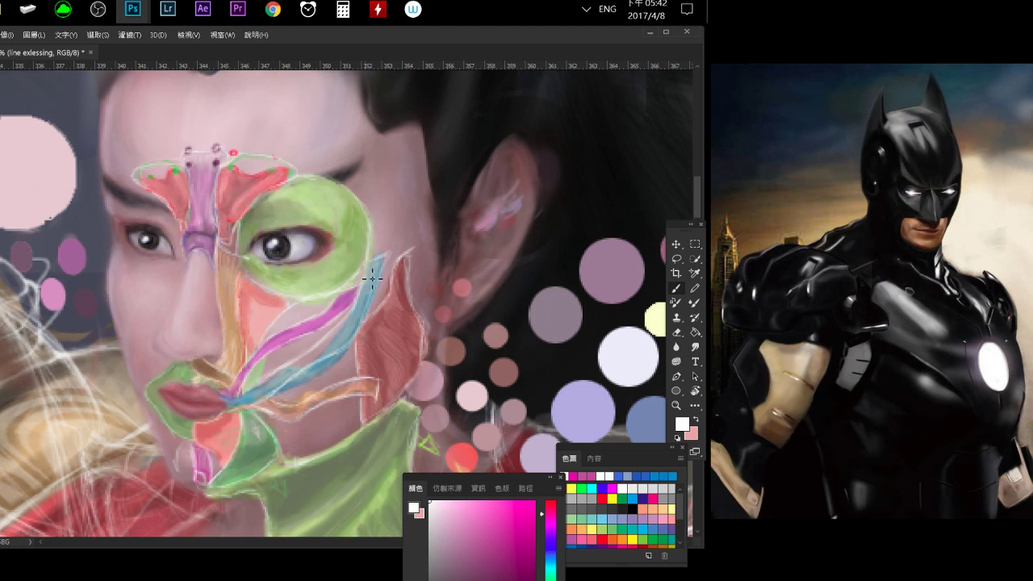
{"action": "key", "text": "e"}
{"action": "key", "text": "b"}
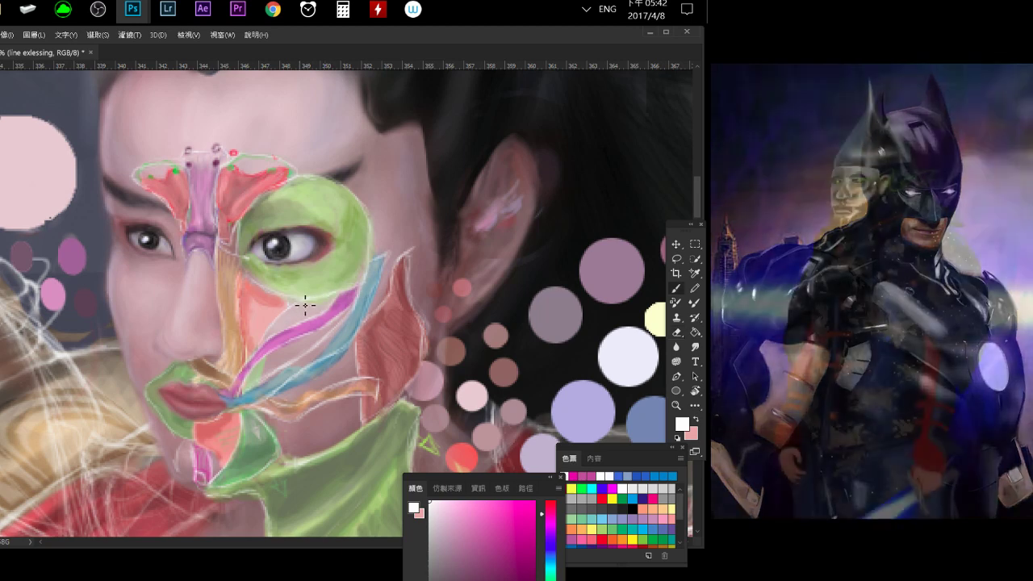
{"action": "key", "text": "e"}
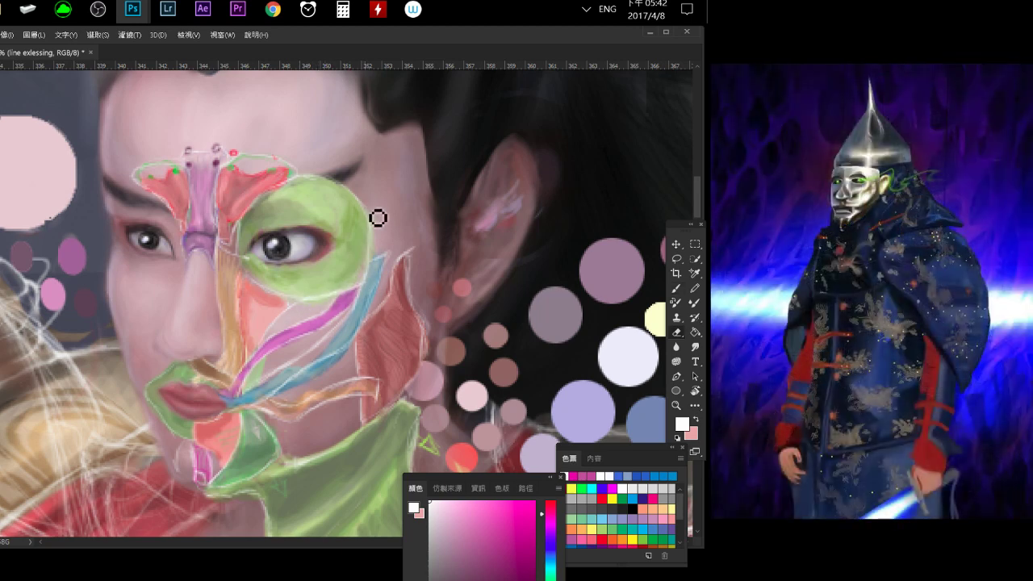
{"action": "key", "text": "b"}
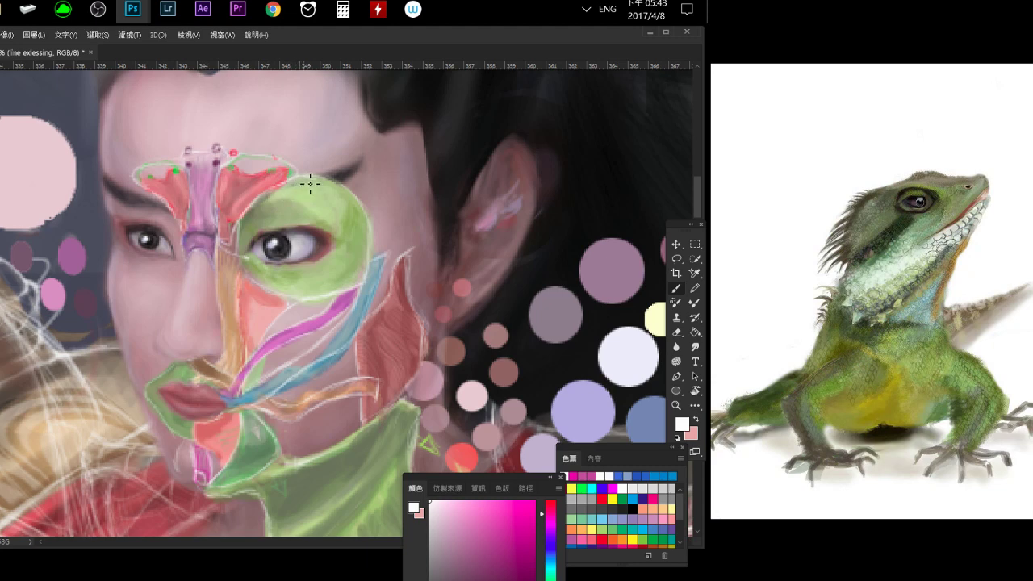
{"action": "key", "text": "e"}
{"action": "key", "text": "b"}
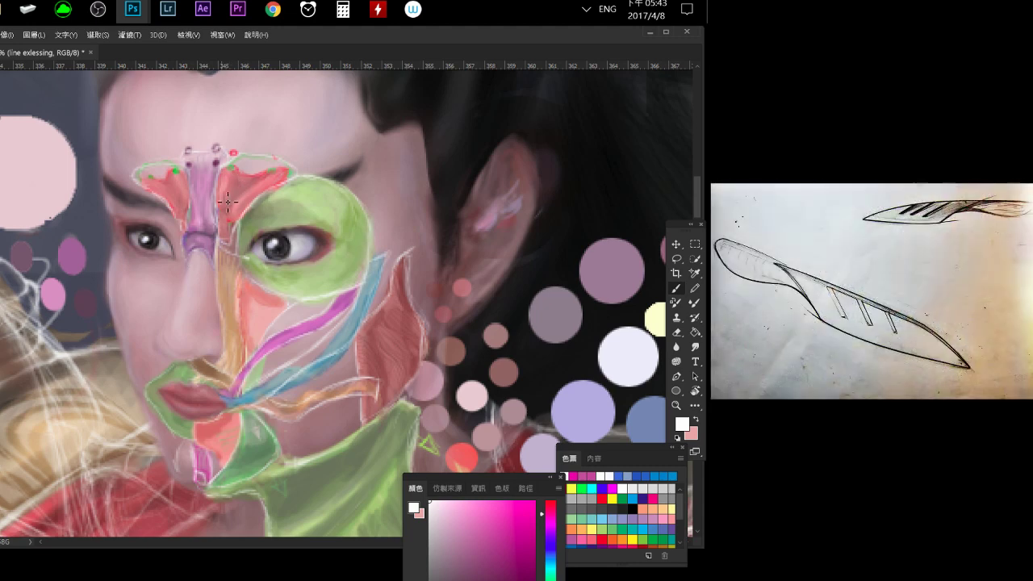
{"action": "left_click_drag", "start_coordinate": [207, 346], "coordinate": [186, 247]}
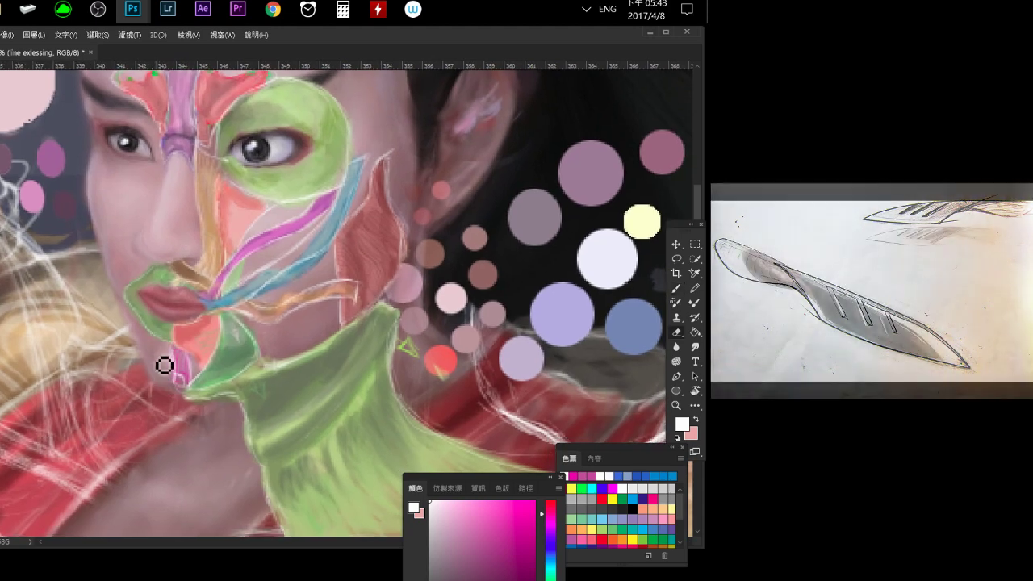
{"action": "left_click_drag", "start_coordinate": [260, 293], "coordinate": [241, 332]}
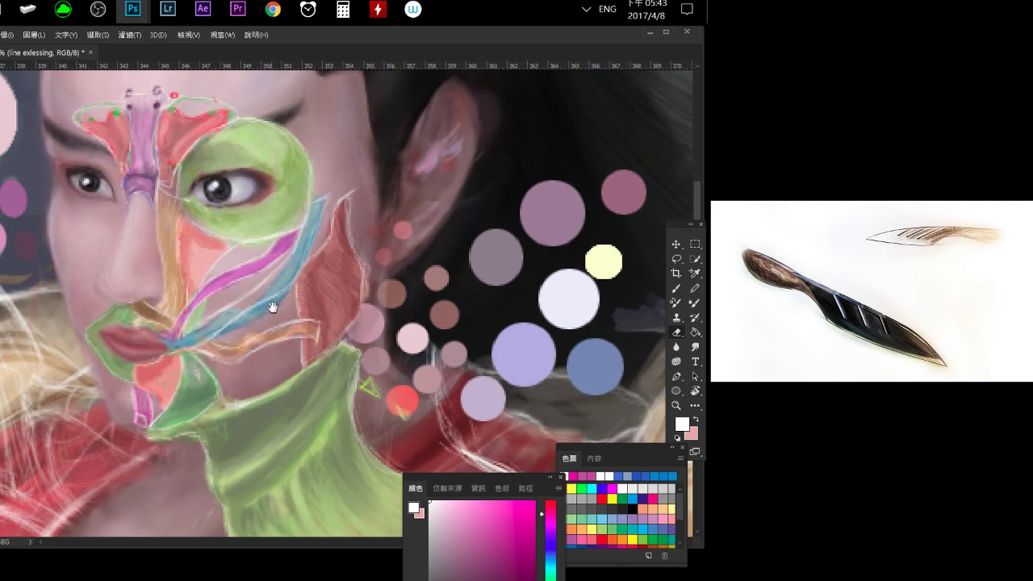
{"action": "left_click_drag", "start_coordinate": [272, 299], "coordinate": [260, 325]}
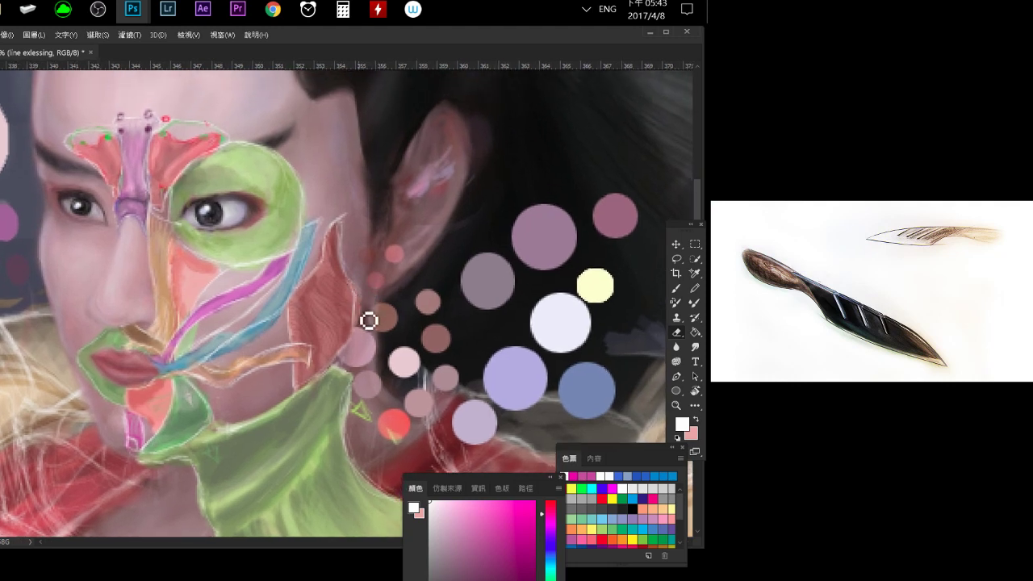
{"action": "key", "text": "b"}
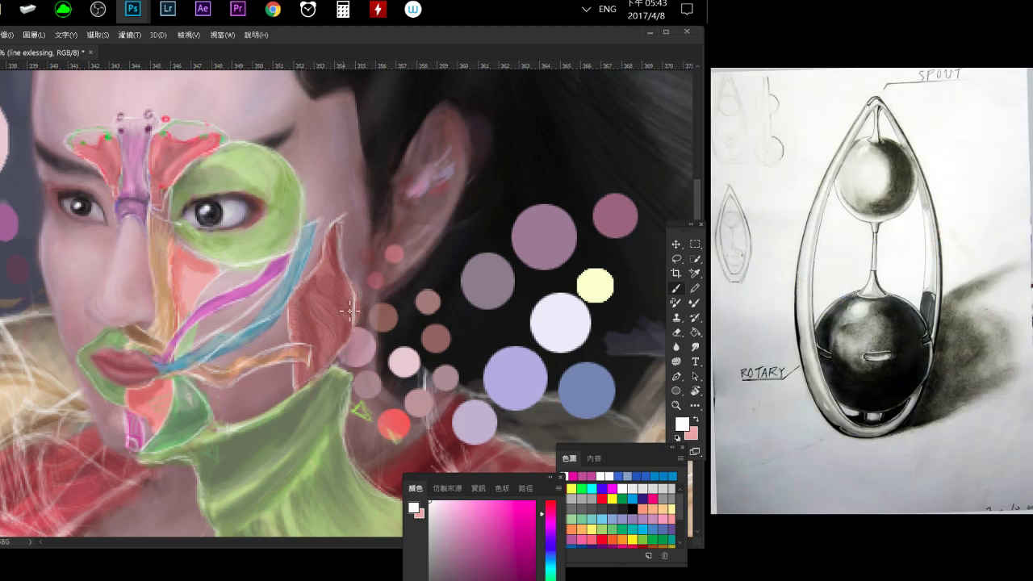
{"action": "left_click_drag", "start_coordinate": [350, 310], "coordinate": [332, 289]}
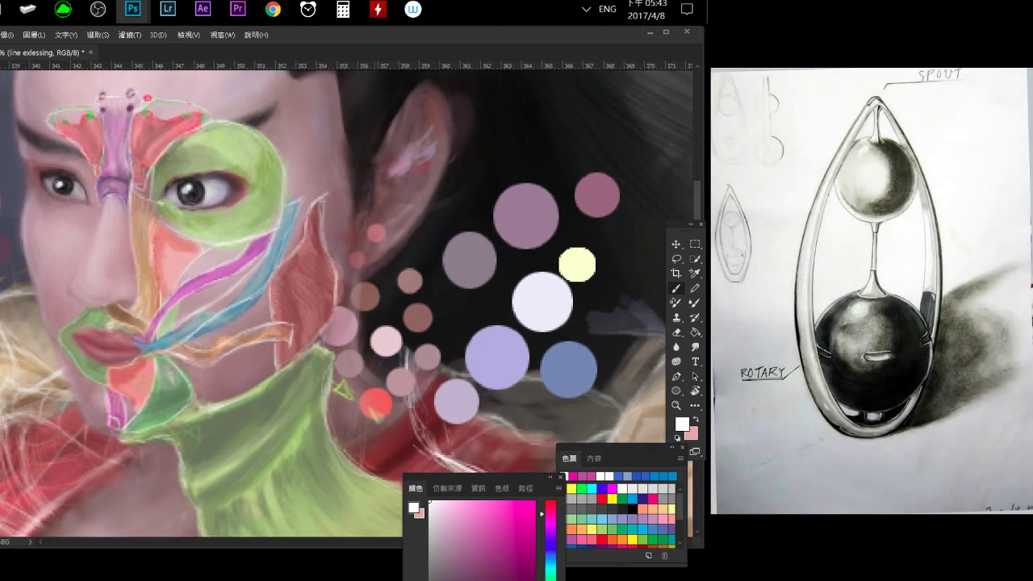
{"action": "mouse_move", "coordinate": [332, 242]}
{"action": "left_mouse_down"}
{"action": "mouse_move", "coordinate": [326, 311]}
{"action": "mouse_move", "coordinate": [388, 375]}
{"action": "mouse_move", "coordinate": [424, 455]}
{"action": "left_mouse_up"}
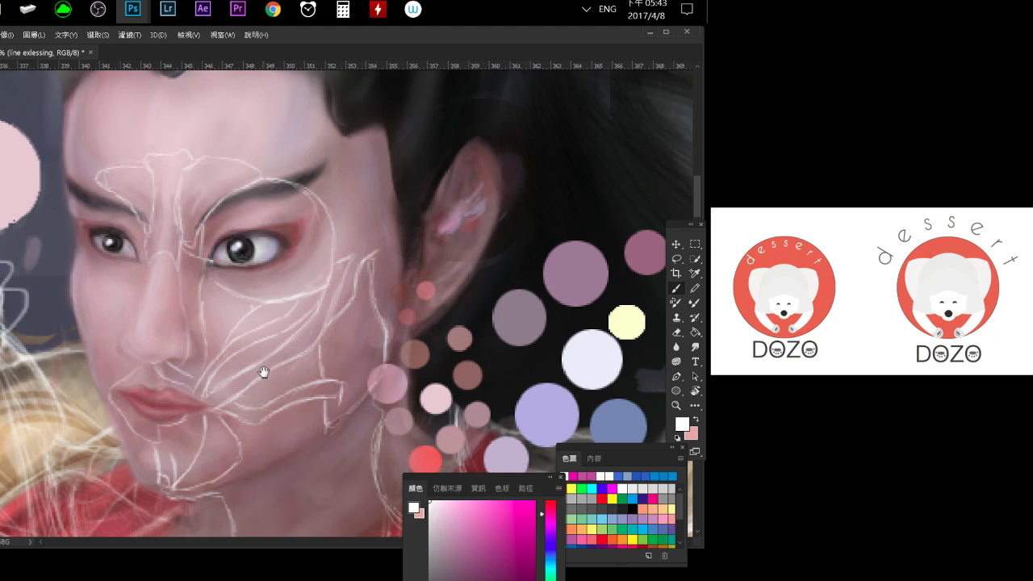
Recentre the view on the face and brows while switching between brush and eraser.
{"action": "left_click_drag", "start_coordinate": [263, 372], "coordinate": [255, 332]}
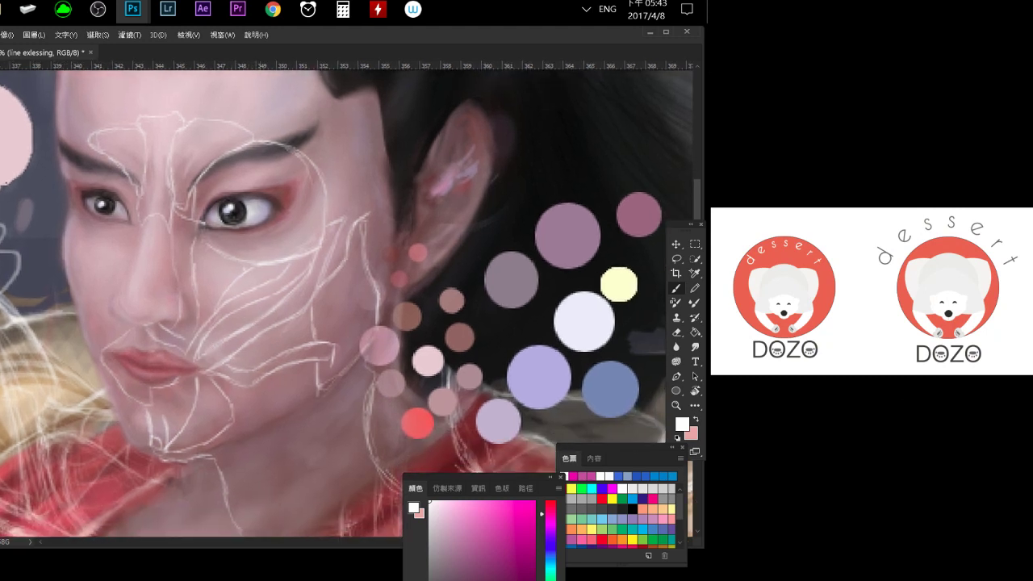
{"action": "left_click_drag", "start_coordinate": [228, 309], "coordinate": [224, 317]}
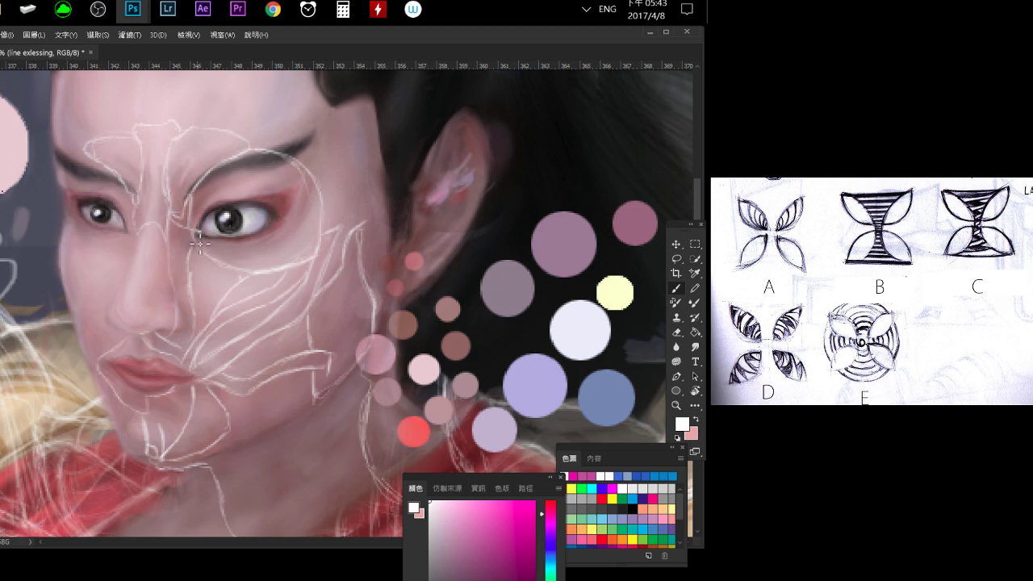
{"action": "key", "text": "e"}
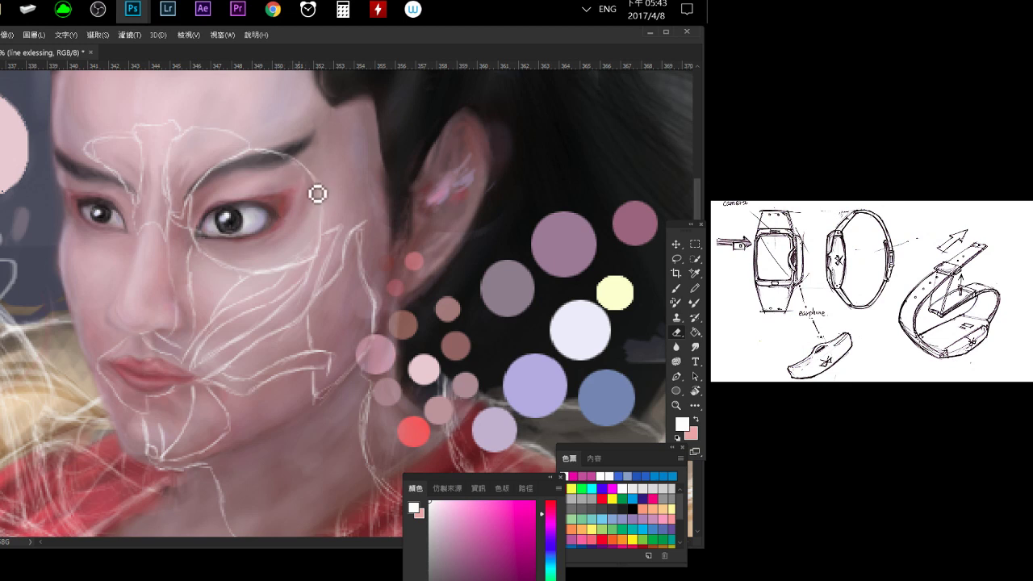
{"action": "scroll", "coordinate": [299, 208], "scroll_direction": "down", "scroll_amount": 2}
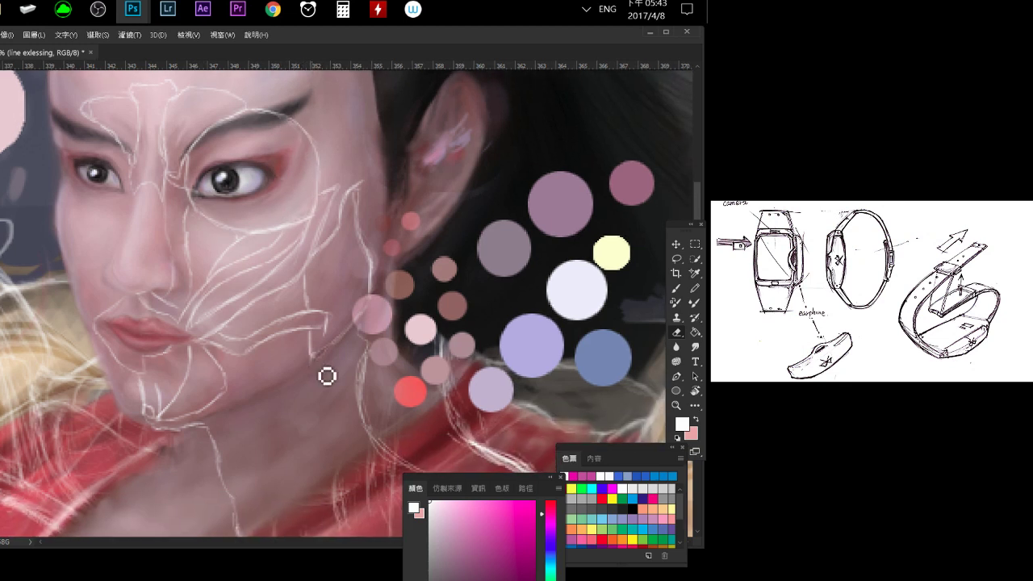
{"action": "scroll", "coordinate": [336, 227], "scroll_direction": "up", "scroll_amount": 1}
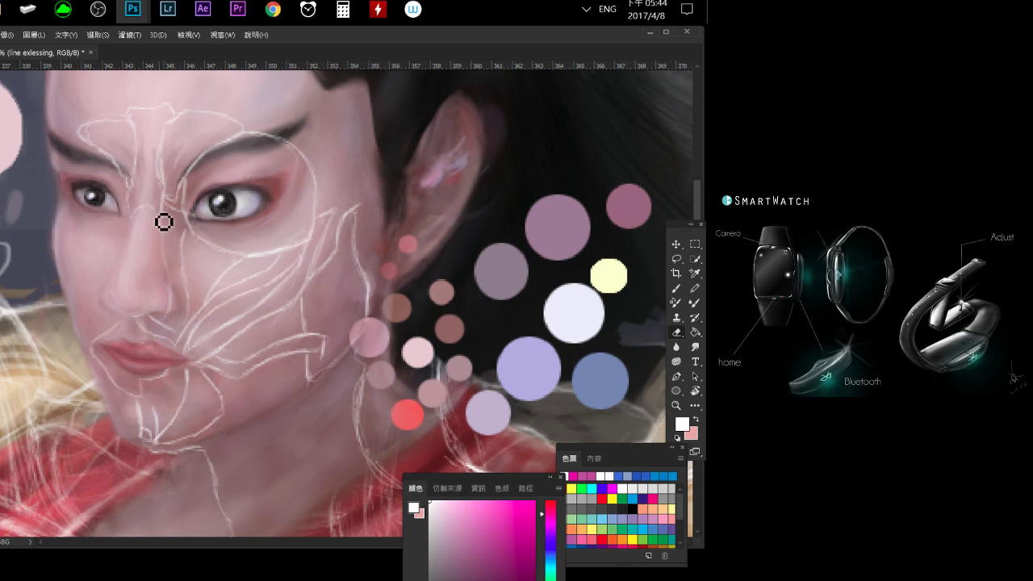
{"action": "key", "text": "b"}
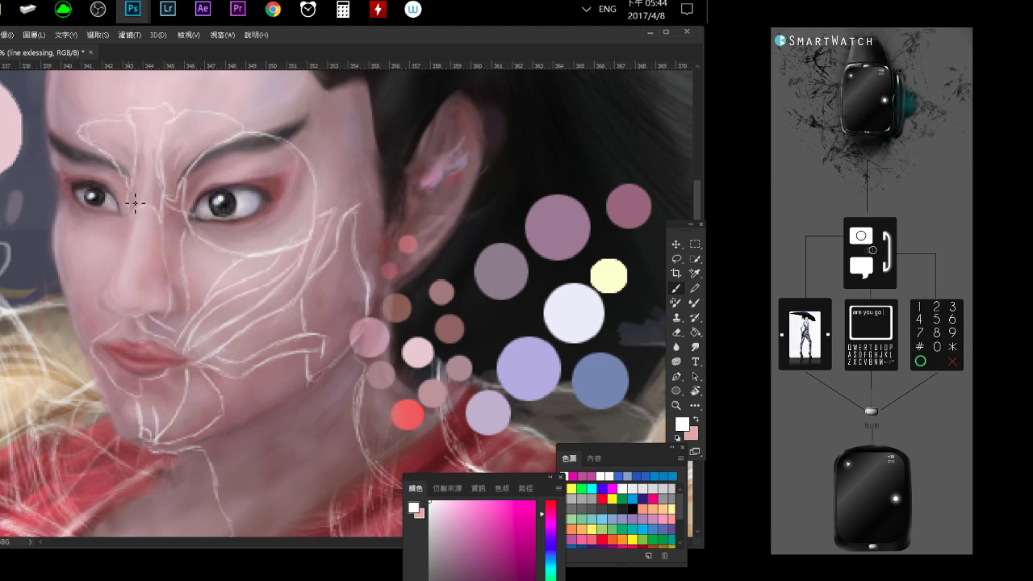
{"action": "key", "text": "e"}
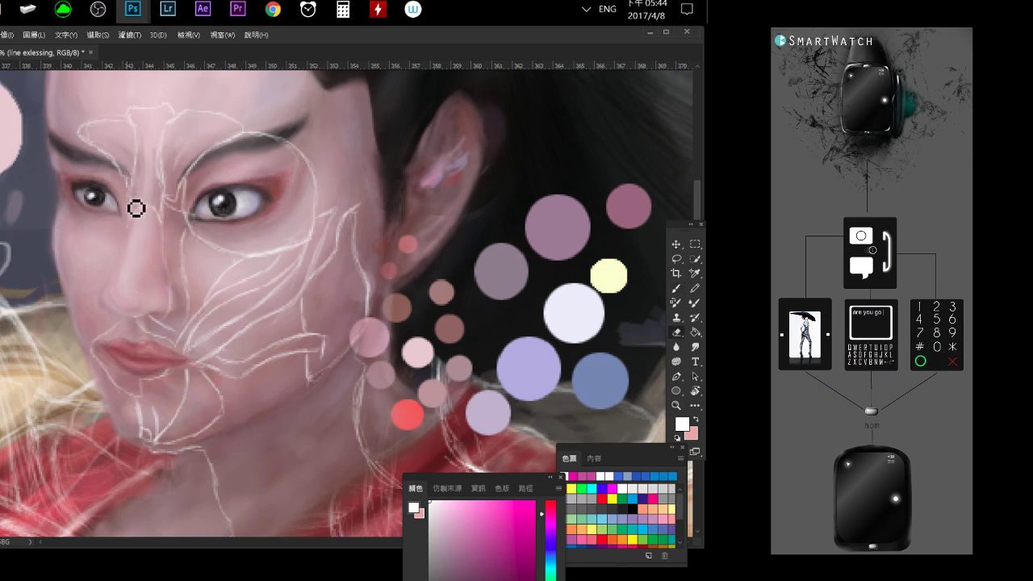
{"action": "key", "text": "b"}
{"action": "scroll", "coordinate": [142, 209], "scroll_direction": "up", "scroll_amount": 1}
{"action": "scroll", "coordinate": [142, 185], "scroll_direction": "up", "scroll_amount": 1}
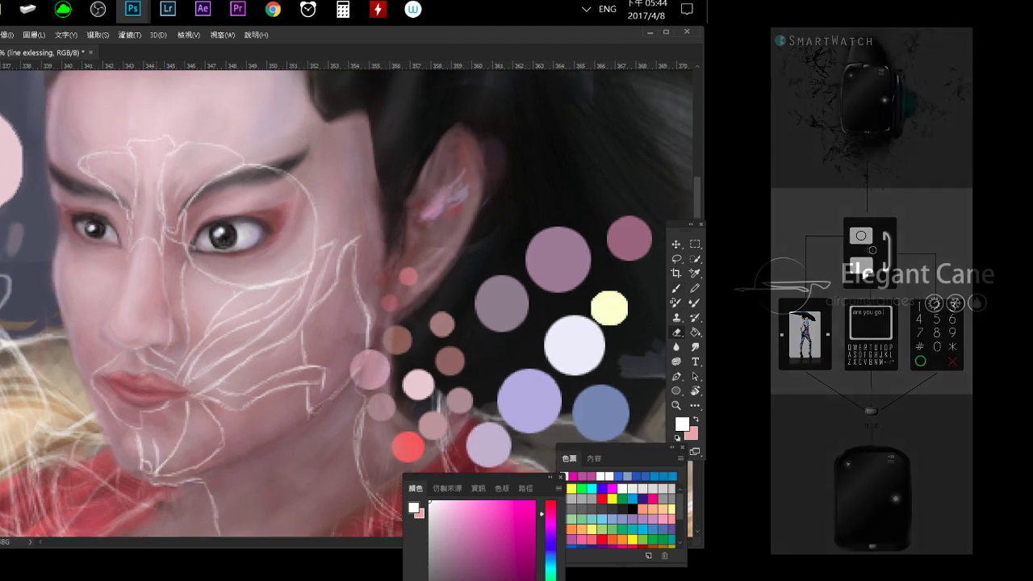
Paint a white line along the top of the eyebrow.
{"action": "key", "text": "b"}
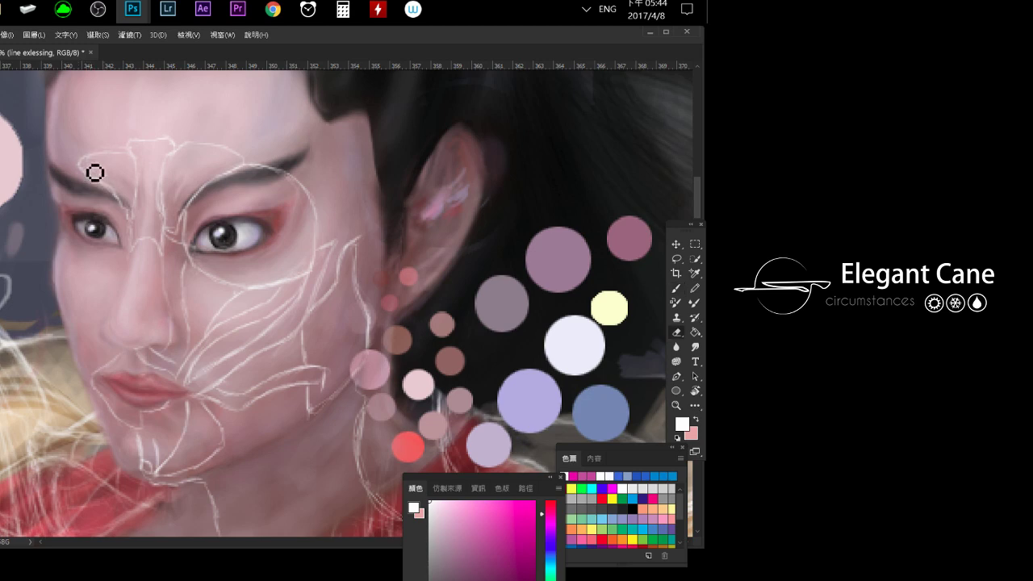
{"action": "key", "text": "e"}
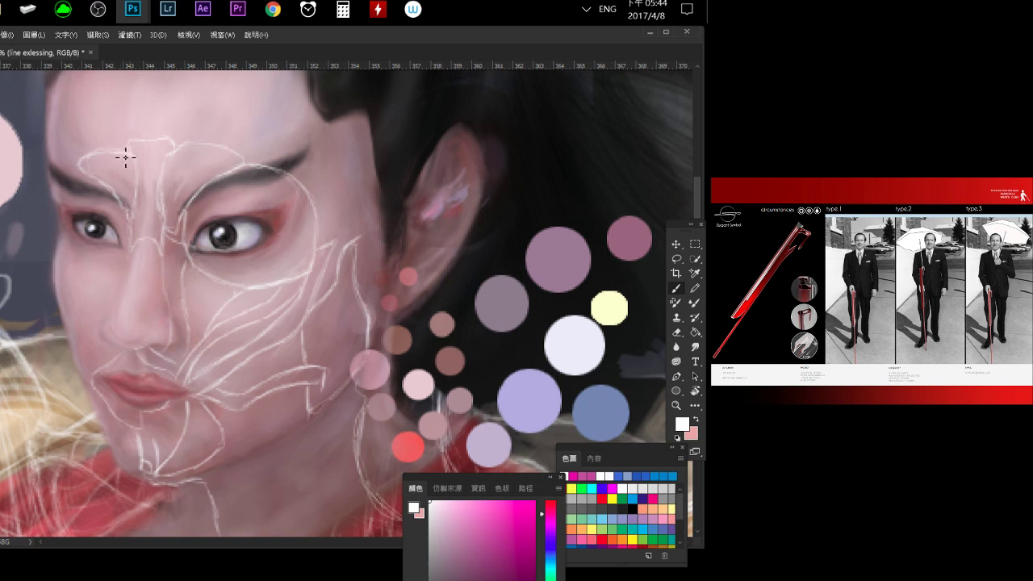
{"action": "key", "text": "b"}
{"action": "key", "text": "e"}
{"action": "key", "text": "b"}
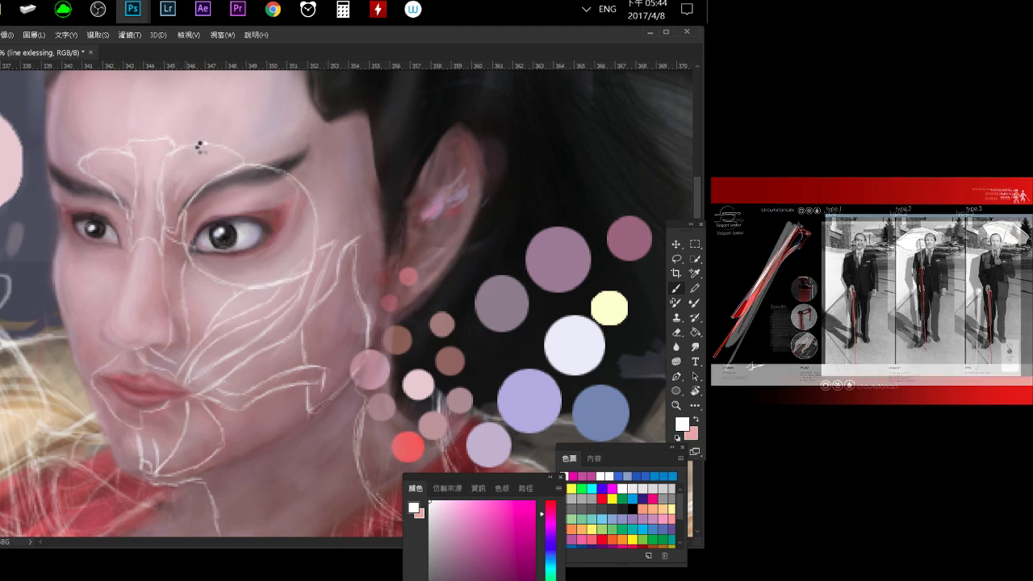
{"action": "left_click_drag", "start_coordinate": [171, 157], "coordinate": [235, 161]}
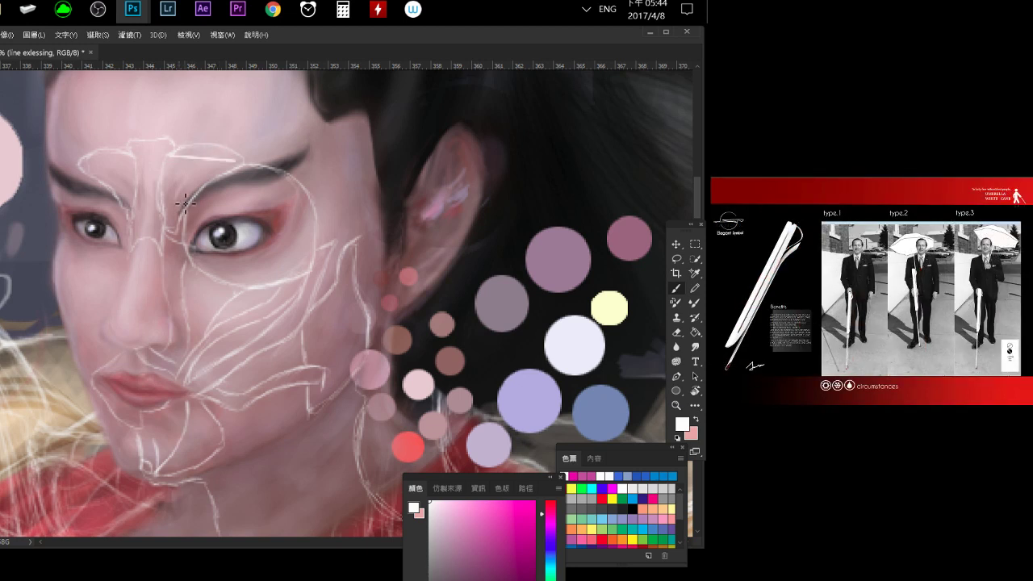
Undo the white eyebrow line and darken the lip line near its corner.
{"action": "key", "text": "ctrl+z"}
{"action": "scroll", "coordinate": [143, 287], "scroll_direction": "down", "scroll_amount": 2}
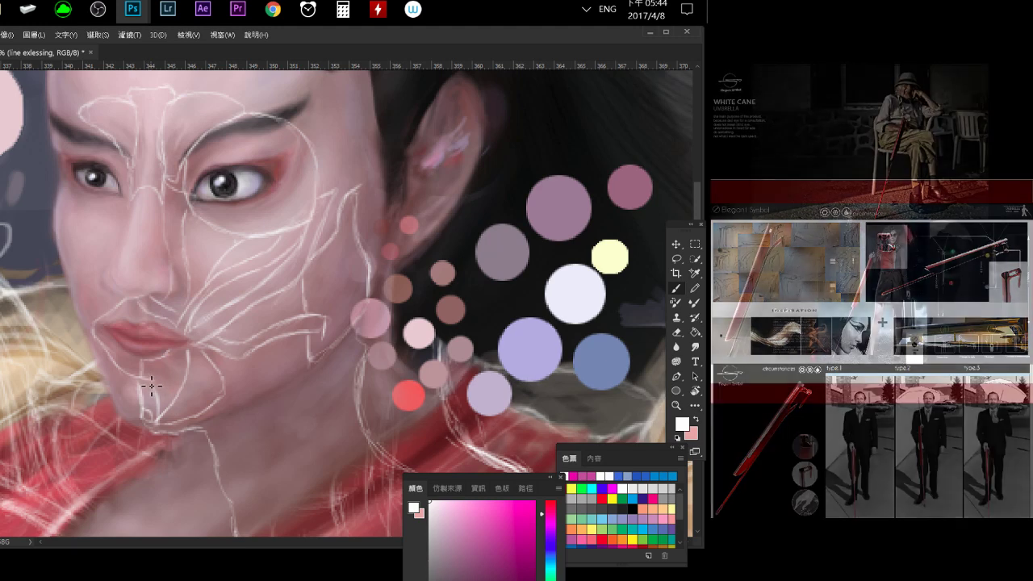
{"action": "key", "text": "e"}
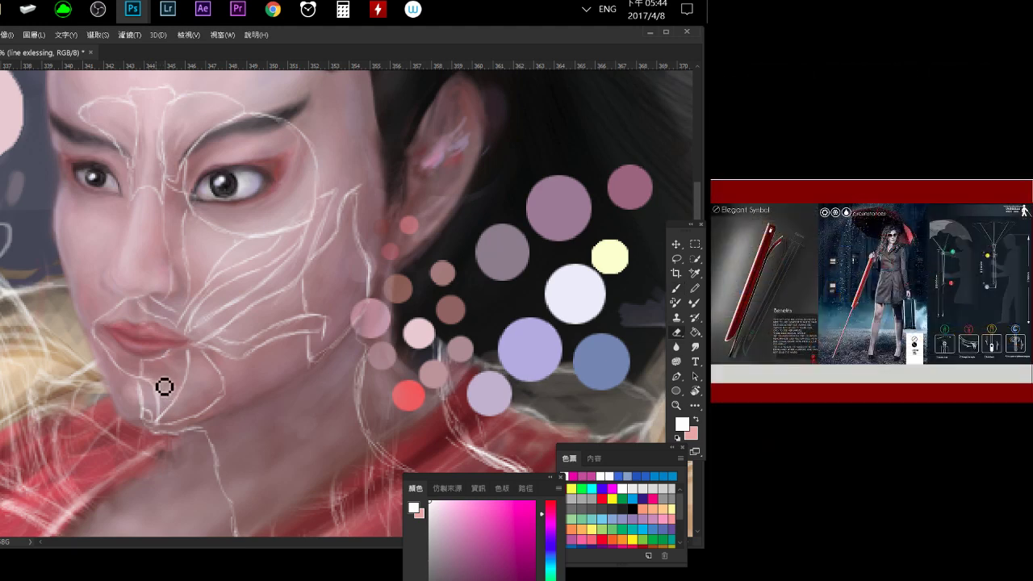
{"action": "key", "text": "b"}
{"action": "left_click_drag", "start_coordinate": [179, 357], "coordinate": [168, 361]}
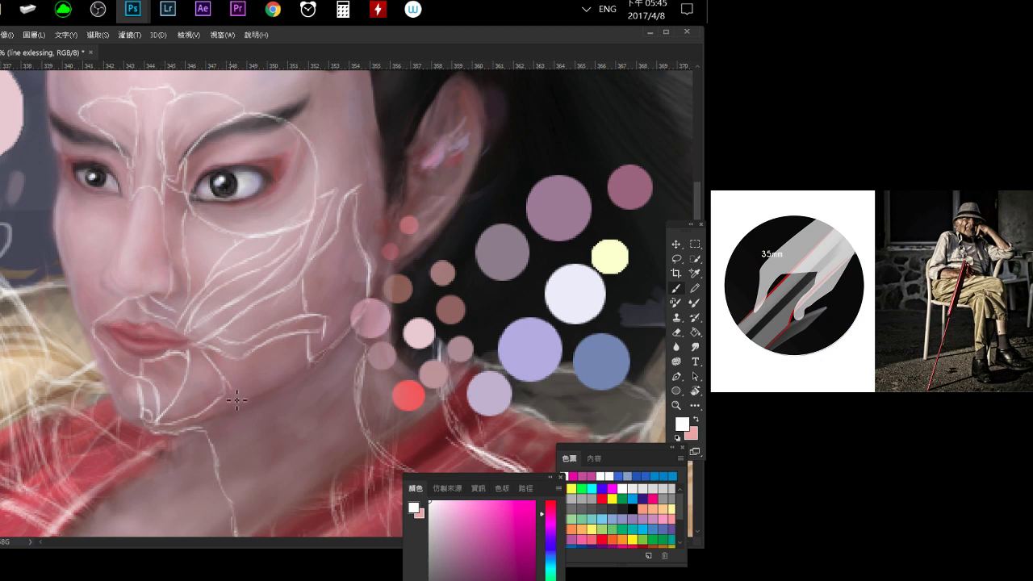
{"action": "key", "text": "b"}
{"action": "key", "text": "b"}
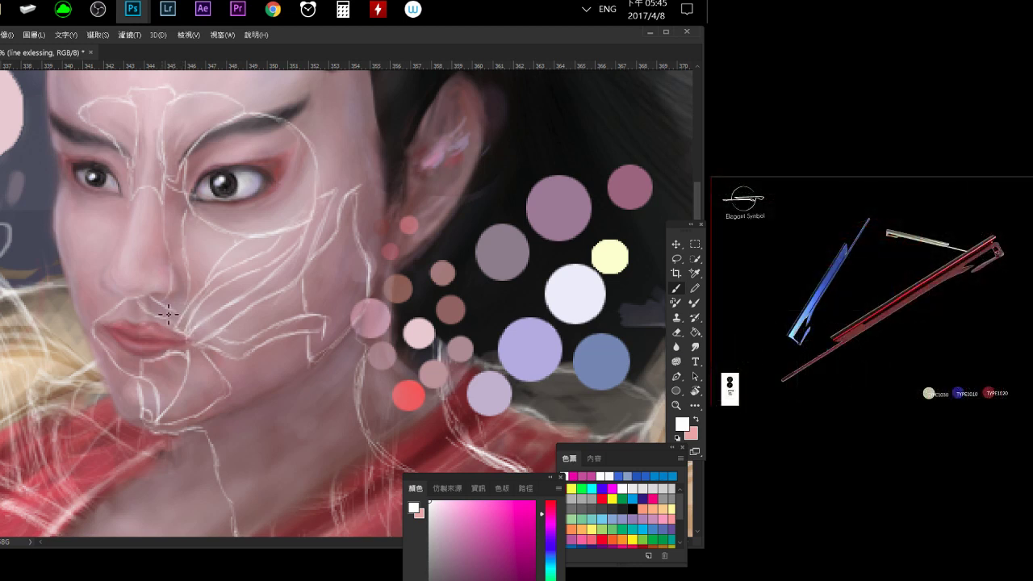
Pan over the hair and top of the head, then zoom out to the whole figure.
{"action": "key", "text": "e"}
{"action": "key", "text": "l"}
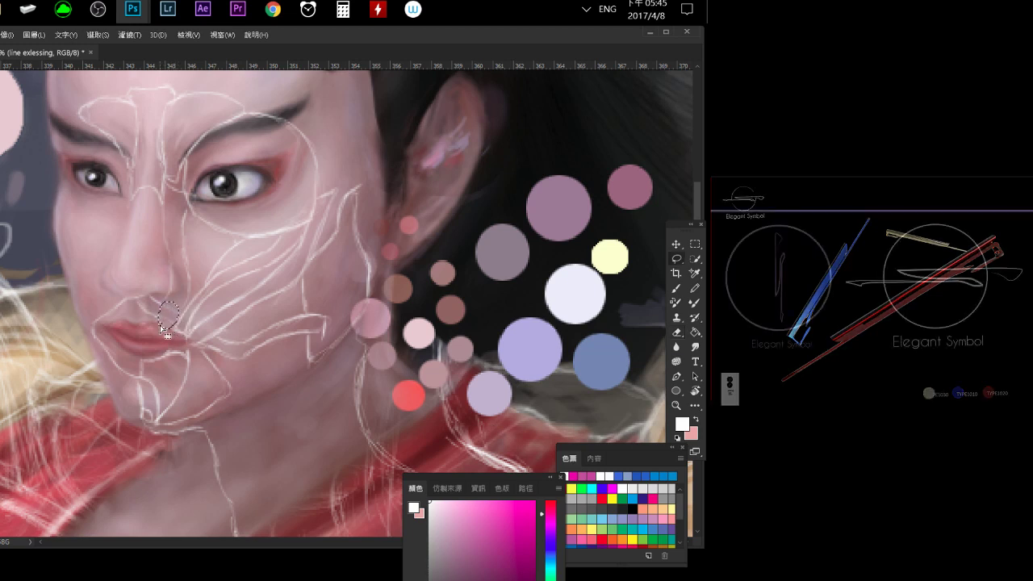
{"action": "key", "text": "b"}
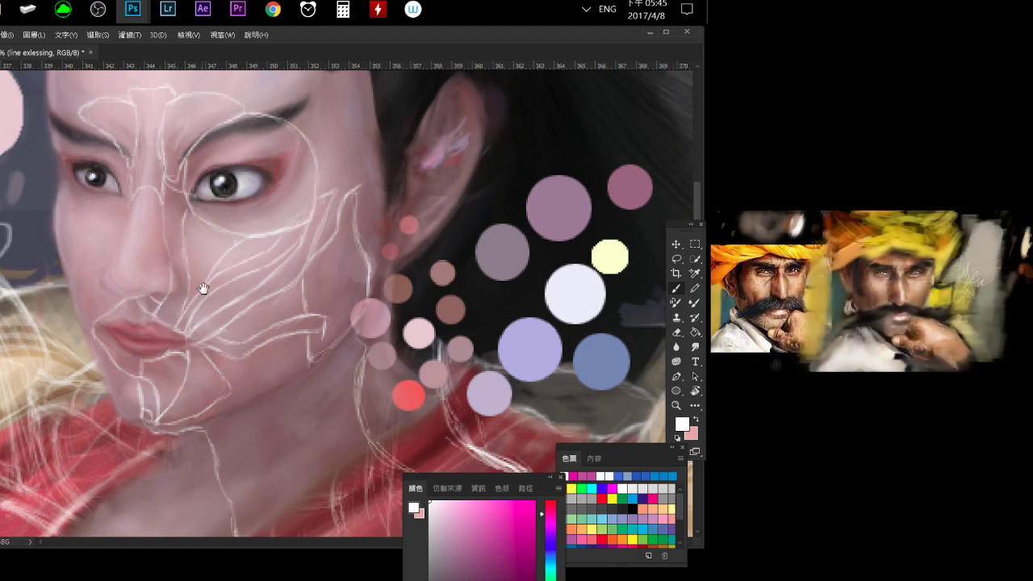
{"action": "left_click_drag", "start_coordinate": [281, 276], "coordinate": [228, 326]}
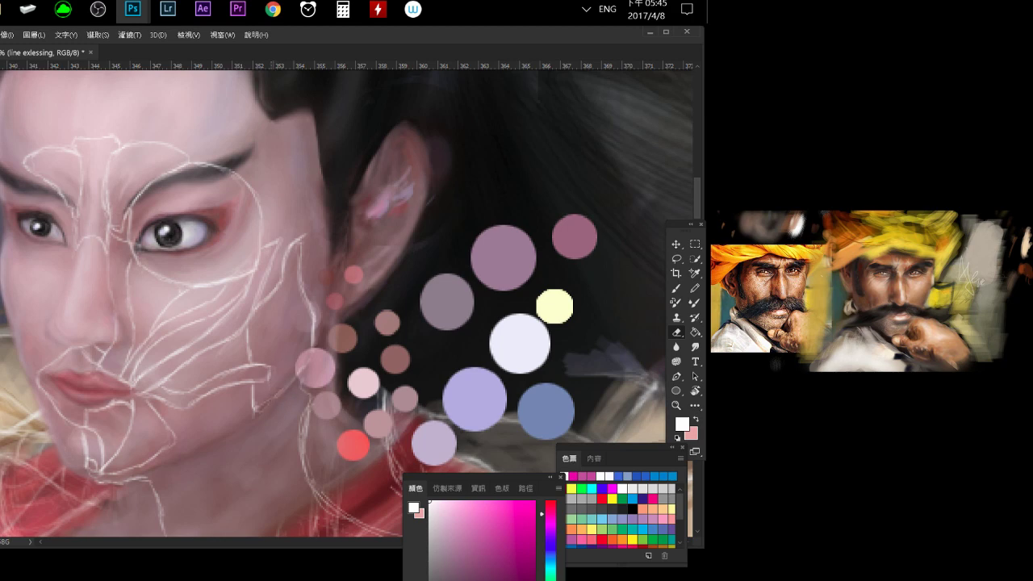
{"action": "key", "text": "b"}
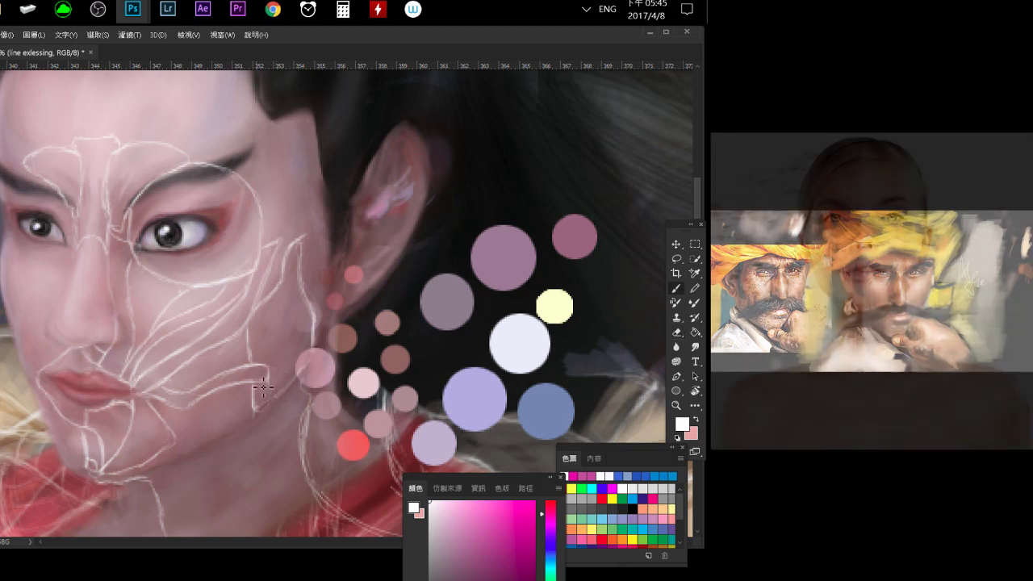
{"action": "left_click_drag", "start_coordinate": [296, 257], "coordinate": [272, 279]}
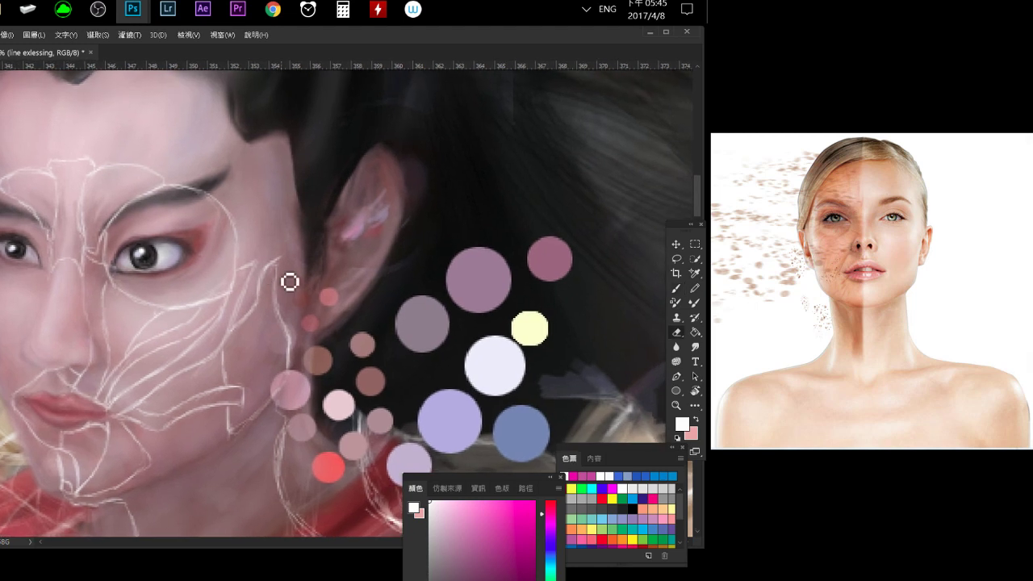
{"action": "key", "text": "e"}
{"action": "key", "text": "b"}
{"action": "left_click_drag", "start_coordinate": [223, 283], "coordinate": [238, 316]}
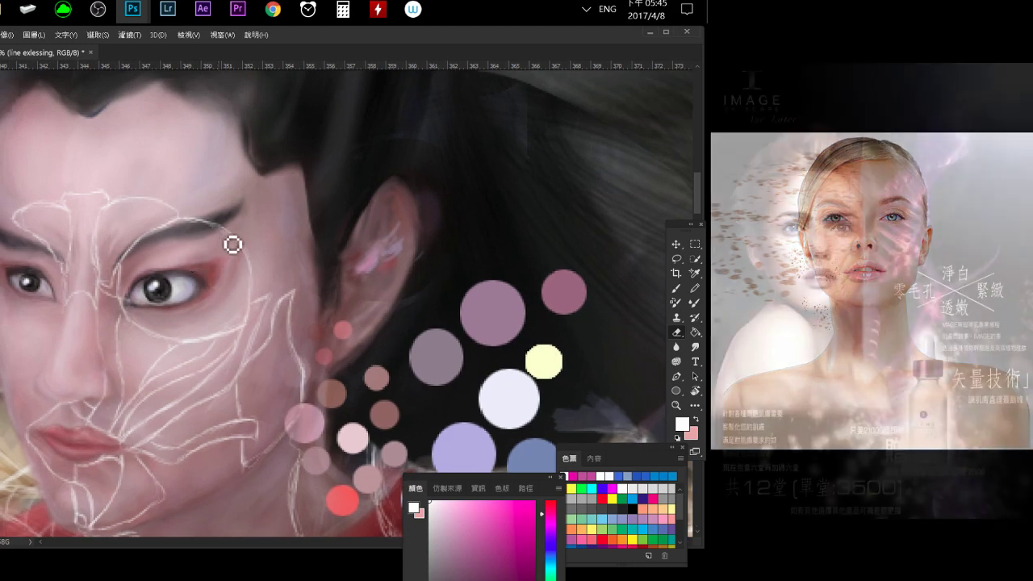
{"action": "key", "text": "b"}
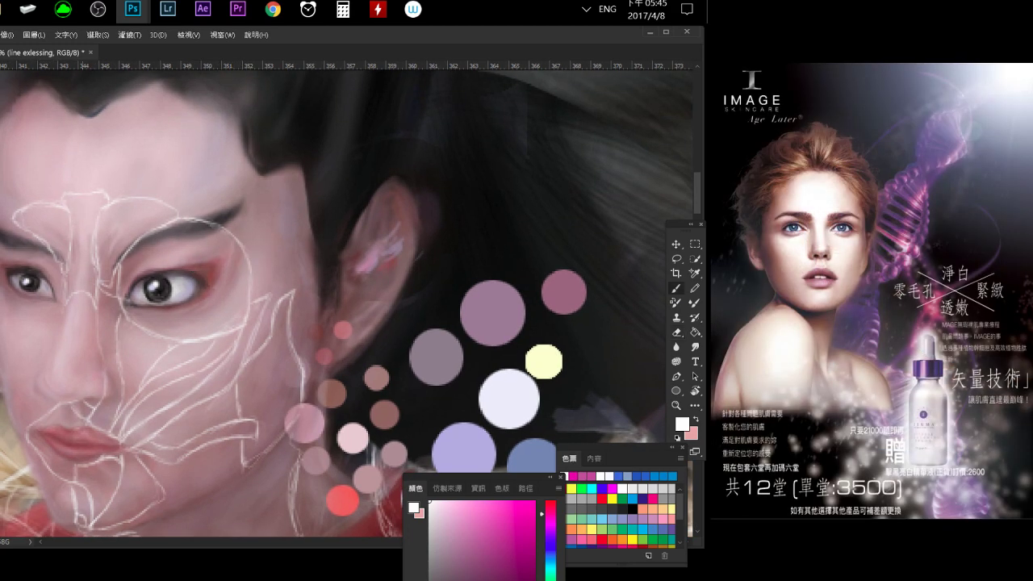
{"action": "key", "text": "e"}
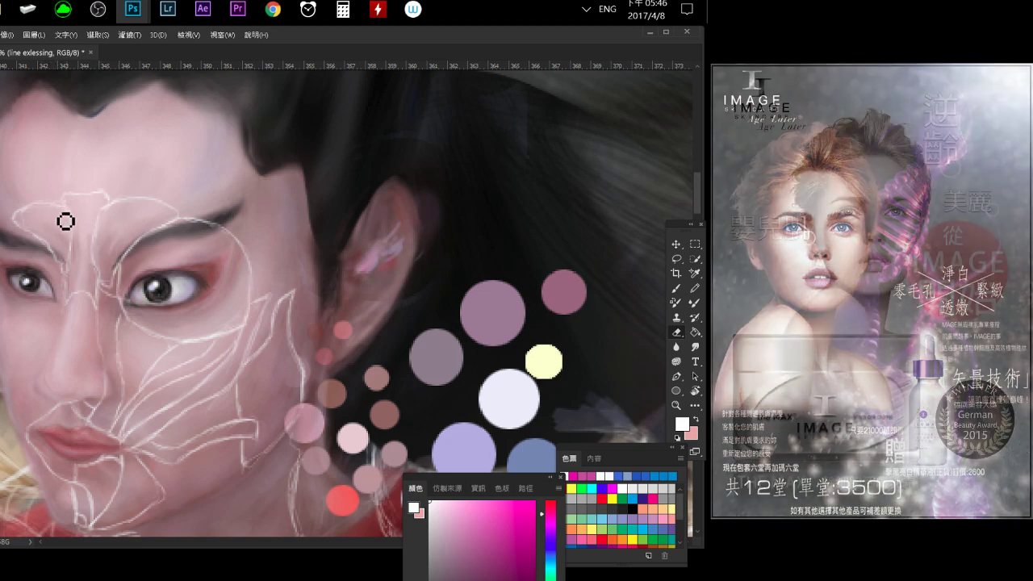
{"action": "mouse_move", "coordinate": [127, 328]}
{"action": "left_mouse_down"}
{"action": "mouse_move", "coordinate": [76, 288]}
{"action": "mouse_move", "coordinate": [113, 337]}
{"action": "left_mouse_up"}
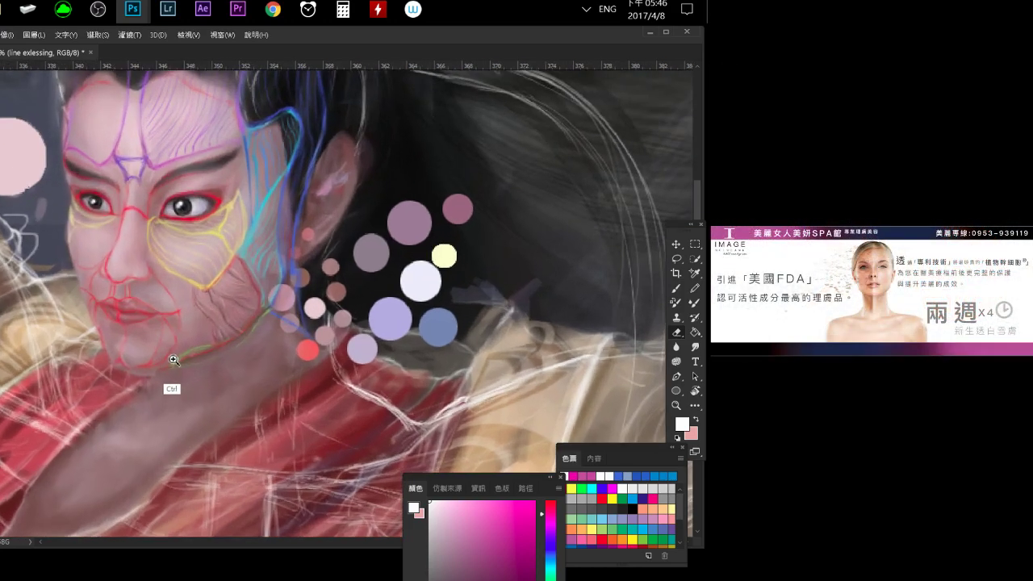
Zoom in on the lips and dismiss the screen recorder's error message.
{"action": "left_click", "coordinate": [145, 313]}
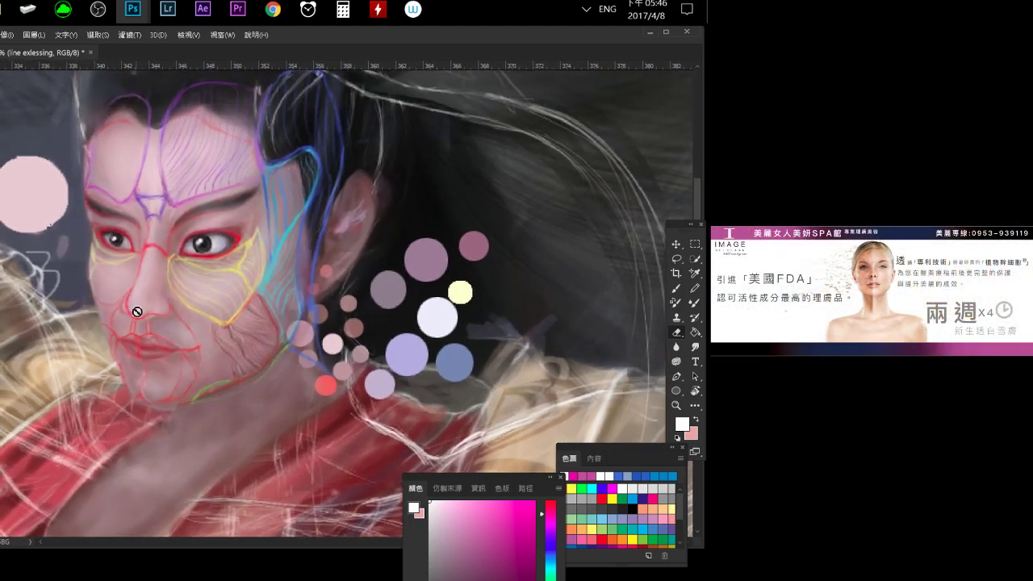
{"action": "left_click", "coordinate": [155, 341]}
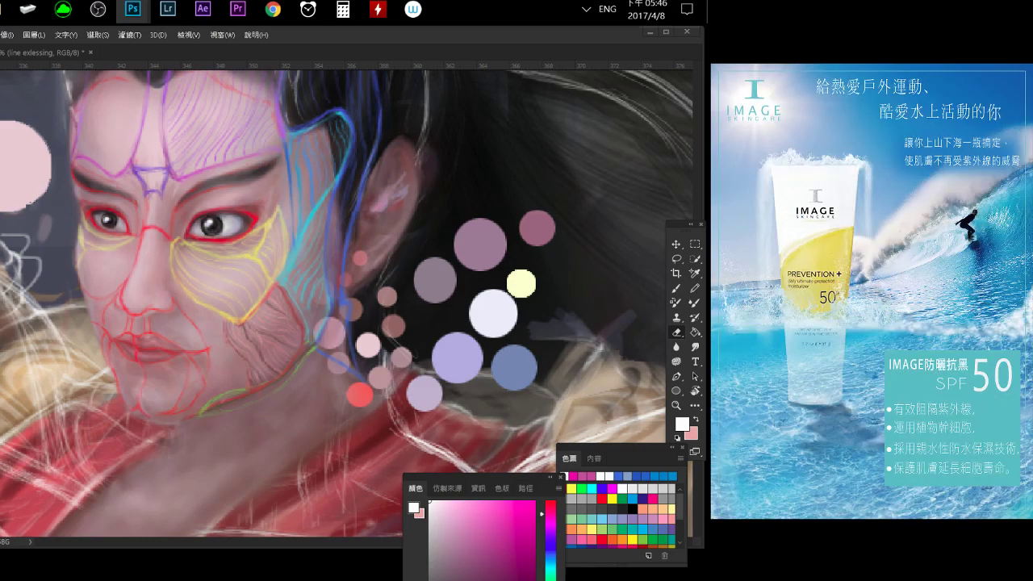
{"action": "left_click", "coordinate": [97, 9]}
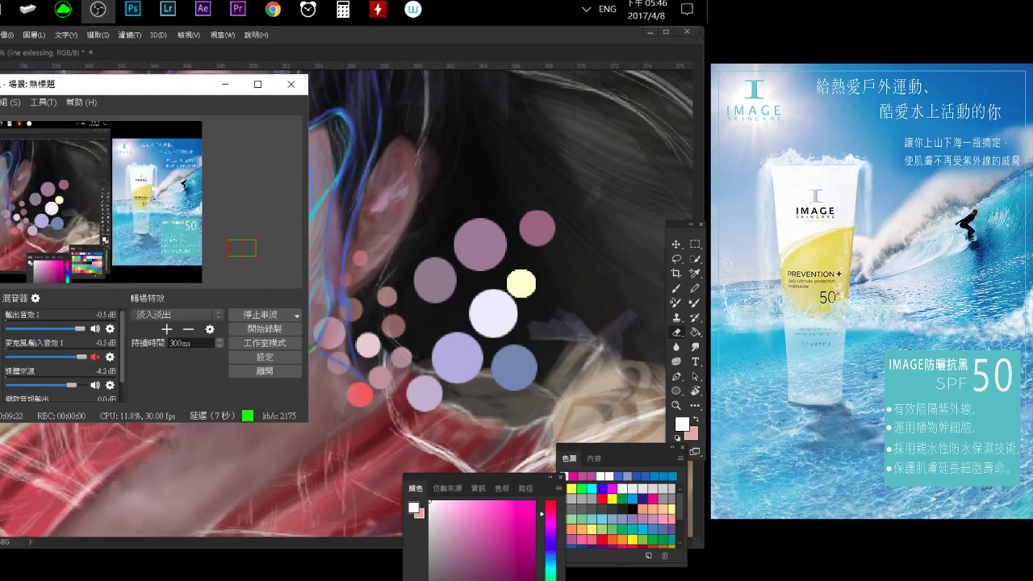
{"action": "left_click", "coordinate": [232, 87]}
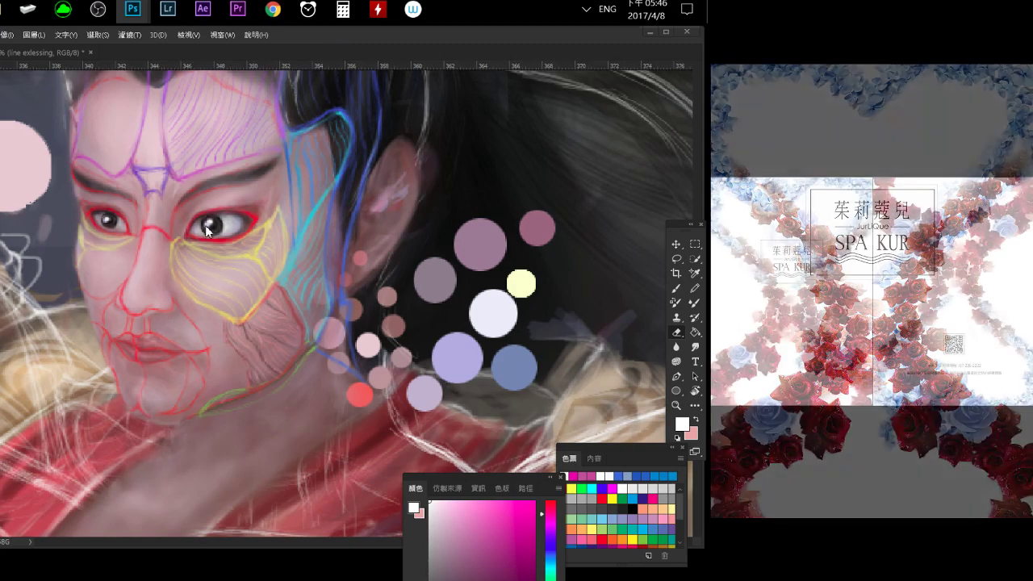
{"action": "left_click", "coordinate": [205, 225]}
{"action": "key", "text": "Return"}
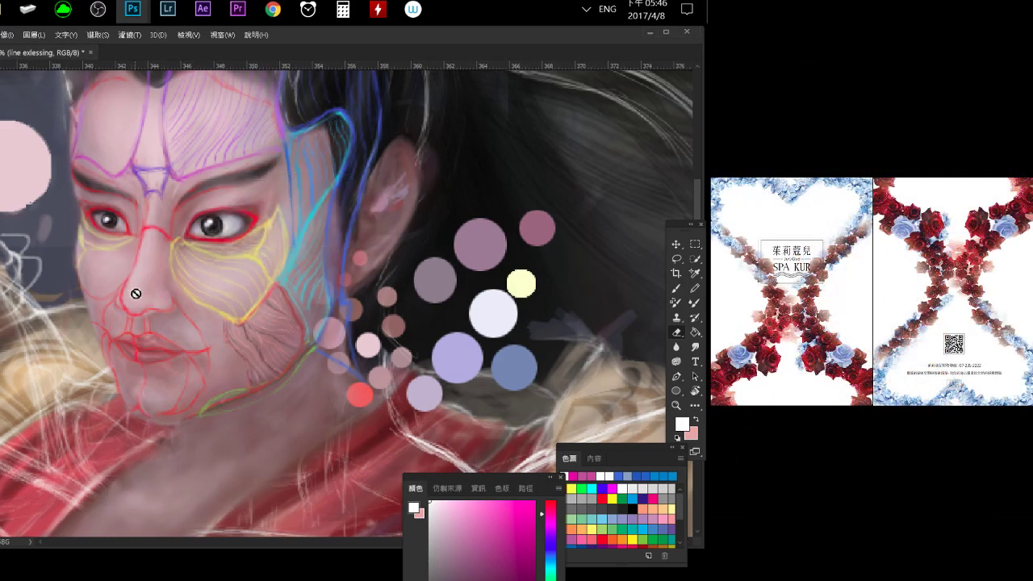
With the Brush, switch to the 表情肌/咀嚼肌 layer and shift the hue to red.
{"action": "key", "text": "b"}
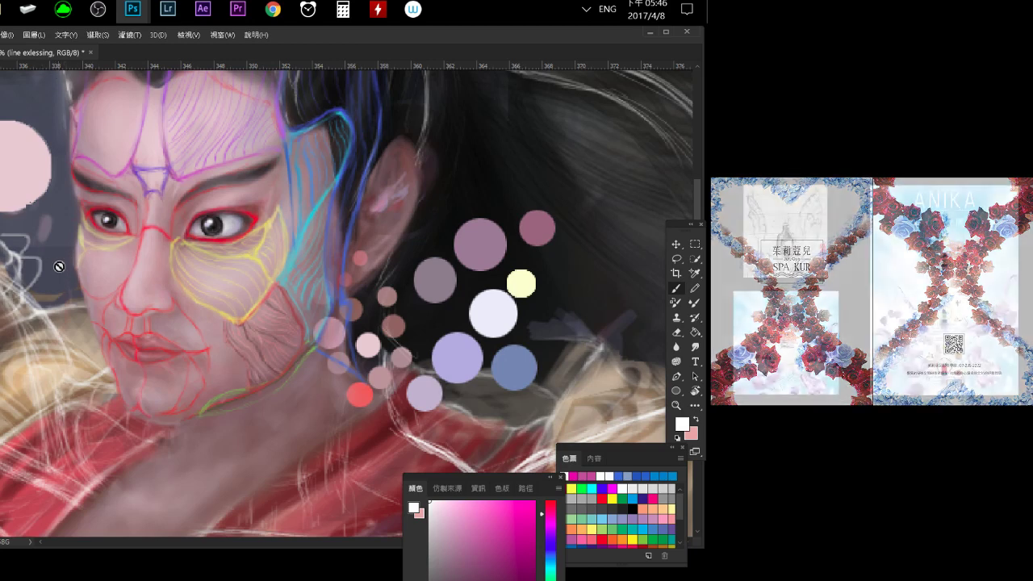
{"action": "key", "text": "alt+bracketleft"}
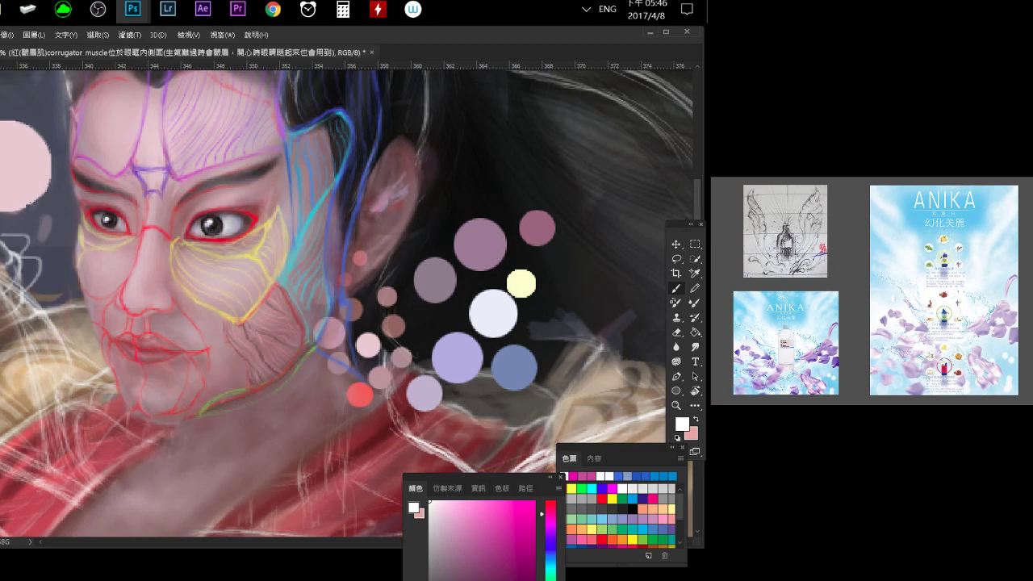
{"action": "key", "text": "alt+bracketleft"}
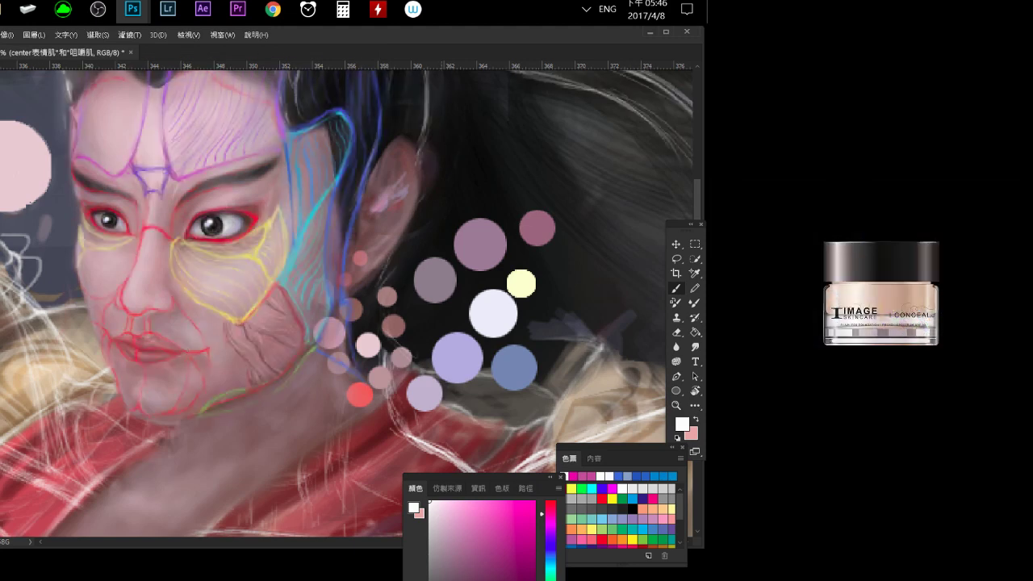
{"action": "left_click_drag", "start_coordinate": [543, 515], "coordinate": [547, 497]}
Pick bright red and create the new empty layer 圖層 699.
{"action": "left_click", "coordinate": [525, 505]}
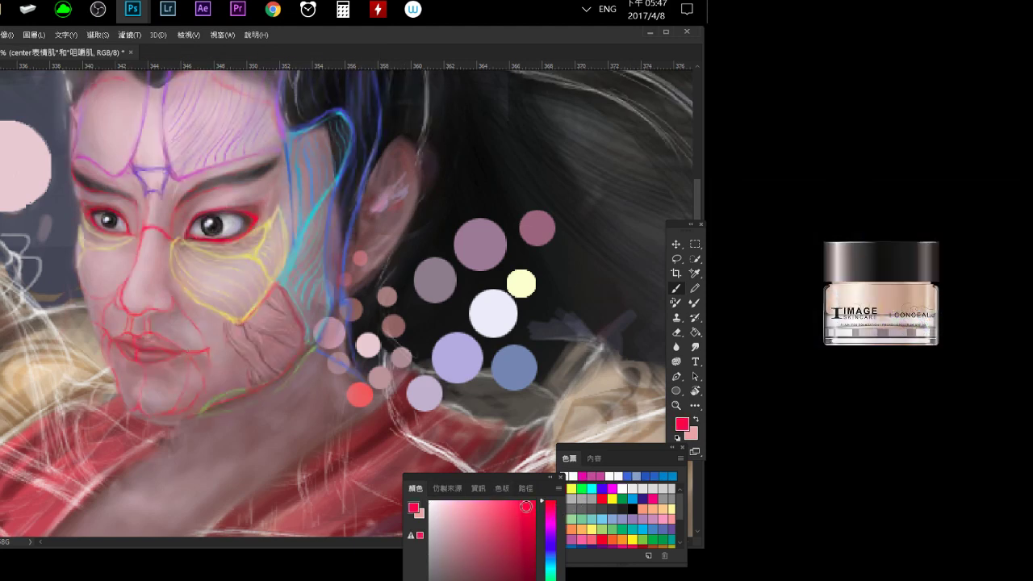
{"action": "left_click", "coordinate": [176, 364], "text": "ctrl"}
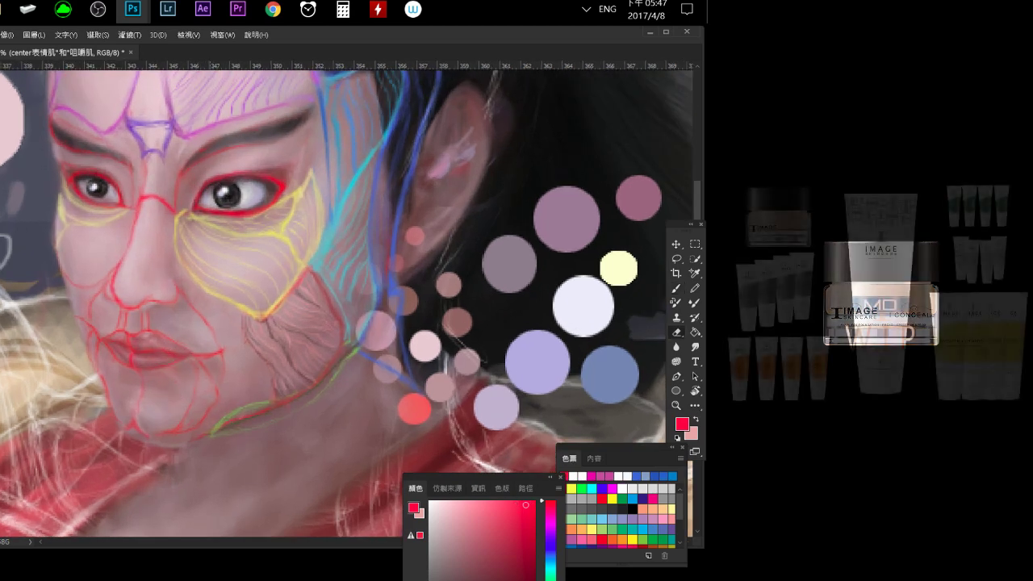
{"action": "key", "text": "e"}
{"action": "key", "text": "b"}
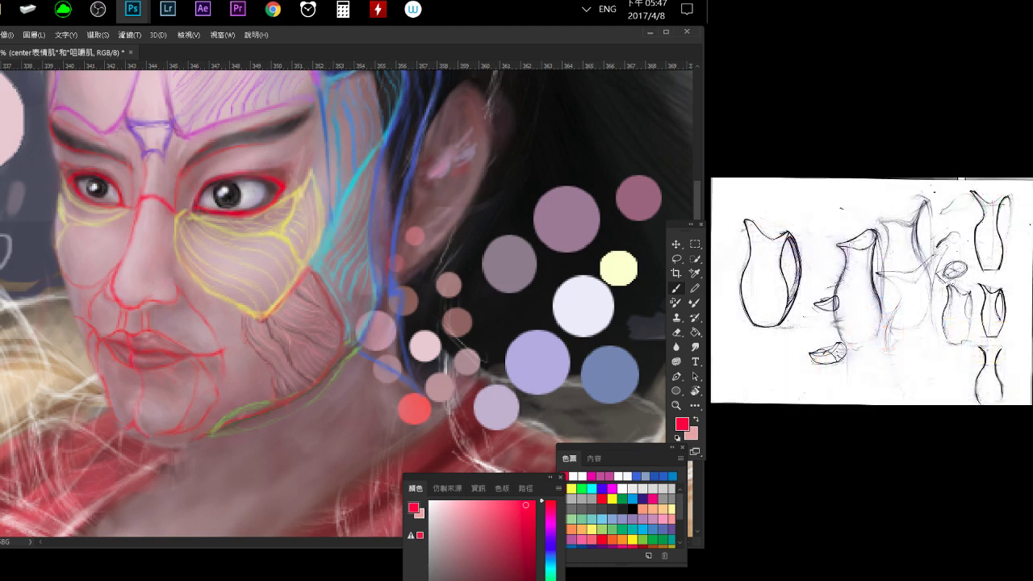
{"action": "key", "text": "ctrl+shift+alt+n"}
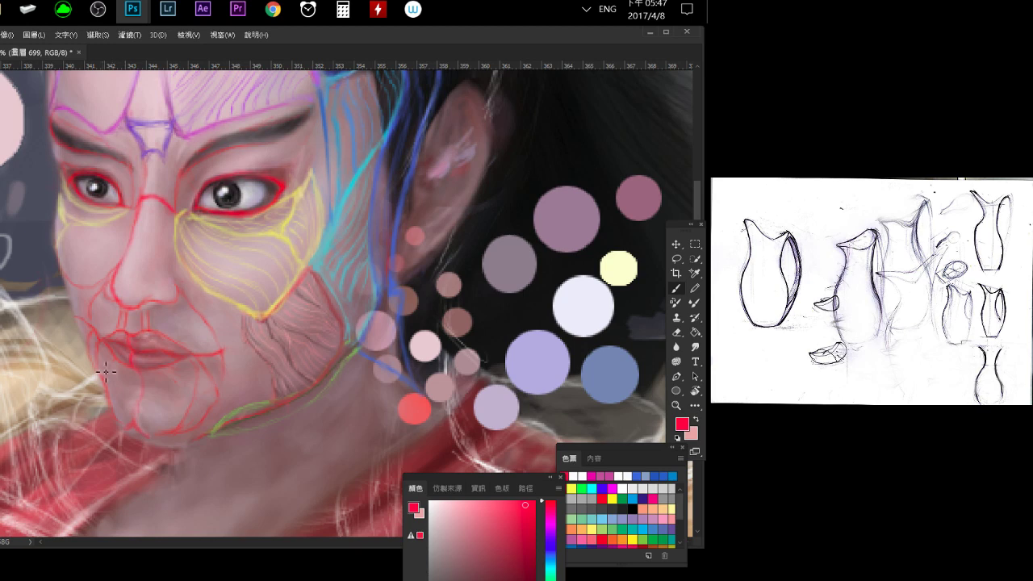
Save the portrait and minimize Photoshop to reveal File Explorer.
{"action": "left_click_drag", "start_coordinate": [157, 321], "coordinate": [161, 350]}
{"action": "scroll", "coordinate": [134, 345], "scroll_direction": "down", "scroll_amount": 2}
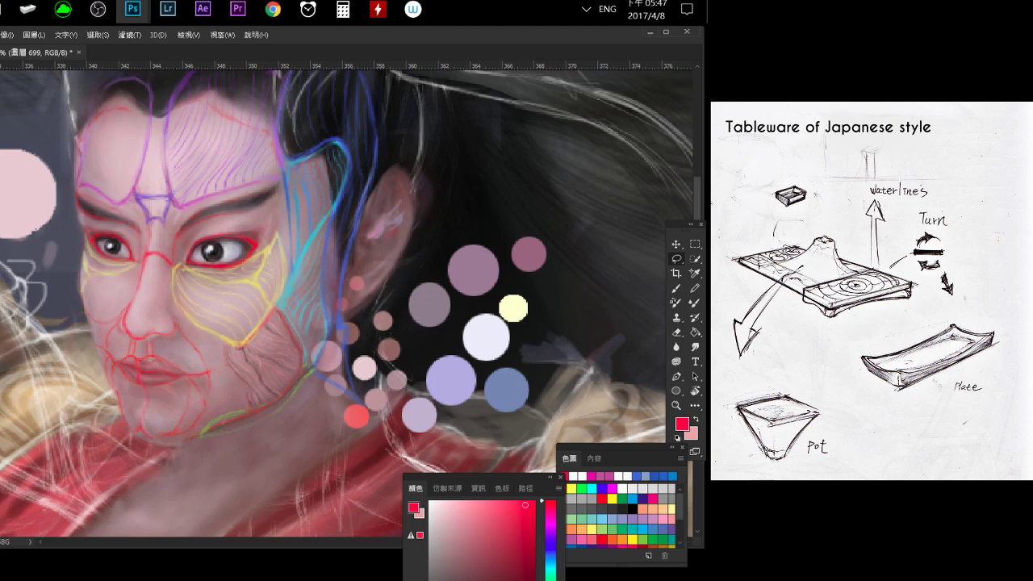
{"action": "key", "text": "ctrl+s"}
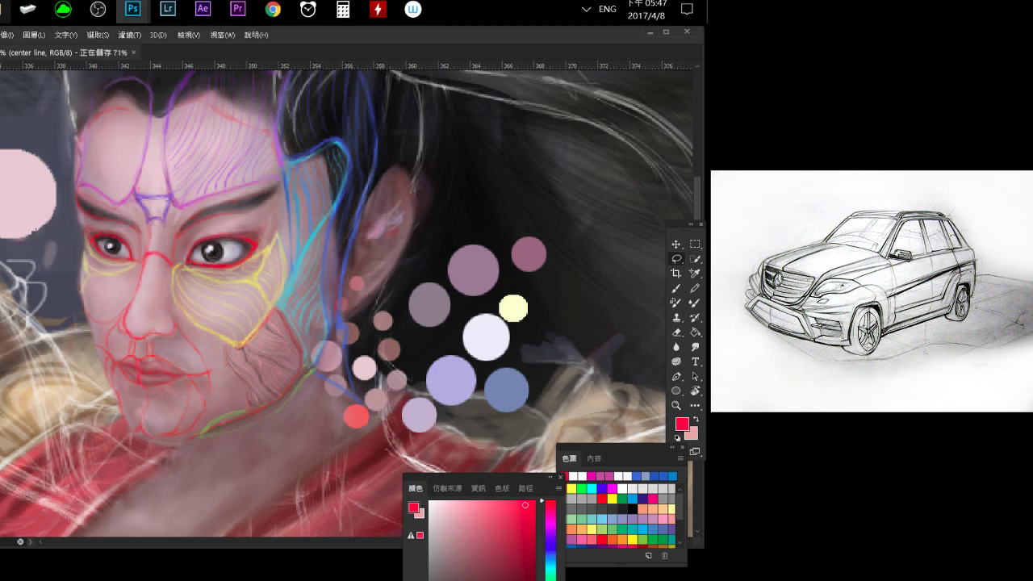
{"action": "left_click", "coordinate": [650, 32]}
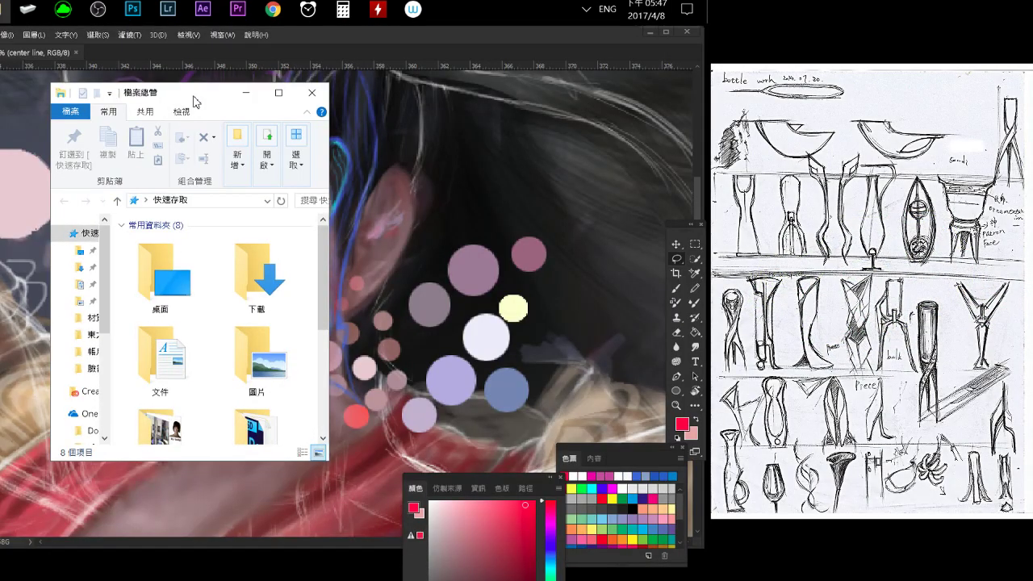
Minimize File Explorer and close the hardware monitor window.
{"action": "left_click", "coordinate": [246, 92]}
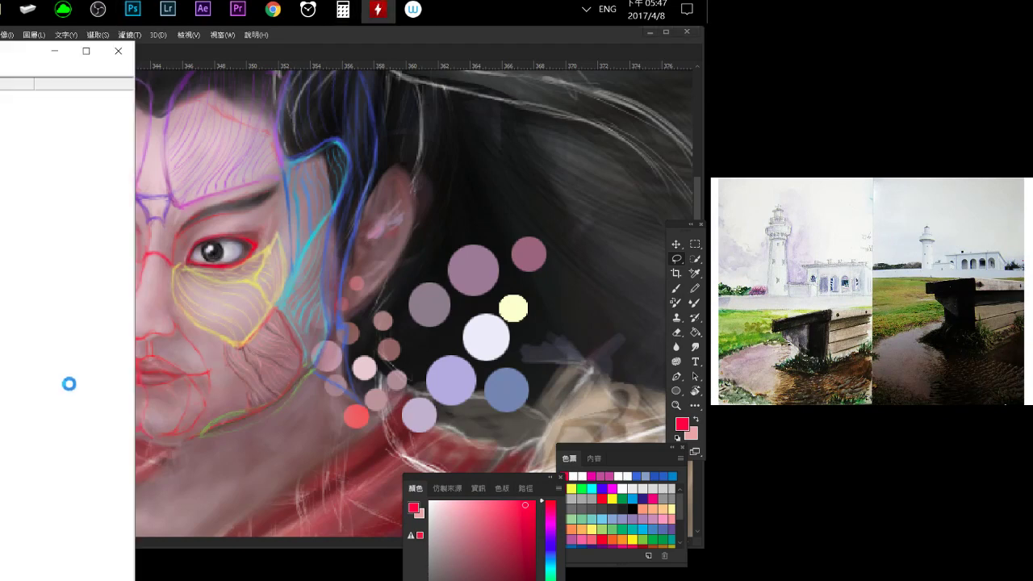
{"action": "mouse_move", "coordinate": [126, 307]}
{"action": "left_mouse_down"}
{"action": "mouse_move", "coordinate": [113, 489]}
{"action": "mouse_move", "coordinate": [108, 511]}
{"action": "mouse_move", "coordinate": [106, 463]}
{"action": "mouse_move", "coordinate": [97, 538]}
{"action": "mouse_move", "coordinate": [80, 548]}
{"action": "left_mouse_up"}
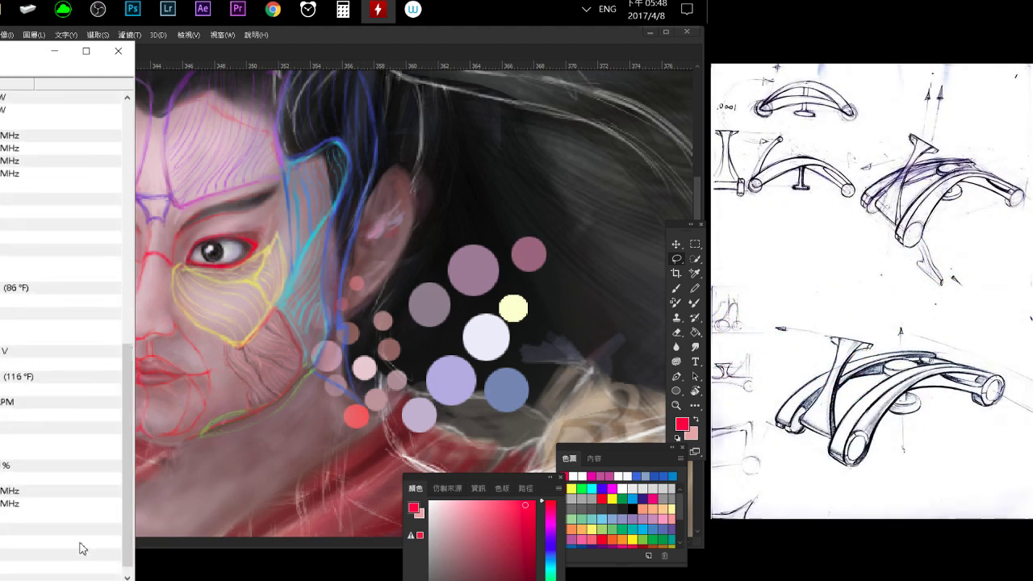
{"action": "left_click", "coordinate": [117, 51]}
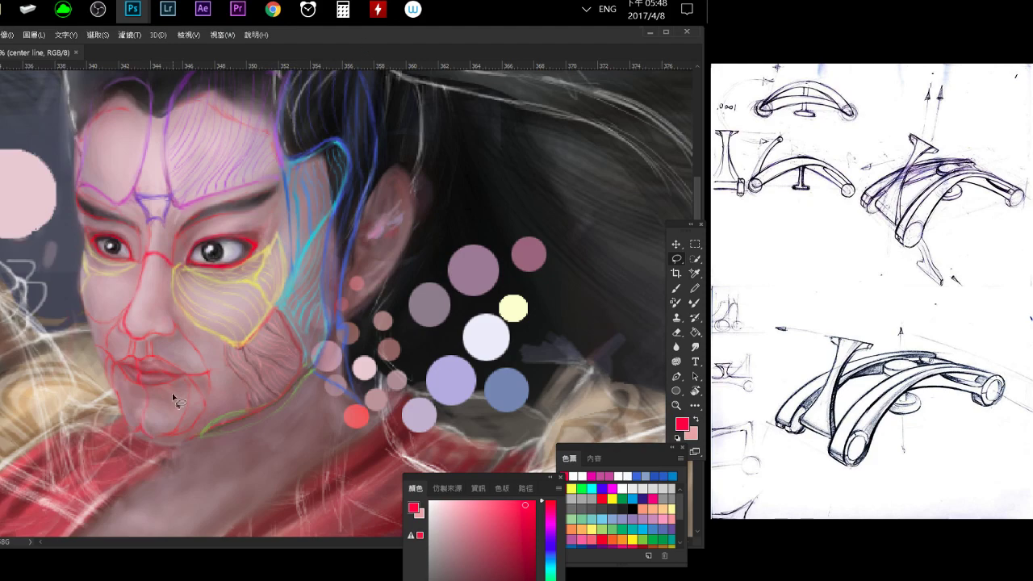
Paint a small brush touch-up stroke on the face.
{"action": "key", "text": "b"}
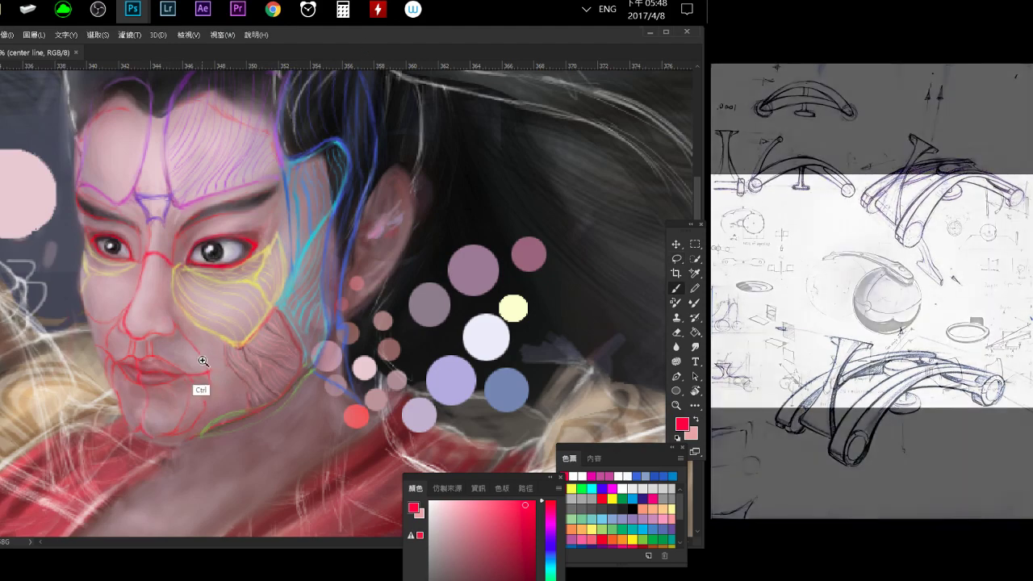
{"action": "scroll", "coordinate": [202, 391], "scroll_direction": "up", "scroll_amount": 1}
{"action": "scroll", "coordinate": [204, 406], "scroll_direction": "up", "scroll_amount": 1}
{"action": "key", "text": "b"}
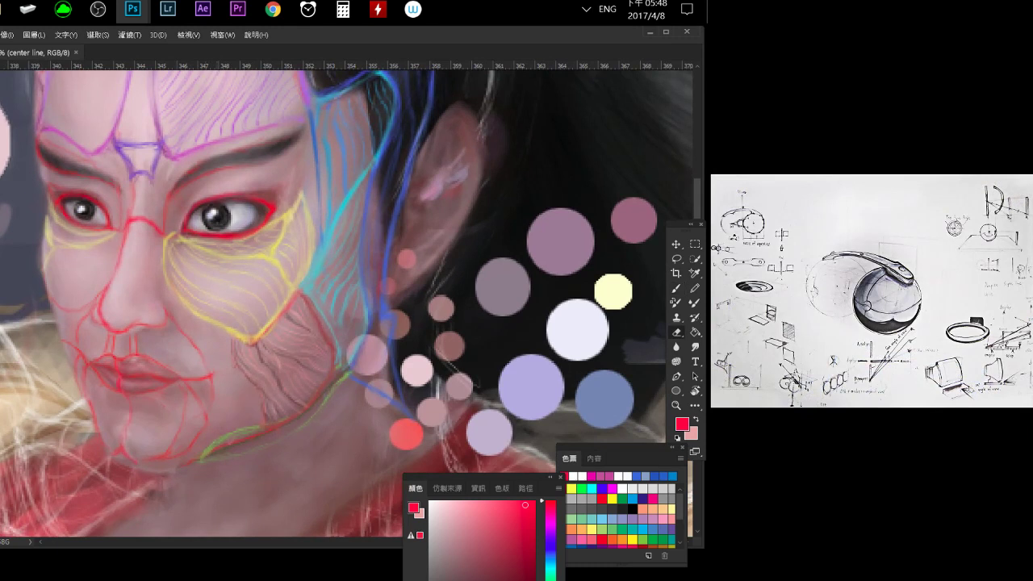
{"action": "left_click_drag", "start_coordinate": [218, 406], "coordinate": [221, 389]}
Lasso part of the upper-face muscle lines onto a new layer, then lasso the face again.
{"action": "key", "text": "alt+bracketleft"}
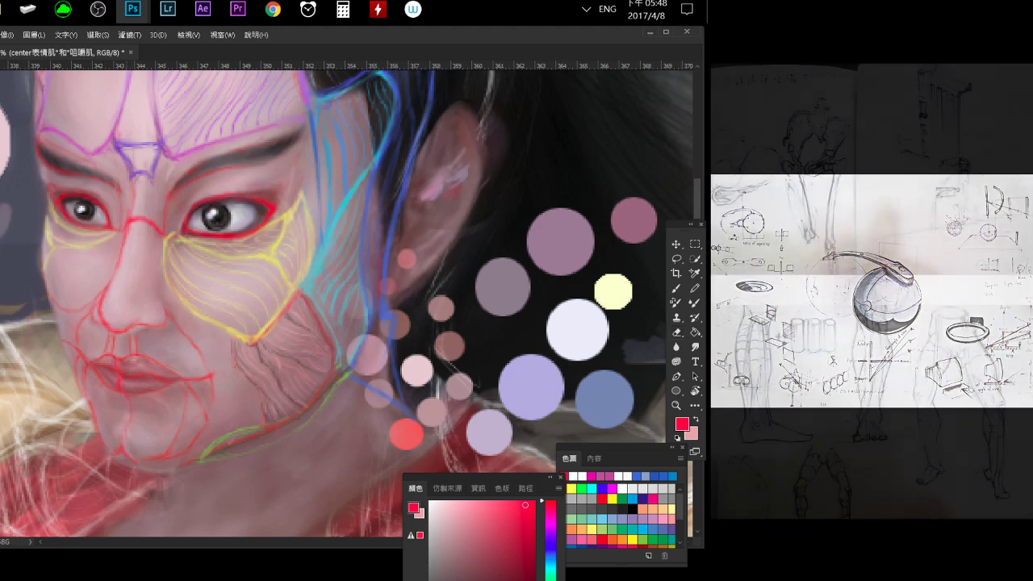
{"action": "key", "text": "l"}
{"action": "mouse_move", "coordinate": [42, 276]}
{"action": "left_mouse_down"}
{"action": "mouse_move", "coordinate": [58, 330]}
{"action": "mouse_move", "coordinate": [203, 450]}
{"action": "mouse_move", "coordinate": [230, 396]}
{"action": "mouse_move", "coordinate": [166, 296]}
{"action": "mouse_move", "coordinate": [160, 246]}
{"action": "mouse_move", "coordinate": [177, 207]}
{"action": "mouse_move", "coordinate": [219, 179]}
{"action": "mouse_move", "coordinate": [288, 169]}
{"action": "mouse_move", "coordinate": [306, 132]}
{"action": "mouse_move", "coordinate": [210, 152]}
{"action": "mouse_move", "coordinate": [143, 201]}
{"action": "mouse_move", "coordinate": [74, 149]}
{"action": "mouse_move", "coordinate": [29, 144]}
{"action": "mouse_move", "coordinate": [32, 179]}
{"action": "mouse_move", "coordinate": [65, 218]}
{"action": "mouse_move", "coordinate": [121, 238]}
{"action": "mouse_move", "coordinate": [105, 286]}
{"action": "mouse_move", "coordinate": [46, 280]}
{"action": "left_mouse_up"}
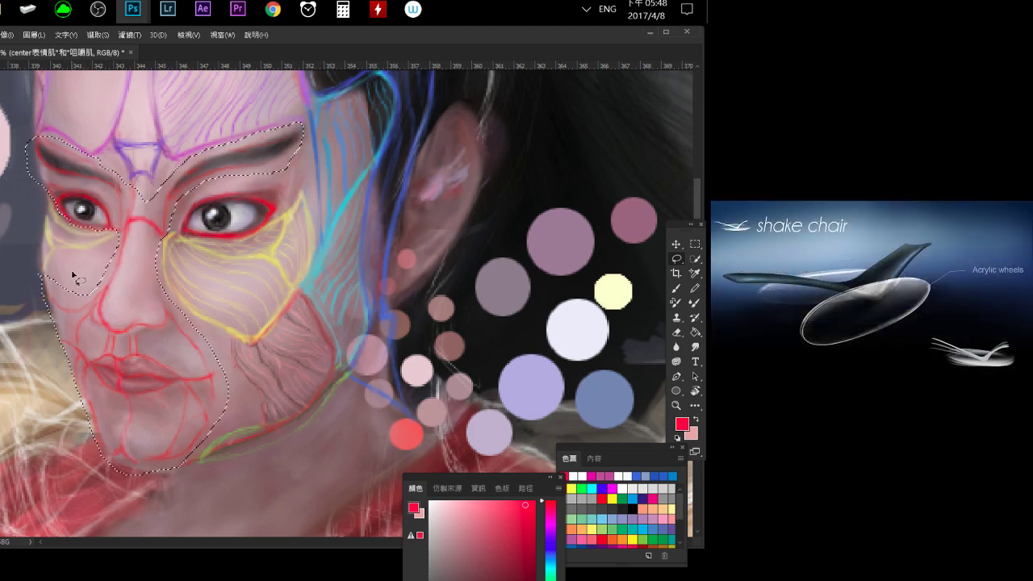
{"action": "key", "text": "ctrl+j"}
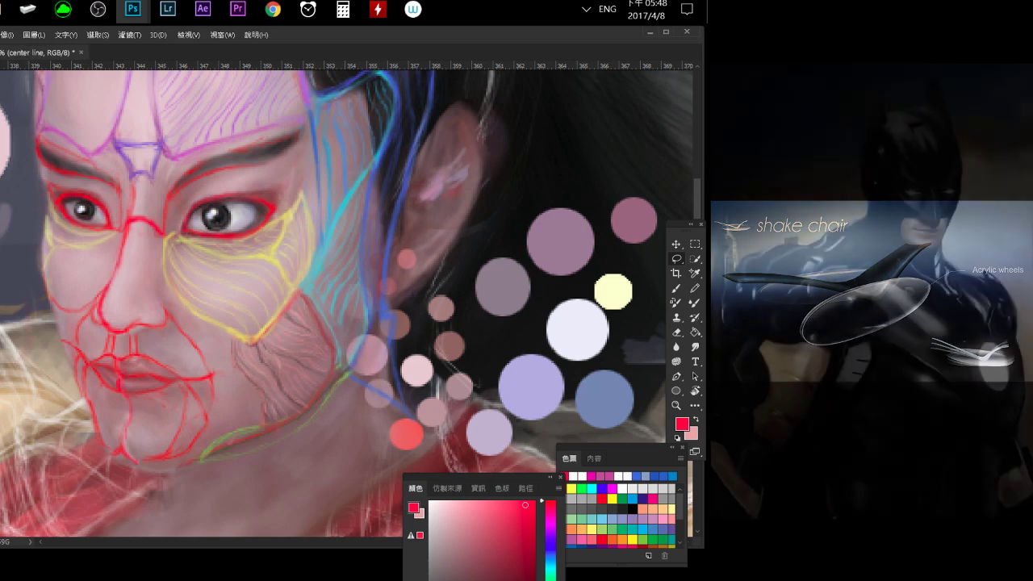
{"action": "key", "text": "ctrl+e"}
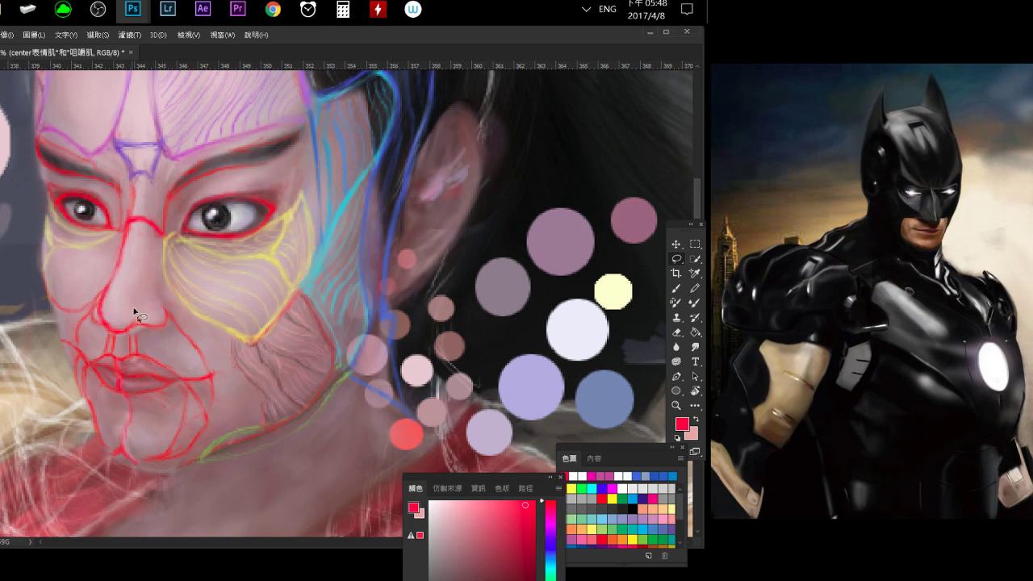
{"action": "mouse_move", "coordinate": [29, 137]}
{"action": "left_mouse_down"}
{"action": "mouse_move", "coordinate": [53, 211]}
{"action": "mouse_move", "coordinate": [47, 186]}
{"action": "mouse_move", "coordinate": [67, 224]}
{"action": "mouse_move", "coordinate": [98, 235]}
{"action": "mouse_move", "coordinate": [95, 297]}
{"action": "mouse_move", "coordinate": [34, 279]}
{"action": "mouse_move", "coordinate": [79, 444]}
{"action": "mouse_move", "coordinate": [161, 488]}
{"action": "mouse_move", "coordinate": [199, 472]}
{"action": "mouse_move", "coordinate": [233, 417]}
{"action": "mouse_move", "coordinate": [237, 384]}
{"action": "mouse_move", "coordinate": [156, 271]}
{"action": "mouse_move", "coordinate": [166, 237]}
{"action": "mouse_move", "coordinate": [257, 235]}
{"action": "mouse_move", "coordinate": [275, 218]}
{"action": "mouse_move", "coordinate": [301, 135]}
{"action": "mouse_move", "coordinate": [230, 154]}
{"action": "mouse_move", "coordinate": [150, 195]}
{"action": "mouse_move", "coordinate": [49, 136]}
{"action": "mouse_move", "coordinate": [36, 139]}
{"action": "left_mouse_up"}
Deselect the face, switch to the center line layer, and briefly hide then show the red guides.
{"action": "key", "text": "ctrl+d"}
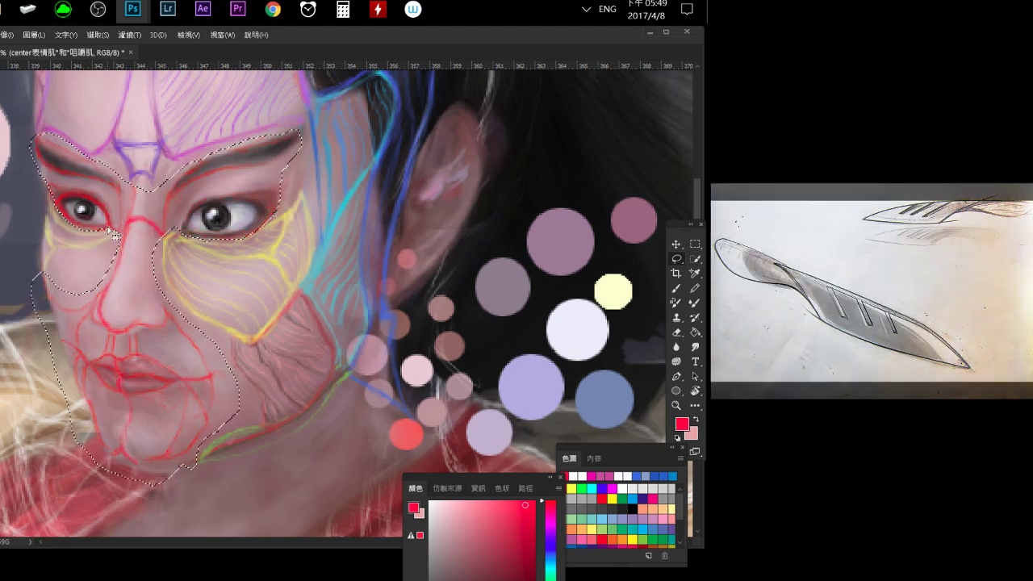
{"action": "key", "text": "alt+bracketleft"}
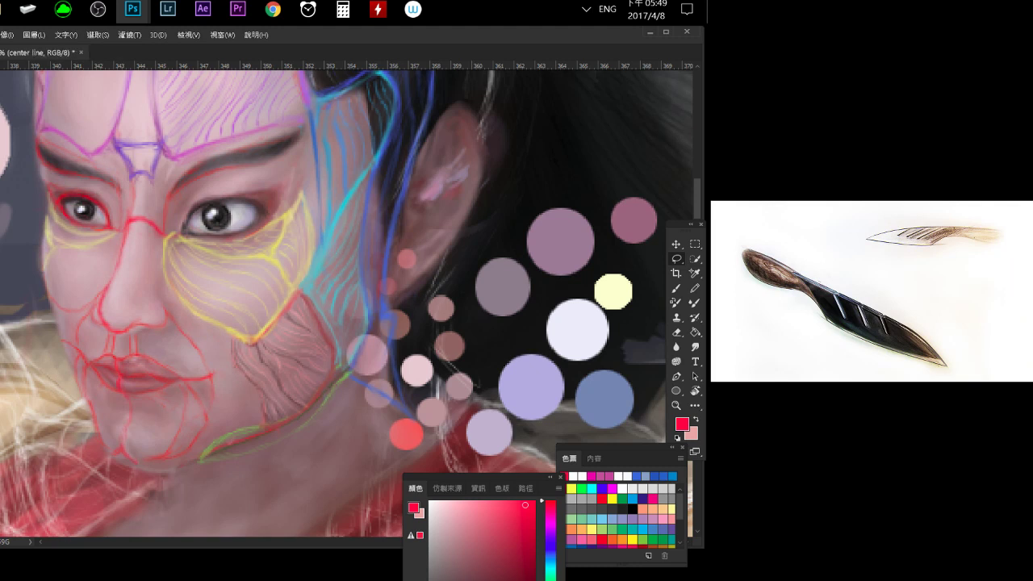
{"action": "key", "text": "ctrl+comma"}
{"action": "key", "text": "ctrl+comma"}
{"action": "key", "text": "ctrl+comma"}
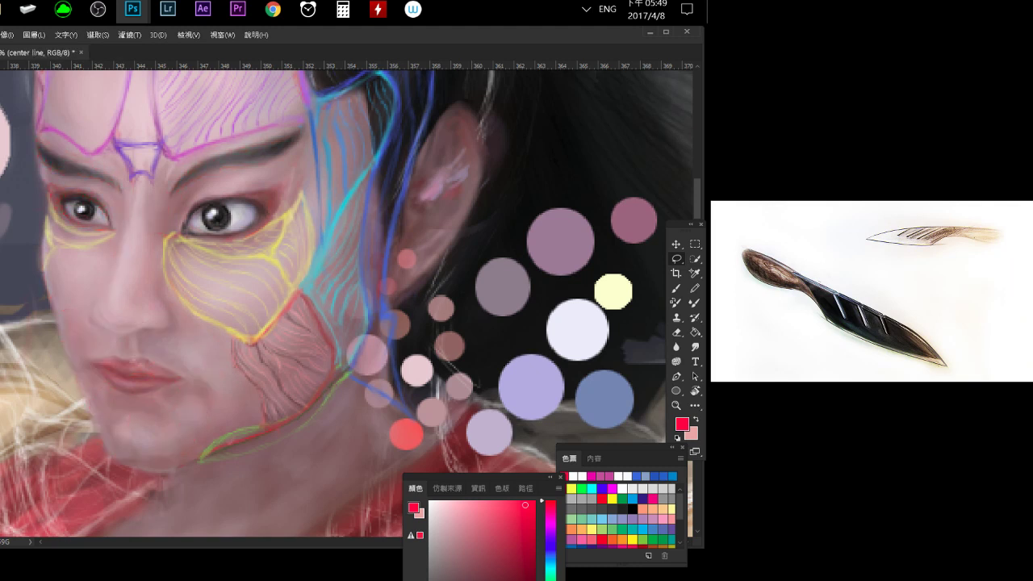
{"action": "key", "text": "ctrl+comma"}
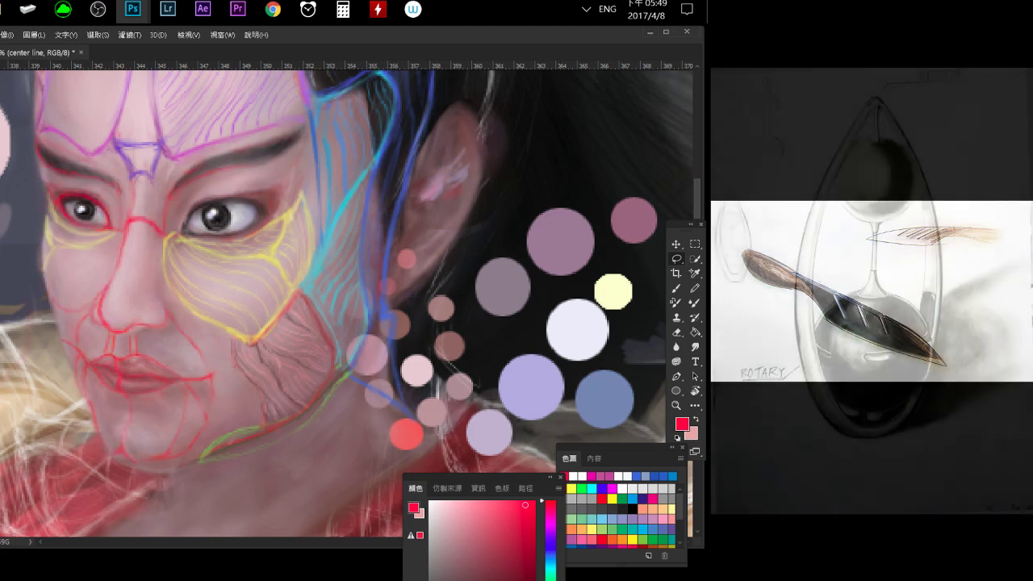
Switch to the Brush, resample the paint colour from the canvas, and reposition the face.
{"action": "key", "text": "b"}
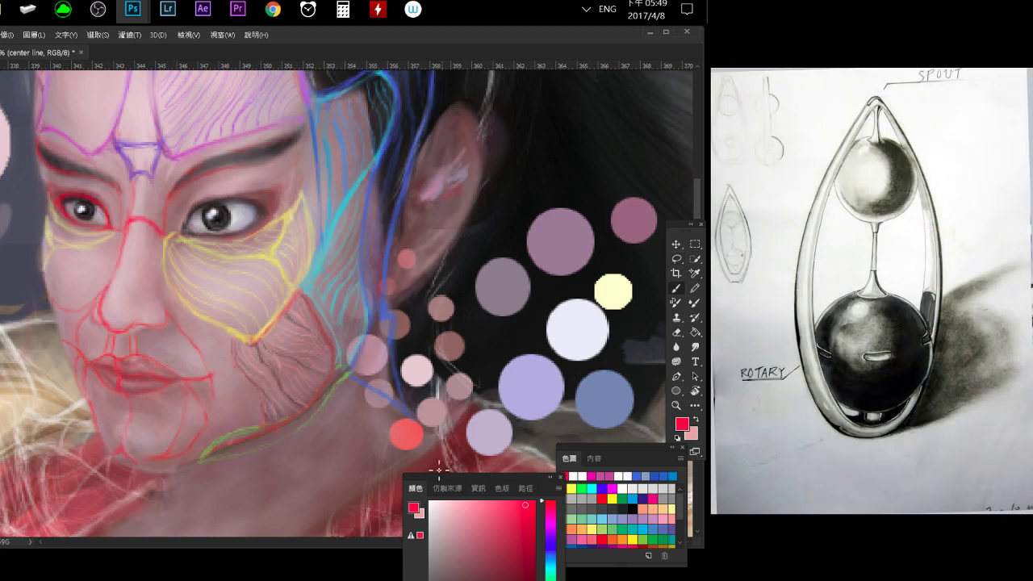
{"action": "left_click", "coordinate": [439, 468], "text": "alt"}
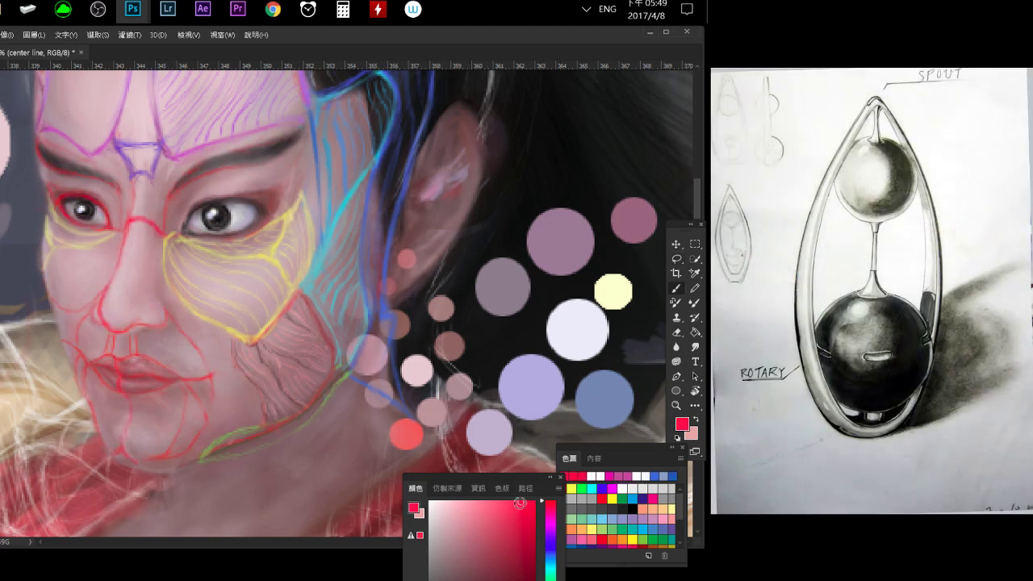
{"action": "left_click_drag", "start_coordinate": [178, 200], "coordinate": [187, 255]}
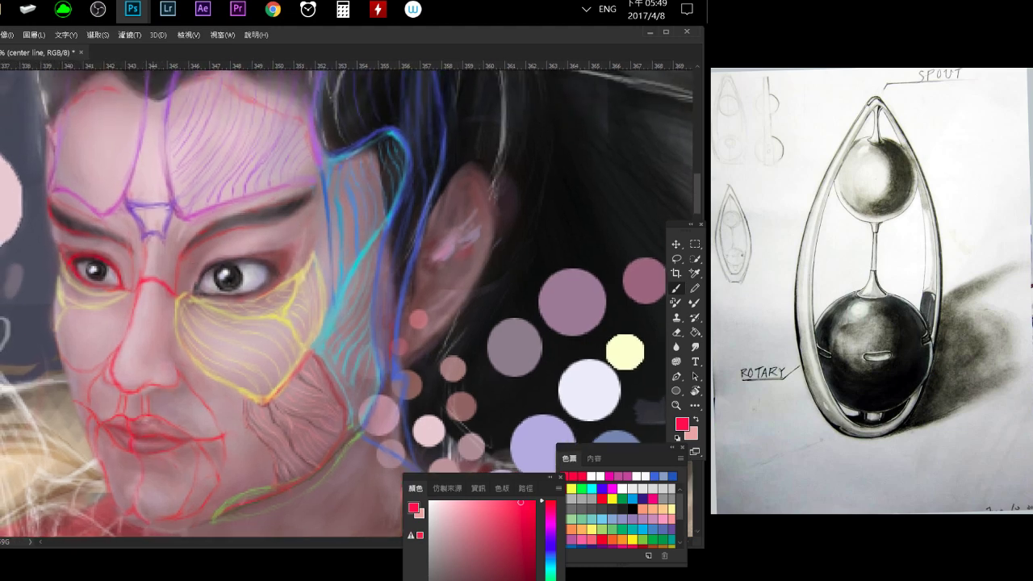
{"action": "left_click_drag", "start_coordinate": [152, 331], "coordinate": [150, 302]}
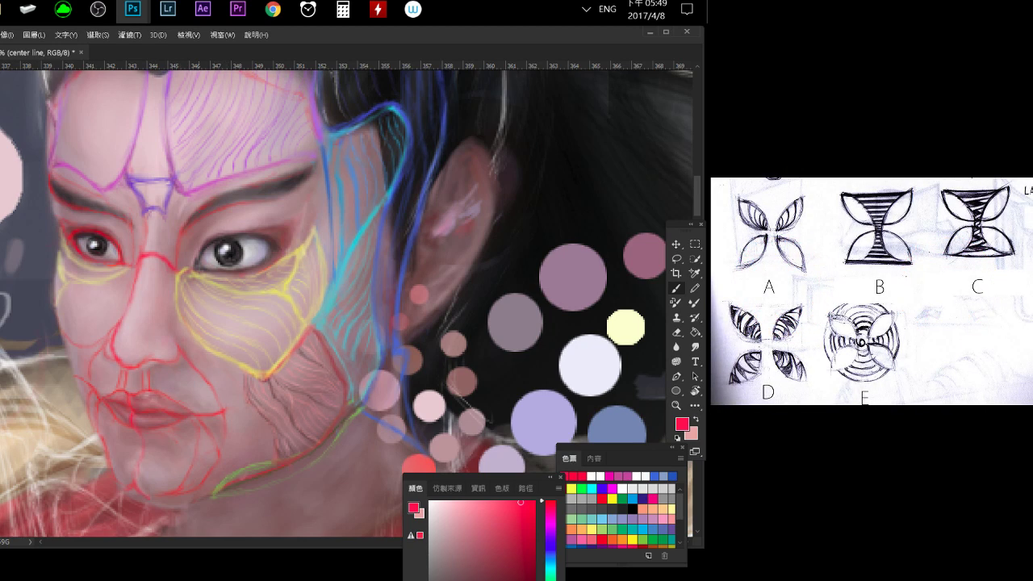
Toggle between Eraser and Brush and zoom in on the lips and lower face.
{"action": "key", "text": "e"}
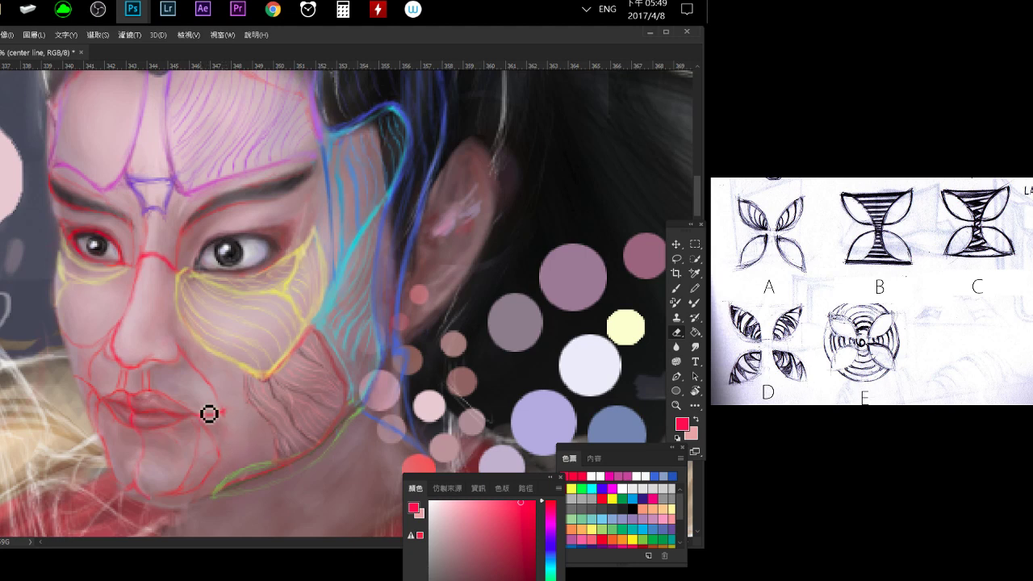
{"action": "key", "text": "b"}
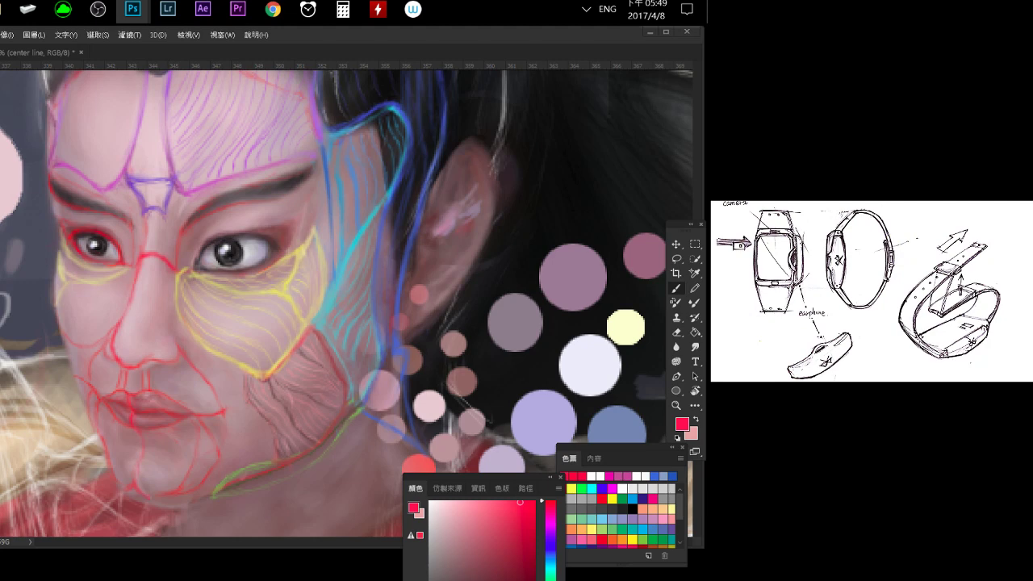
{"action": "scroll", "coordinate": [170, 396], "scroll_direction": "up", "scroll_amount": 1}
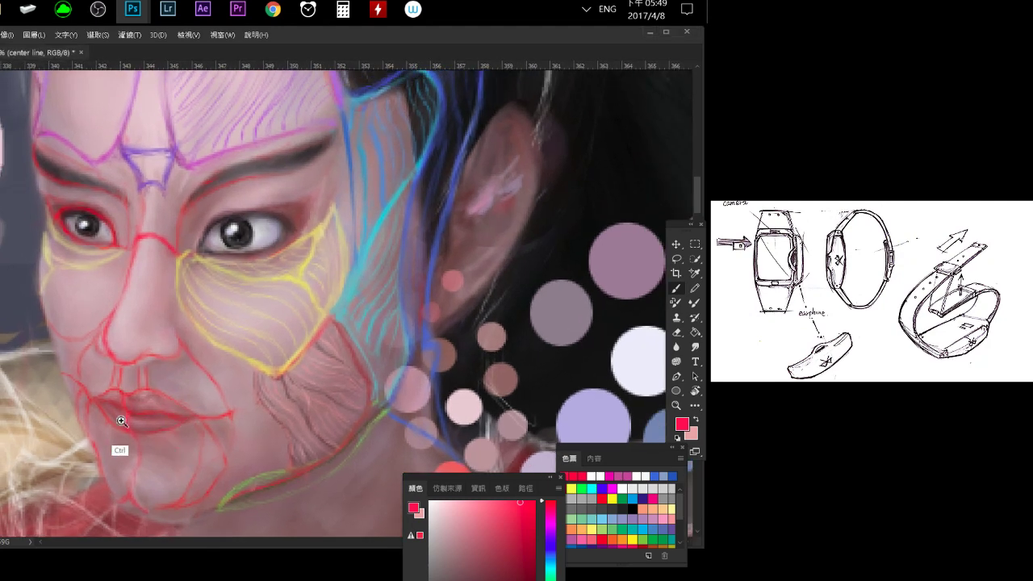
{"action": "scroll", "coordinate": [115, 451], "scroll_direction": "up", "scroll_amount": 1}
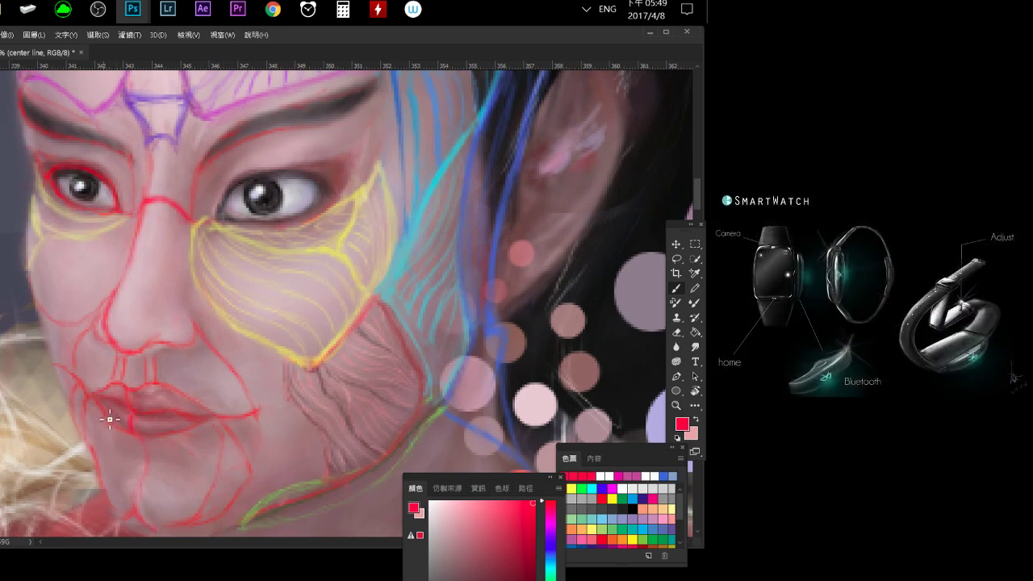
{"action": "key", "text": "e"}
{"action": "mouse_move", "coordinate": [209, 373]}
{"action": "left_mouse_down"}
{"action": "mouse_move", "coordinate": [184, 368]}
{"action": "mouse_move", "coordinate": [171, 345]}
{"action": "mouse_move", "coordinate": [202, 363]}
{"action": "left_mouse_up"}
Start the 01:20:00 work timer in Alarms & Clock, then close the clock window.
{"action": "left_click", "coordinate": [307, 9]}
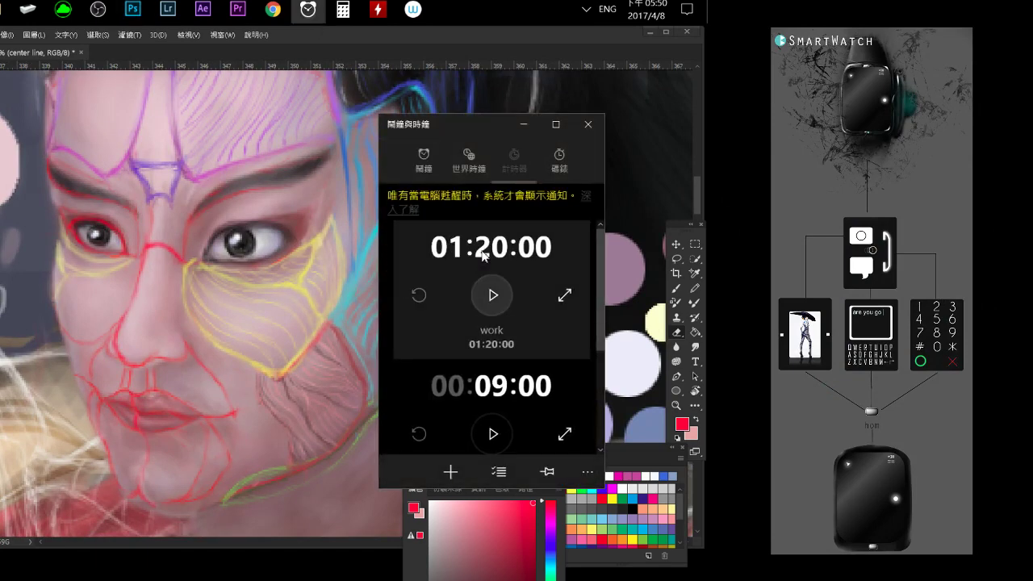
{"action": "left_click", "coordinate": [492, 294]}
{"action": "left_click", "coordinate": [587, 124]}
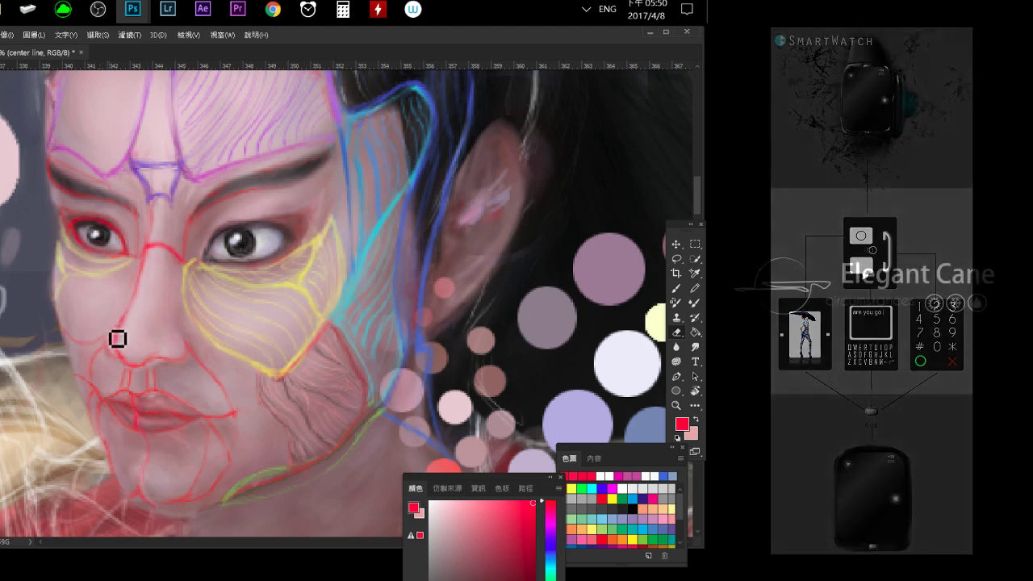
Paint a short red stroke beside the nose, then bring the portrait document back to front.
{"action": "key", "text": "b"}
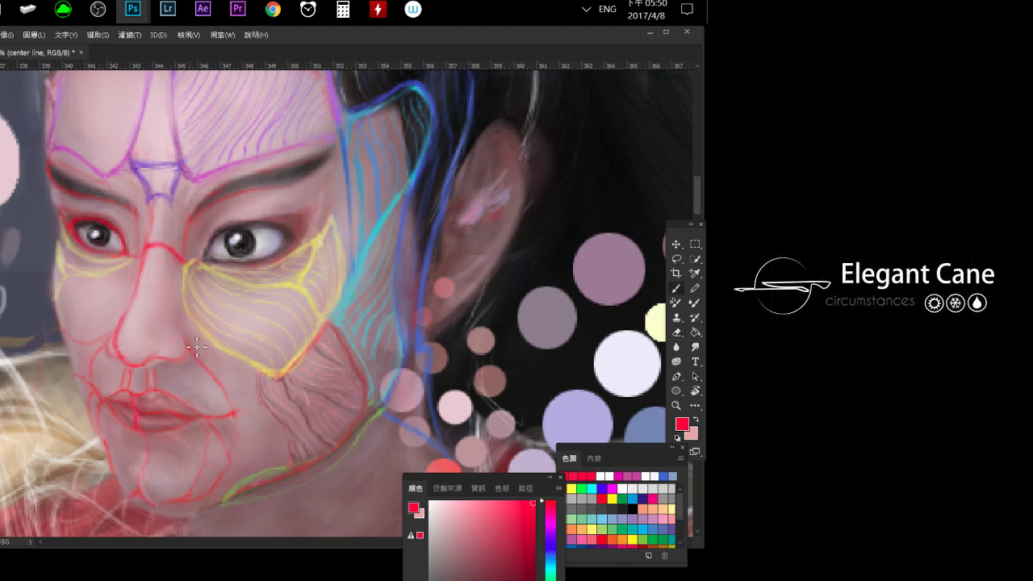
{"action": "left_click_drag", "start_coordinate": [181, 334], "coordinate": [188, 341]}
{"action": "left_click", "coordinate": [647, 32]}
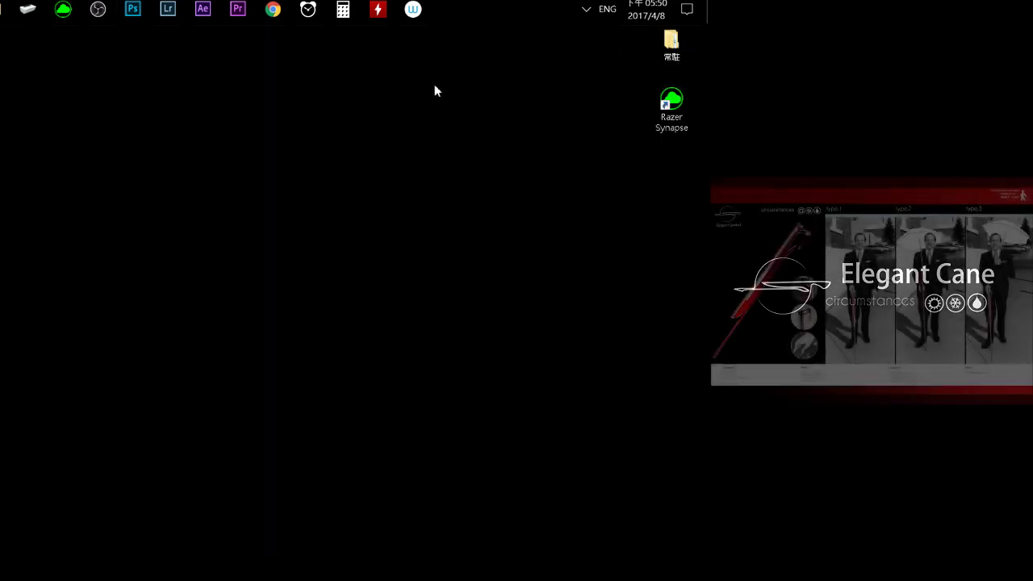
{"action": "left_click", "coordinate": [147, 22]}
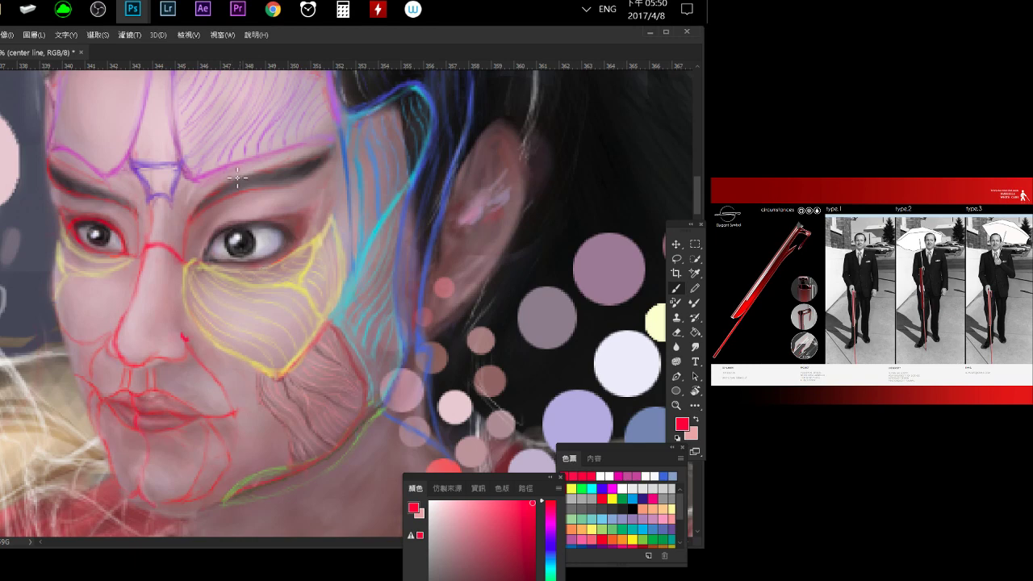
{"action": "left_click", "coordinate": [98, 10]}
{"action": "left_click", "coordinate": [225, 84]}
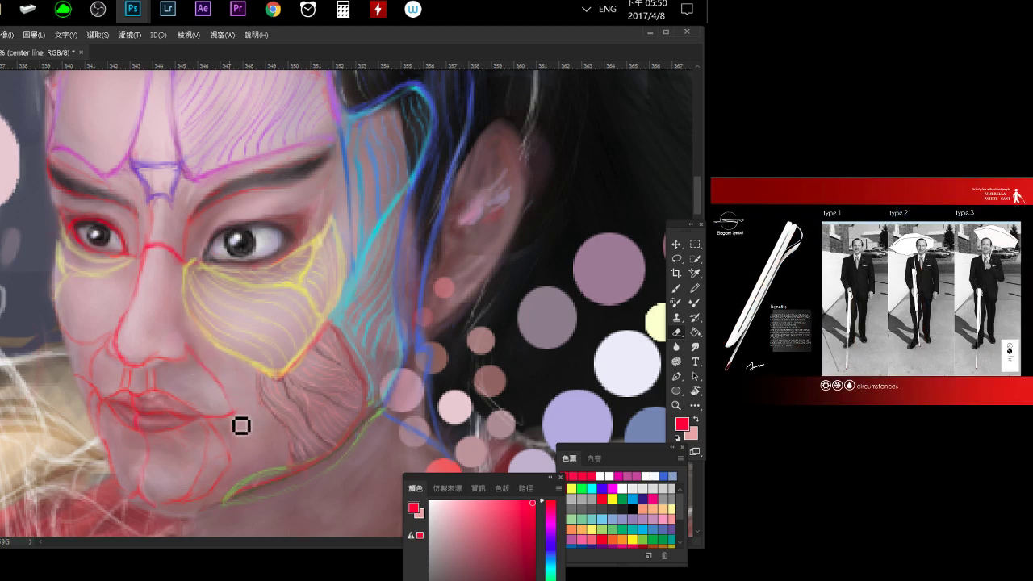
{"action": "key", "text": "e"}
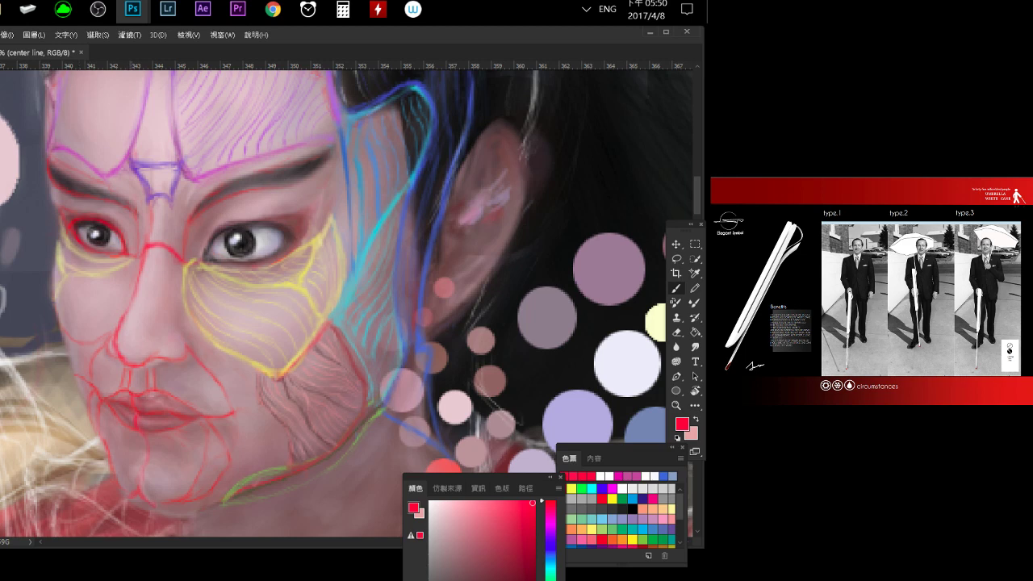
{"action": "key", "text": "e"}
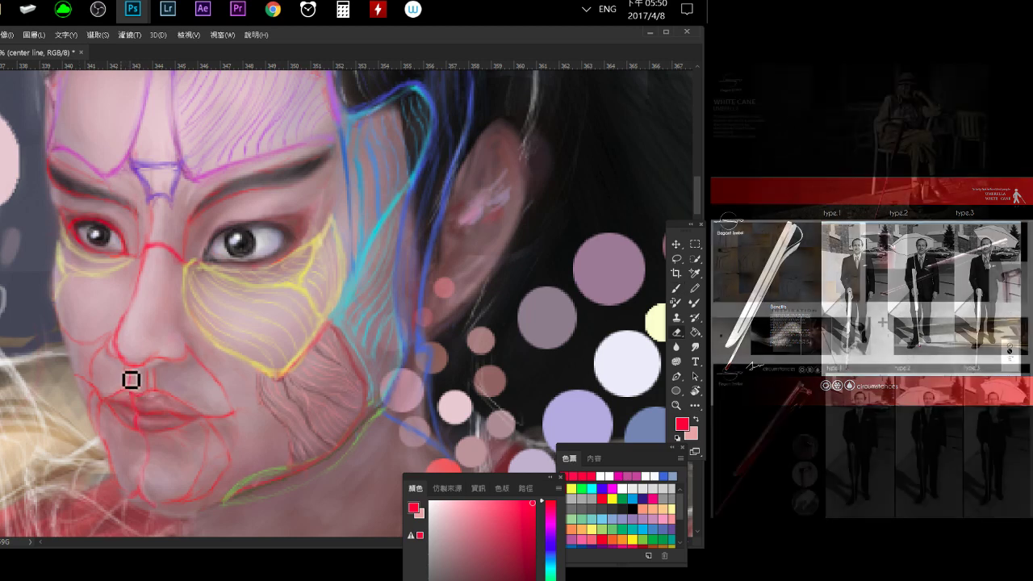
{"action": "key", "text": "b"}
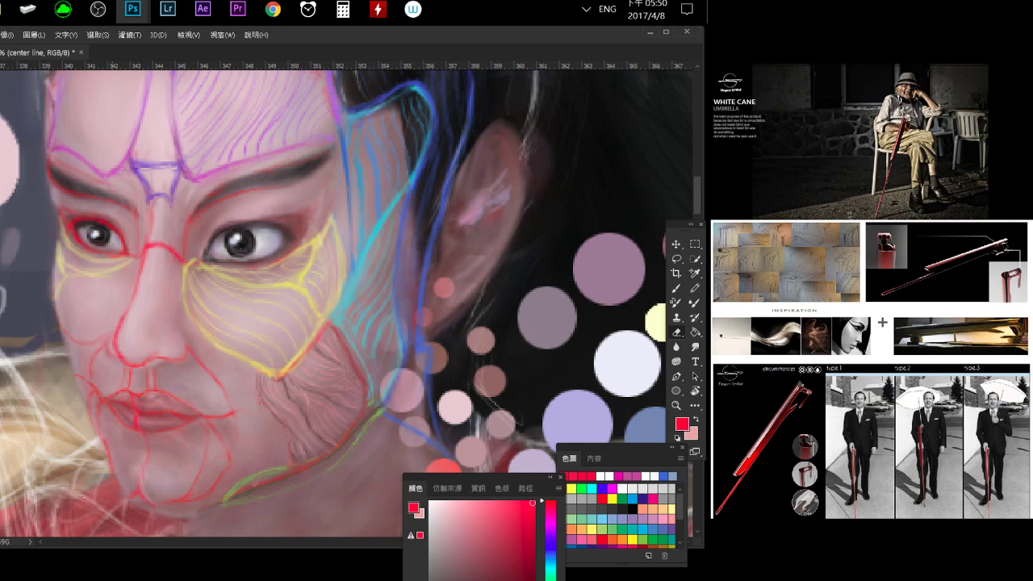
{"action": "key", "text": "b"}
{"action": "key", "text": "e"}
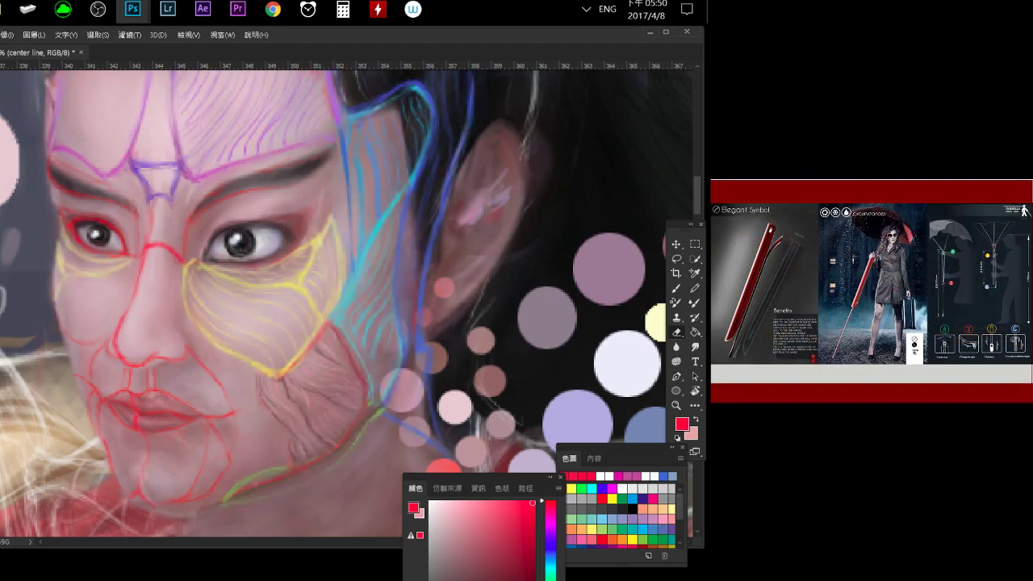
{"action": "key", "text": "alt+bracketleft"}
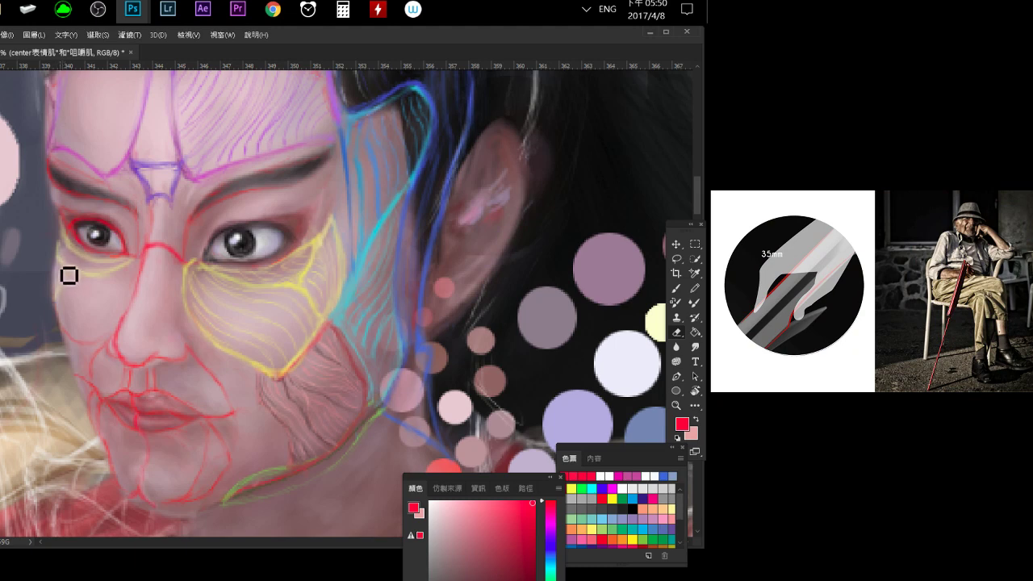
{"action": "left_click_drag", "start_coordinate": [134, 257], "coordinate": [113, 338]}
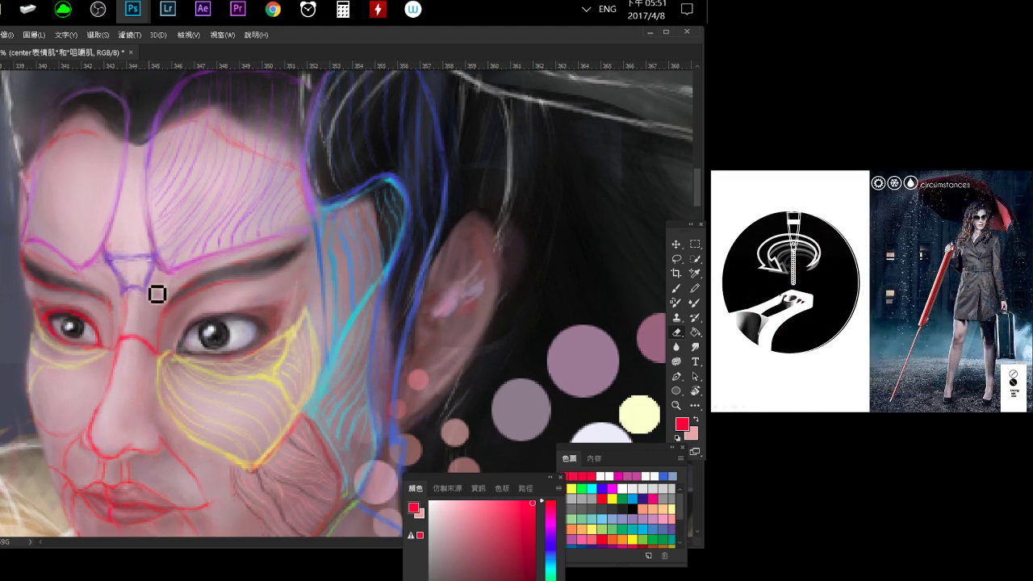
{"action": "left_click_drag", "start_coordinate": [54, 192], "coordinate": [74, 229]}
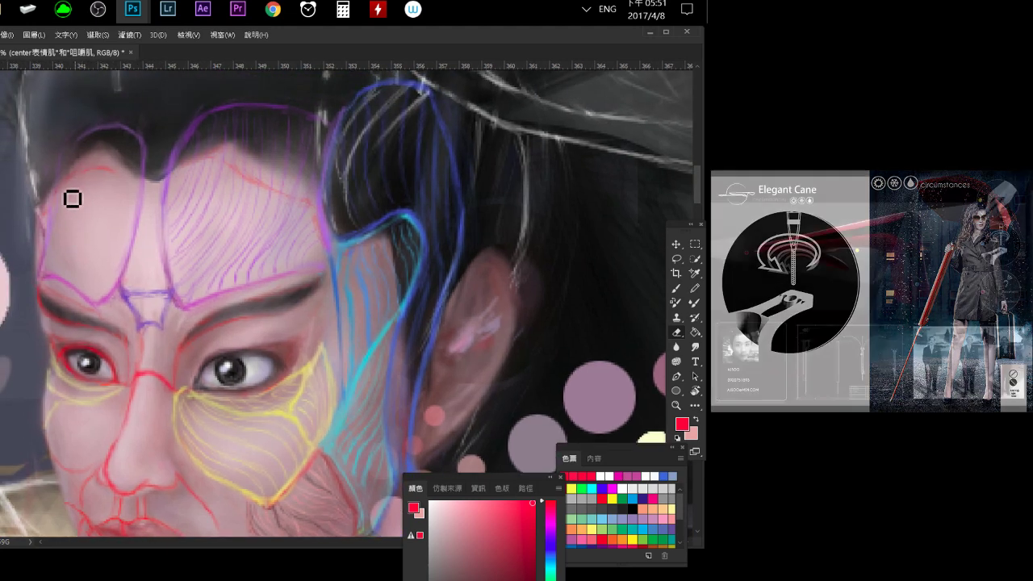
{"action": "scroll", "coordinate": [105, 191], "scroll_direction": "down", "scroll_amount": 2}
{"action": "mouse_move", "coordinate": [105, 194]}
{"action": "left_mouse_down"}
{"action": "mouse_move", "coordinate": [83, 249]}
{"action": "mouse_move", "coordinate": [66, 246]}
{"action": "left_mouse_up"}
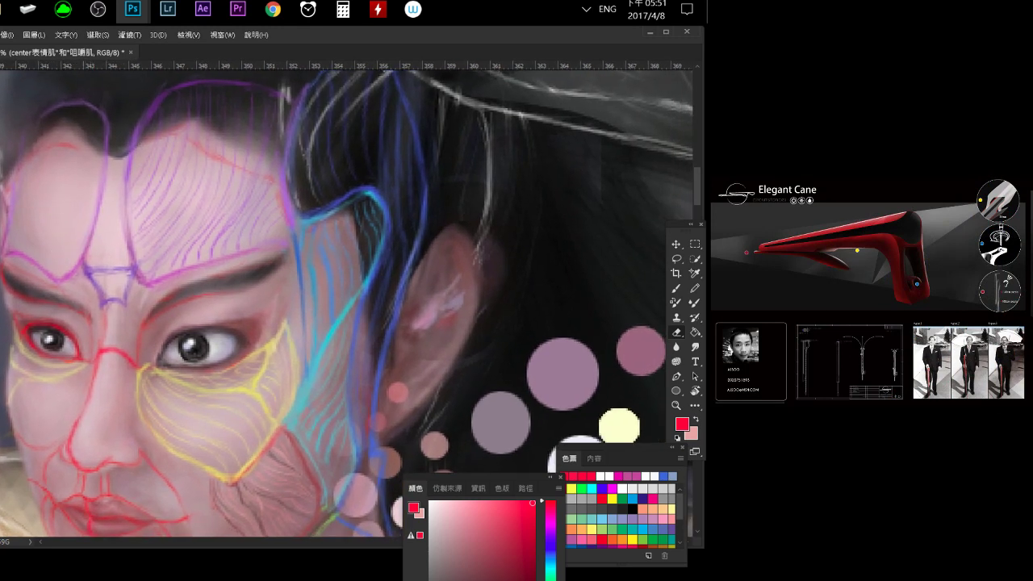
{"action": "key", "text": "b"}
{"action": "key", "text": "alt+bracketleft"}
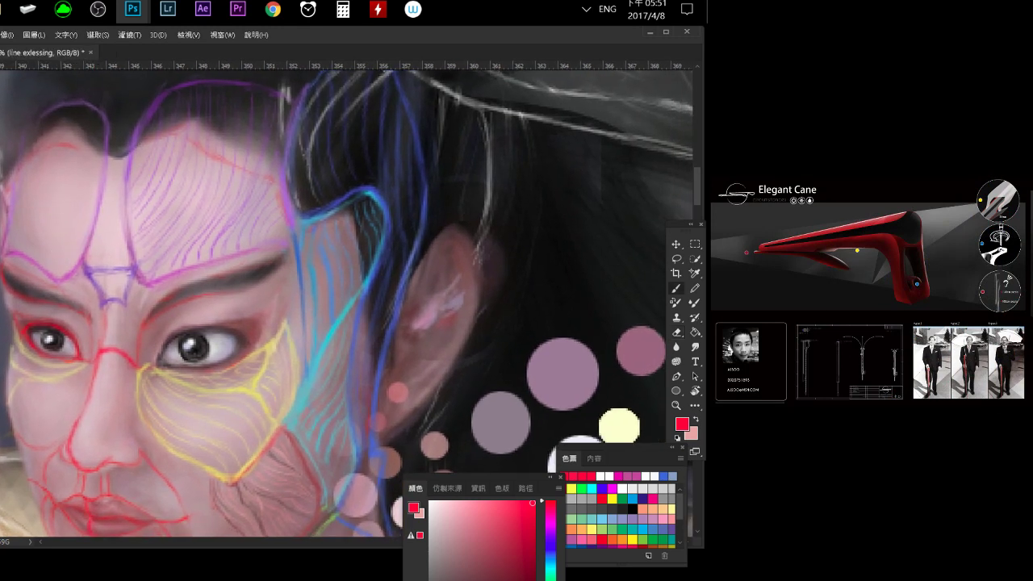
{"action": "key", "text": "alt+bracketleft"}
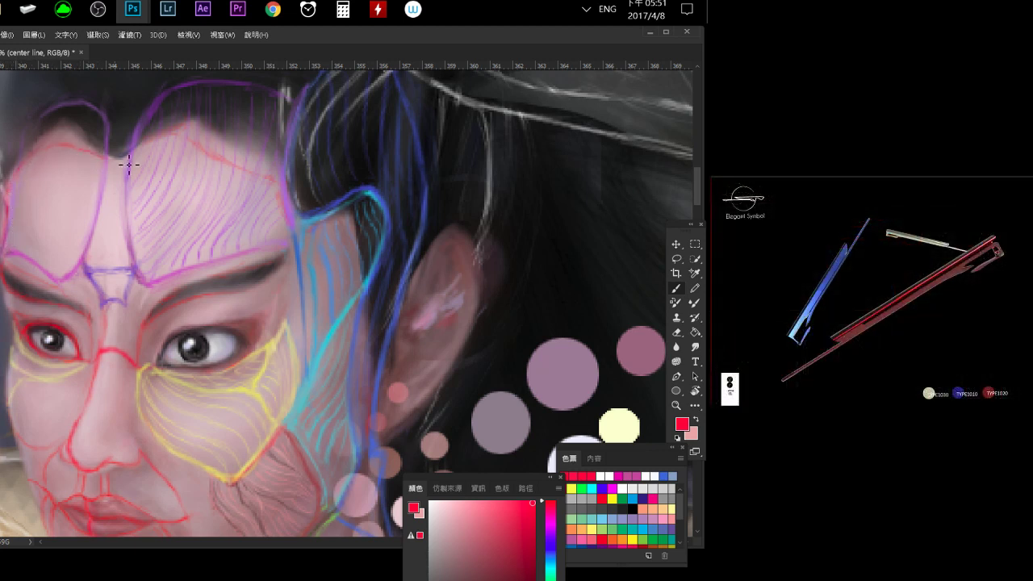
Zoom and pan the view to centre the nose and lips in the window.
{"action": "scroll", "coordinate": [99, 237], "scroll_direction": "down", "scroll_amount": 3}
{"action": "scroll", "coordinate": [108, 342], "scroll_direction": "up", "scroll_amount": 2}
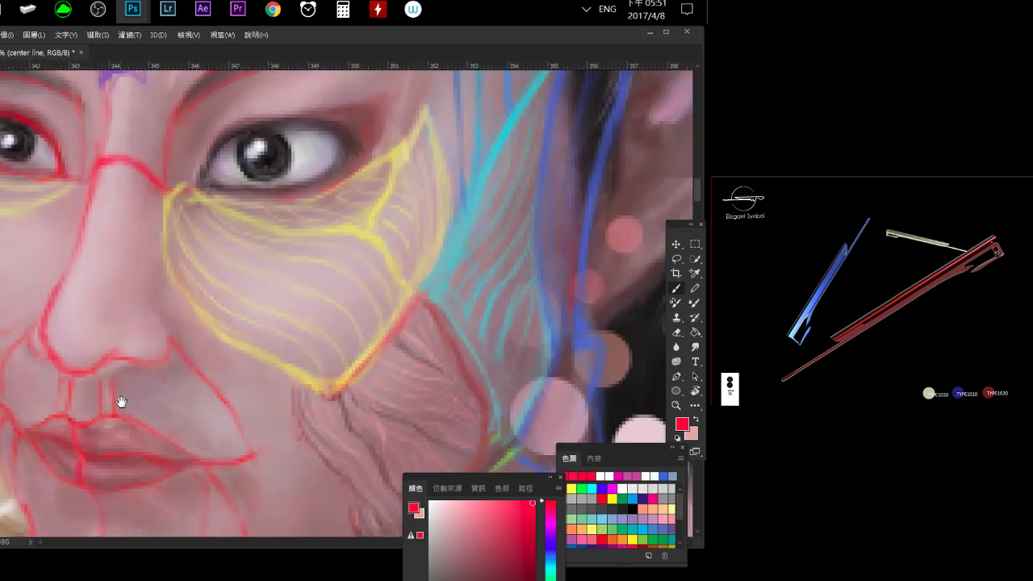
{"action": "left_click_drag", "start_coordinate": [121, 401], "coordinate": [161, 361]}
{"action": "scroll", "coordinate": [130, 378], "scroll_direction": "down", "scroll_amount": 1}
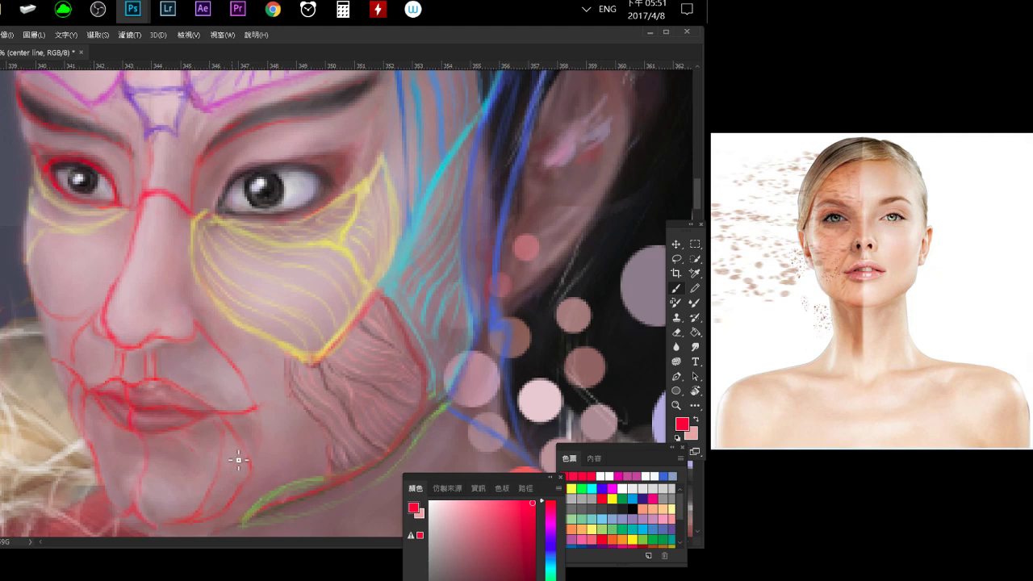
Pick a dark maroon, dab it at the lip corner, and centre the lips in view.
{"action": "left_click_drag", "start_coordinate": [494, 477], "coordinate": [495, 439]}
{"action": "left_click", "coordinate": [530, 574]}
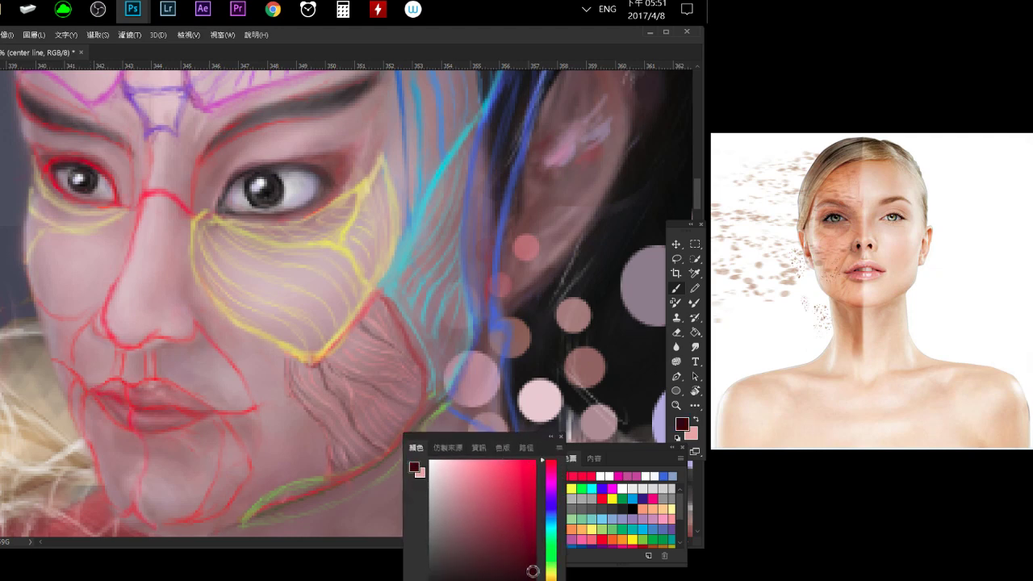
{"action": "left_click_drag", "start_coordinate": [91, 386], "coordinate": [98, 383]}
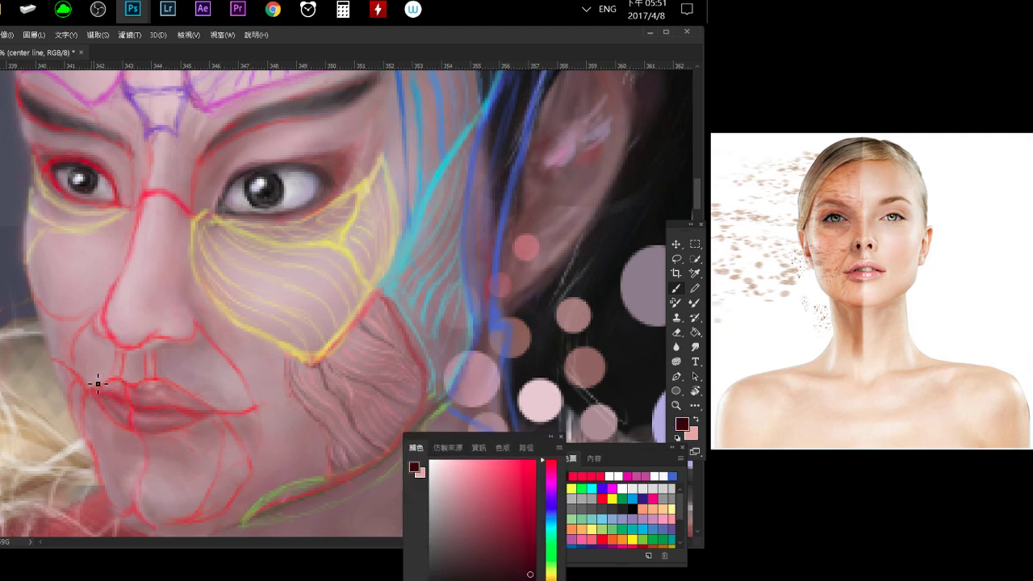
{"action": "left_click_drag", "start_coordinate": [220, 356], "coordinate": [428, 243]}
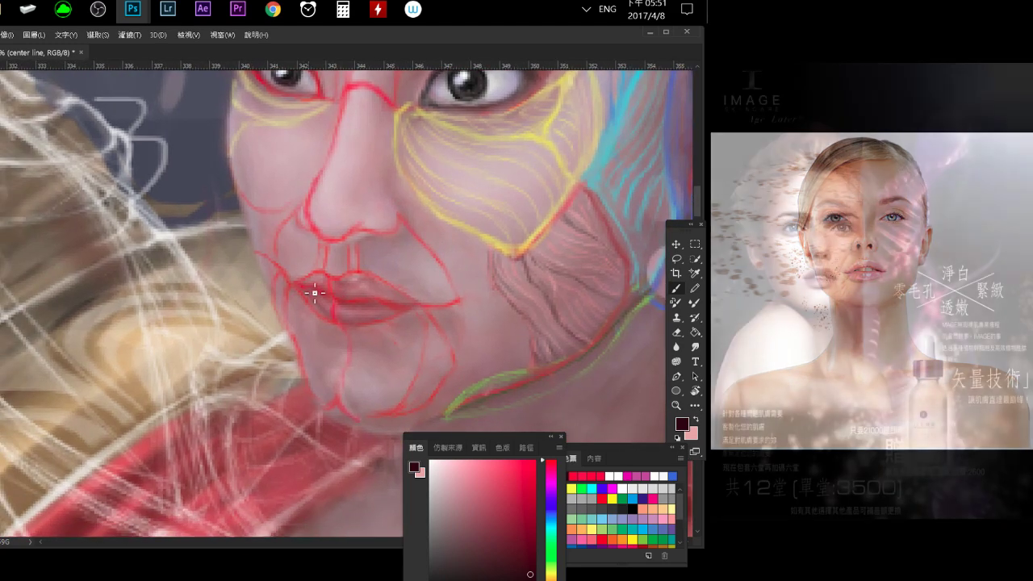
{"action": "left_click_drag", "start_coordinate": [348, 203], "coordinate": [335, 284]}
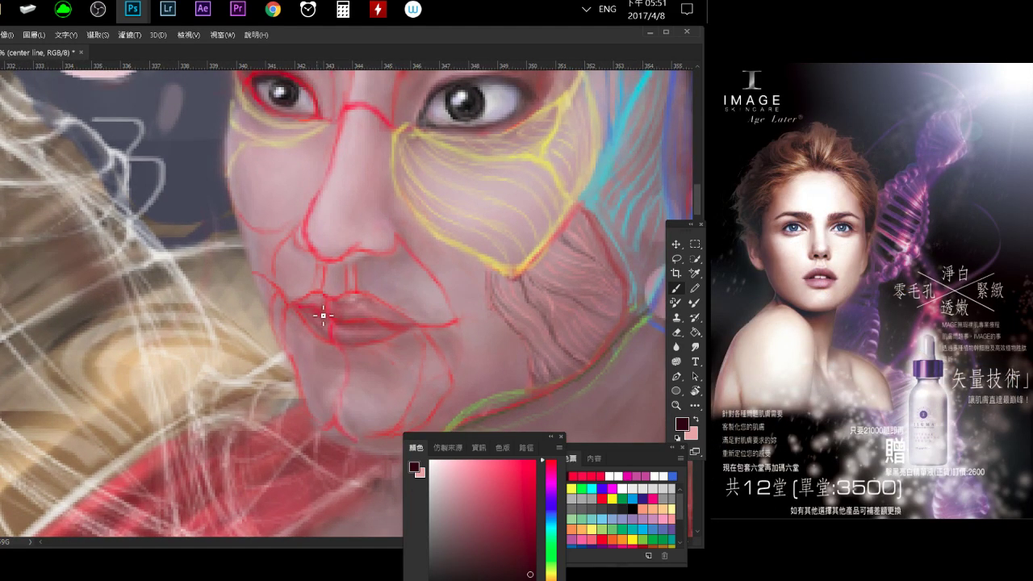
Paint along the left upper-lip contour, then trace the lip outline in a brighter red.
{"action": "key", "text": "b"}
{"action": "key", "text": "b"}
{"action": "left_click_drag", "start_coordinate": [293, 306], "coordinate": [321, 317]}
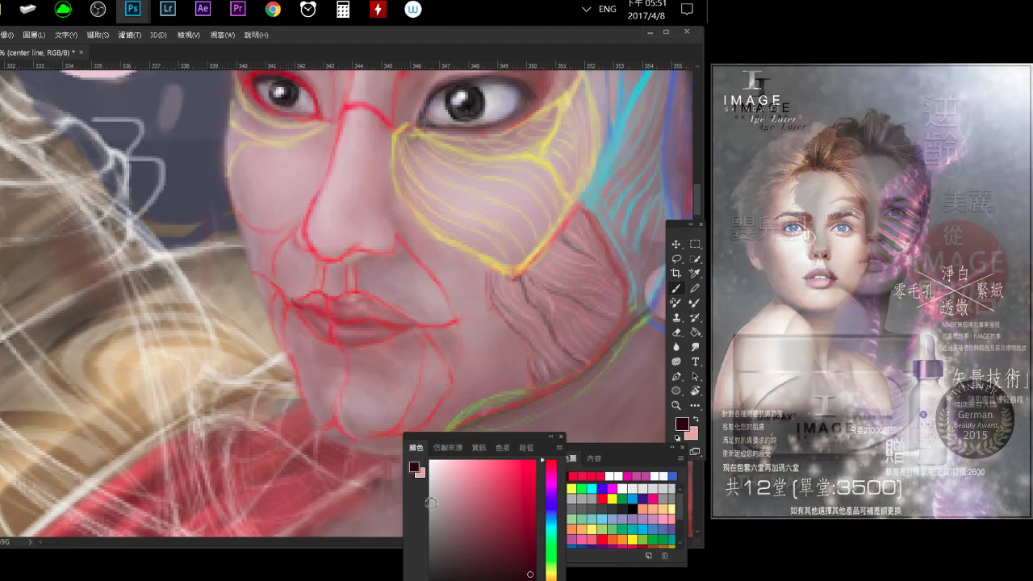
{"action": "left_click", "coordinate": [532, 524]}
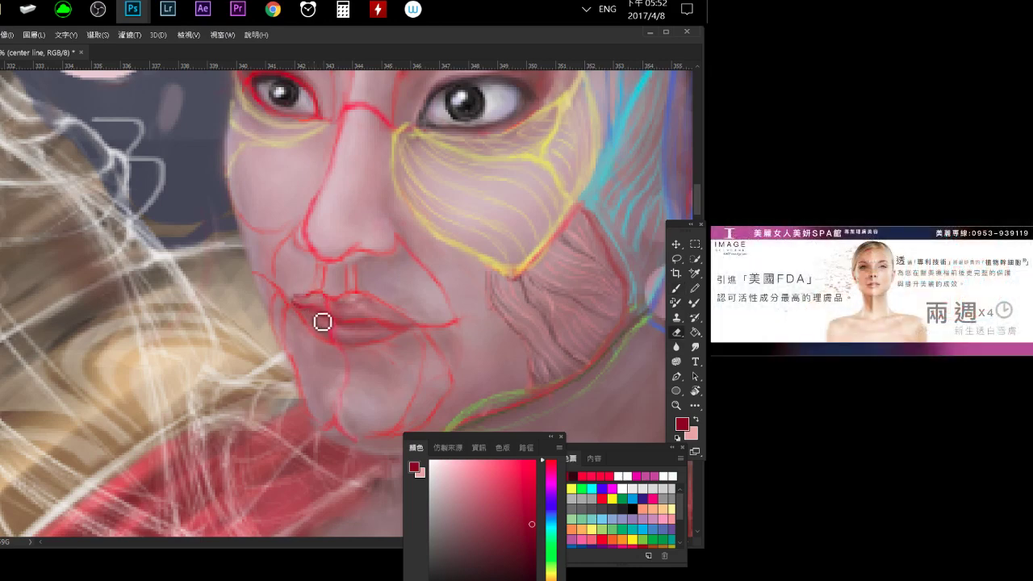
{"action": "left_click_drag", "start_coordinate": [323, 320], "coordinate": [306, 302]}
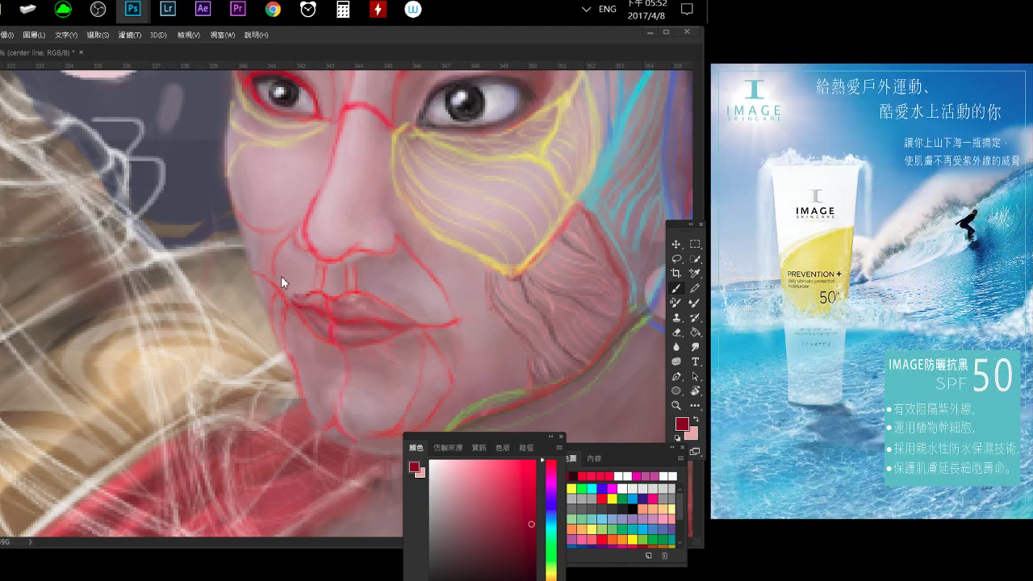
Darken the upper lip's left corner with a short stroke, enlarge the brush, and zoom out.
{"action": "key", "text": "e"}
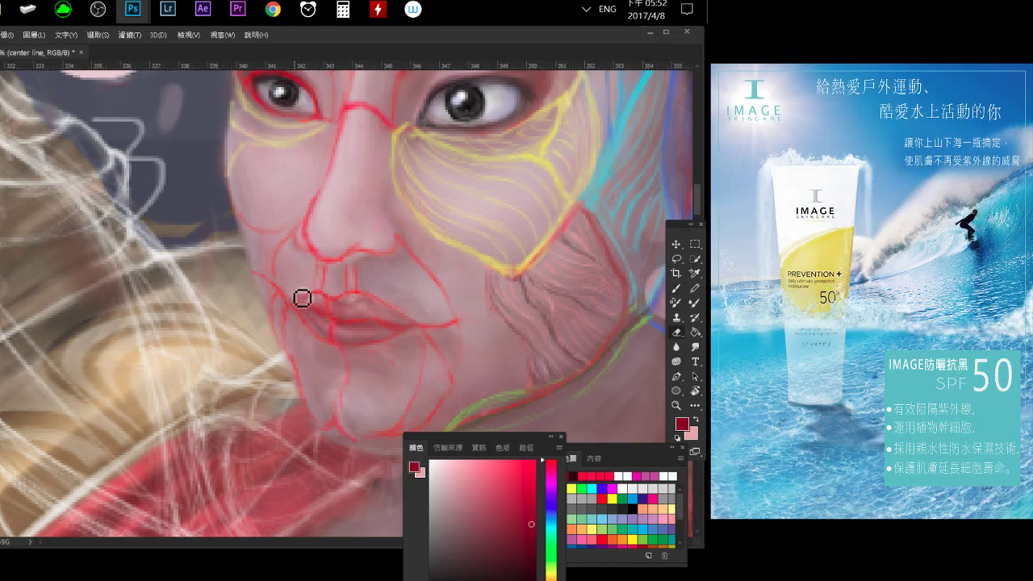
{"action": "key", "text": "b"}
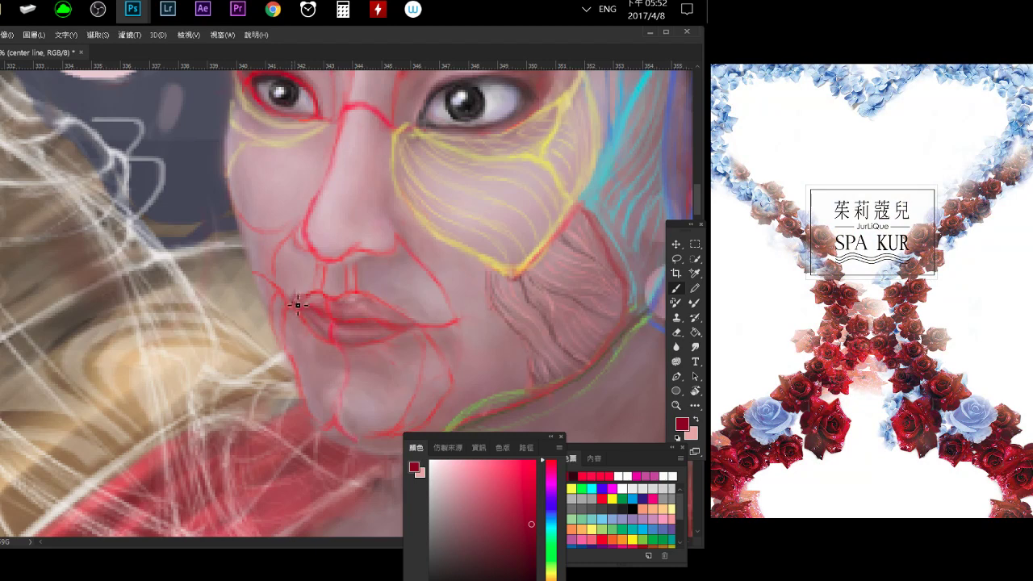
{"action": "left_click_drag", "start_coordinate": [295, 296], "coordinate": [313, 302]}
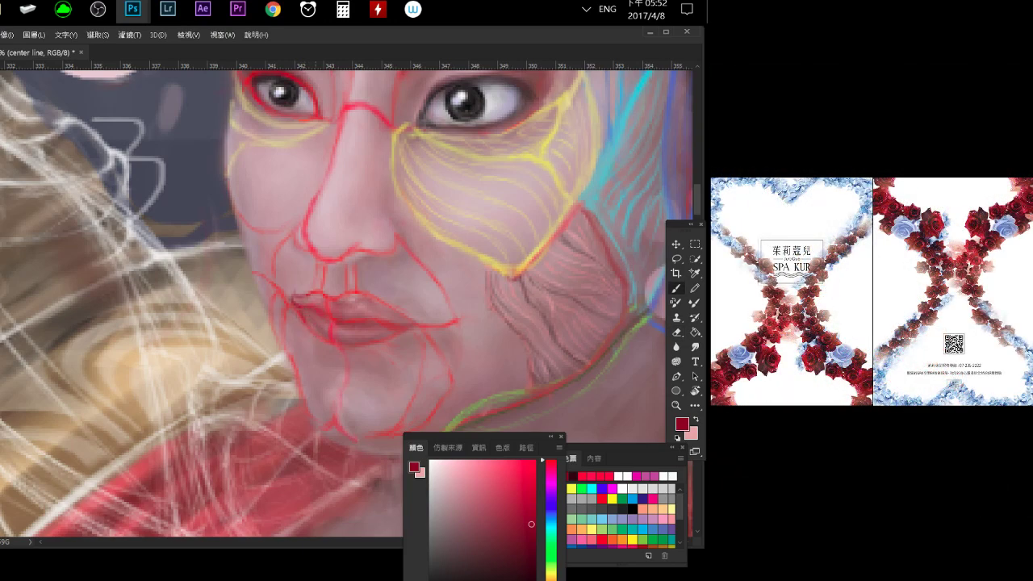
{"action": "key", "text": "bracketright"}
{"action": "key", "text": "bracketright"}
{"action": "scroll", "coordinate": [298, 315], "scroll_direction": "down", "scroll_amount": 5}
{"action": "scroll", "coordinate": [300, 229], "scroll_direction": "right", "scroll_amount": 3}
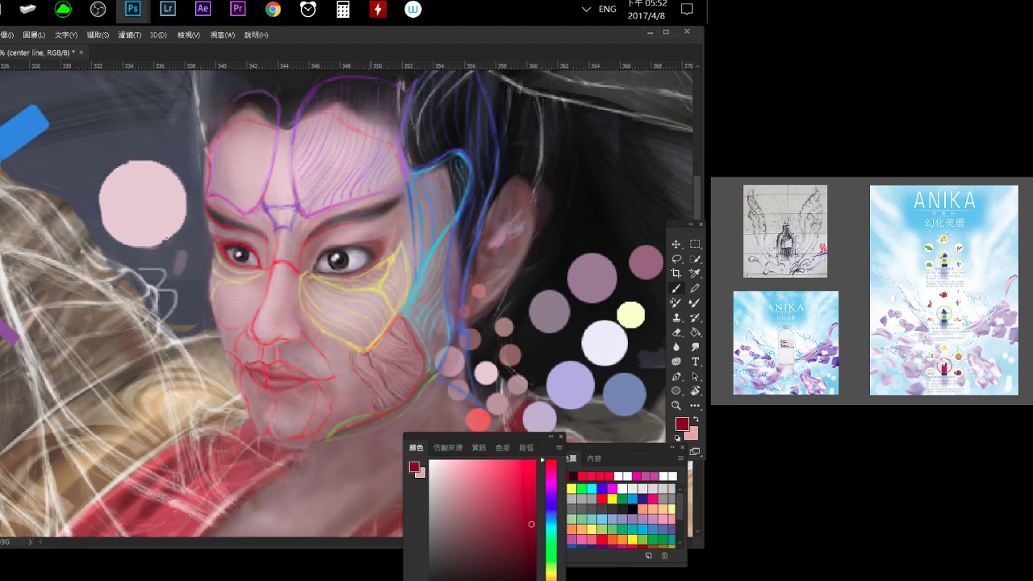
Zoom in on the eye area and pick a bright pink-red paint colour.
{"action": "scroll", "coordinate": [319, 253], "scroll_direction": "up", "scroll_amount": 2}
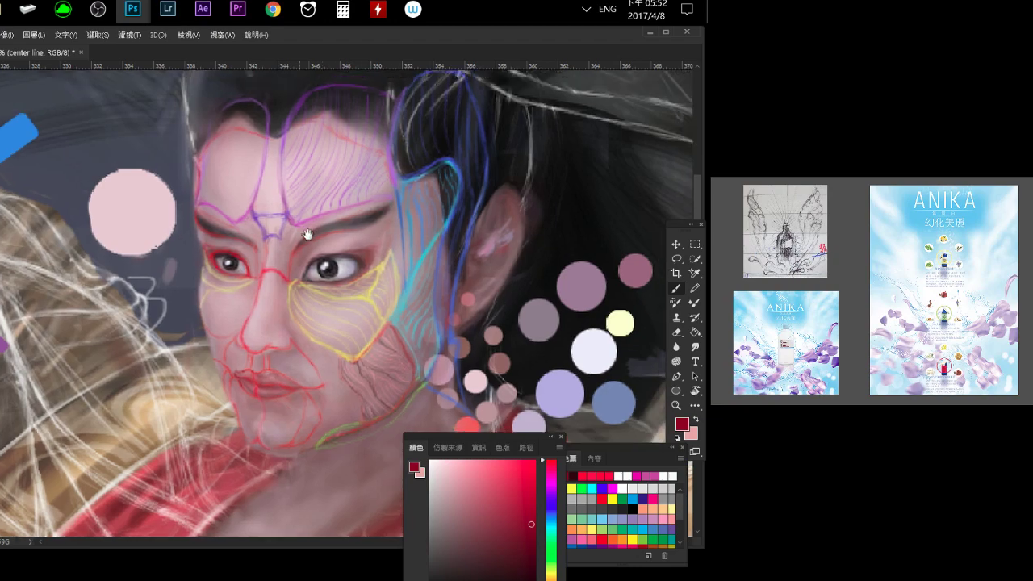
{"action": "scroll", "coordinate": [298, 237], "scroll_direction": "up", "scroll_amount": 1}
{"action": "scroll", "coordinate": [307, 234], "scroll_direction": "up", "scroll_amount": 1}
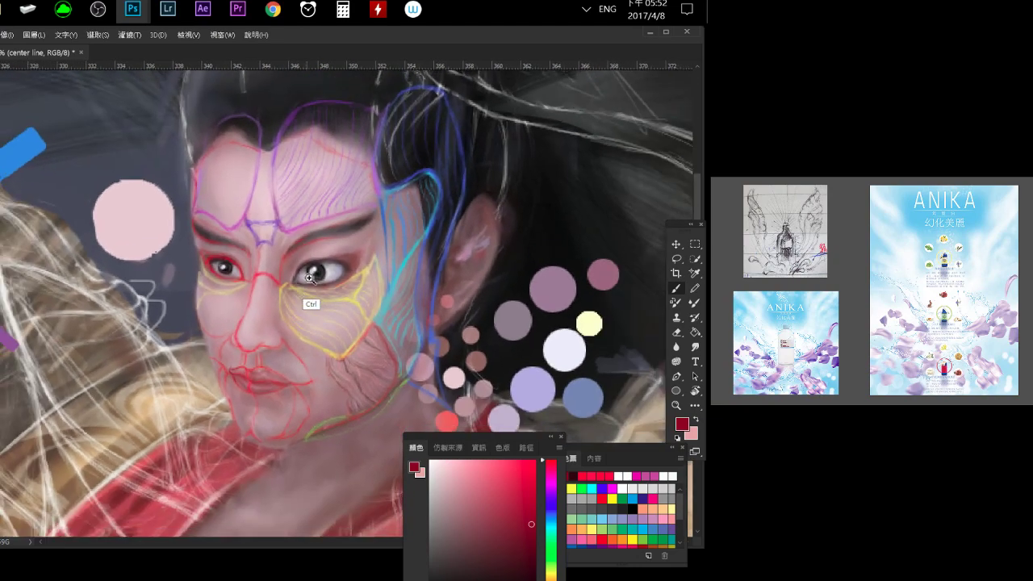
{"action": "scroll", "coordinate": [346, 226], "scroll_direction": "up", "scroll_amount": 1}
{"action": "scroll", "coordinate": [341, 203], "scroll_direction": "up", "scroll_amount": 1}
{"action": "left_click_drag", "start_coordinate": [341, 203], "coordinate": [297, 258]}
{"action": "scroll", "coordinate": [279, 290], "scroll_direction": "down", "scroll_amount": 1}
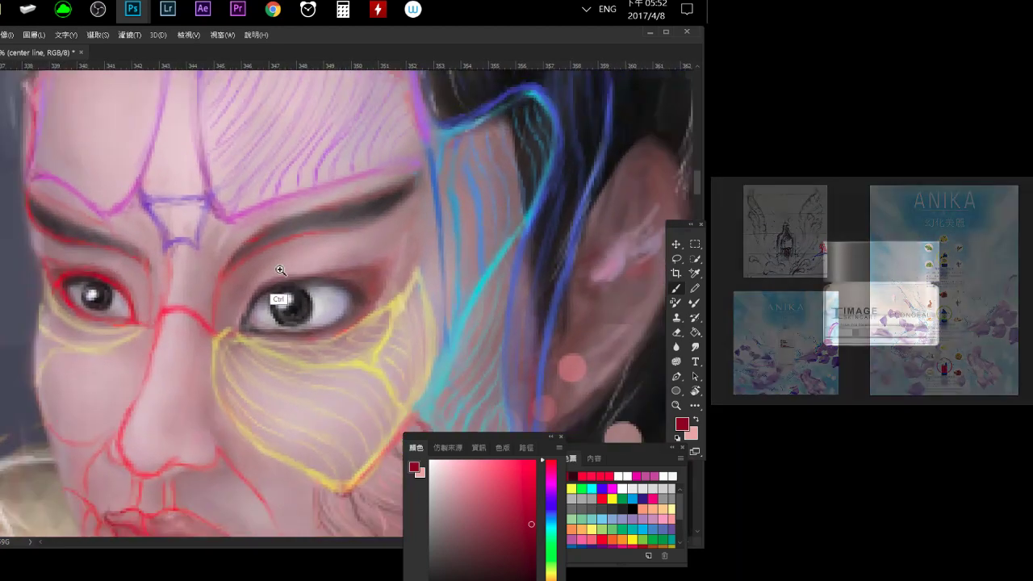
{"action": "scroll", "coordinate": [272, 262], "scroll_direction": "down", "scroll_amount": 1}
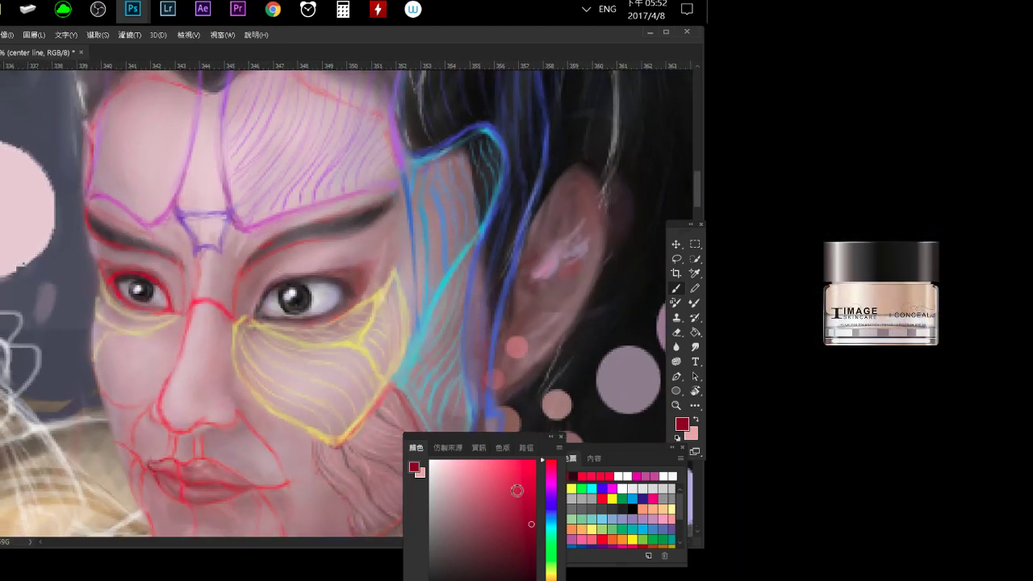
{"action": "left_click", "coordinate": [513, 470]}
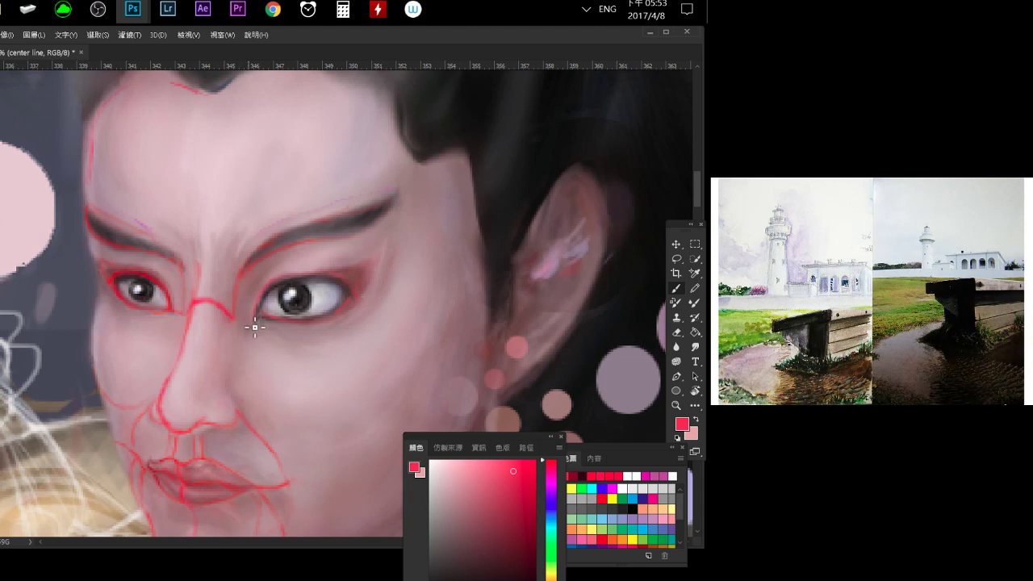
Extend the red guide line toward the nostril and add another red stroke beside the nose.
{"action": "left_click_drag", "start_coordinate": [217, 394], "coordinate": [194, 288]}
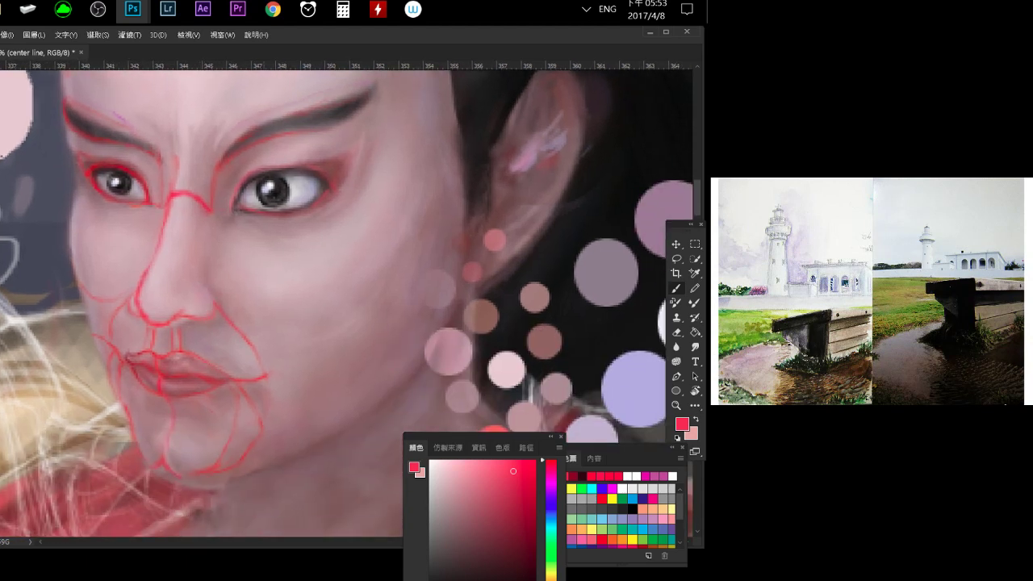
{"action": "left_click_drag", "start_coordinate": [245, 330], "coordinate": [208, 339]}
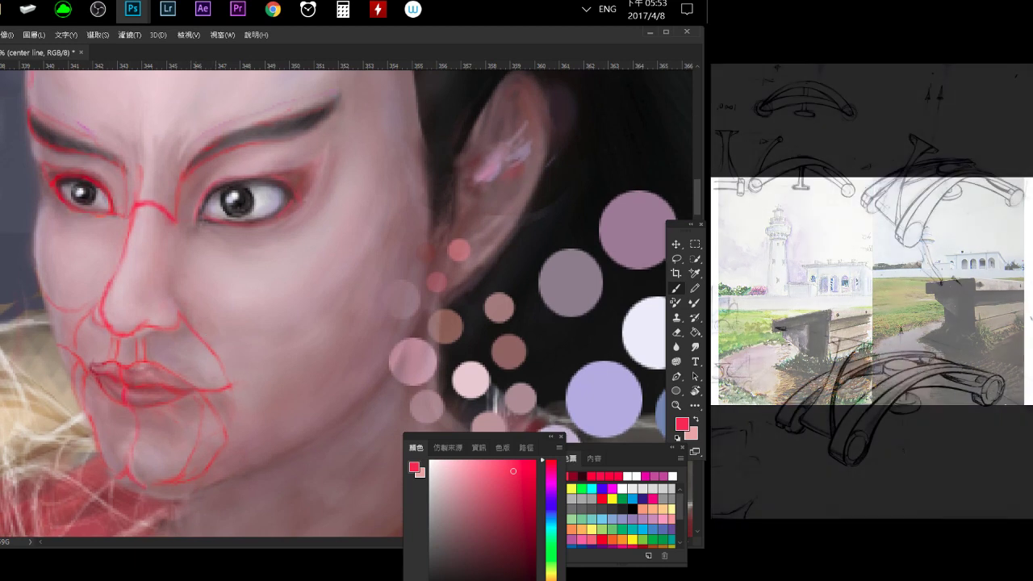
{"action": "left_click_drag", "start_coordinate": [201, 329], "coordinate": [180, 300]}
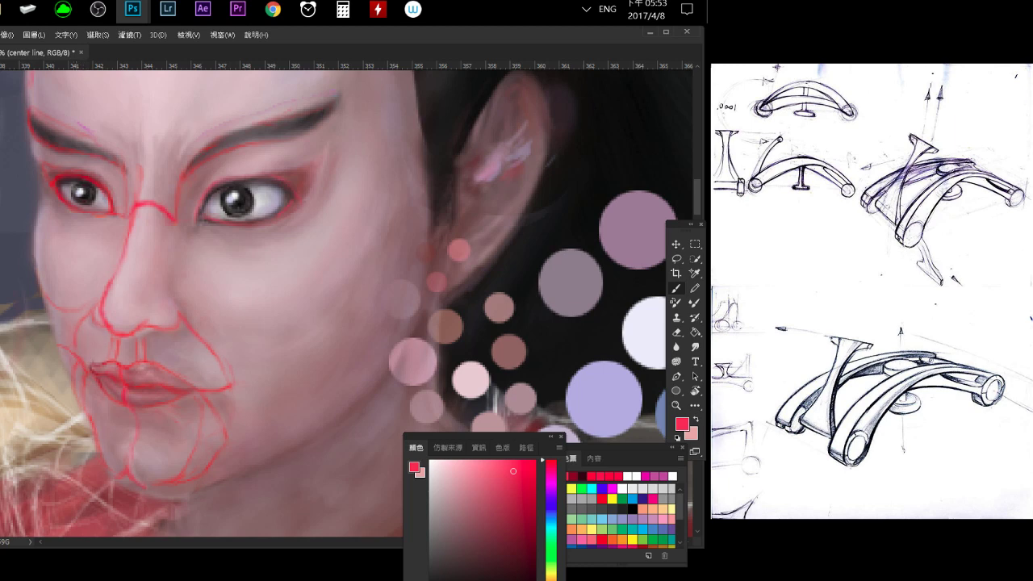
{"action": "left_click_drag", "start_coordinate": [82, 342], "coordinate": [100, 321]}
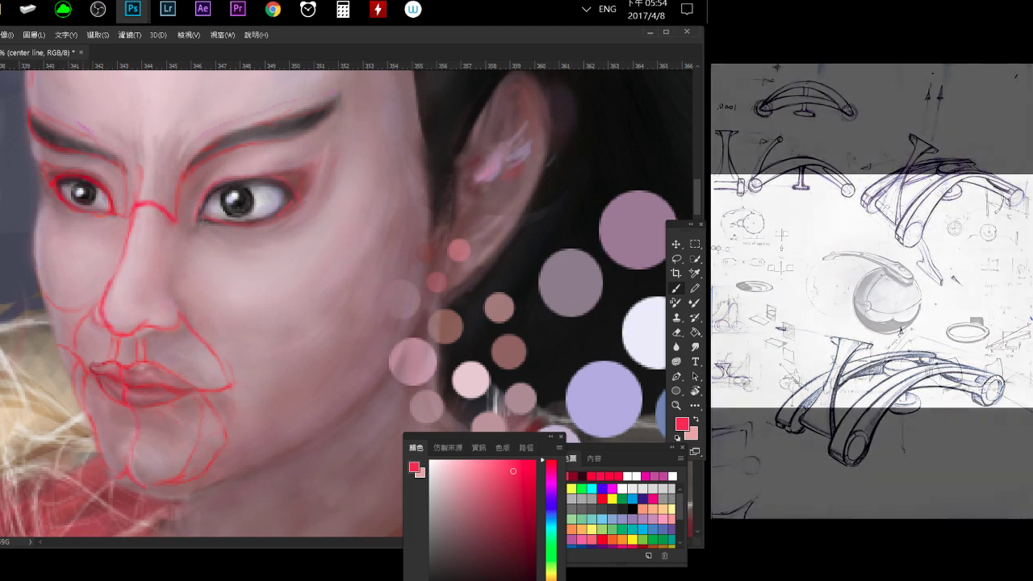
Hide the recorder window, recentre the face, and pick a dark maroon paint colour.
{"action": "key", "text": "e"}
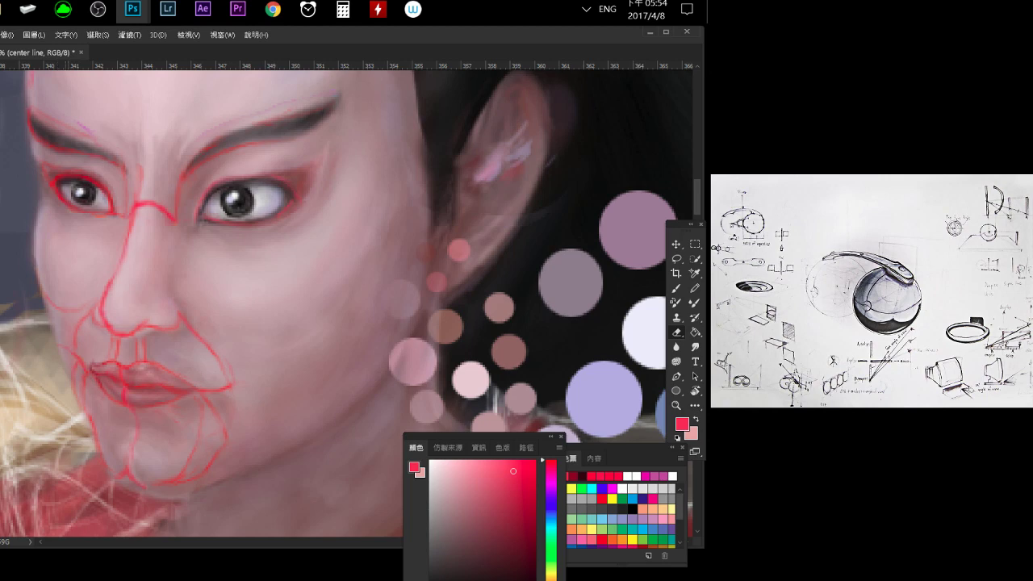
{"action": "left_click_drag", "start_coordinate": [50, 199], "coordinate": [151, 226]}
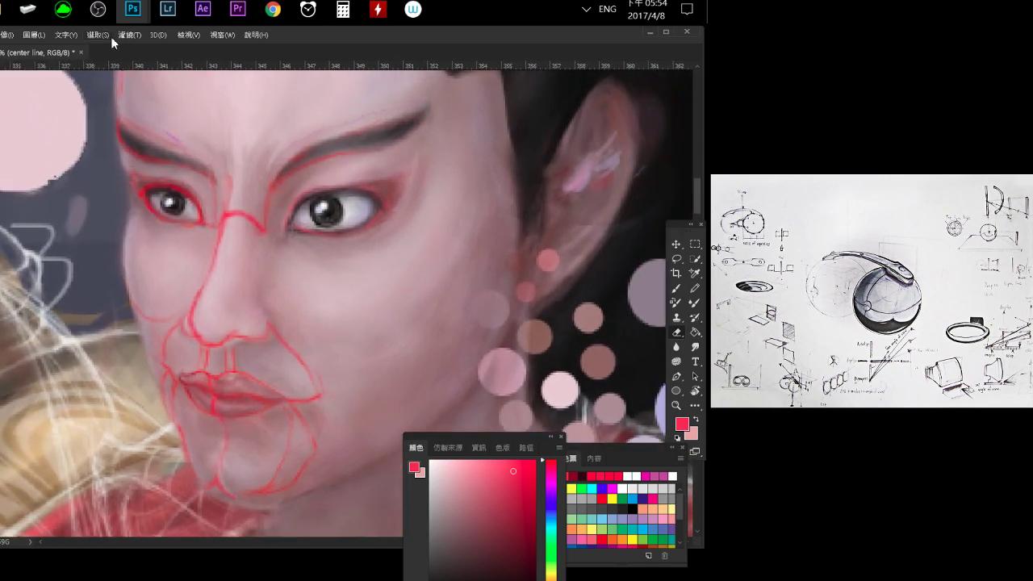
{"action": "left_click", "coordinate": [97, 9]}
{"action": "left_click", "coordinate": [225, 84]}
{"action": "left_click_drag", "start_coordinate": [163, 314], "coordinate": [124, 265]}
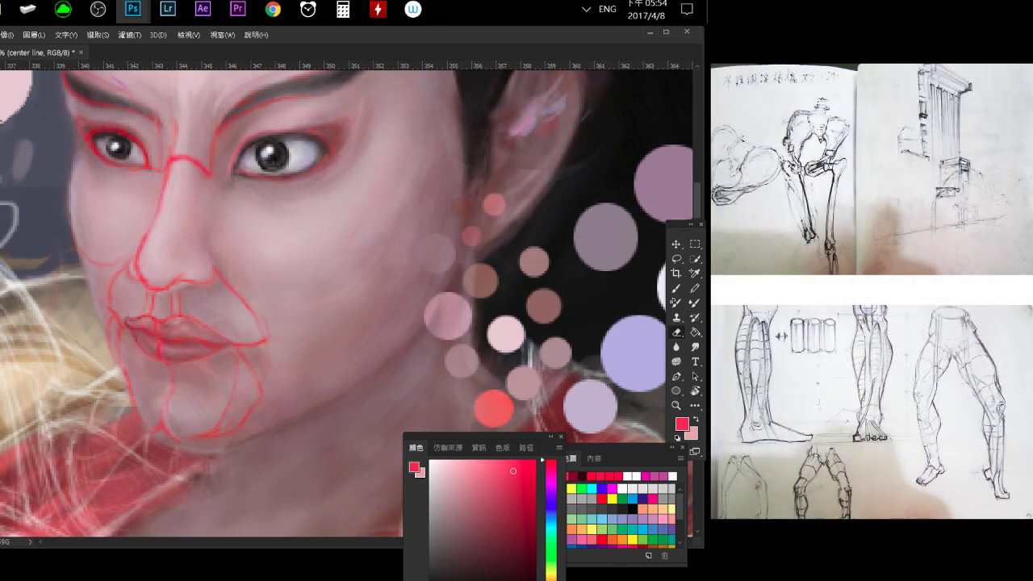
{"action": "key", "text": "b"}
{"action": "left_click", "coordinate": [509, 559]}
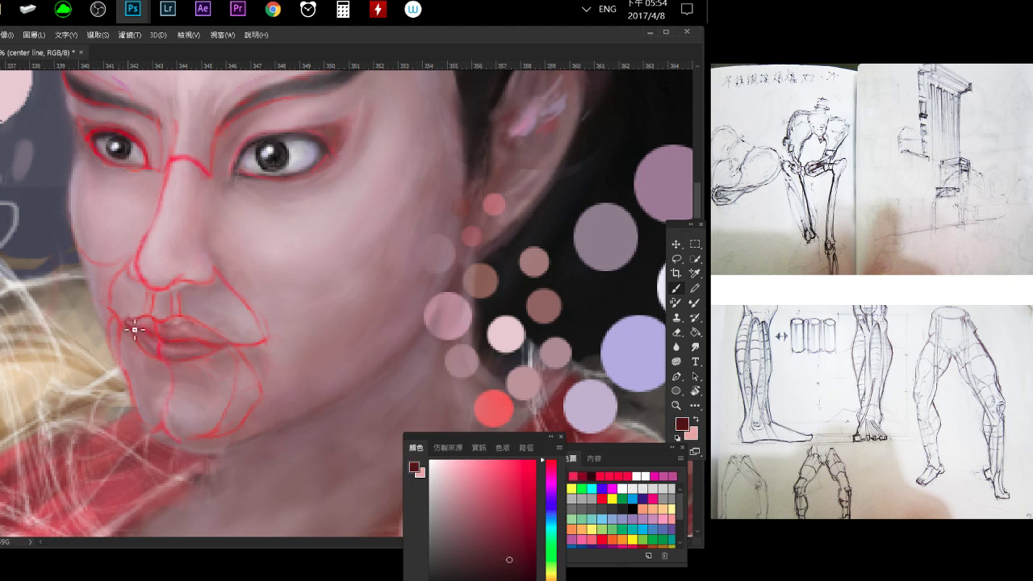
Erase the stray red guide lines at the left lip corner.
{"action": "key", "text": "e"}
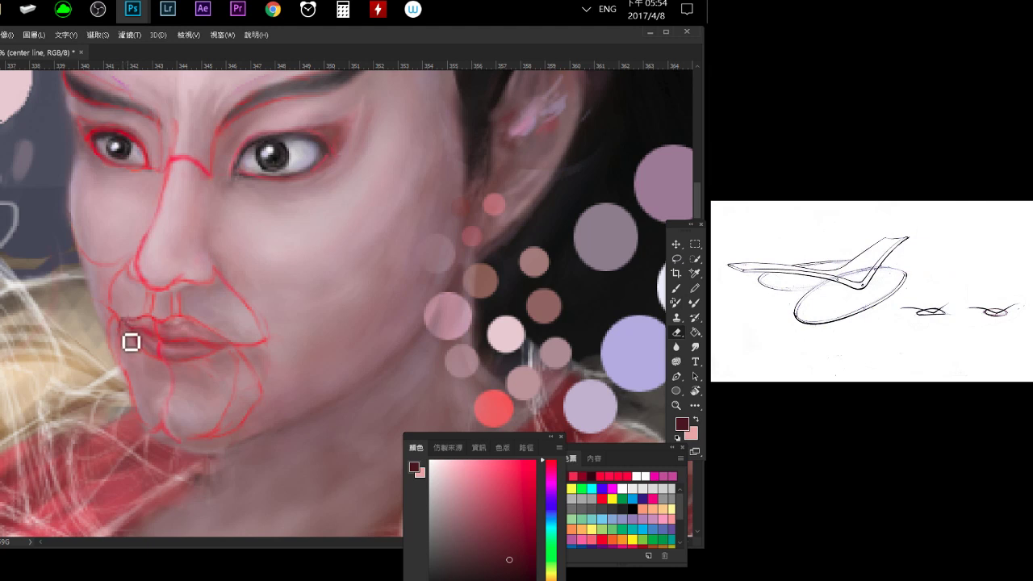
{"action": "key", "text": "b"}
{"action": "key", "text": "e"}
{"action": "left_click_drag", "start_coordinate": [127, 346], "coordinate": [134, 362]}
{"action": "key", "text": "b"}
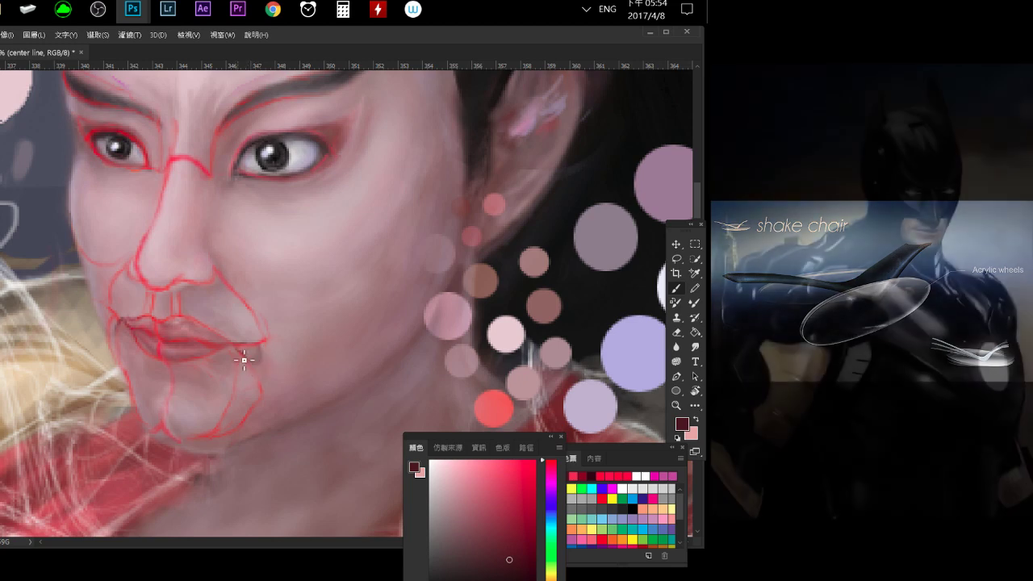
{"action": "key", "text": "e"}
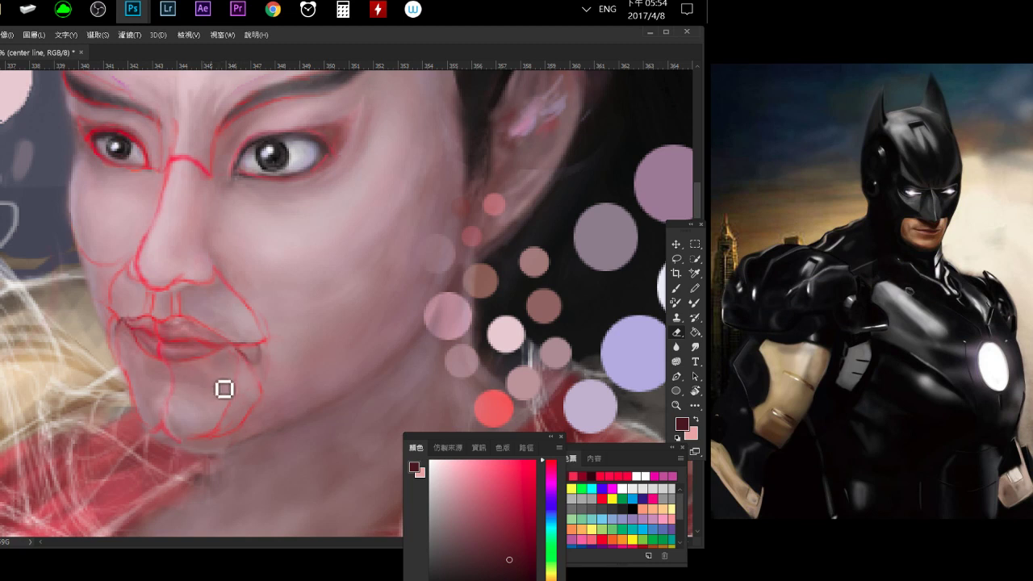
{"action": "key", "text": "b"}
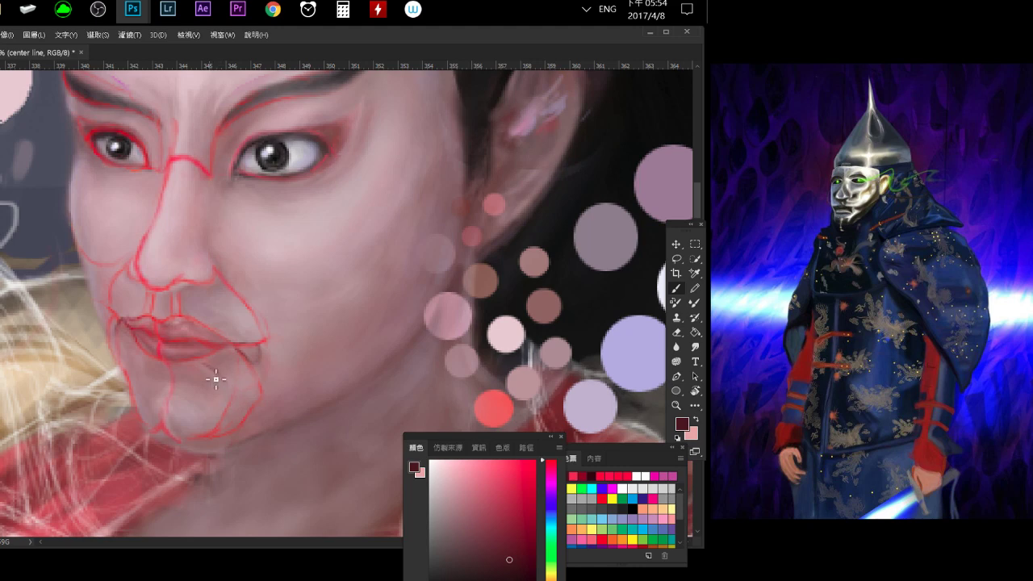
{"action": "key", "text": "e"}
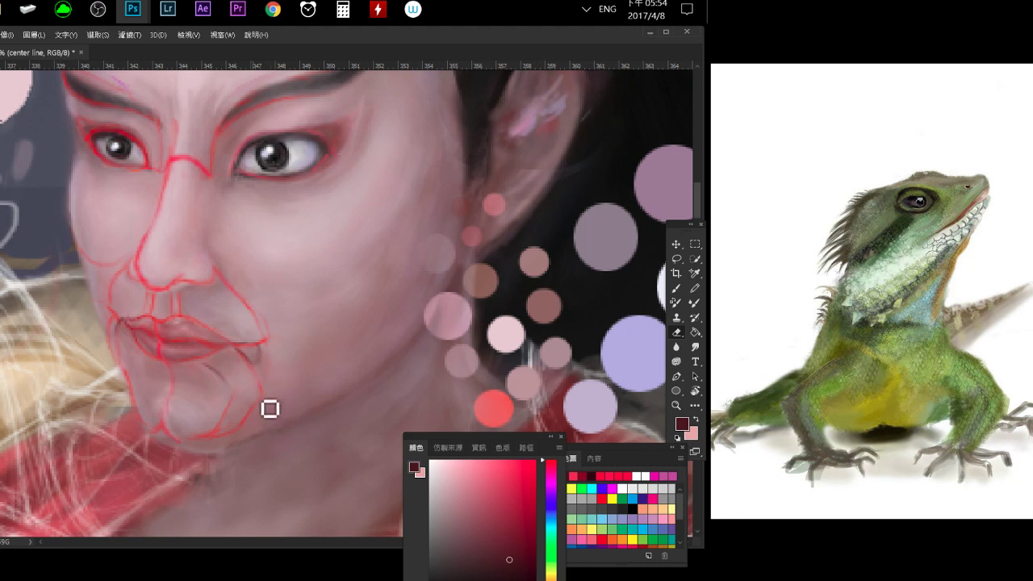
{"action": "key", "text": "b"}
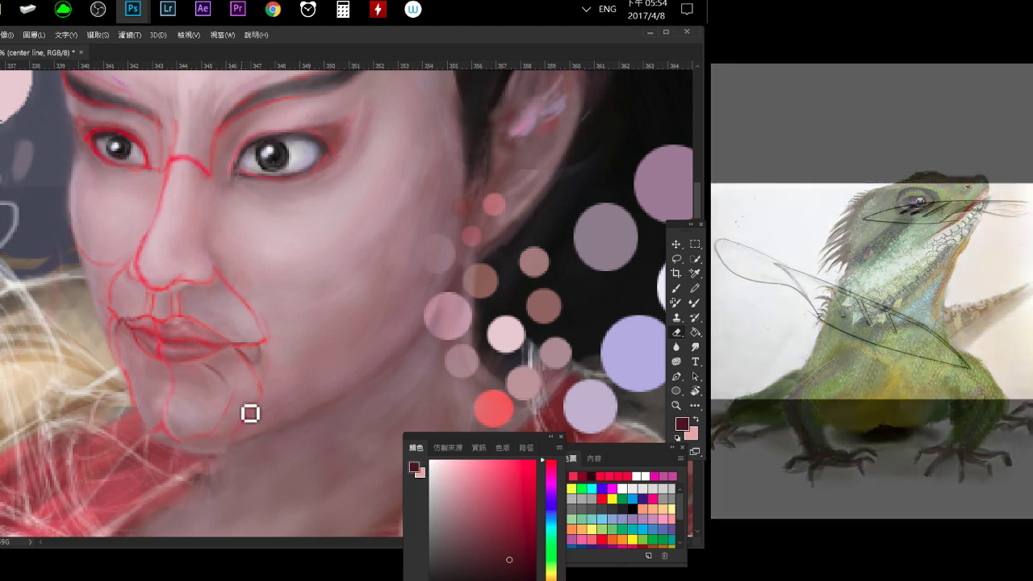
Add a short red vertical guide stroke by the lips and select a new red paint colour.
{"action": "key", "text": "b"}
{"action": "key", "text": "e"}
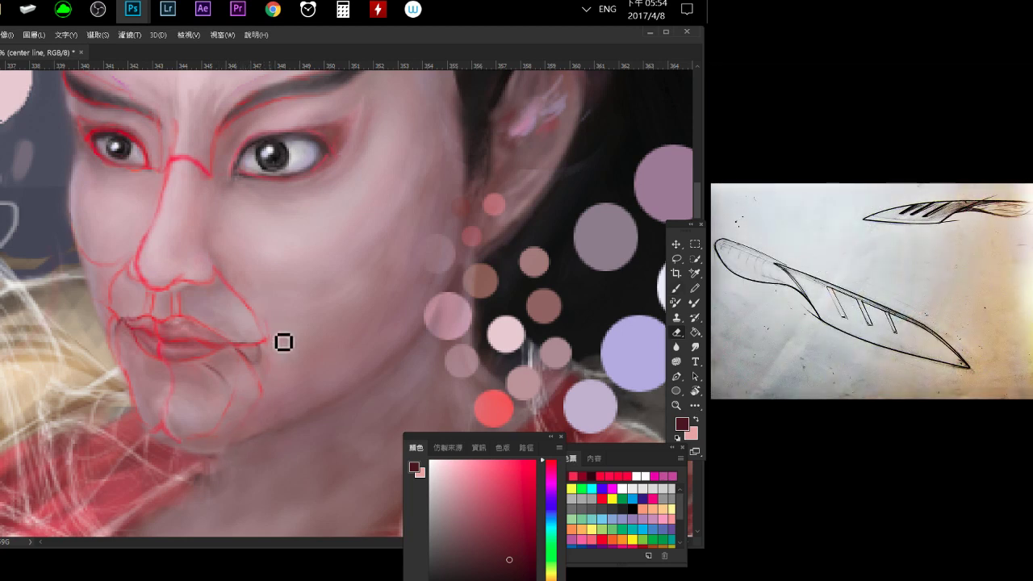
{"action": "key", "text": "b"}
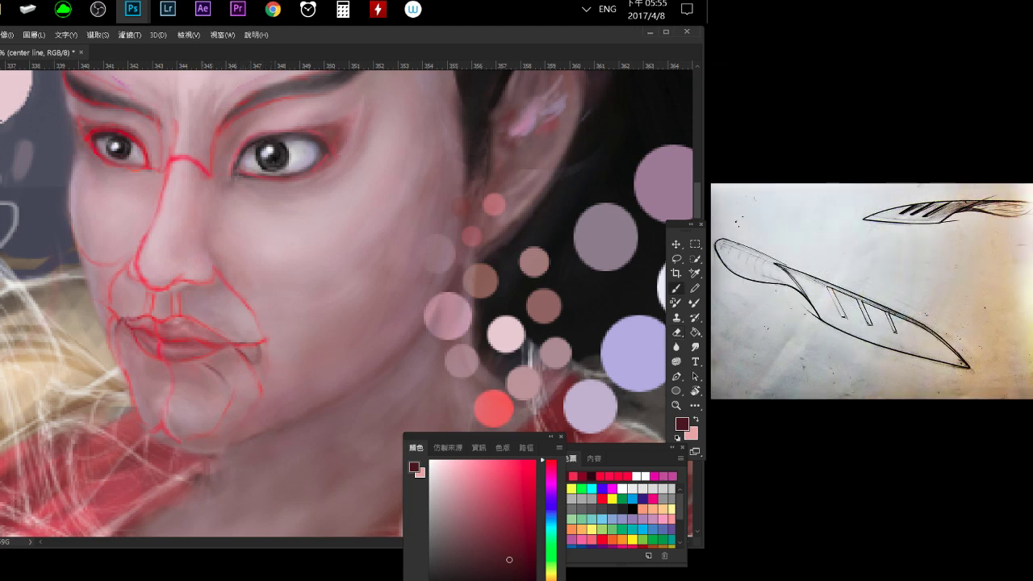
{"action": "left_click_drag", "start_coordinate": [122, 274], "coordinate": [124, 294]}
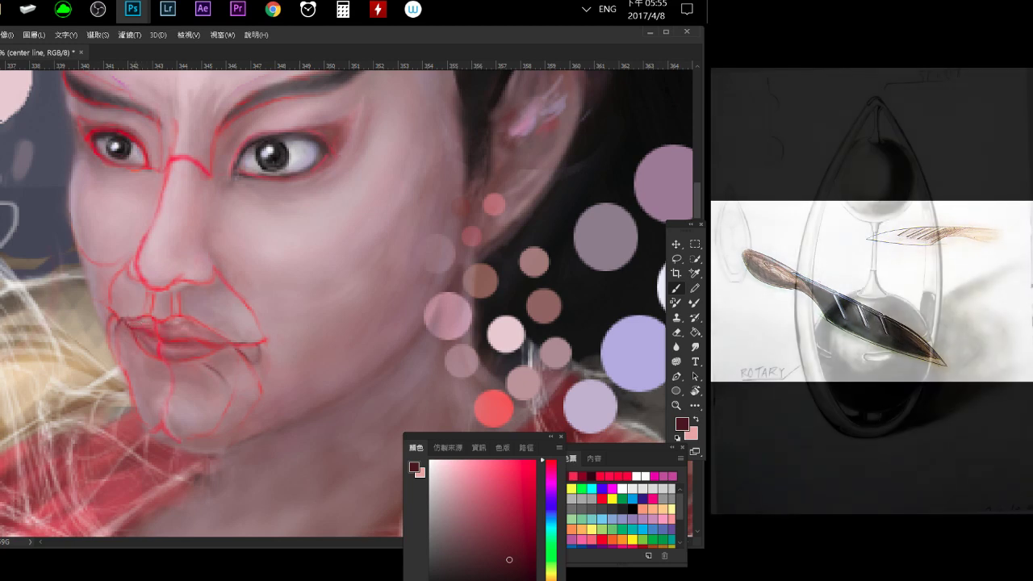
{"action": "key", "text": "e"}
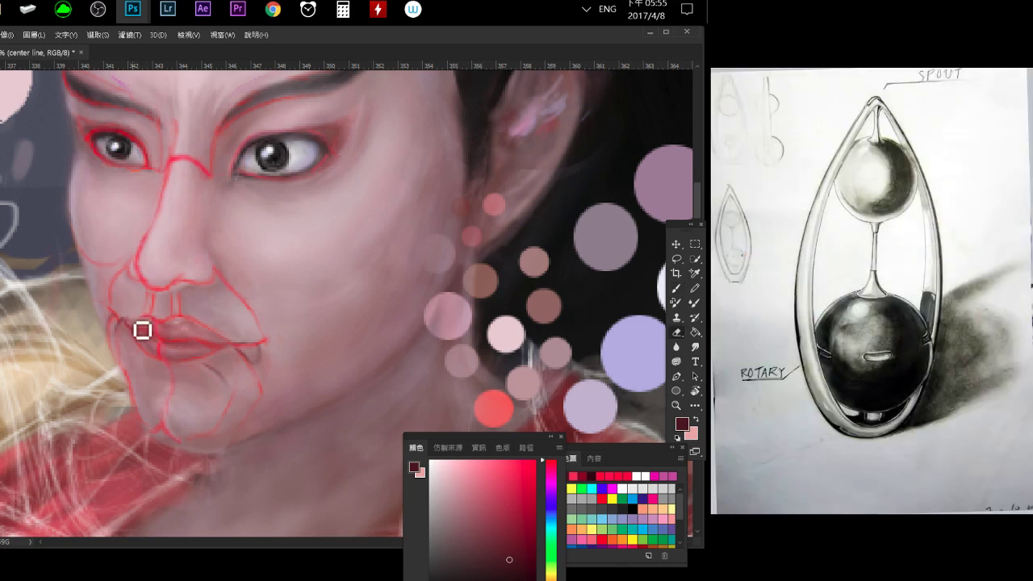
{"action": "key", "text": "b"}
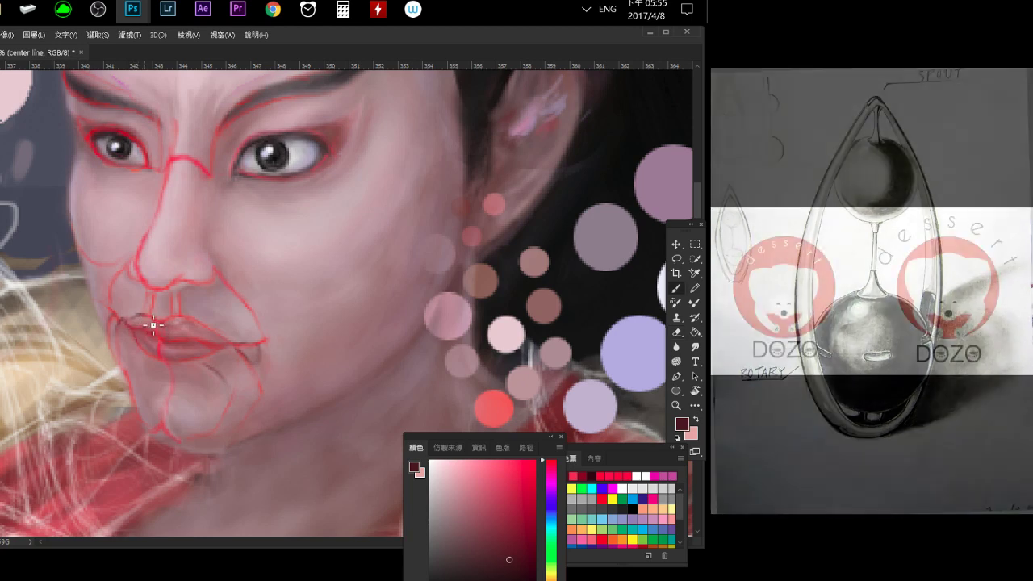
{"action": "left_click", "coordinate": [521, 524]}
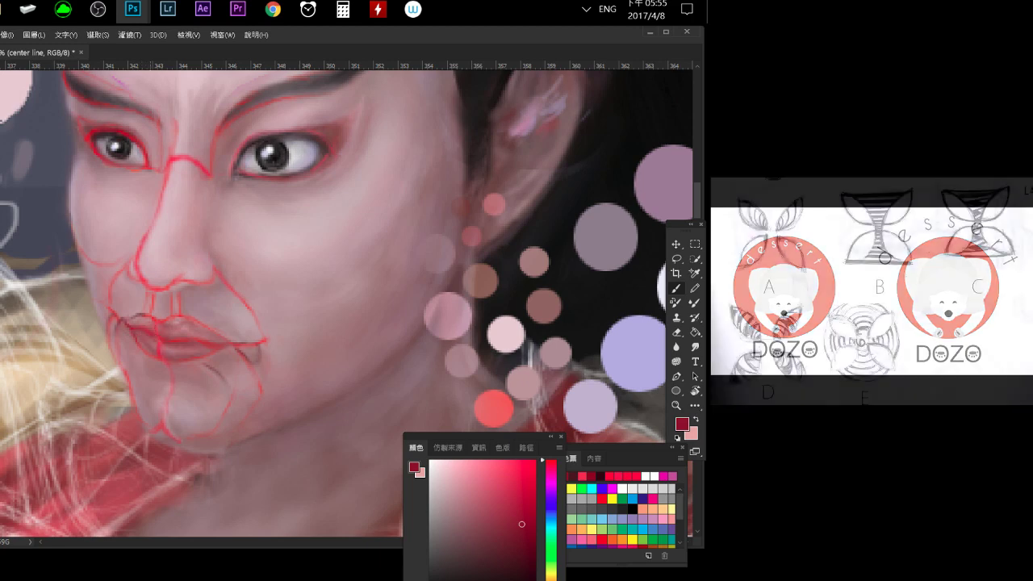
{"action": "key", "text": "e"}
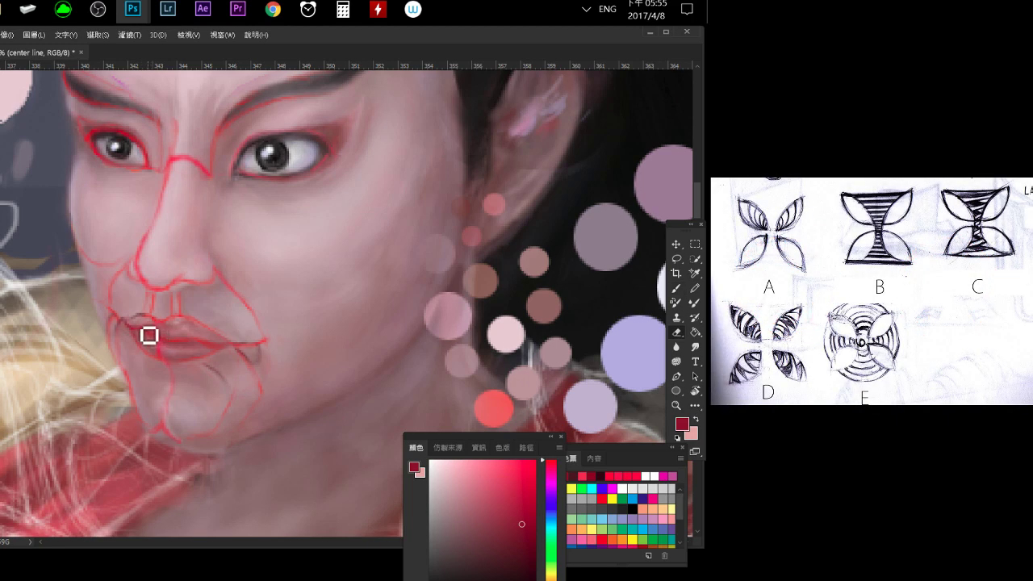
Recentre the face, undo twice to remove the red guide strokes, and step down to the sketch layer.
{"action": "scroll", "coordinate": [142, 366], "scroll_direction": "down", "scroll_amount": 3}
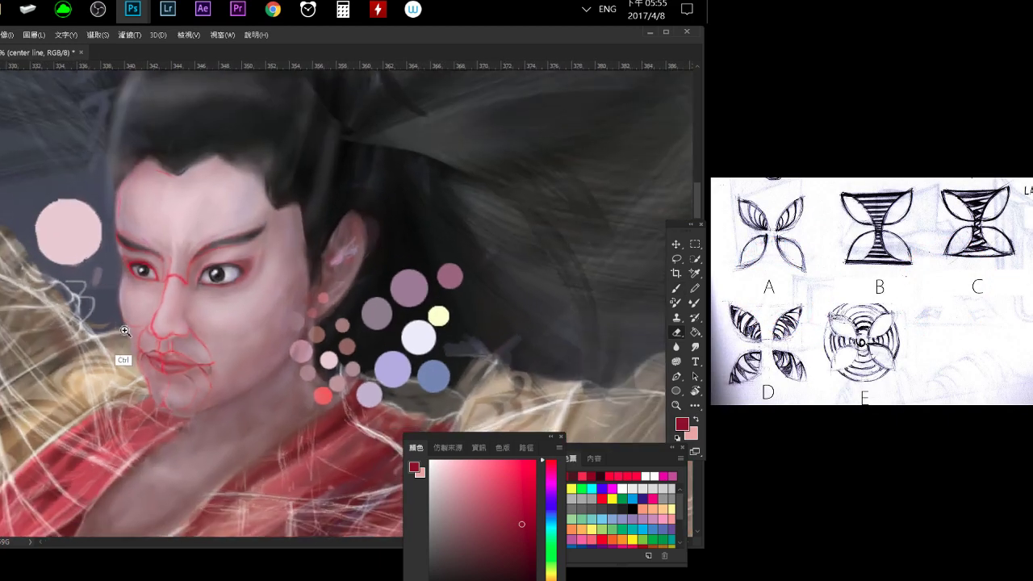
{"action": "scroll", "coordinate": [129, 364], "scroll_direction": "up", "scroll_amount": 2}
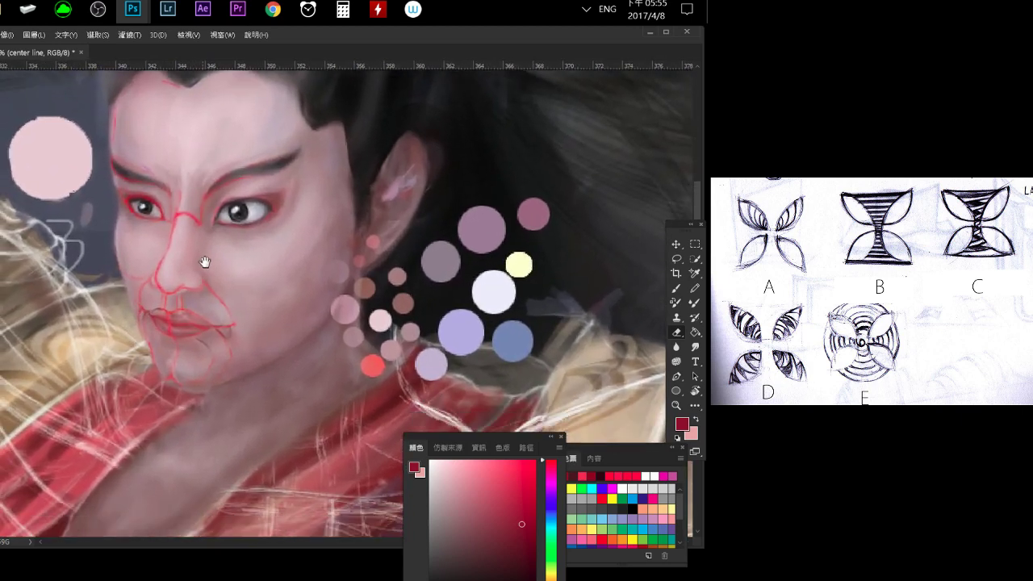
{"action": "left_click_drag", "start_coordinate": [164, 322], "coordinate": [175, 280]}
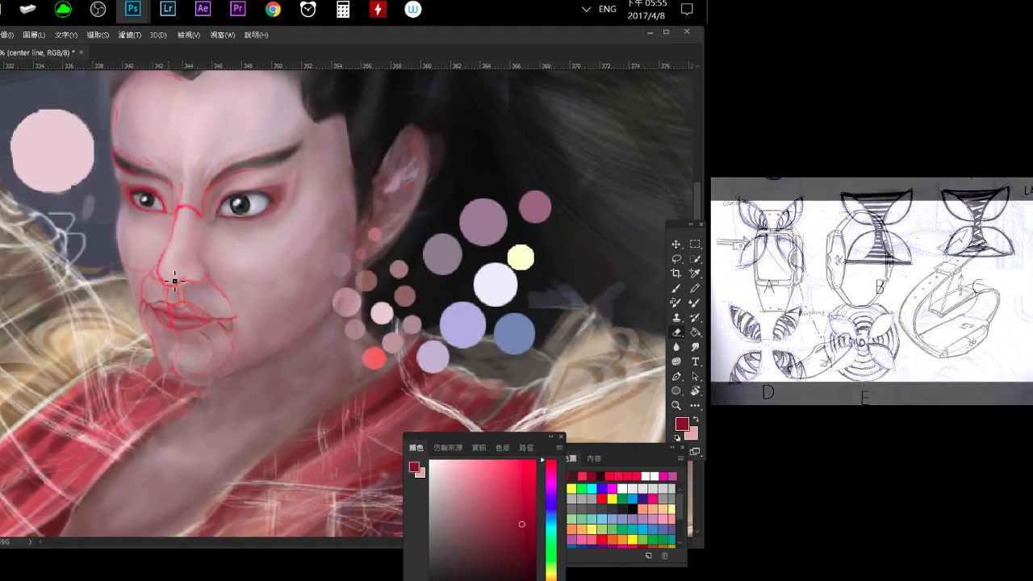
{"action": "key", "text": "ctrl+z"}
{"action": "key", "text": "ctrl+z"}
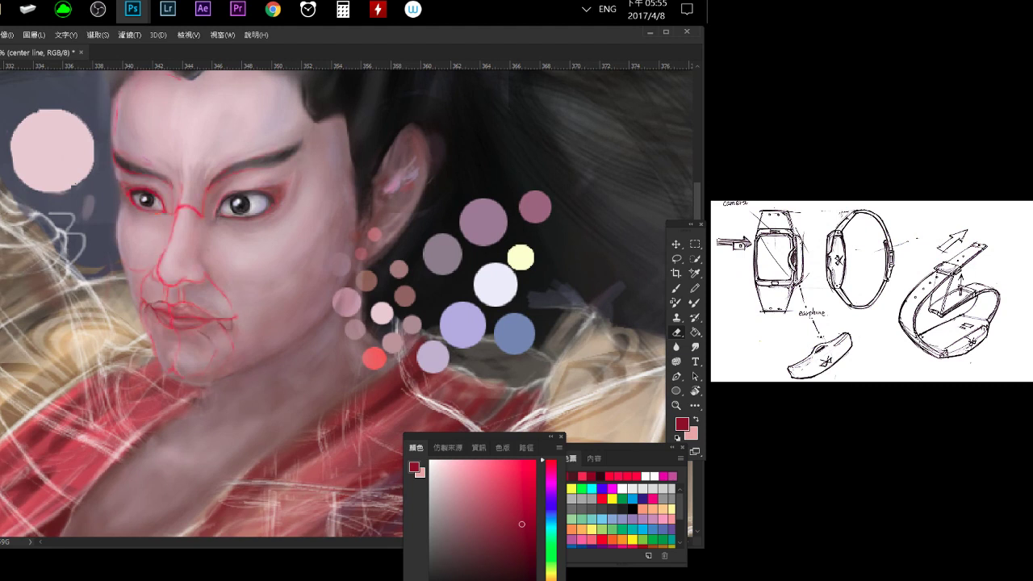
{"action": "key", "text": "ctrl+z"}
{"action": "key", "text": "ctrl+z"}
{"action": "key", "text": "ctrl+z"}
{"action": "key", "text": "ctrl+z"}
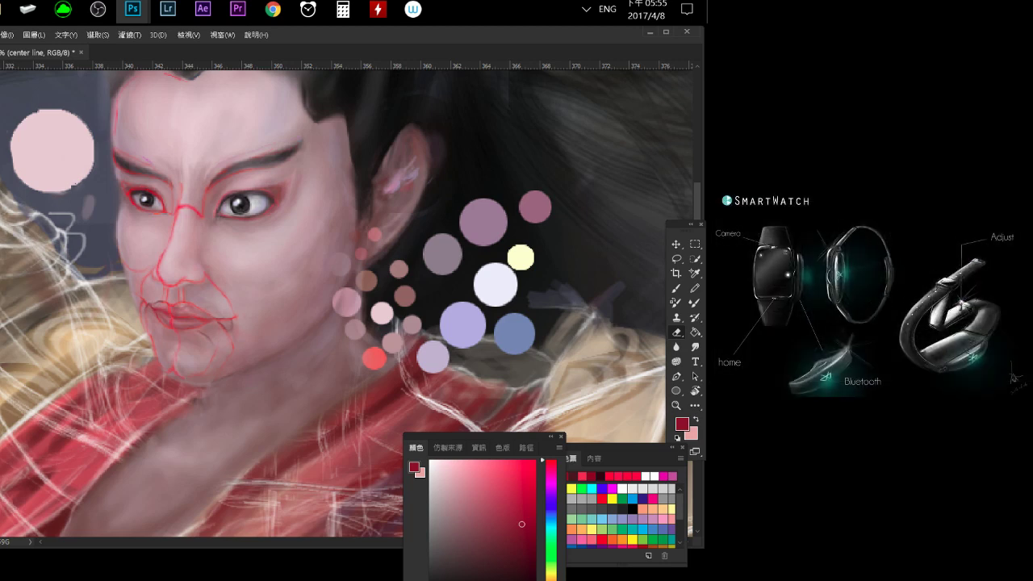
{"action": "key", "text": "alt+bracketleft"}
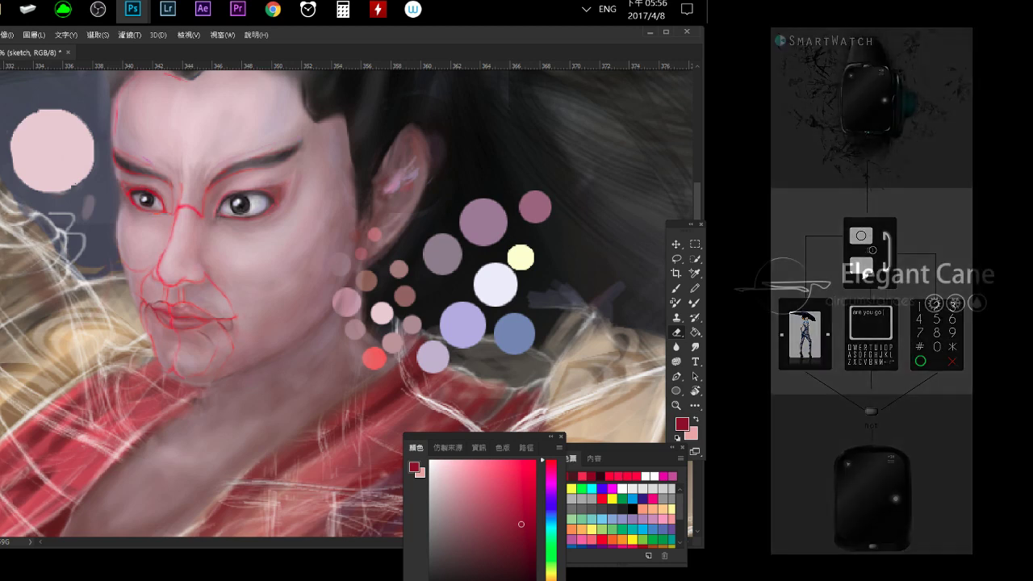
{"action": "key", "text": "alt+["}
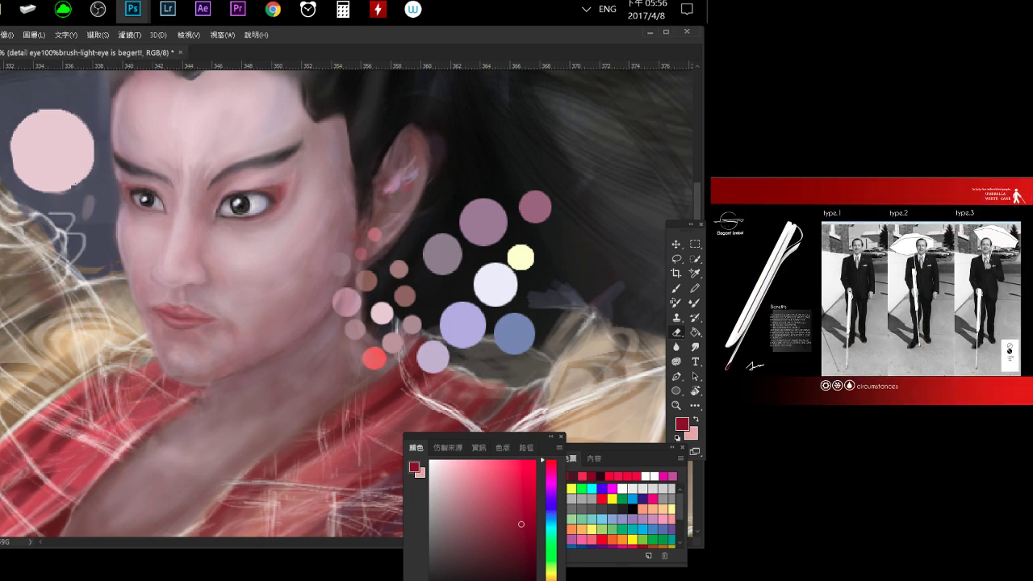
Undo an accidental duplicate, then create layer 'detail eye100%brush-light-eye is beger!!' with a Red colour tag.
{"action": "key", "text": "ctrl+j"}
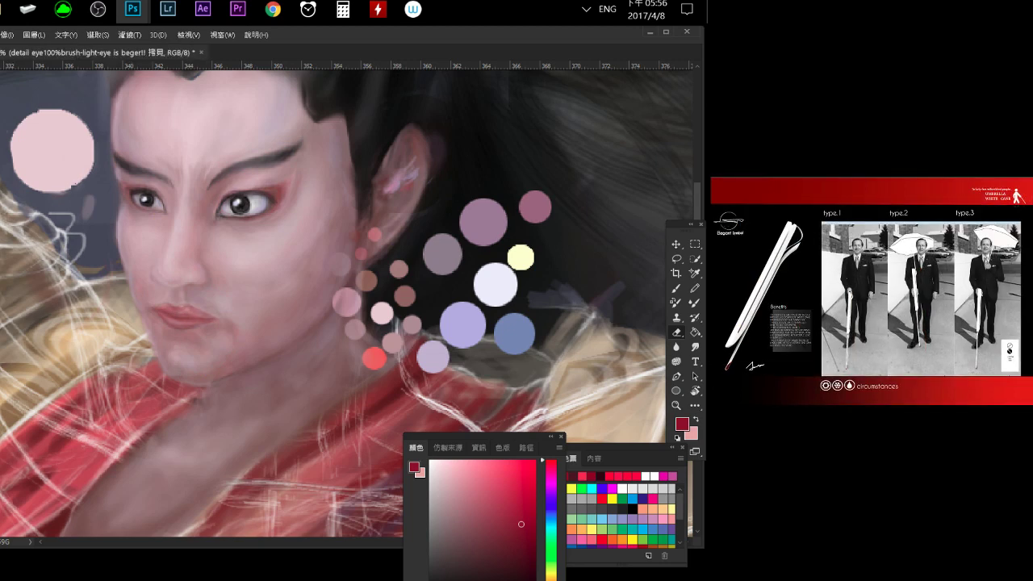
{"action": "key", "text": "ctrl+z"}
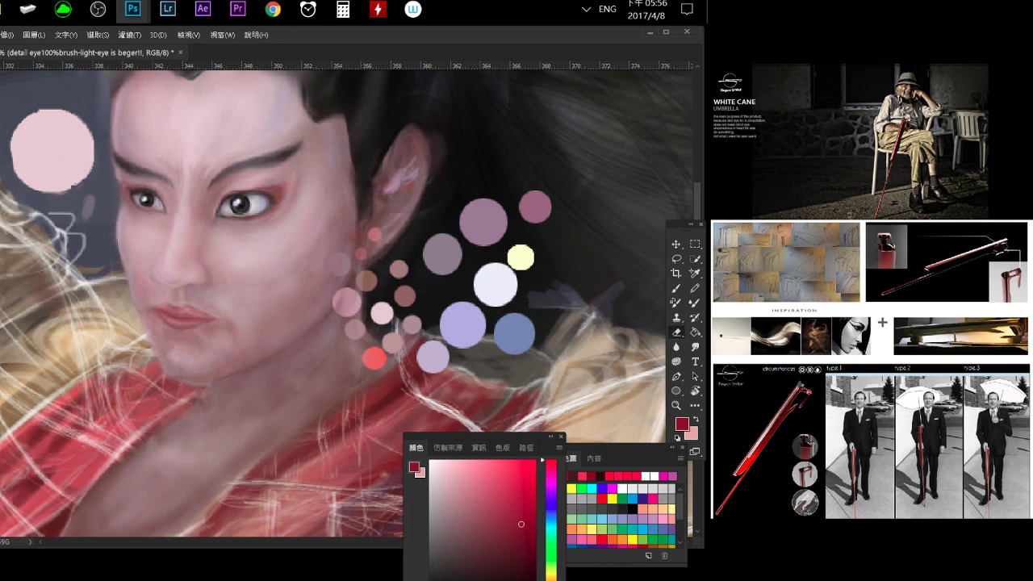
{"action": "key", "text": "ctrl+shift+n"}
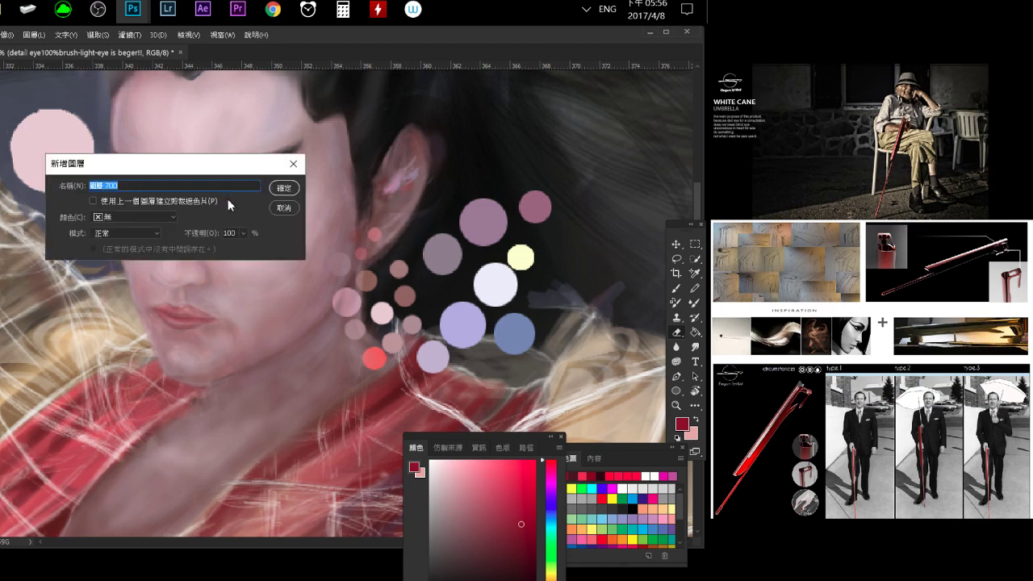
{"action": "key", "text": "End"}
{"action": "type", "text": "detail eye100%brush-light-eye is beger!!"}
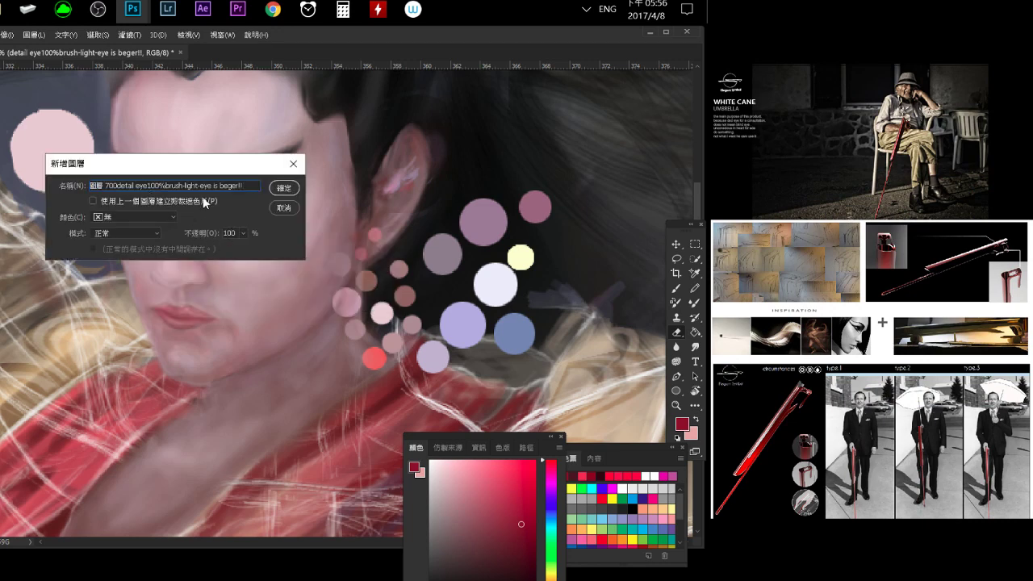
{"action": "triple_click", "coordinate": [249, 191]}
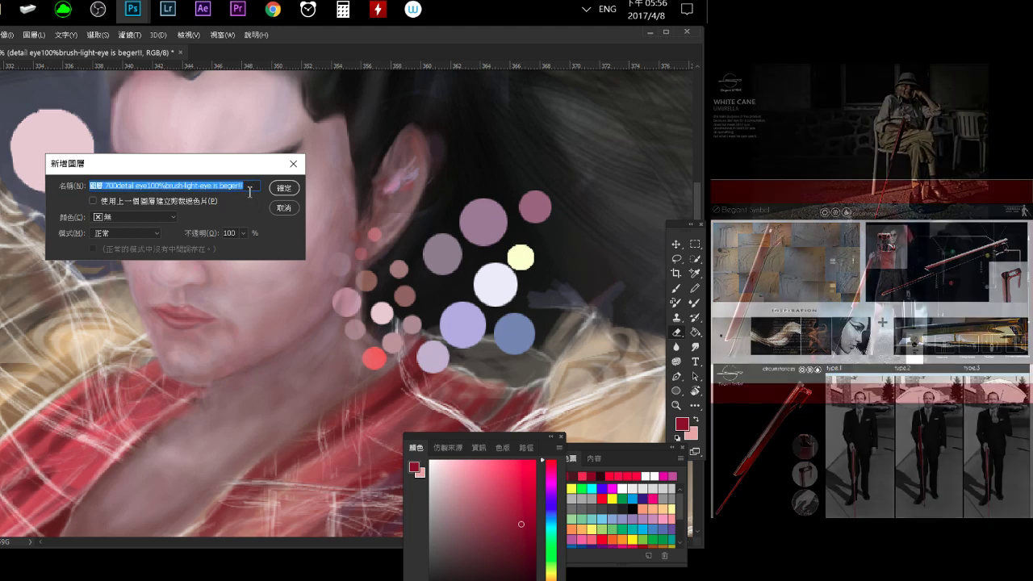
{"action": "type", "text": "detail eye100%brush-light-eye is beger!!"}
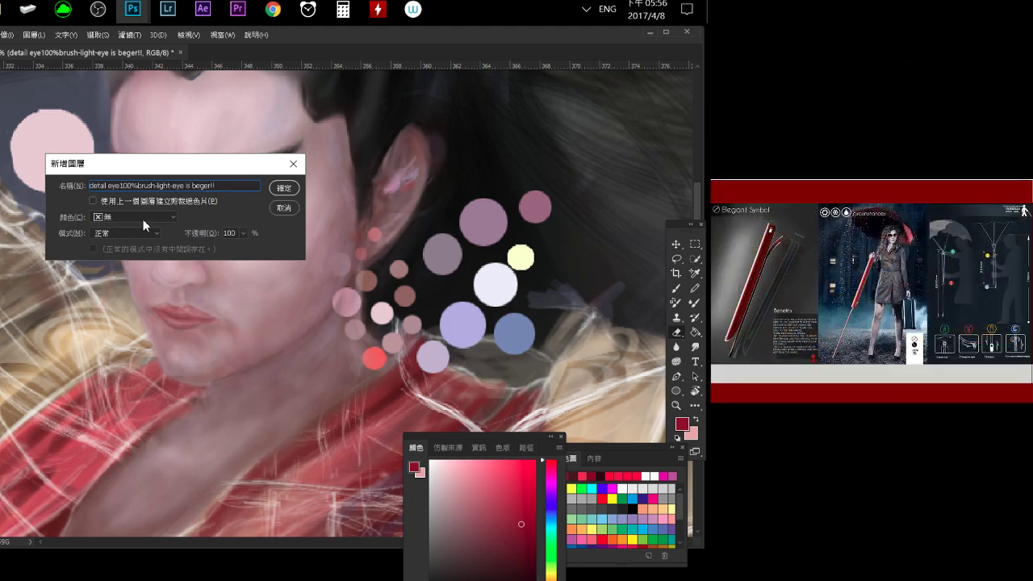
{"action": "left_click", "coordinate": [145, 217]}
{"action": "left_click", "coordinate": [141, 217]}
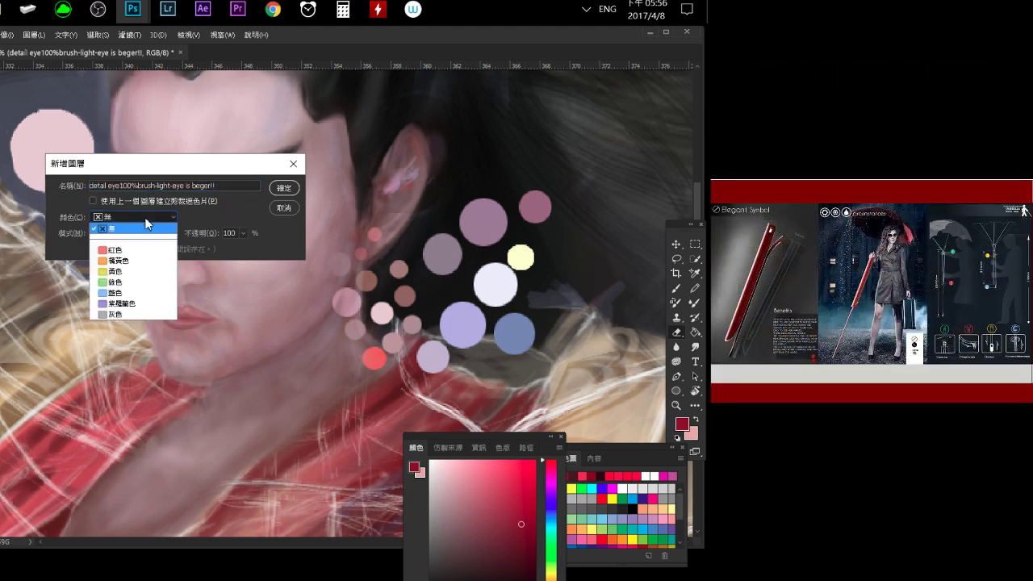
{"action": "left_click", "coordinate": [113, 236]}
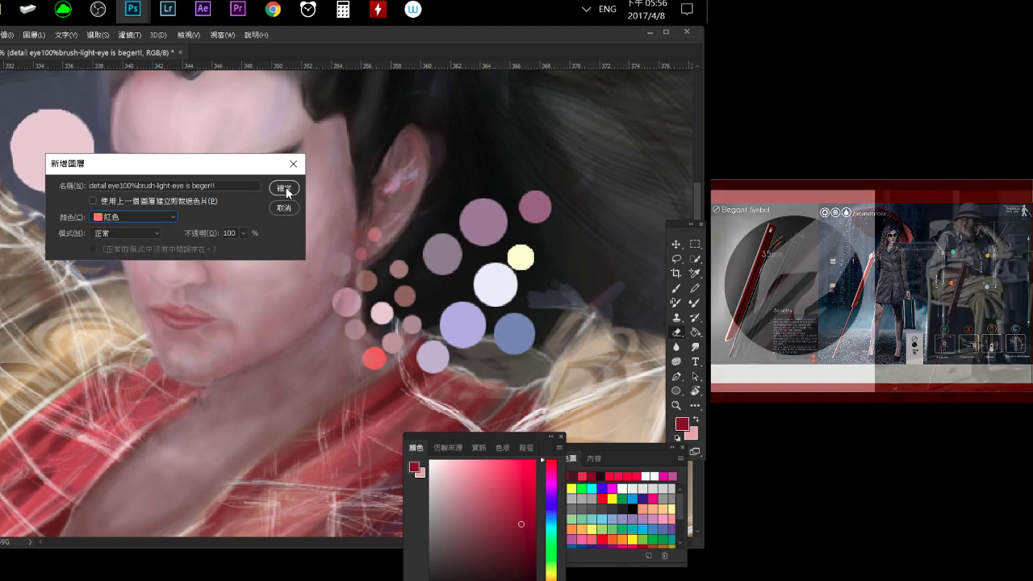
{"action": "left_click", "coordinate": [287, 190]}
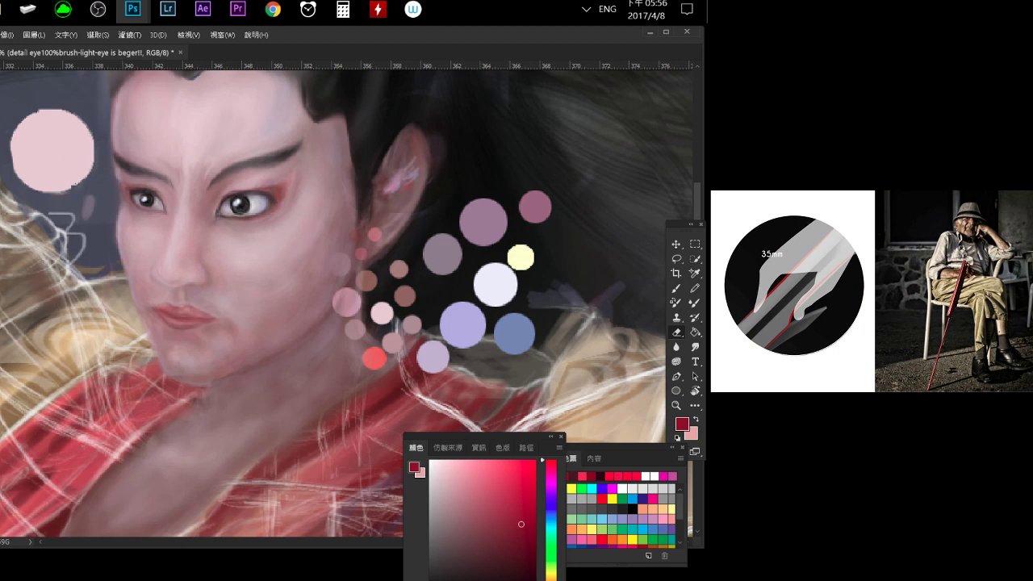
Save the portrait, zoom in on the face, and add a new blank layer.
{"action": "key", "text": "ctrl+s"}
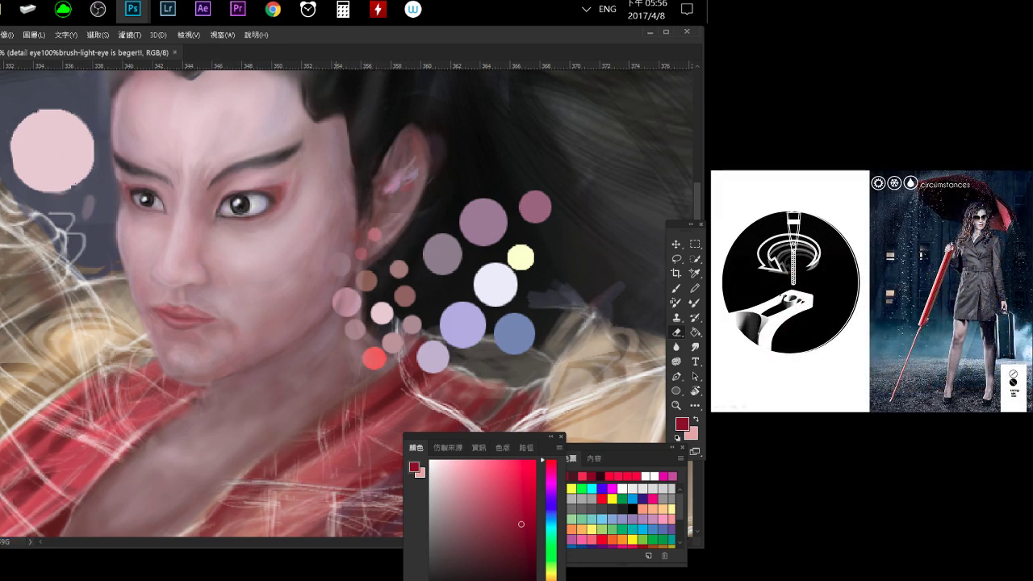
{"action": "left_click", "coordinate": [246, 266], "text": "ctrl"}
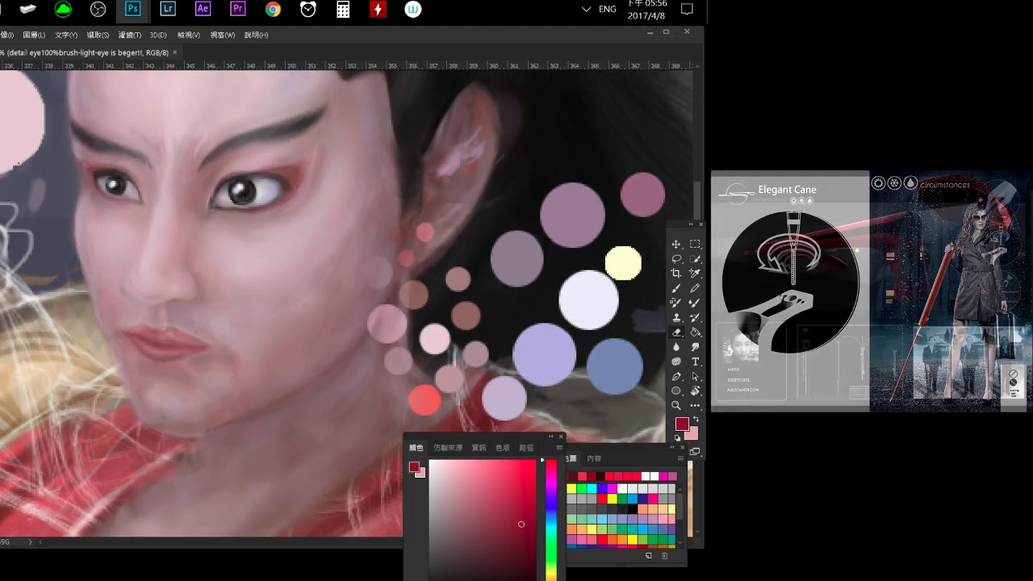
{"action": "key", "text": "ctrl+shift+alt+n"}
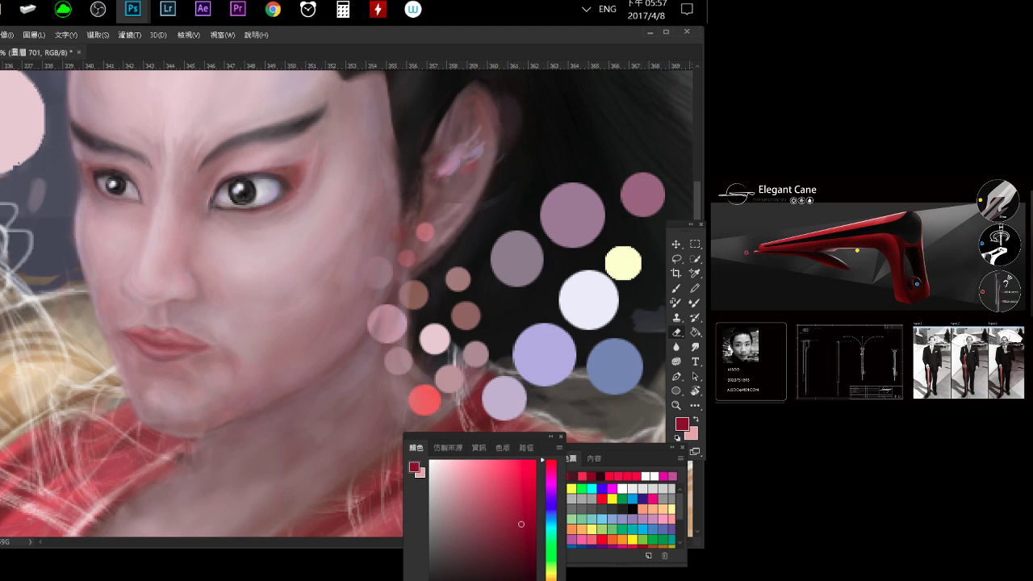
Switch input to Chinese and step to the 水晶體膜繪製 layer and back to the detail eye layer.
{"action": "key", "text": "alt+shift"}
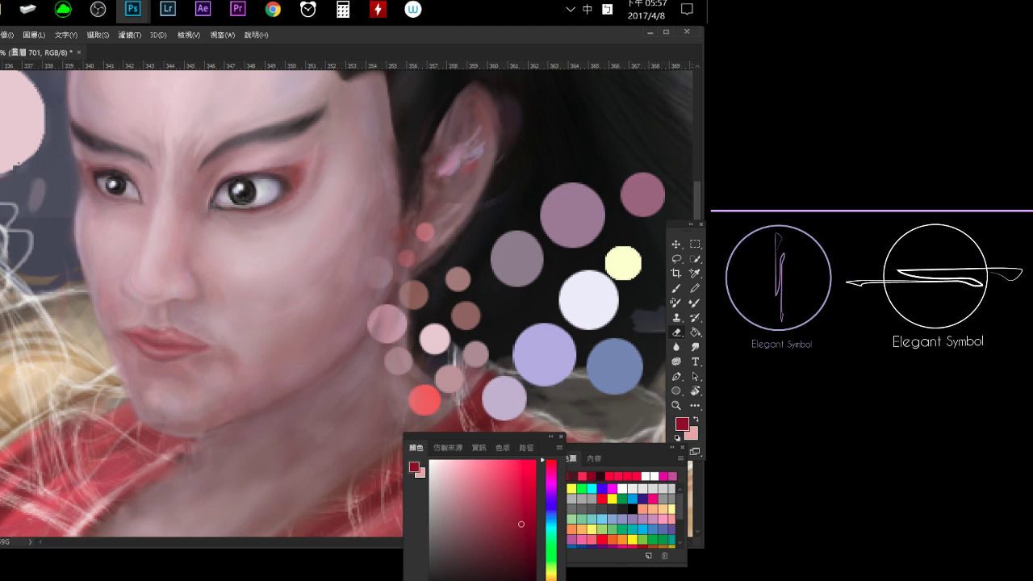
{"action": "key", "text": "alt+]"}
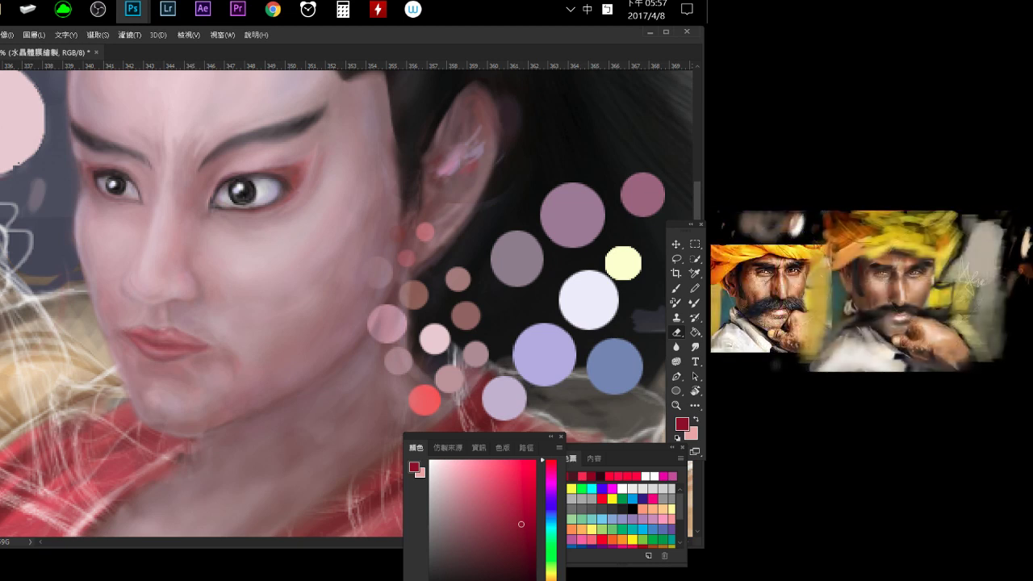
{"action": "key", "text": "alt+]"}
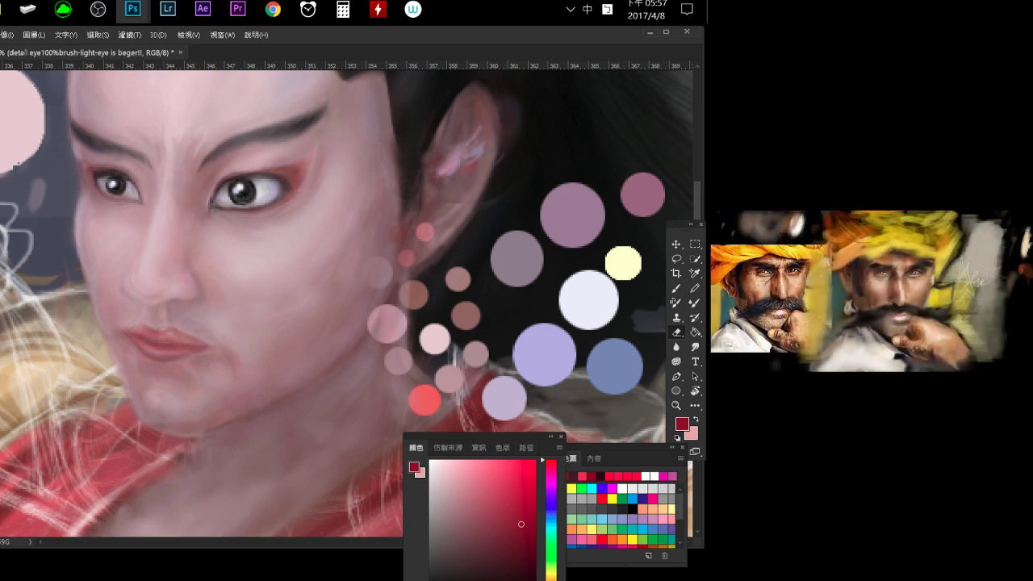
Zoom in on the lips, dismiss a warning, and settle on a muted darker red paint colour.
{"action": "scroll", "coordinate": [121, 347], "scroll_direction": "up", "scroll_amount": 1}
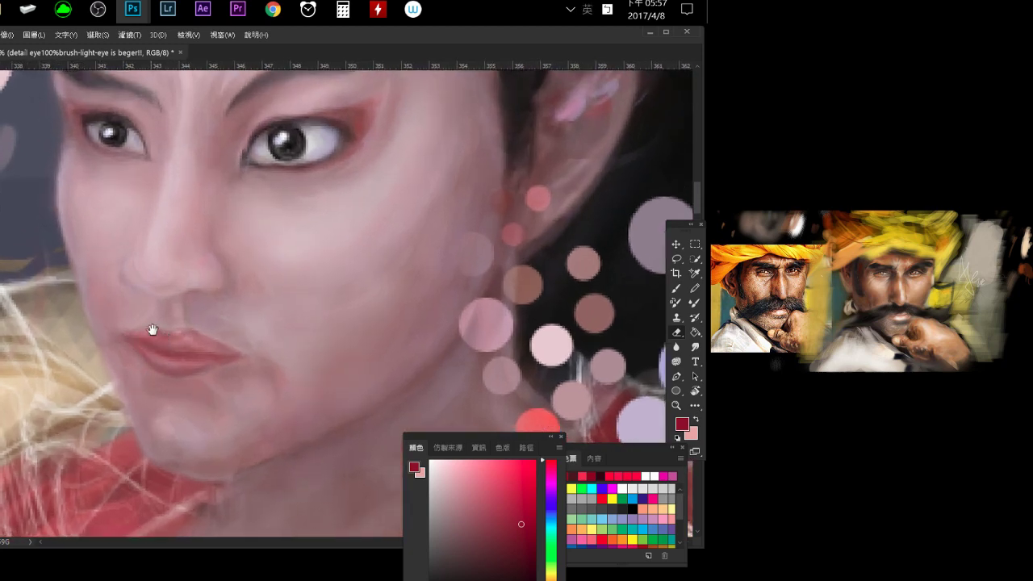
{"action": "mouse_move", "coordinate": [152, 330]}
{"action": "left_mouse_down"}
{"action": "mouse_move", "coordinate": [115, 299]}
{"action": "mouse_move", "coordinate": [130, 307]}
{"action": "left_mouse_up"}
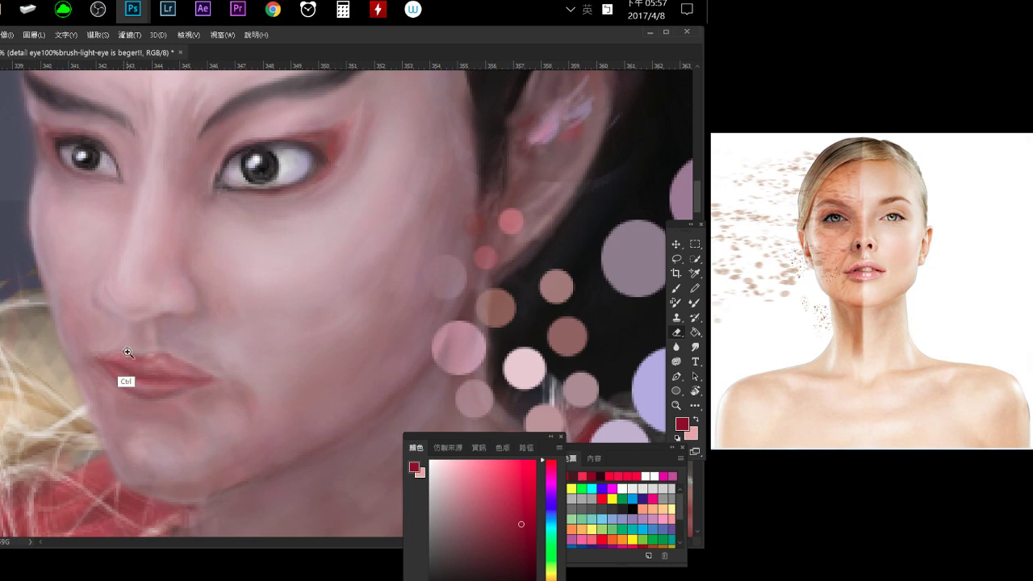
{"action": "mouse_move", "coordinate": [127, 352]}
{"action": "left_mouse_down"}
{"action": "mouse_move", "coordinate": [133, 369]}
{"action": "mouse_move", "coordinate": [122, 367]}
{"action": "left_mouse_up"}
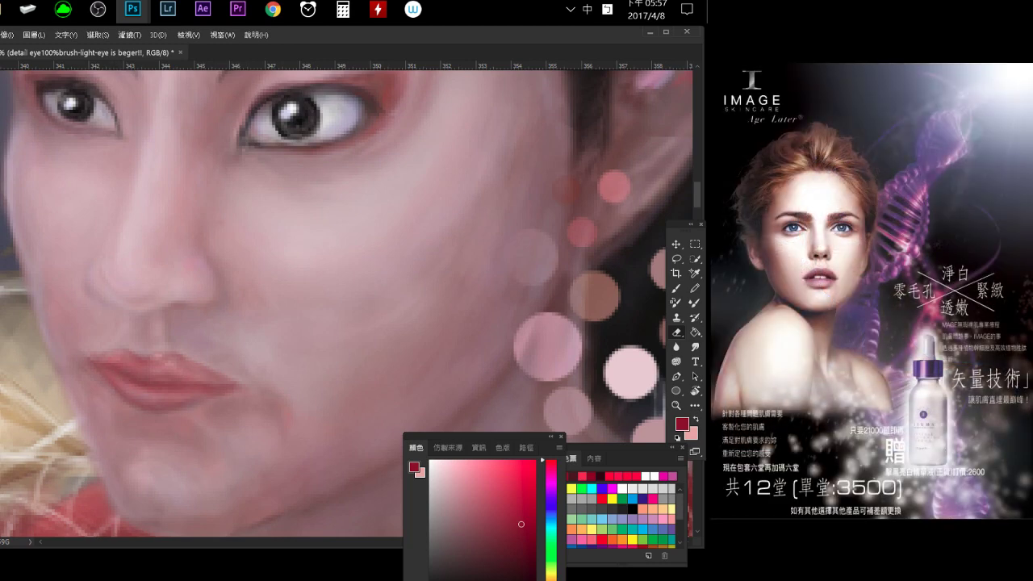
{"action": "key", "text": "Return"}
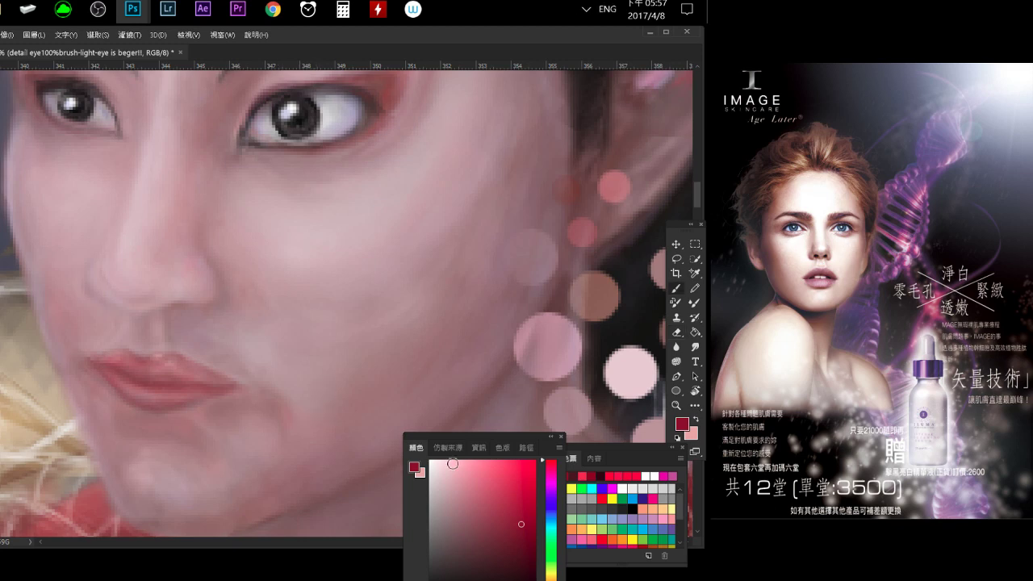
{"action": "left_click", "coordinate": [511, 493]}
{"action": "left_click", "coordinate": [518, 513]}
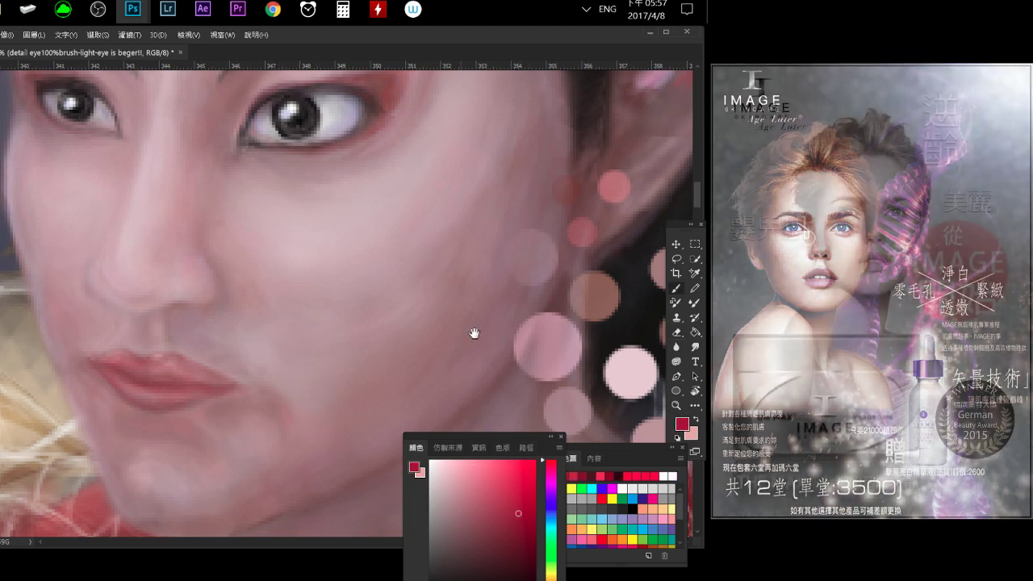
{"action": "mouse_move", "coordinate": [473, 334]}
{"action": "left_mouse_down"}
{"action": "mouse_move", "coordinate": [388, 307]}
{"action": "mouse_move", "coordinate": [357, 322]}
{"action": "left_mouse_up"}
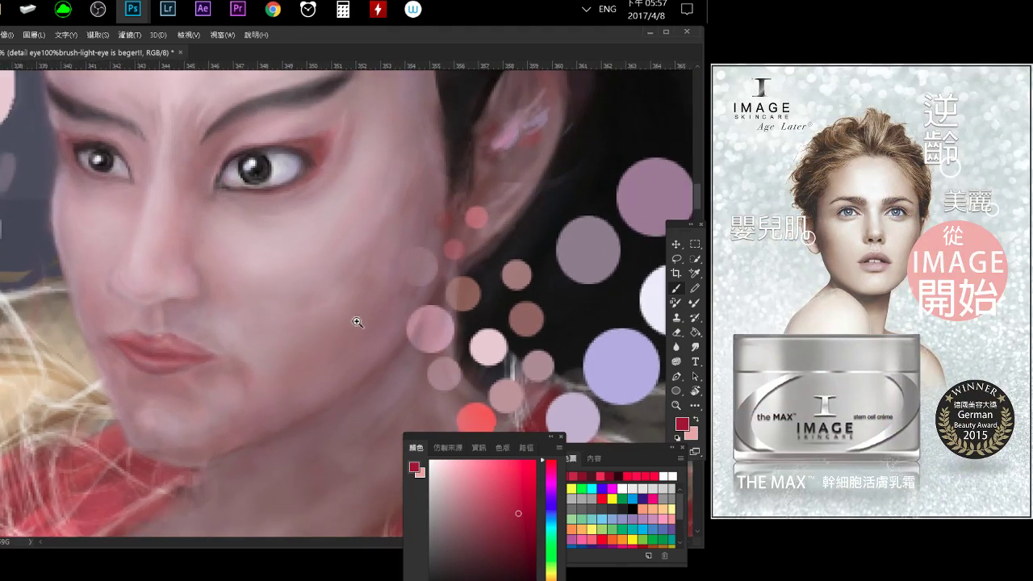
{"action": "left_click_drag", "start_coordinate": [142, 327], "coordinate": [166, 357]}
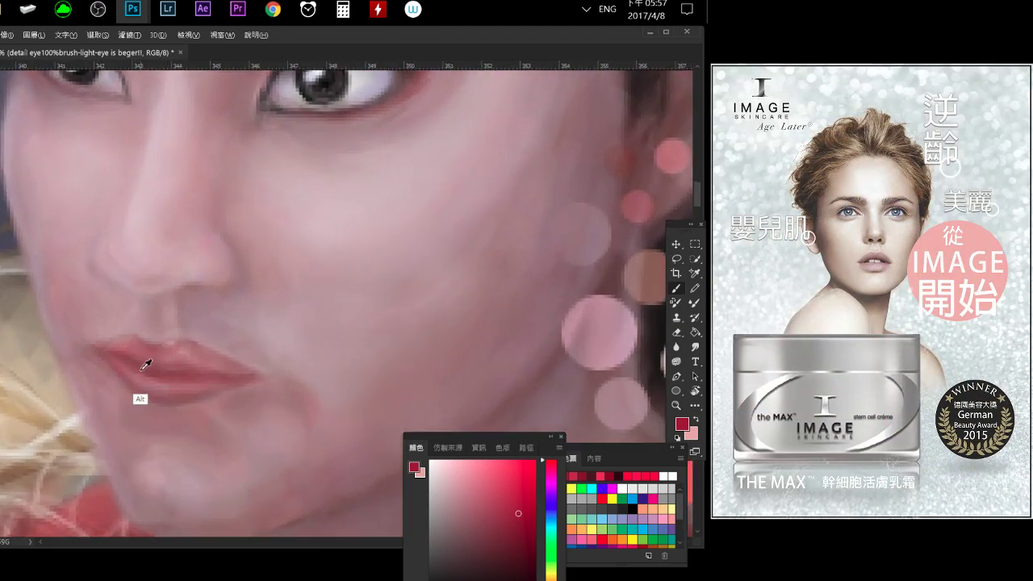
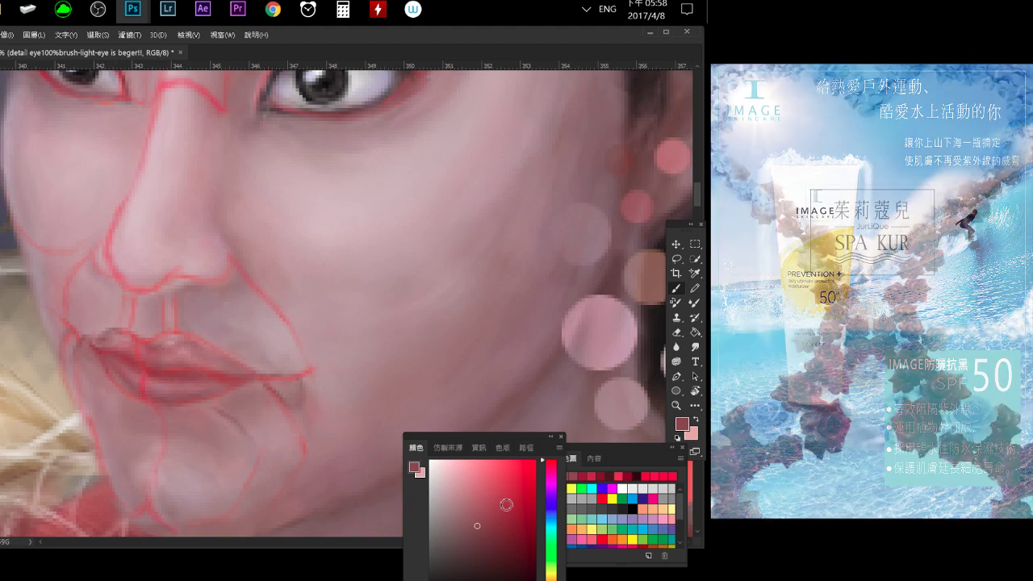
Pick a brighter red and paint one short stroke on the upper-lip corner.
{"action": "left_click", "coordinate": [511, 489]}
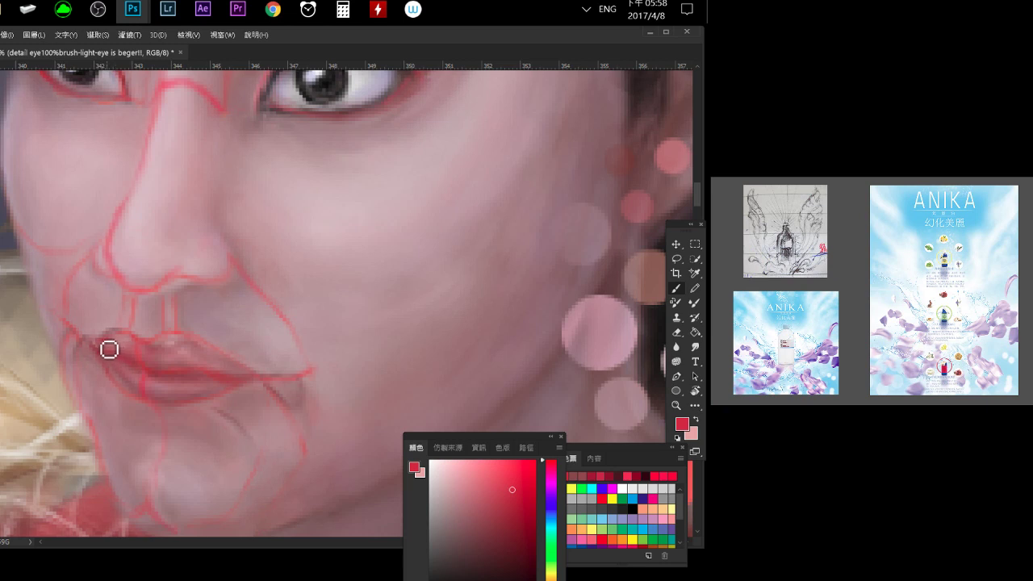
{"action": "left_click_drag", "start_coordinate": [126, 342], "coordinate": [110, 337]}
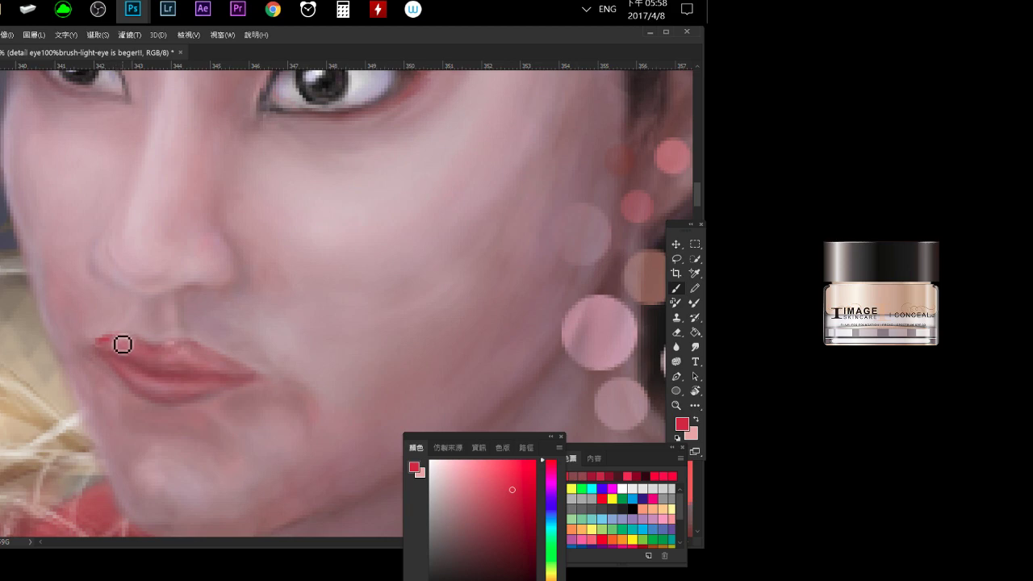
Sample a muted lip pink from the mouth corner, panning across the face.
{"action": "left_click", "coordinate": [110, 341], "text": "alt"}
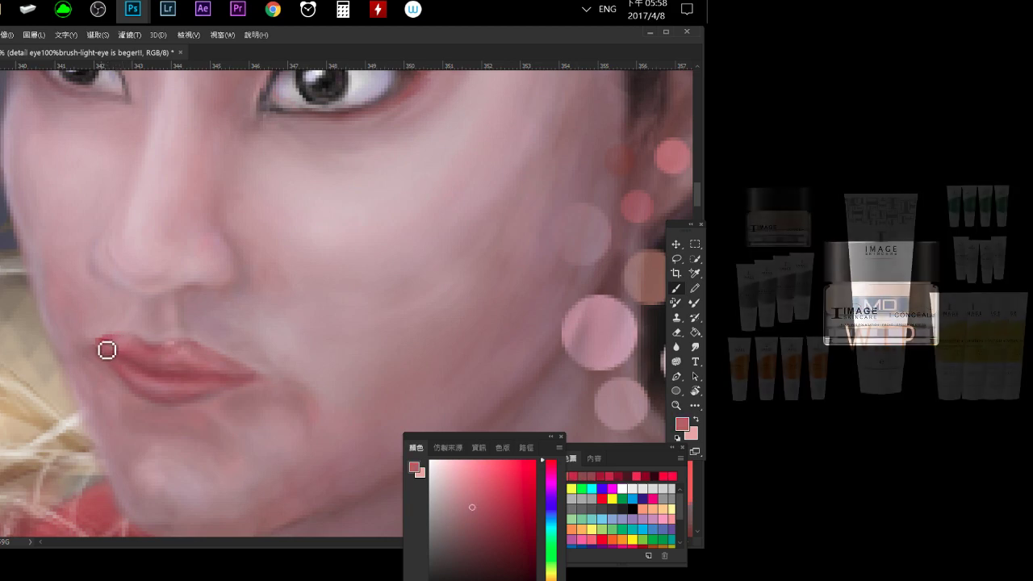
{"action": "left_click", "coordinate": [117, 340], "text": "alt"}
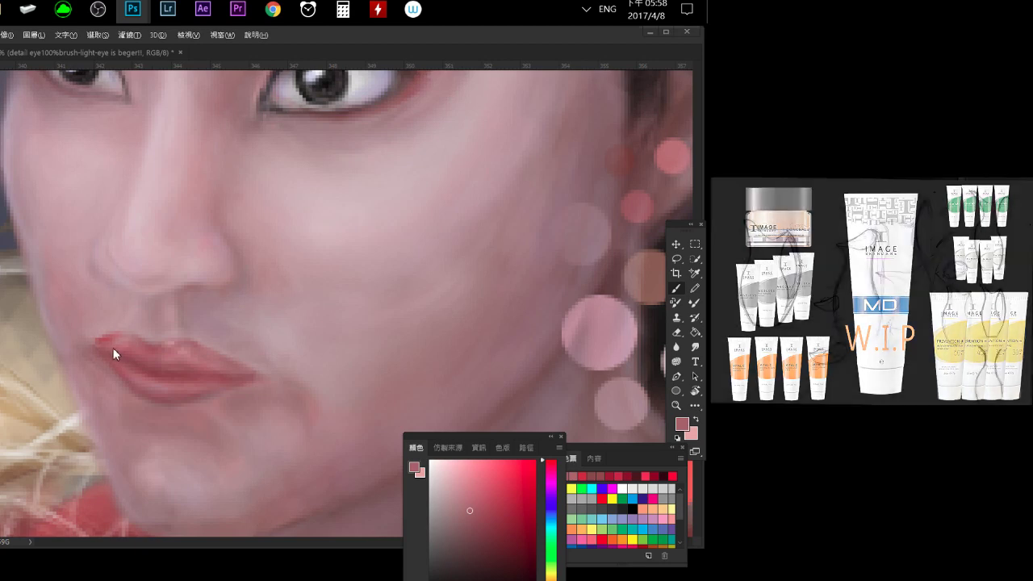
{"action": "key", "text": "alt"}
{"action": "left_click", "coordinate": [141, 365], "text": "alt"}
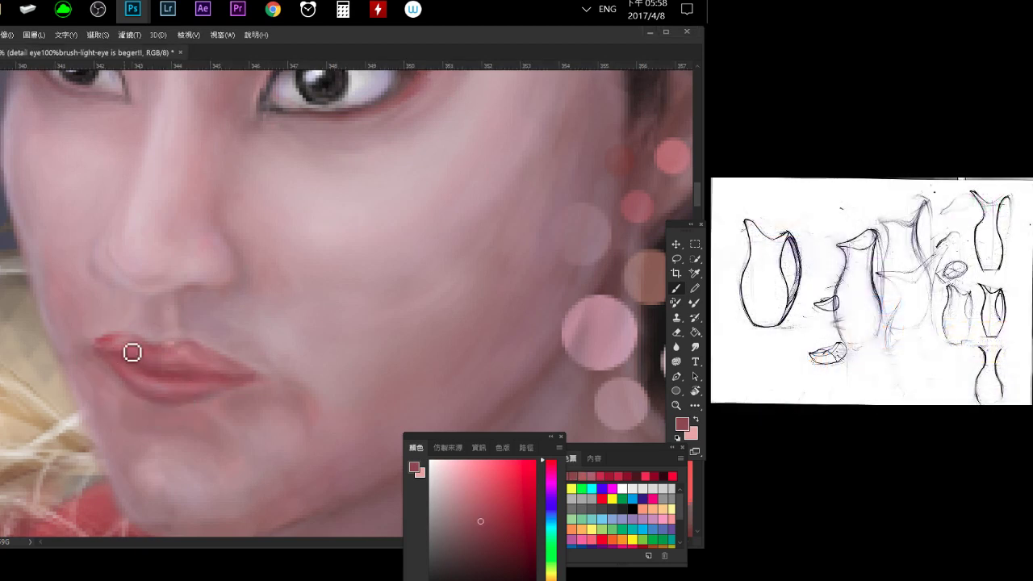
{"action": "left_click_drag", "start_coordinate": [231, 279], "coordinate": [161, 272]}
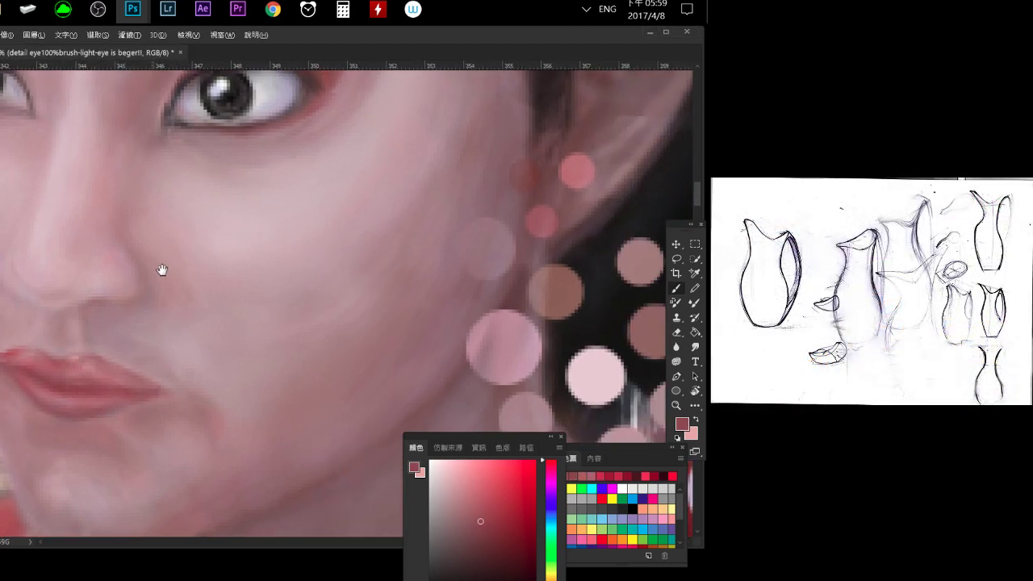
{"action": "mouse_move", "coordinate": [234, 303]}
{"action": "left_mouse_down"}
{"action": "mouse_move", "coordinate": [207, 247]}
{"action": "mouse_move", "coordinate": [272, 288]}
{"action": "left_mouse_up"}
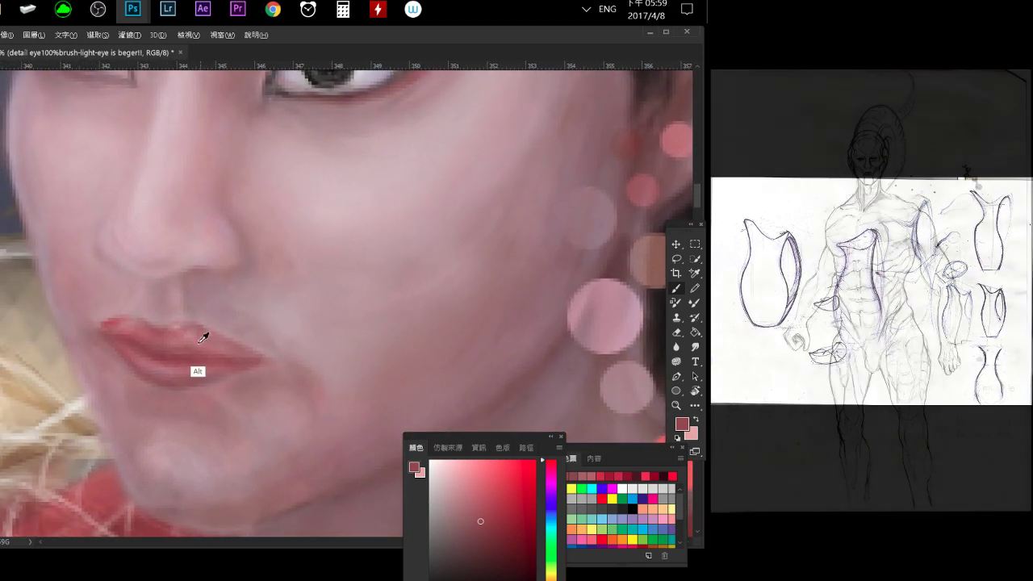
{"action": "left_click", "coordinate": [211, 323], "text": "alt"}
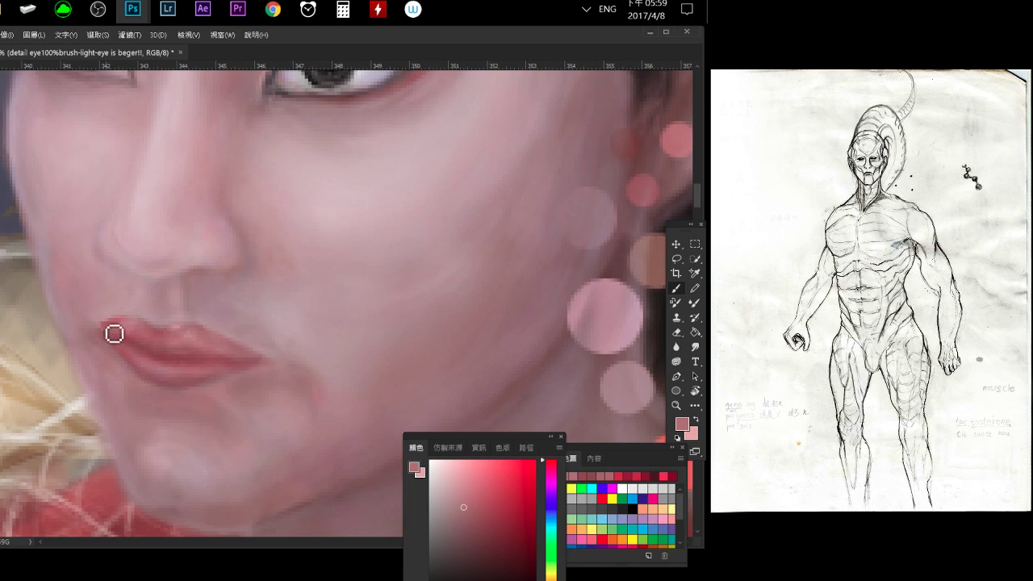
Repaint the left lip corner with a darker, smoother edge and deepen the lower lip.
{"action": "left_click_drag", "start_coordinate": [117, 331], "coordinate": [105, 326]}
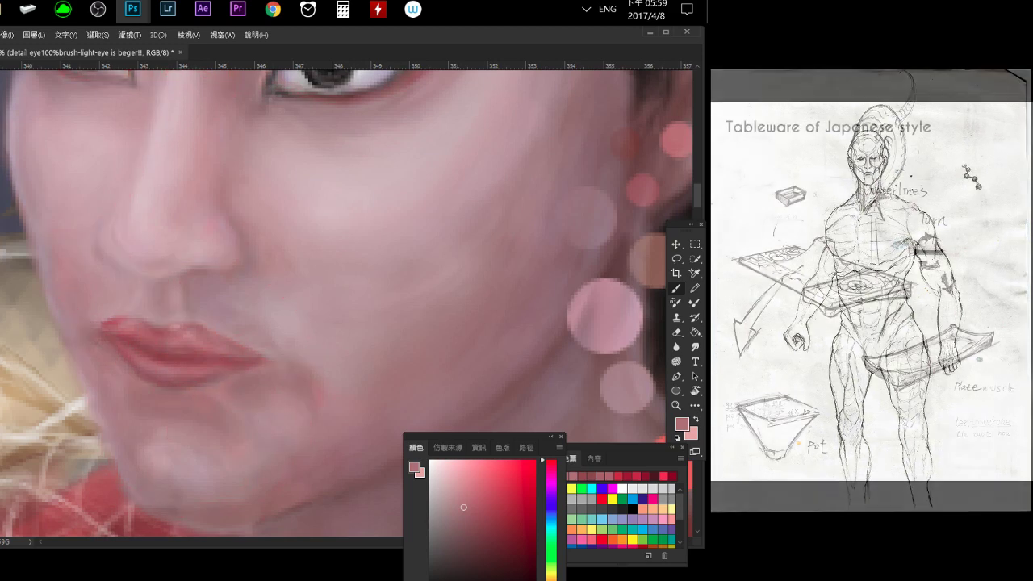
{"action": "left_click", "coordinate": [147, 369], "text": "alt"}
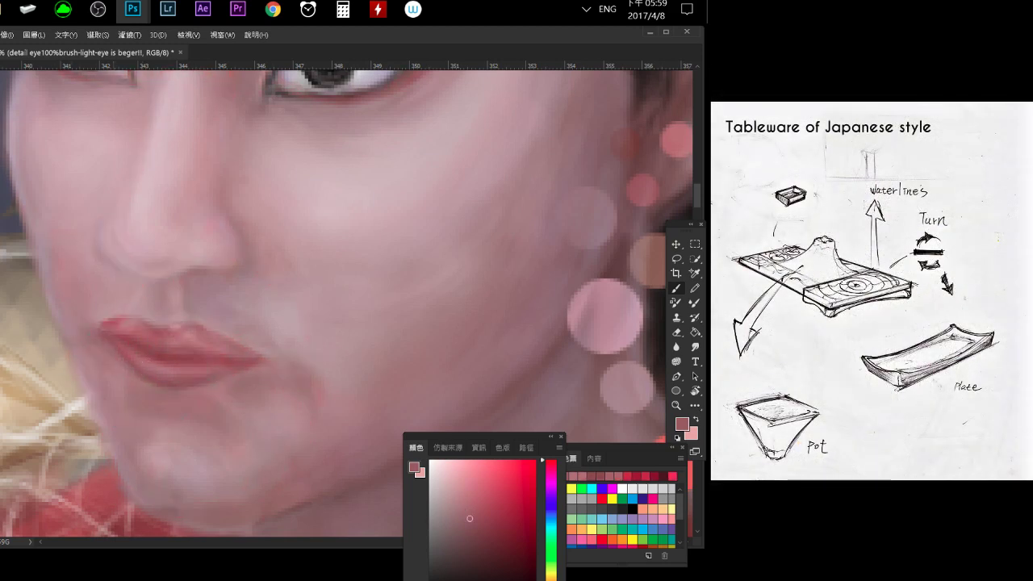
{"action": "left_click_drag", "start_coordinate": [125, 357], "coordinate": [127, 365]}
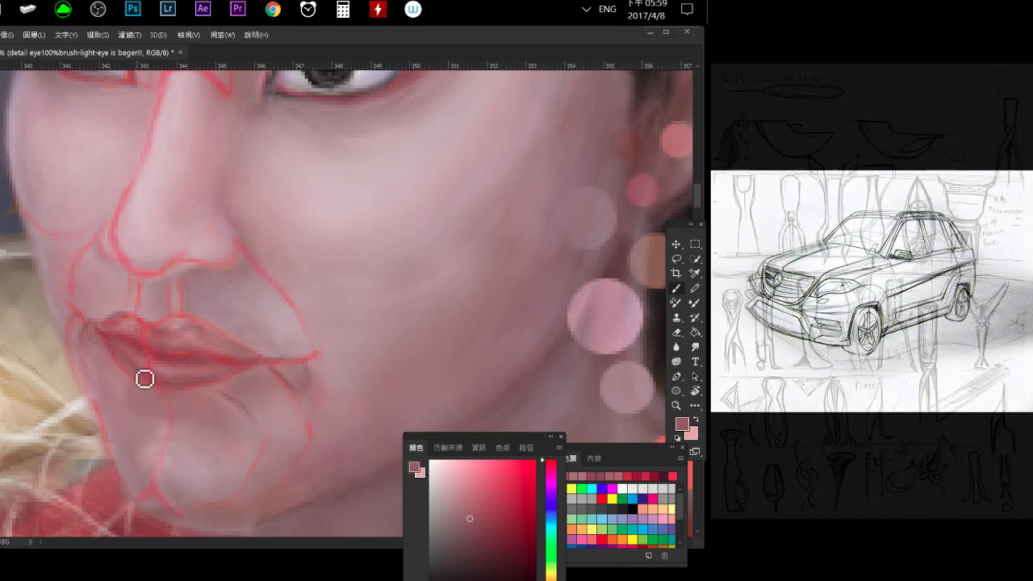
Resample the lip colour, zoom out to the whole face, then zoom back near the mouth.
{"action": "key", "text": "super"}
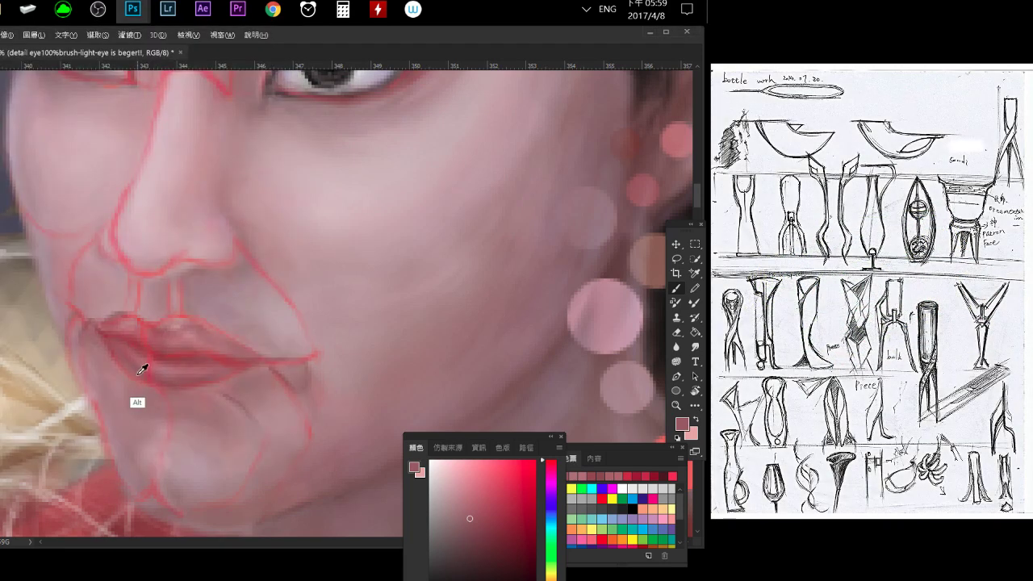
{"action": "left_click", "coordinate": [132, 365], "text": "alt"}
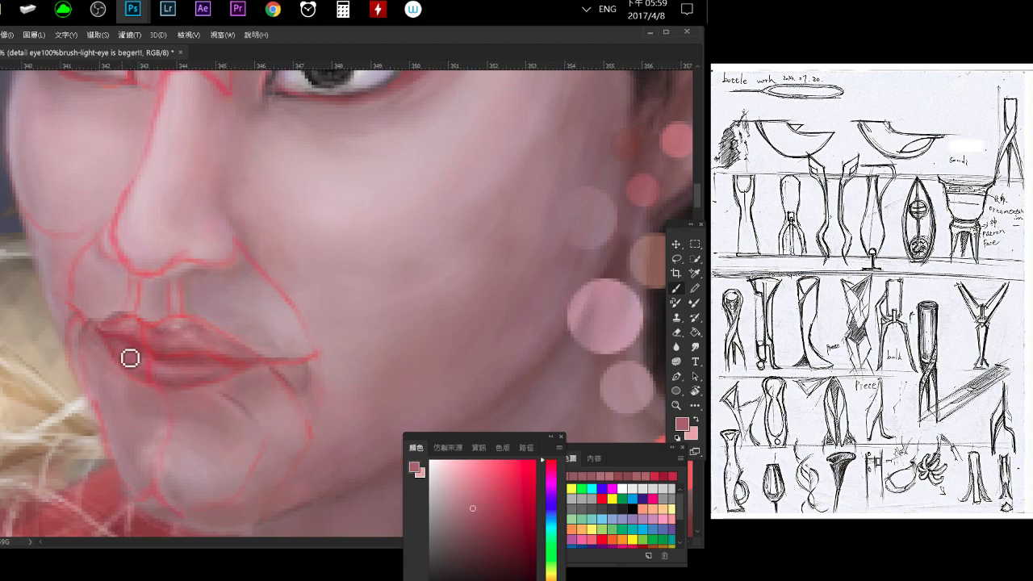
{"action": "key", "text": "ctrl+space"}
{"action": "left_click_drag", "start_coordinate": [142, 401], "coordinate": [97, 380]}
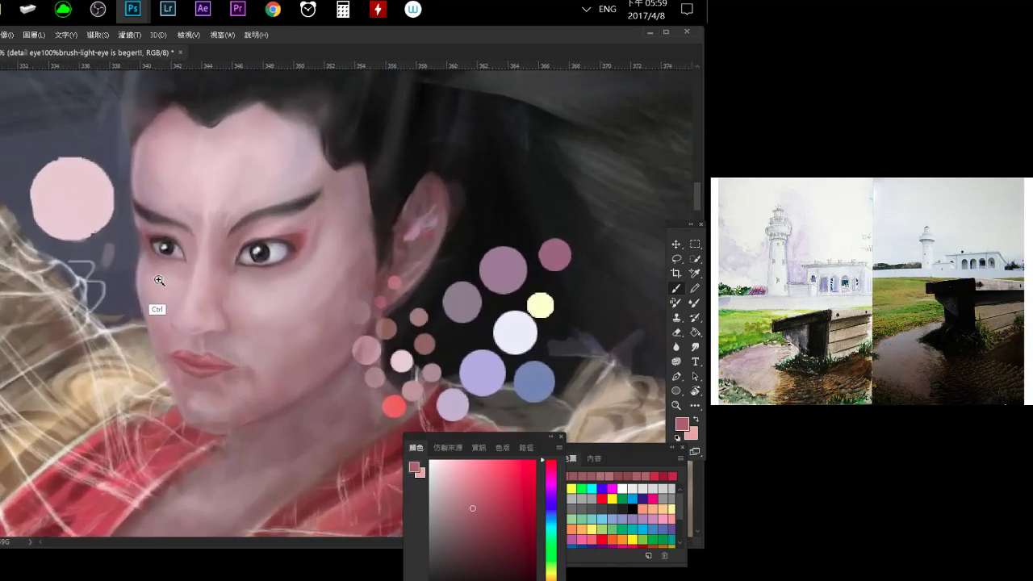
{"action": "left_click", "coordinate": [158, 280]}
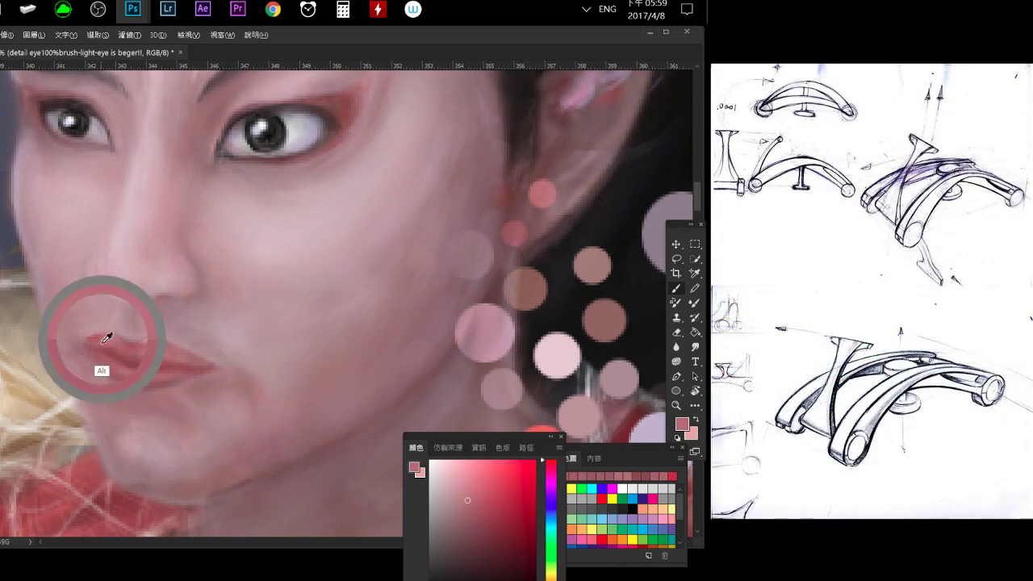
Move the Color panel aside to uncover the swatches and brighten the skin just above the lip.
{"action": "left_click", "coordinate": [118, 345], "text": "alt"}
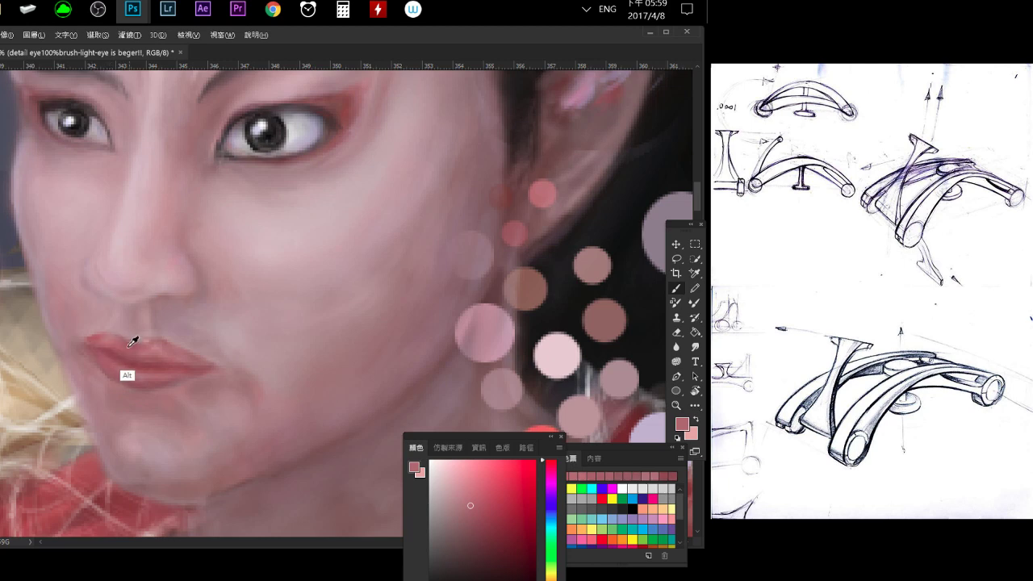
{"action": "left_click", "coordinate": [129, 341], "text": "alt"}
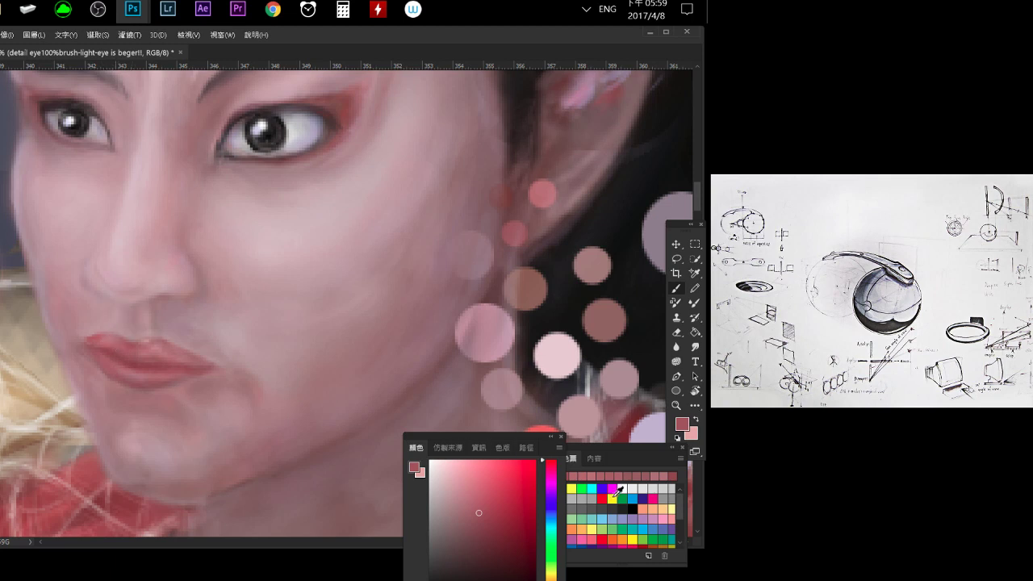
{"action": "left_click_drag", "start_coordinate": [487, 443], "coordinate": [441, 443]}
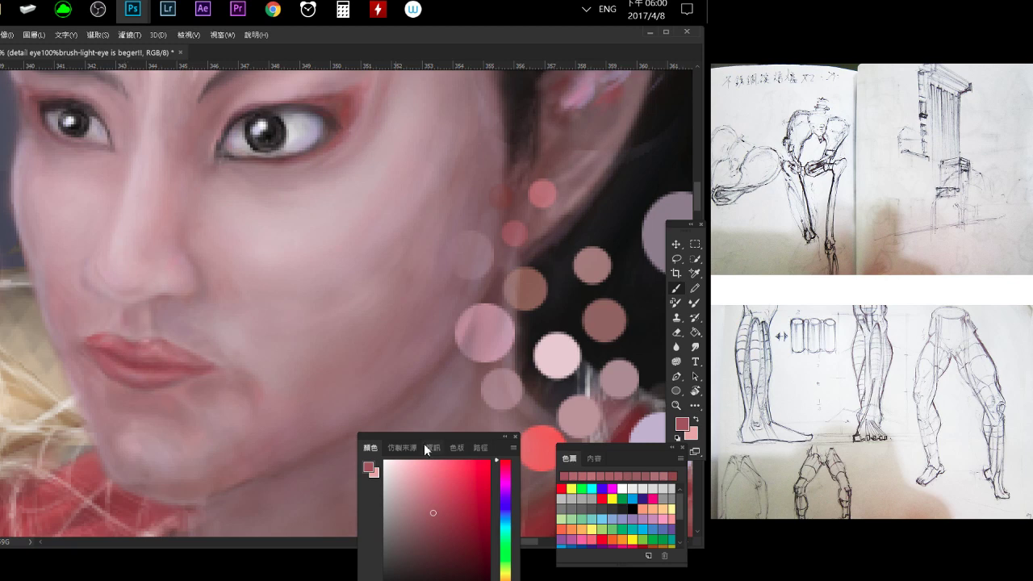
{"action": "left_click", "coordinate": [431, 528]}
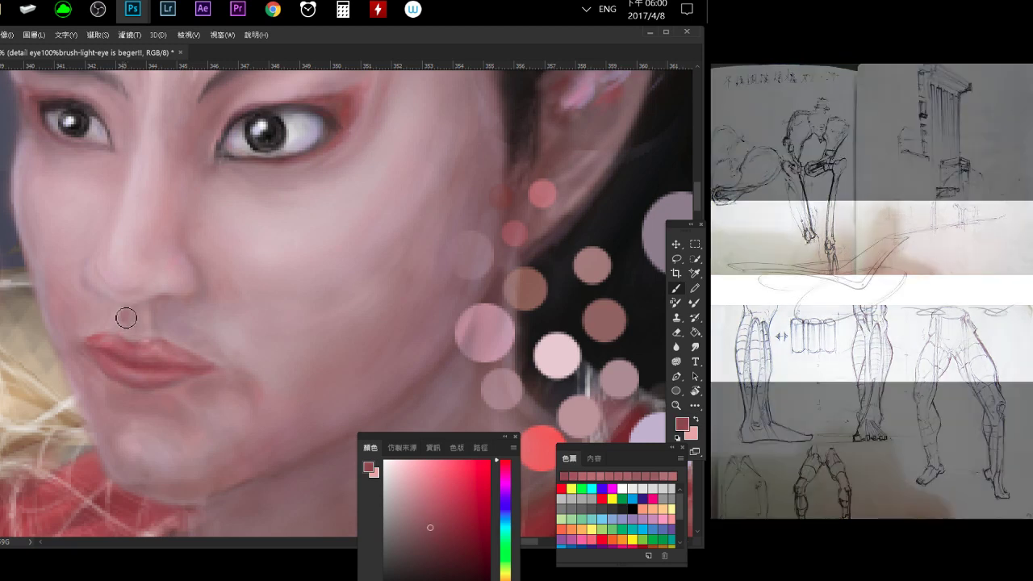
{"action": "left_click", "coordinate": [440, 535]}
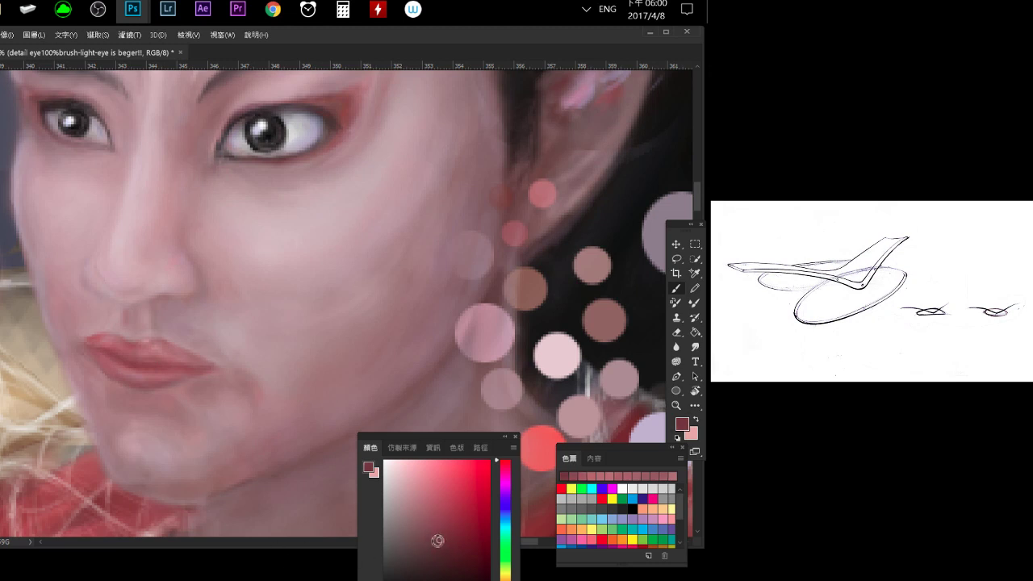
{"action": "left_click", "coordinate": [425, 521]}
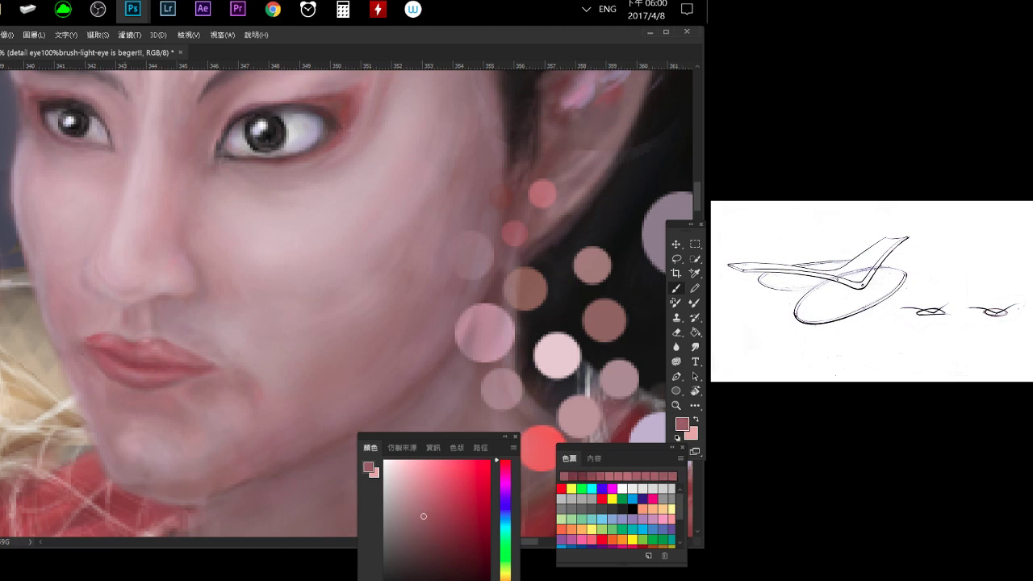
{"action": "left_click_drag", "start_coordinate": [133, 322], "coordinate": [135, 333]}
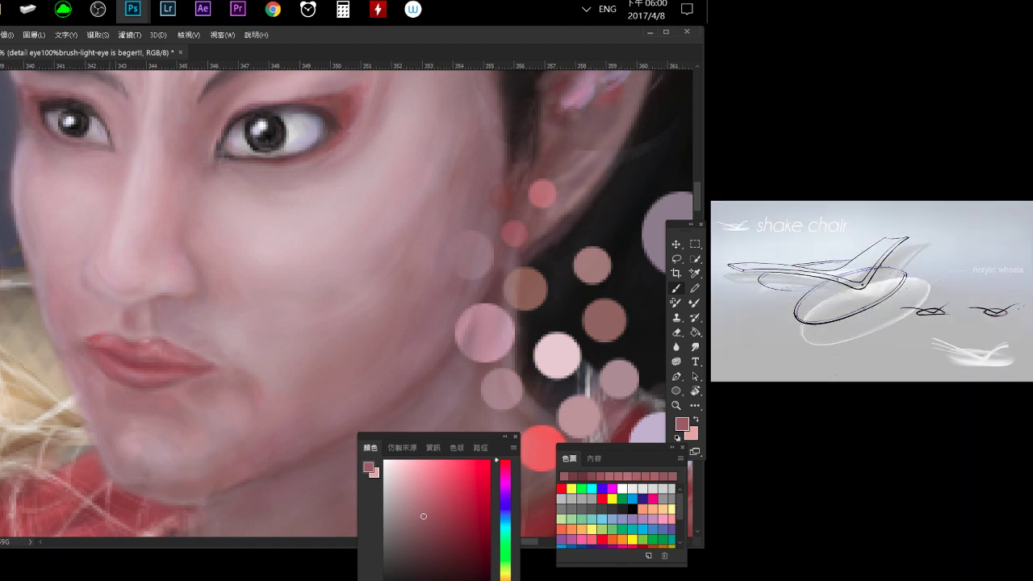
Blend lighter skin pinks above the upper lip, then set a deep lip red as the colour.
{"action": "left_click", "coordinate": [108, 309], "text": "alt"}
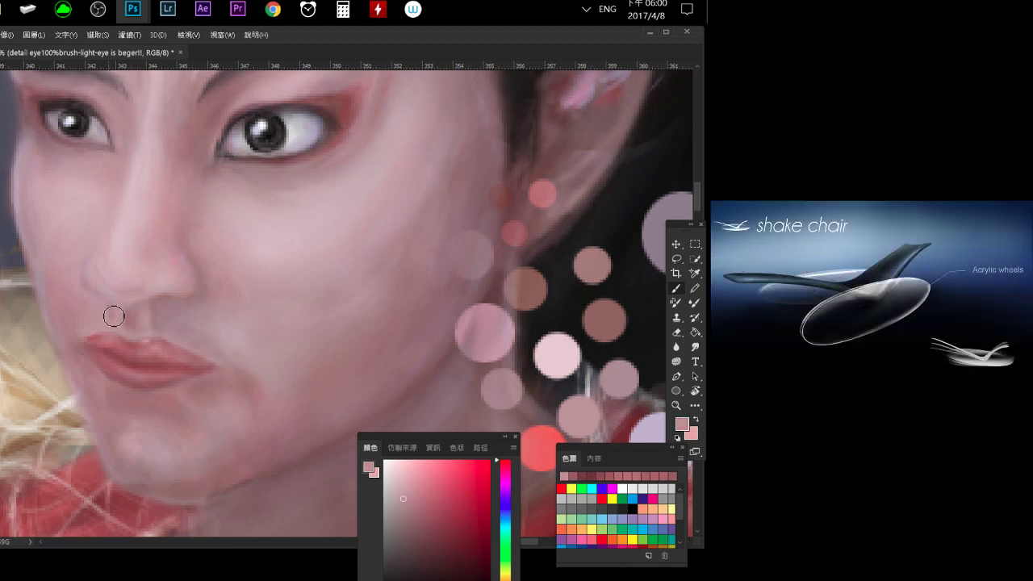
{"action": "left_click", "coordinate": [105, 306], "text": "alt"}
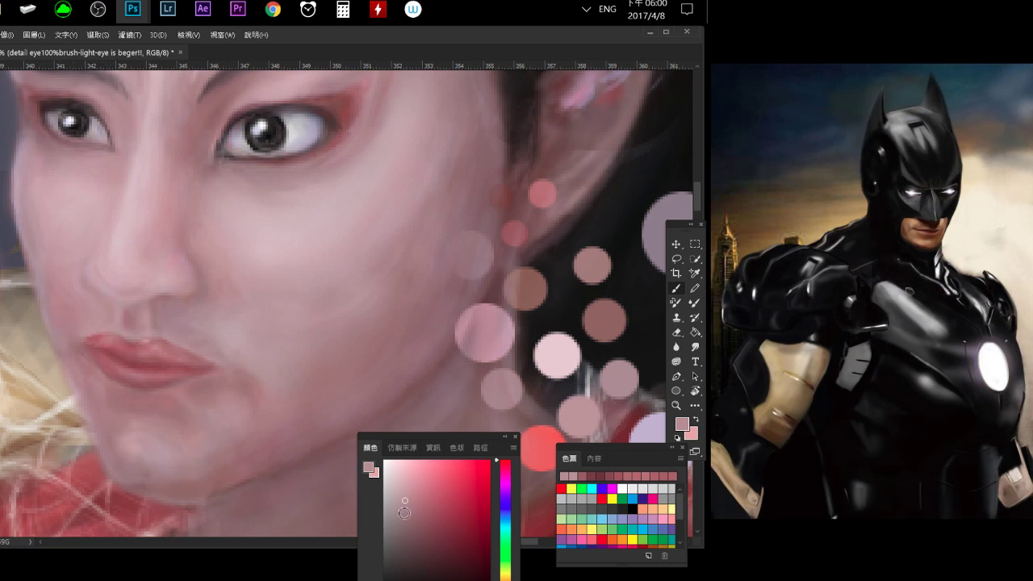
{"action": "left_click", "coordinate": [409, 521]}
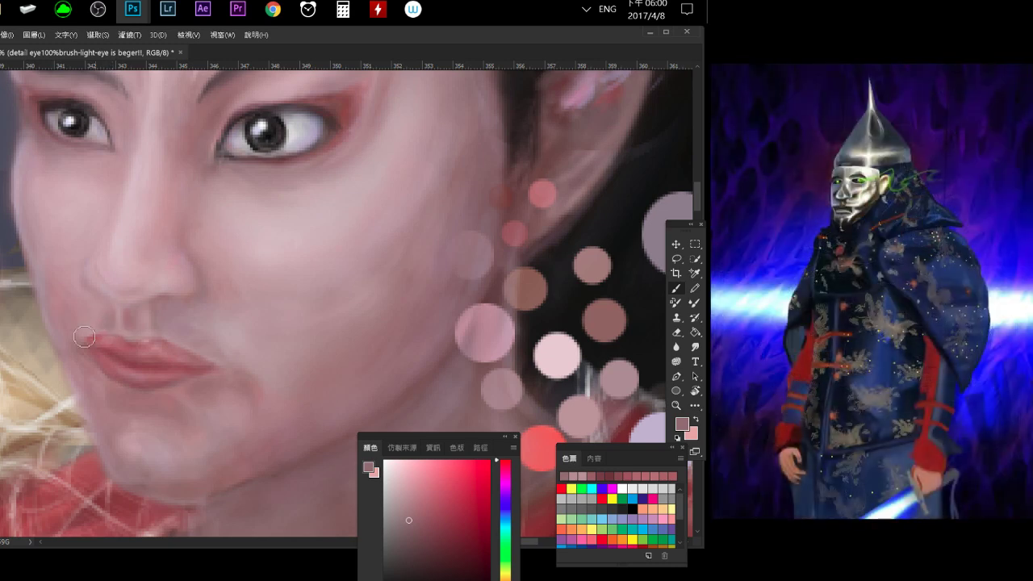
{"action": "left_click", "coordinate": [97, 308], "text": "alt"}
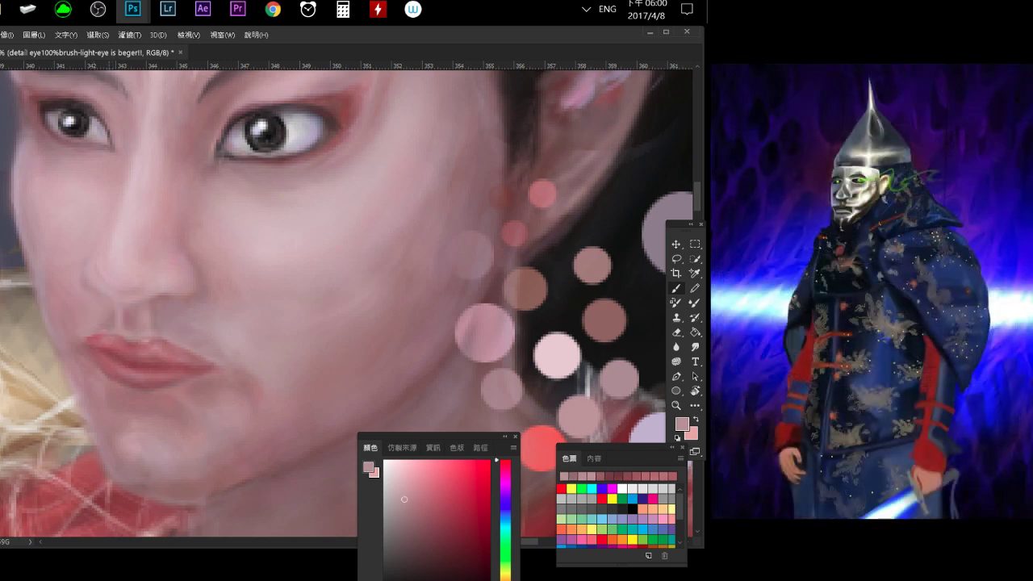
{"action": "left_click_drag", "start_coordinate": [401, 249], "coordinate": [344, 253]}
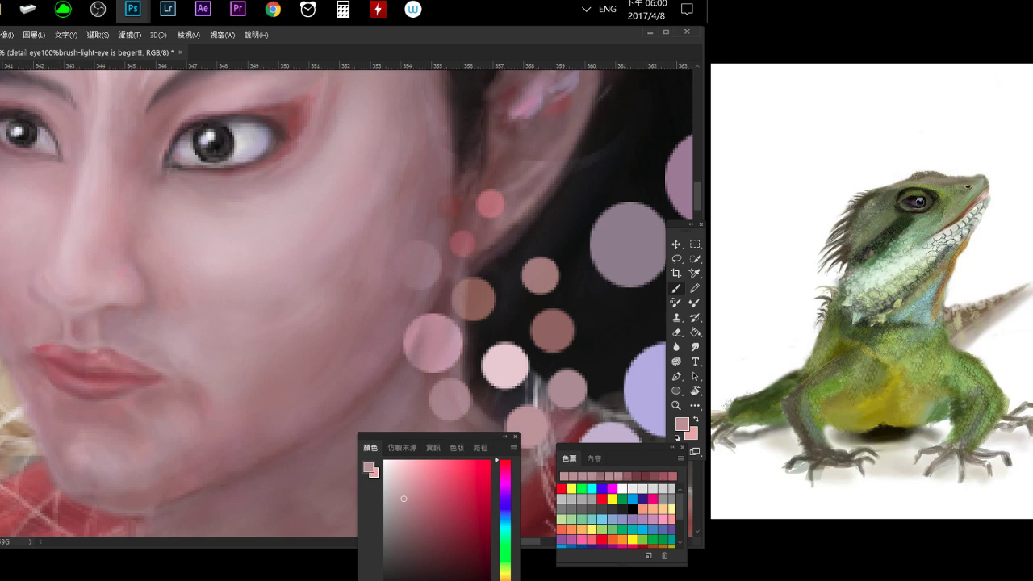
{"action": "left_click_drag", "start_coordinate": [63, 367], "coordinate": [87, 353]}
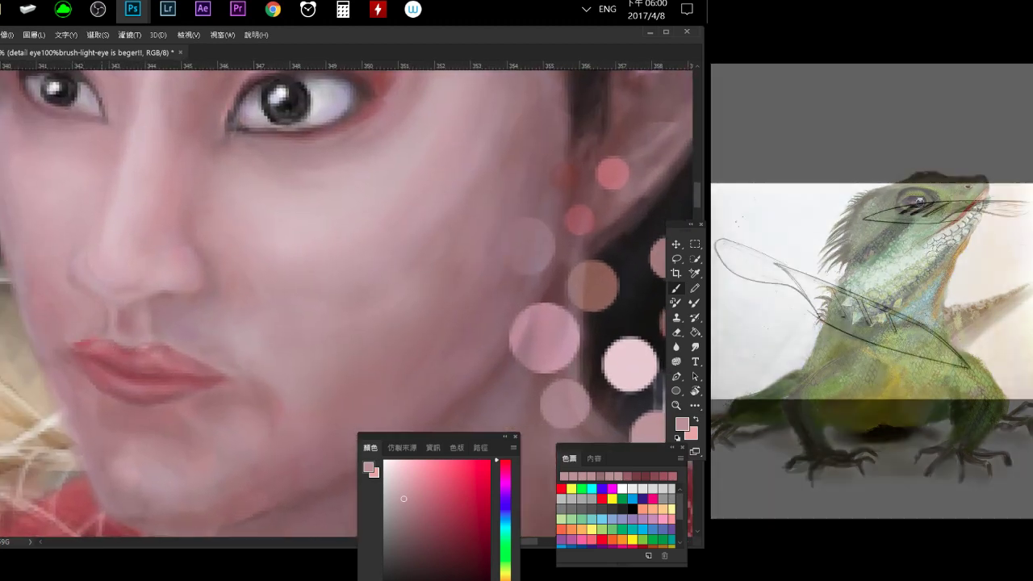
{"action": "left_click", "coordinate": [103, 327], "text": "alt"}
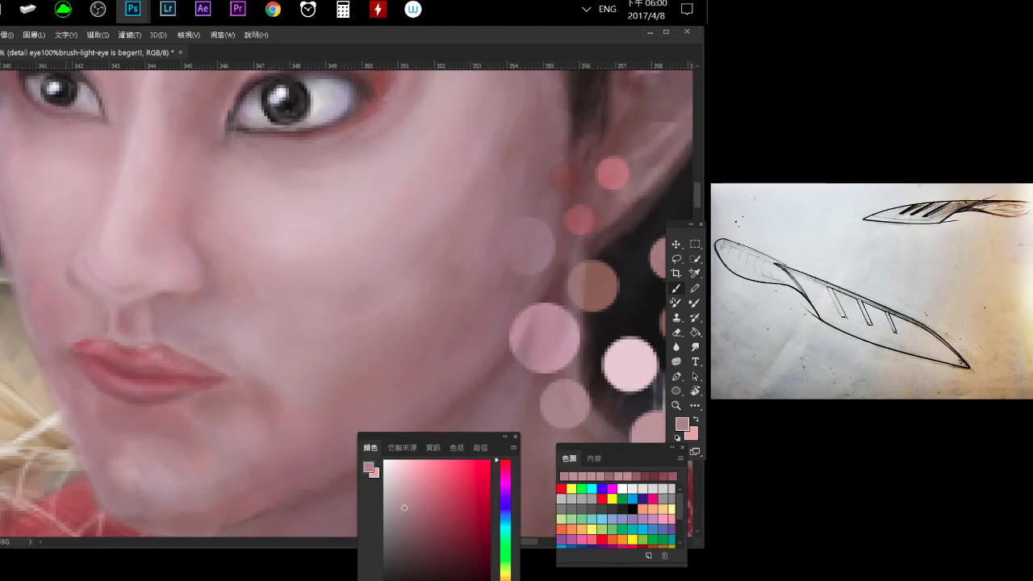
{"action": "mouse_move", "coordinate": [416, 478]}
{"action": "left_mouse_down"}
{"action": "mouse_move", "coordinate": [404, 472]}
{"action": "mouse_move", "coordinate": [444, 475]}
{"action": "left_mouse_up"}
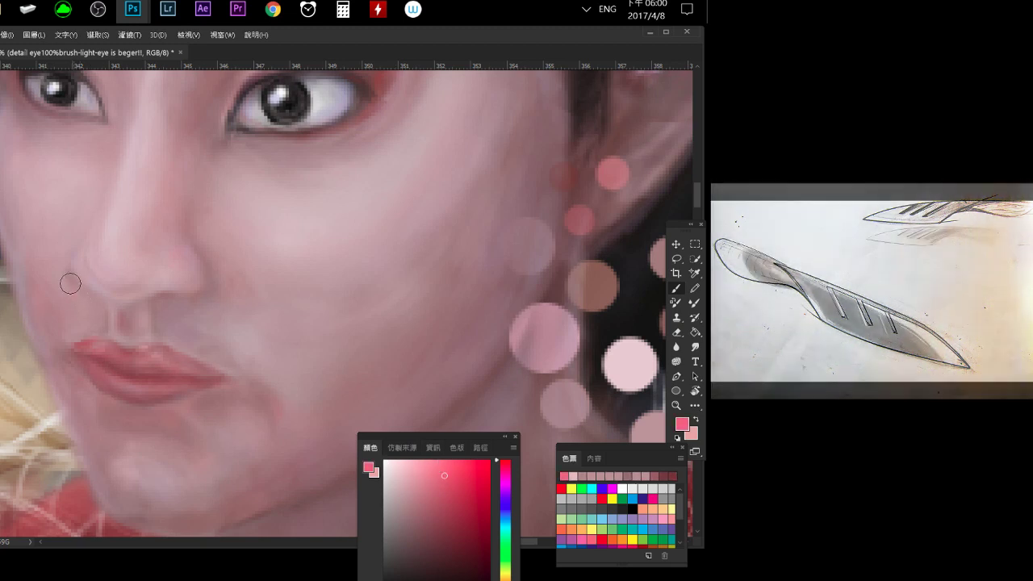
{"action": "left_click", "coordinate": [459, 511]}
{"action": "left_click", "coordinate": [445, 521]}
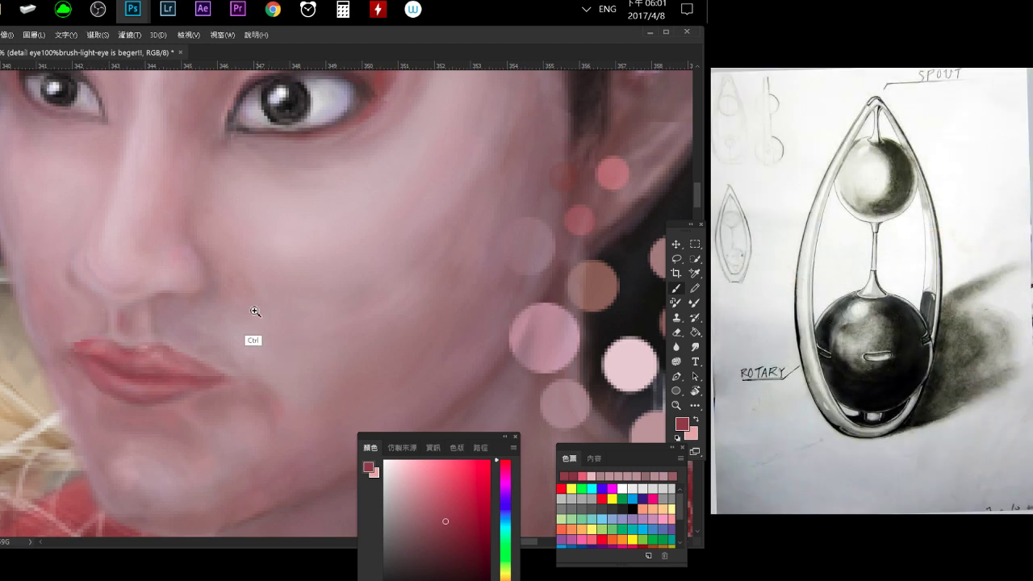
Soften the edge of the lips with the Eraser.
{"action": "scroll", "coordinate": [253, 307], "scroll_direction": "down", "scroll_amount": 3}
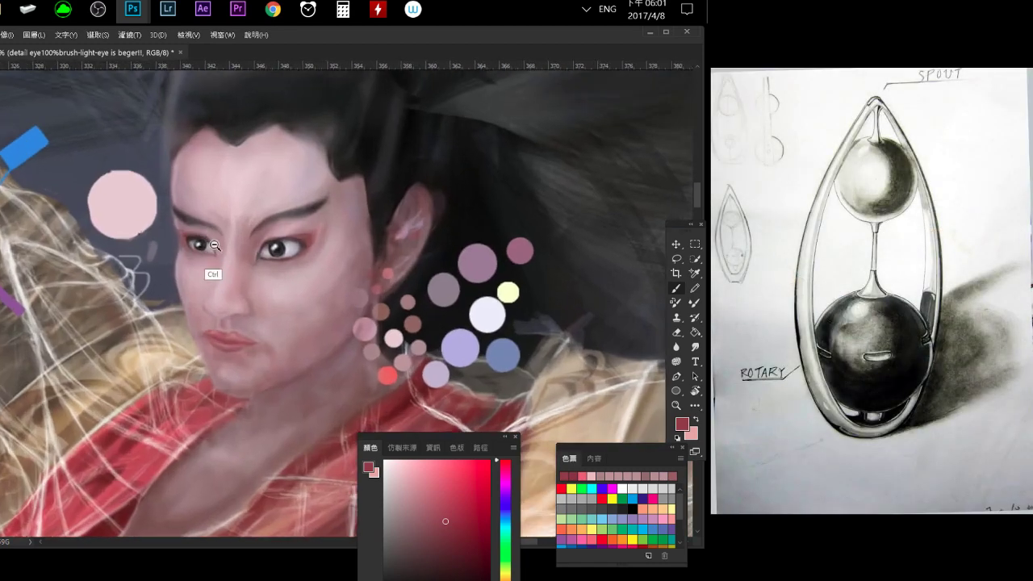
{"action": "scroll", "coordinate": [212, 272], "scroll_direction": "down", "scroll_amount": 2}
{"action": "scroll", "coordinate": [221, 288], "scroll_direction": "down", "scroll_amount": 1}
{"action": "key", "text": "e"}
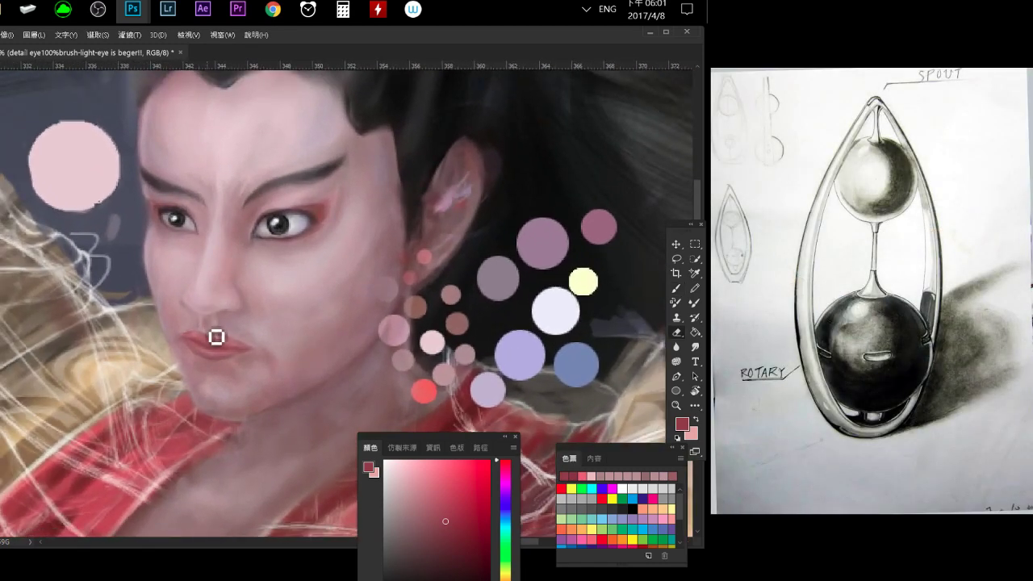
{"action": "left_click_drag", "start_coordinate": [215, 337], "coordinate": [226, 352]}
Test a darker pink on the pink circle, then pick brighter and lighter pinks.
{"action": "scroll", "coordinate": [222, 353], "scroll_direction": "up", "scroll_amount": 1}
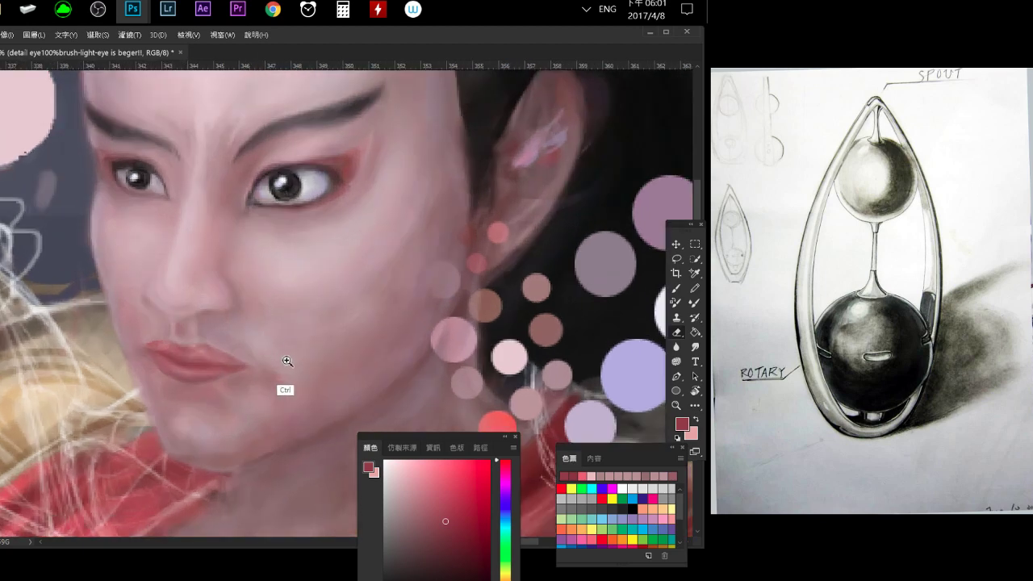
{"action": "scroll", "coordinate": [286, 360], "scroll_direction": "up", "scroll_amount": 1}
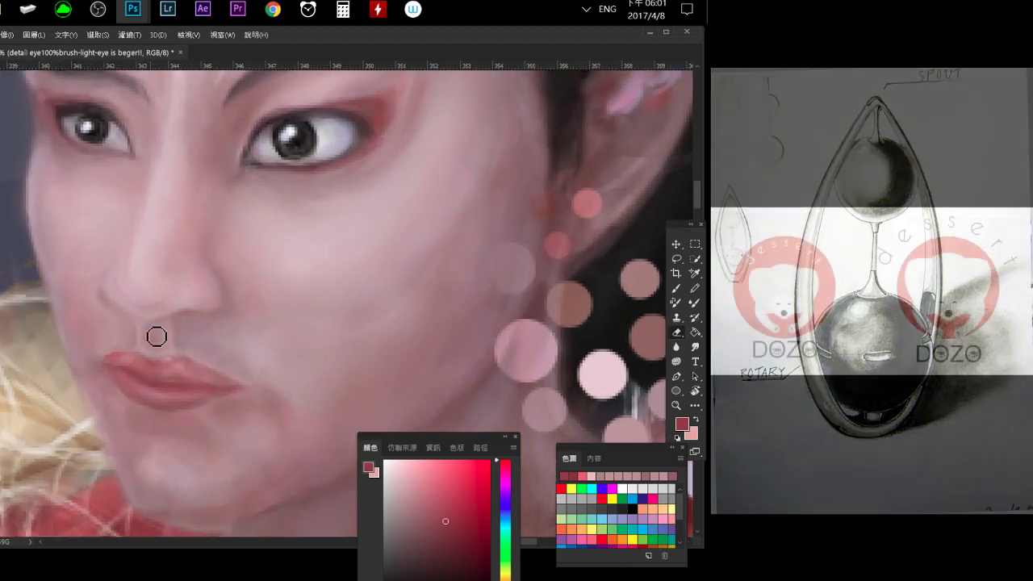
{"action": "scroll", "coordinate": [225, 297], "scroll_direction": "down", "scroll_amount": 2}
{"action": "scroll", "coordinate": [225, 297], "scroll_direction": "down", "scroll_amount": 1}
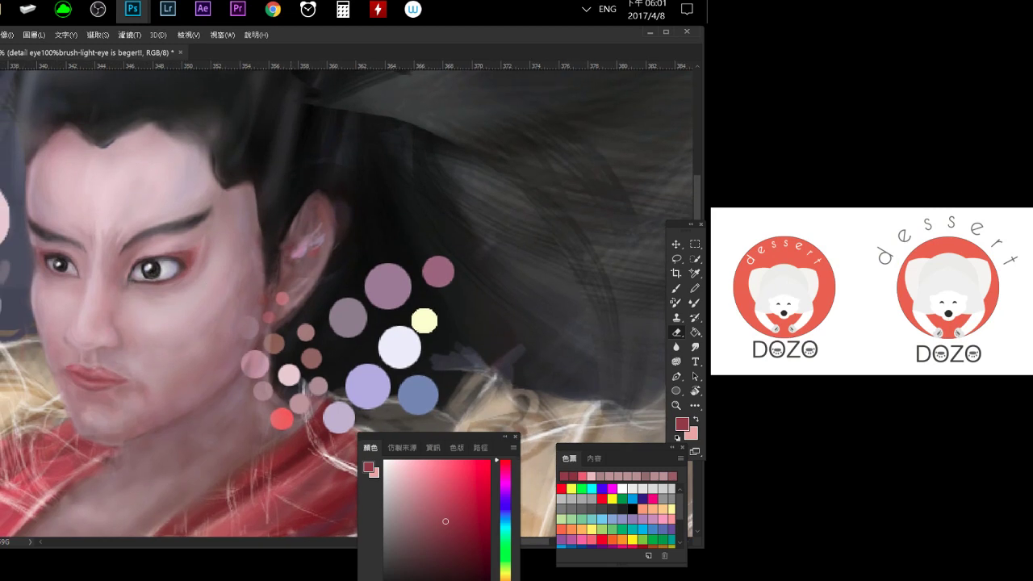
{"action": "left_click_drag", "start_coordinate": [51, 299], "coordinate": [164, 318]}
{"action": "left_click_drag", "start_coordinate": [117, 261], "coordinate": [122, 281]}
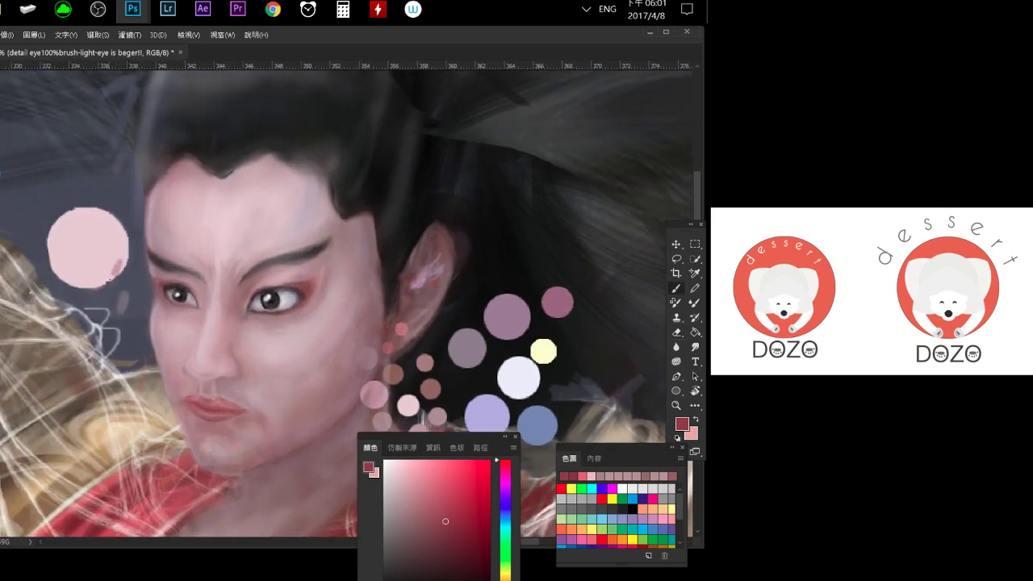
{"action": "left_click", "coordinate": [444, 481]}
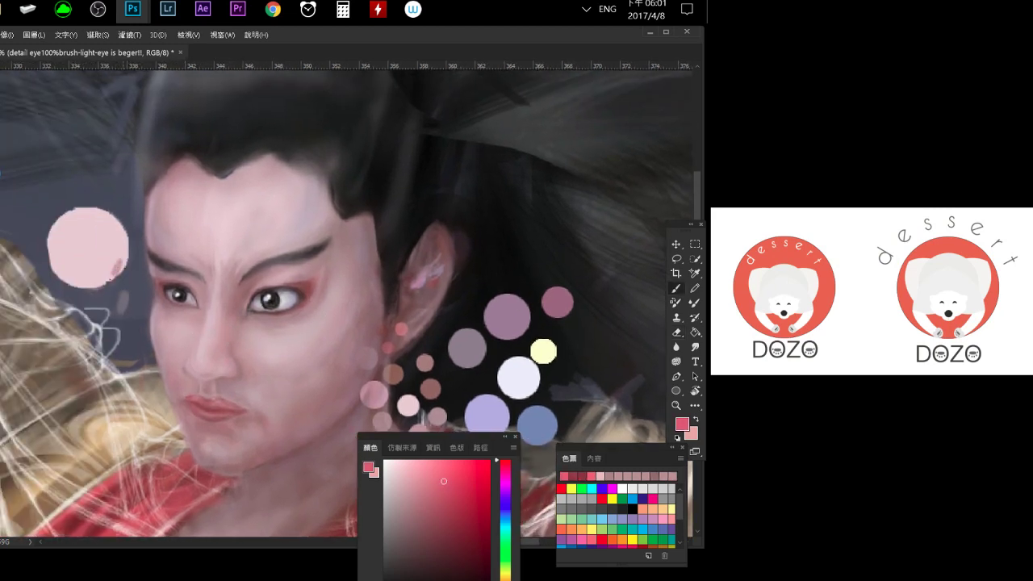
{"action": "scroll", "coordinate": [113, 283], "scroll_direction": "up", "scroll_amount": 2}
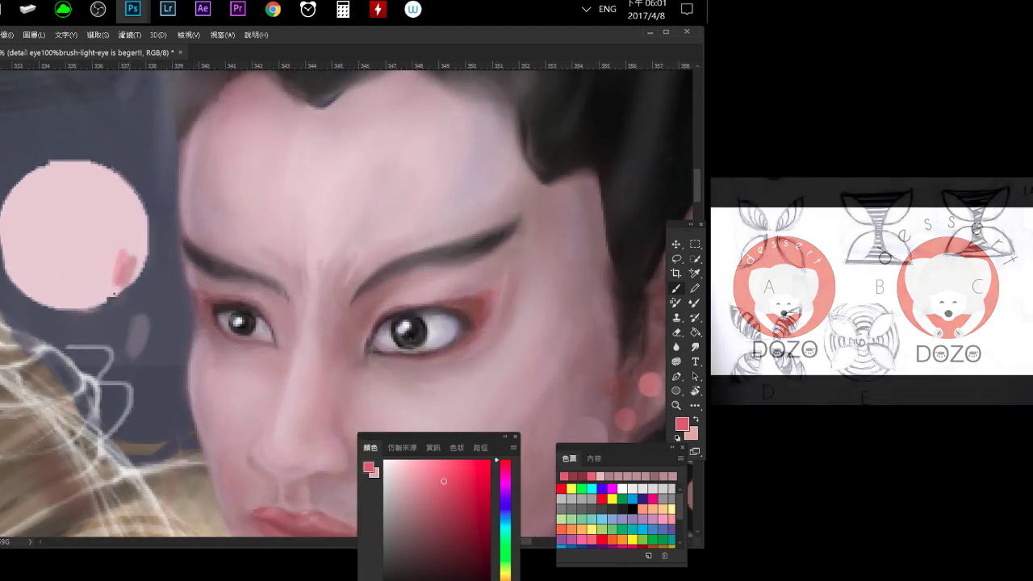
{"action": "left_click", "coordinate": [114, 297], "text": "alt"}
{"action": "left_click_drag", "start_coordinate": [114, 296], "coordinate": [79, 207]}
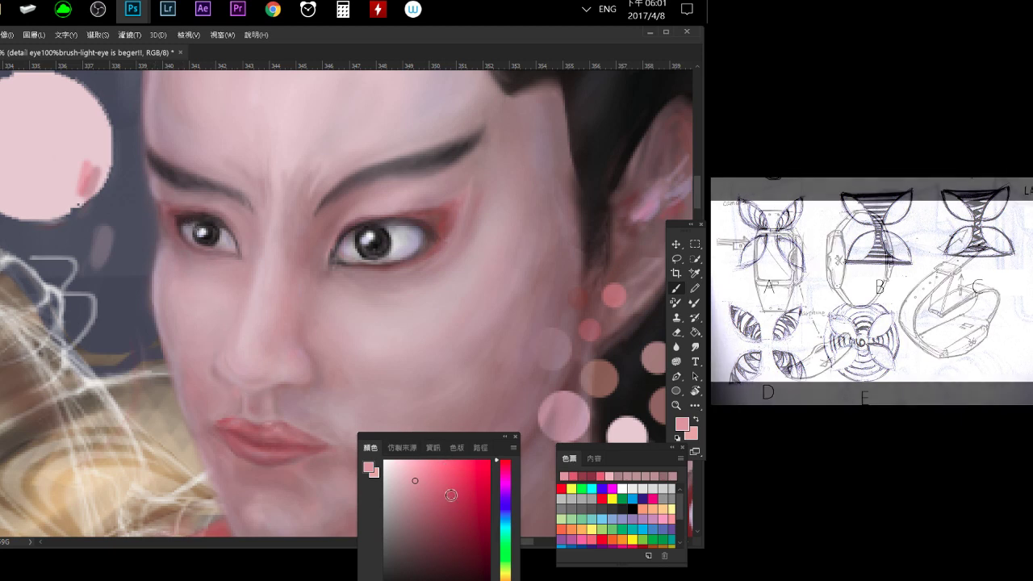
Mix pink shades from the test circle, ending on a pale lavender-grey colour.
{"action": "left_click", "coordinate": [422, 488]}
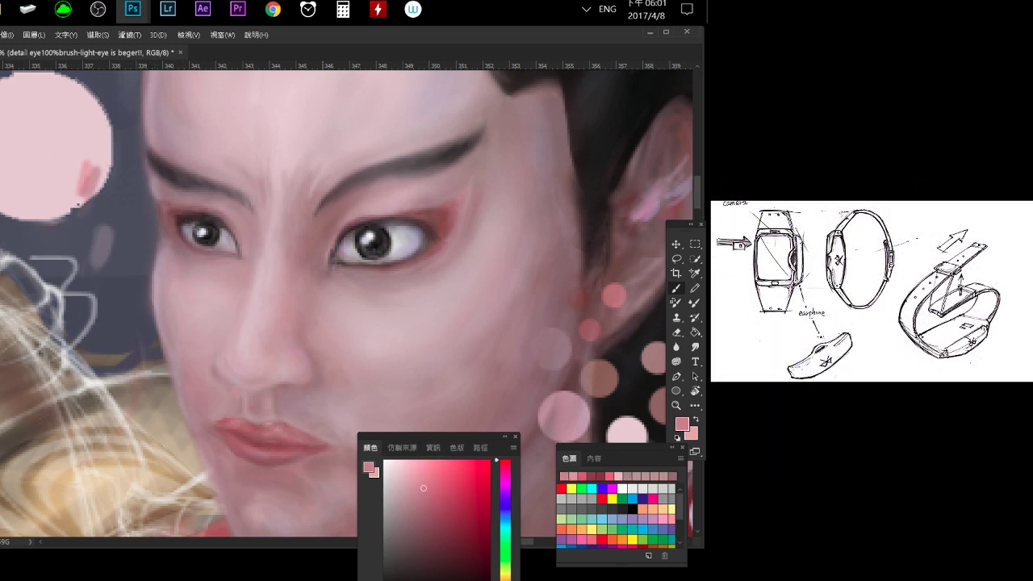
{"action": "left_click", "coordinate": [66, 206], "text": "alt"}
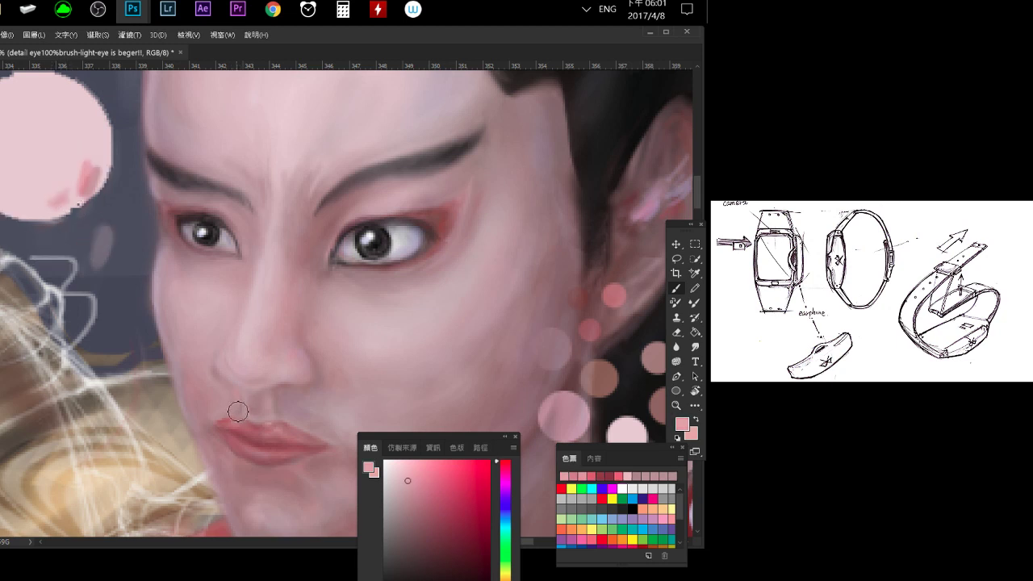
{"action": "left_click", "coordinate": [403, 502]}
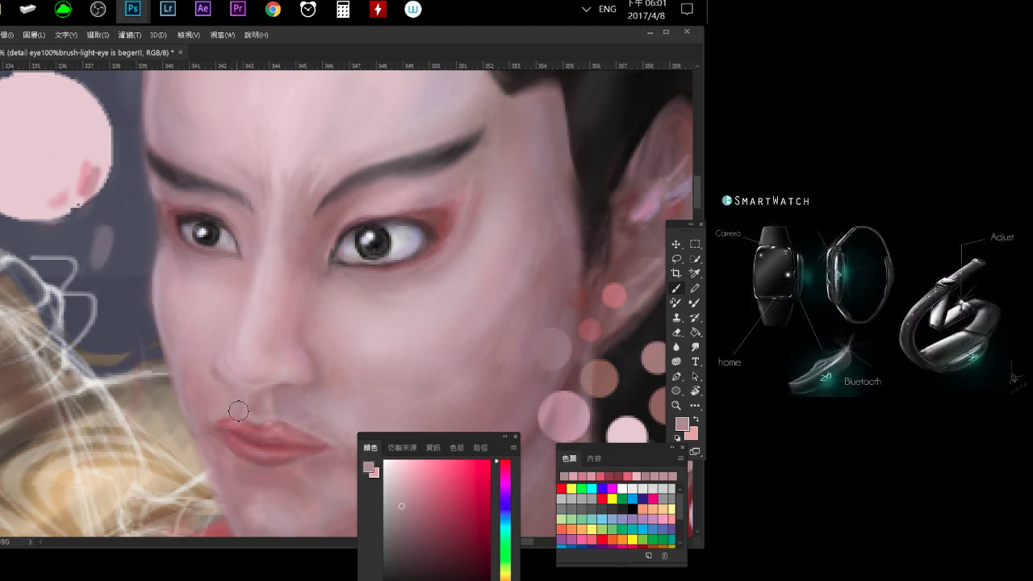
{"action": "left_click", "coordinate": [397, 493]}
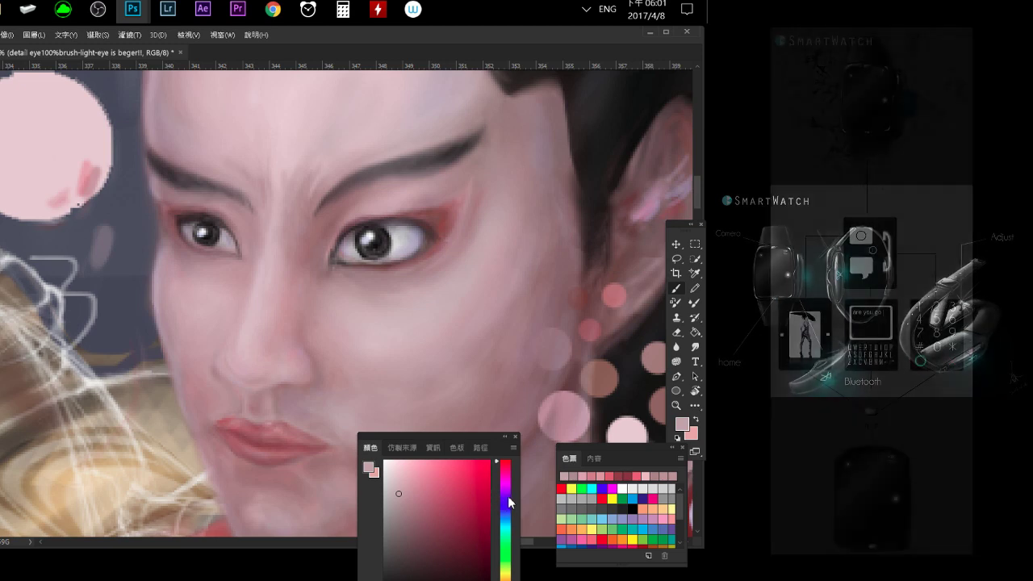
{"action": "left_click_drag", "start_coordinate": [505, 509], "coordinate": [505, 497]}
{"action": "scroll", "coordinate": [512, 391], "scroll_direction": "down", "scroll_amount": 3}
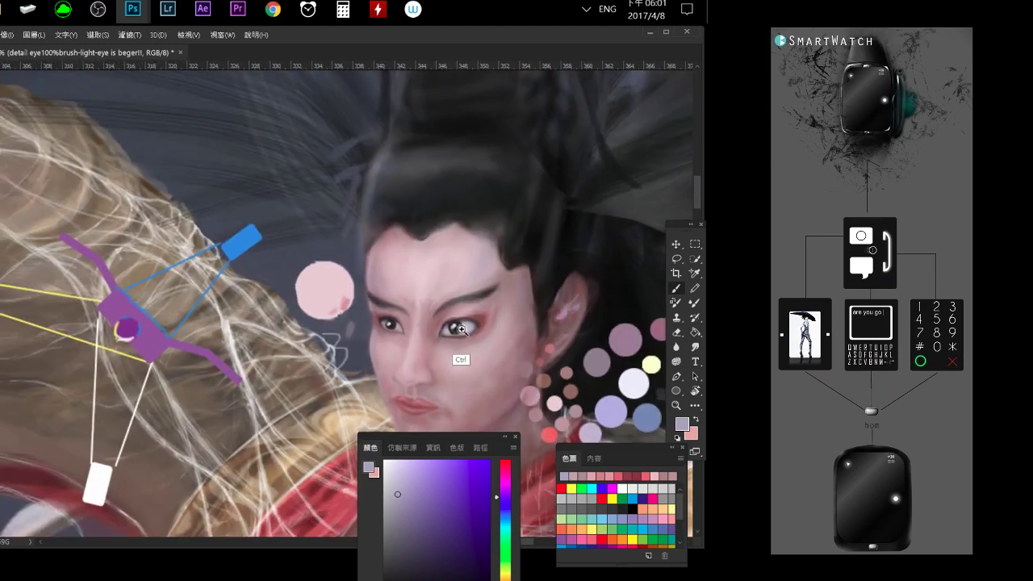
{"action": "scroll", "coordinate": [512, 391], "scroll_direction": "down", "scroll_amount": 2}
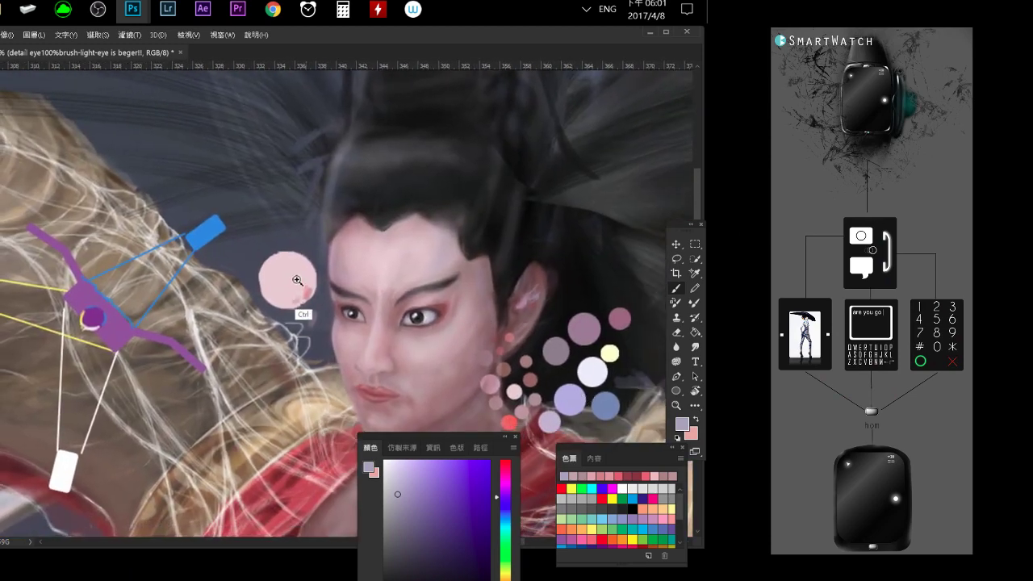
{"action": "scroll", "coordinate": [298, 295], "scroll_direction": "up", "scroll_amount": 2}
{"action": "scroll", "coordinate": [339, 362], "scroll_direction": "up", "scroll_amount": 2}
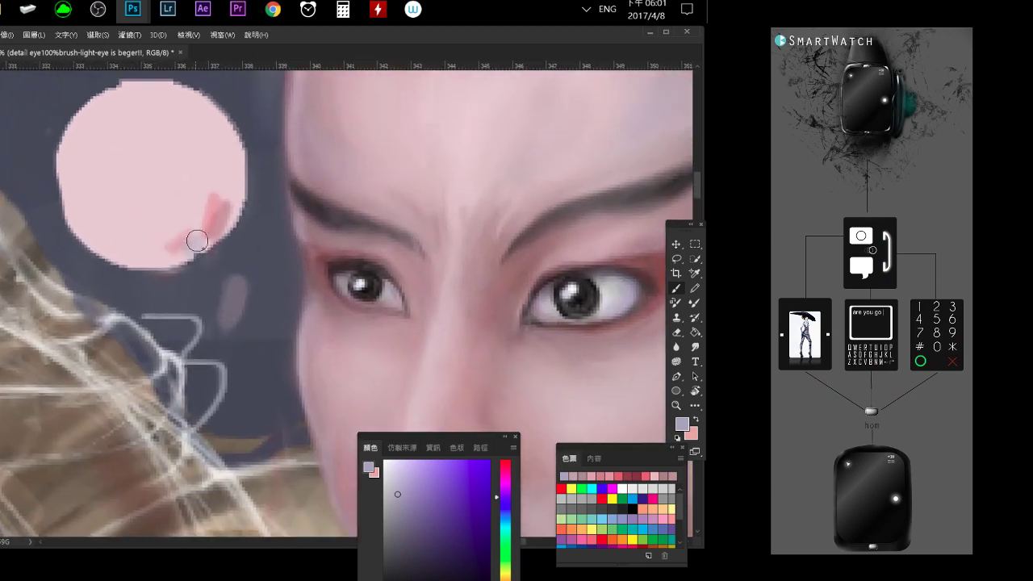
{"action": "scroll", "coordinate": [207, 212], "scroll_direction": "down", "scroll_amount": 3}
{"action": "scroll", "coordinate": [316, 364], "scroll_direction": "down", "scroll_amount": 1}
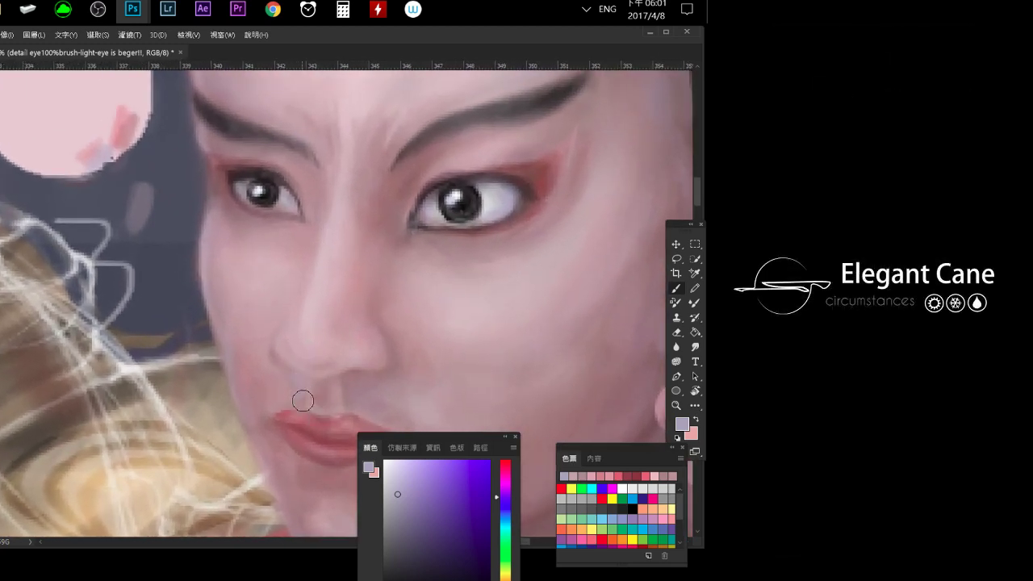
Sample the skin pink and the darker lip pink from the face.
{"action": "scroll", "coordinate": [292, 365], "scroll_direction": "up", "scroll_amount": 1}
{"action": "left_click", "coordinate": [398, 479]}
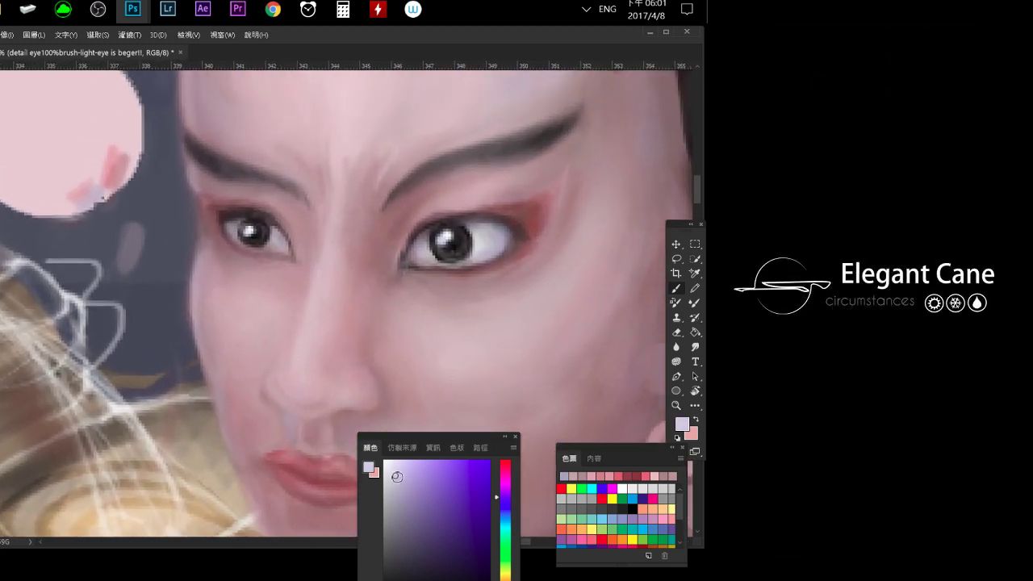
{"action": "left_click", "coordinate": [286, 427], "text": "alt"}
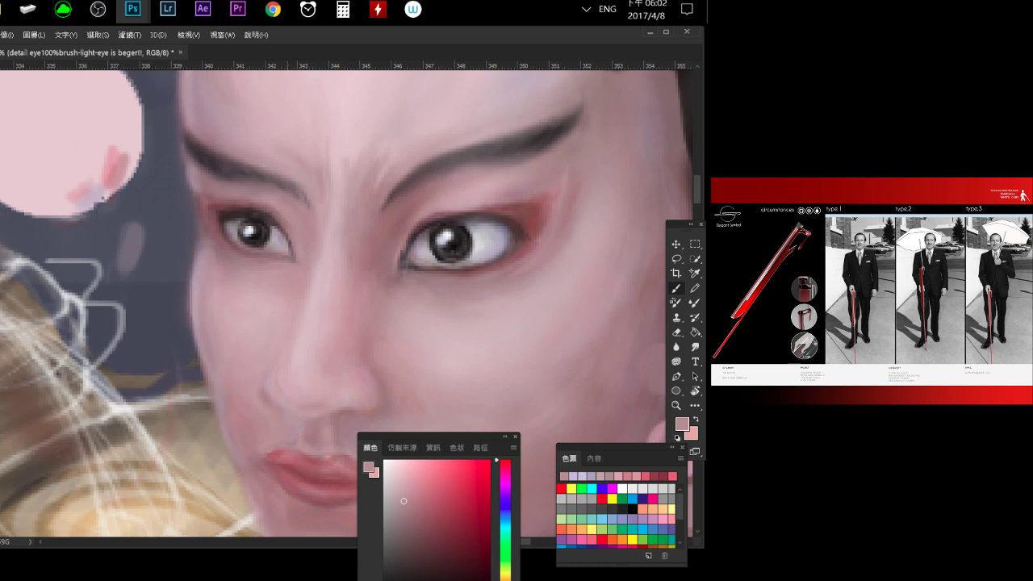
{"action": "left_click", "coordinate": [290, 420], "text": "alt"}
{"action": "left_click_drag", "start_coordinate": [292, 428], "coordinate": [237, 357]}
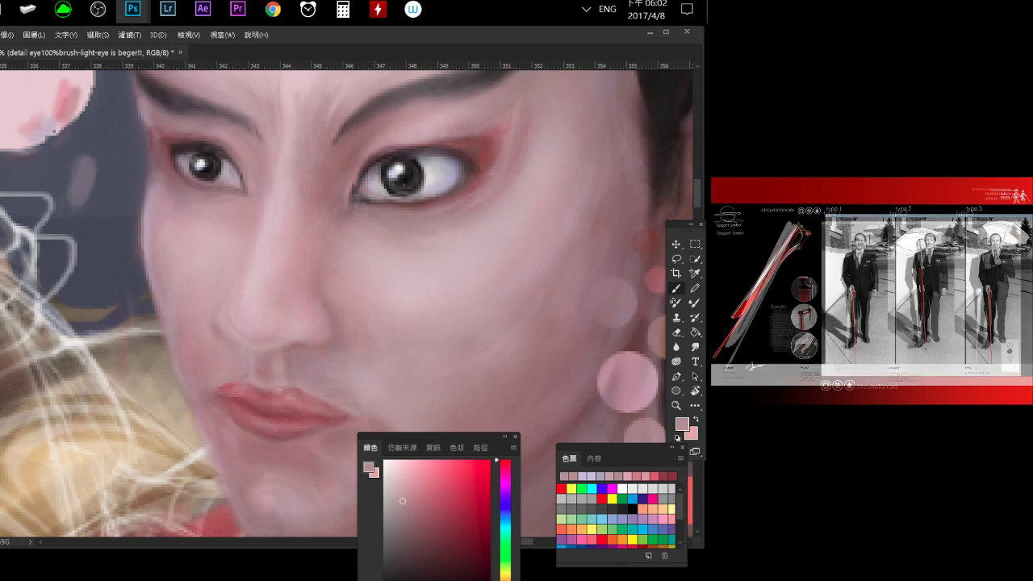
{"action": "left_click", "coordinate": [231, 388], "text": "alt"}
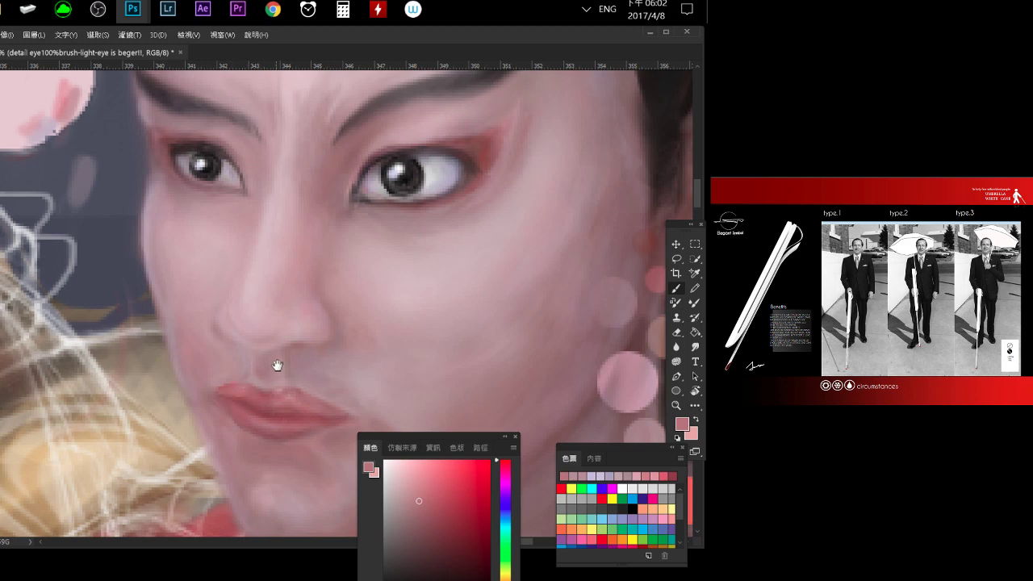
Zoom into the lips and extend the upper lip's left corner leftward in lip pink.
{"action": "left_click_drag", "start_coordinate": [277, 366], "coordinate": [266, 281]}
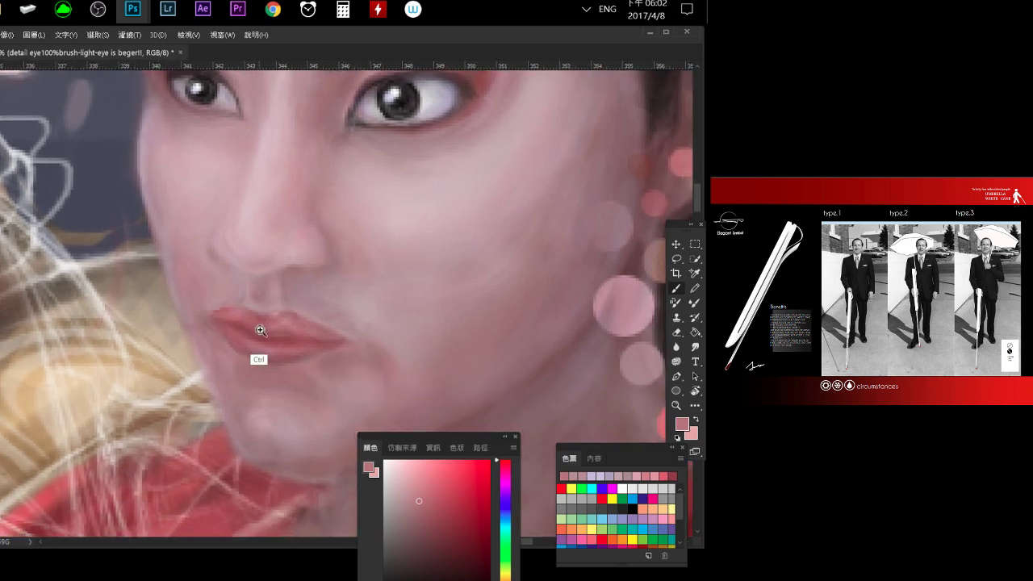
{"action": "left_click", "coordinate": [263, 348], "text": "ctrl"}
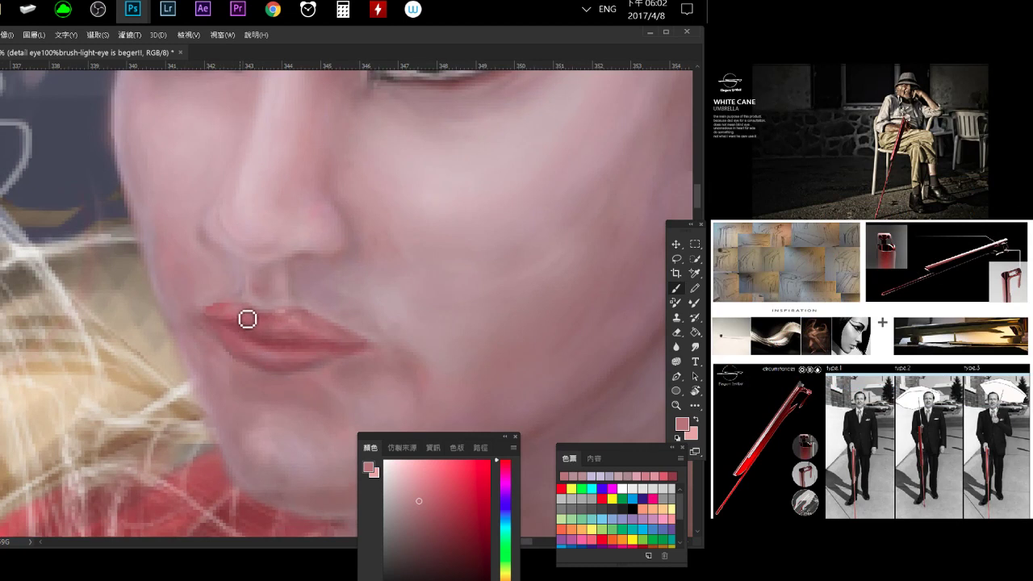
{"action": "left_click", "coordinate": [243, 313], "text": "alt"}
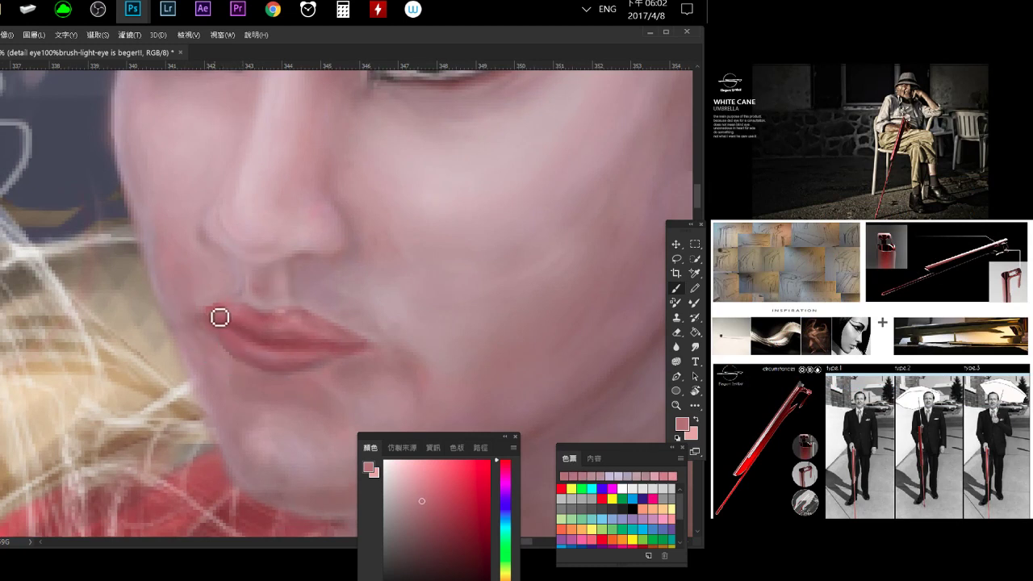
{"action": "left_click_drag", "start_coordinate": [199, 330], "coordinate": [207, 312]}
Show the red sketch lines, sample colours near the lips, and zoom to check the face.
{"action": "key", "text": "ctrl+comma"}
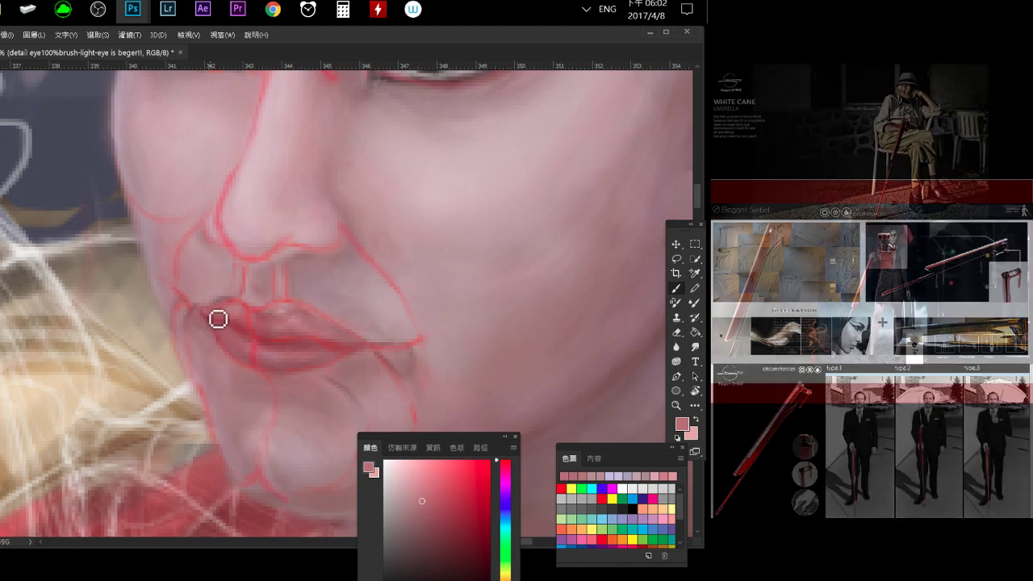
{"action": "left_click", "coordinate": [217, 318], "text": "alt"}
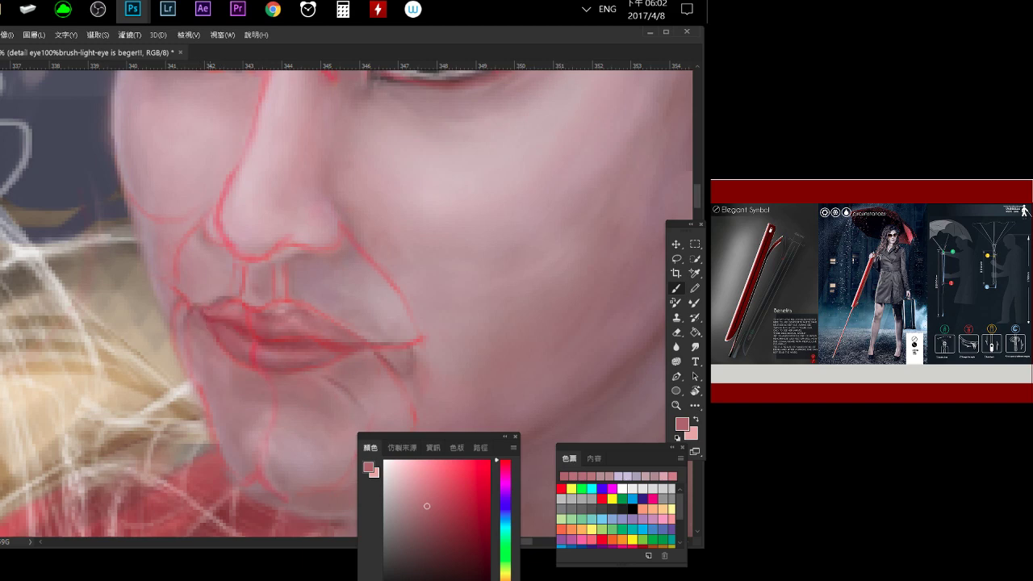
{"action": "left_click", "coordinate": [208, 331], "text": "alt"}
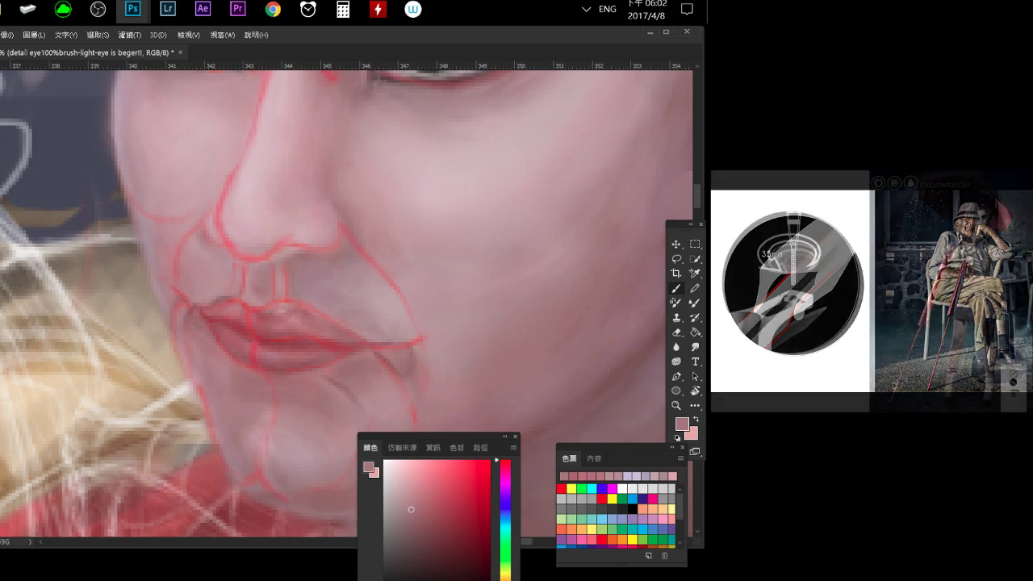
{"action": "left_click_drag", "start_coordinate": [292, 349], "coordinate": [264, 303]}
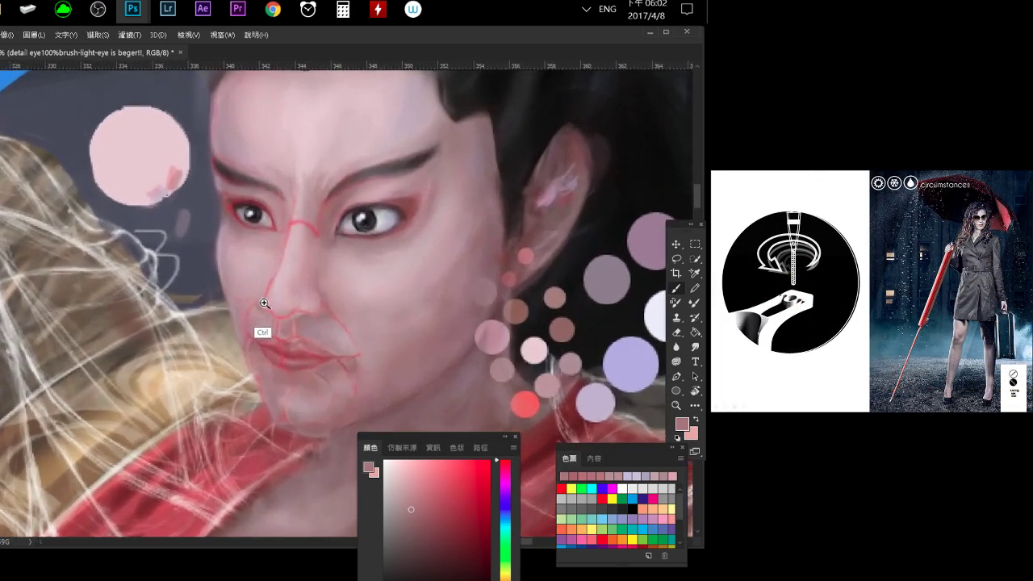
{"action": "left_click", "coordinate": [288, 360]}
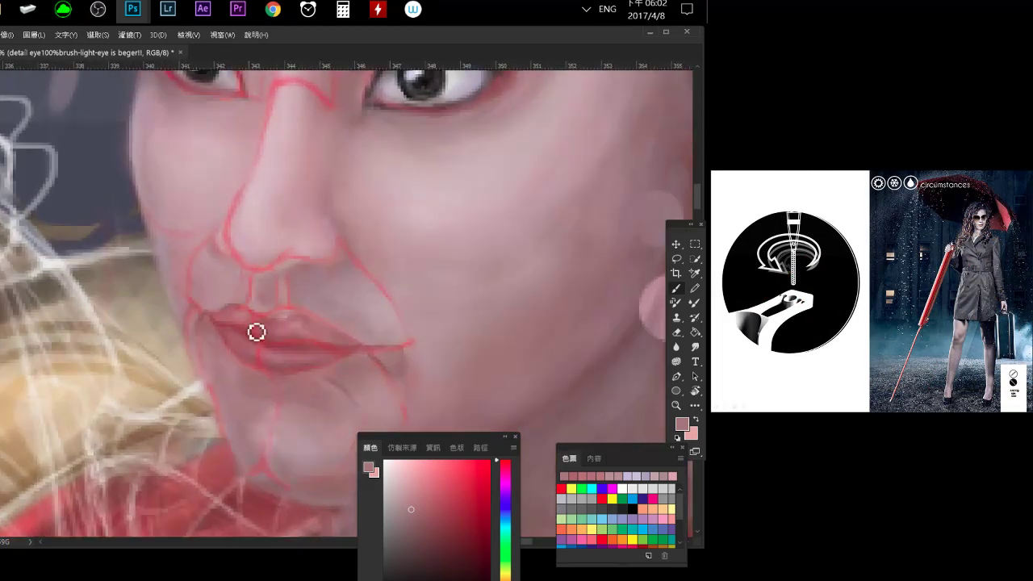
{"action": "mouse_move", "coordinate": [260, 390]}
{"action": "left_mouse_down"}
{"action": "mouse_move", "coordinate": [223, 355]}
{"action": "mouse_move", "coordinate": [262, 399]}
{"action": "left_mouse_up"}
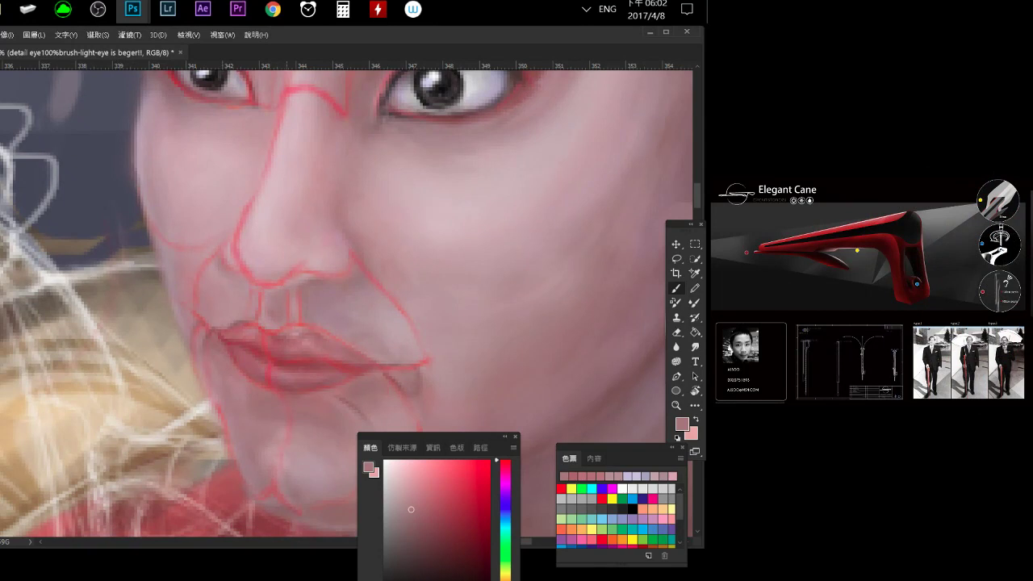
Switch the working layer to the sketch, then the center line layer.
{"action": "key", "text": "alt+bracketleft"}
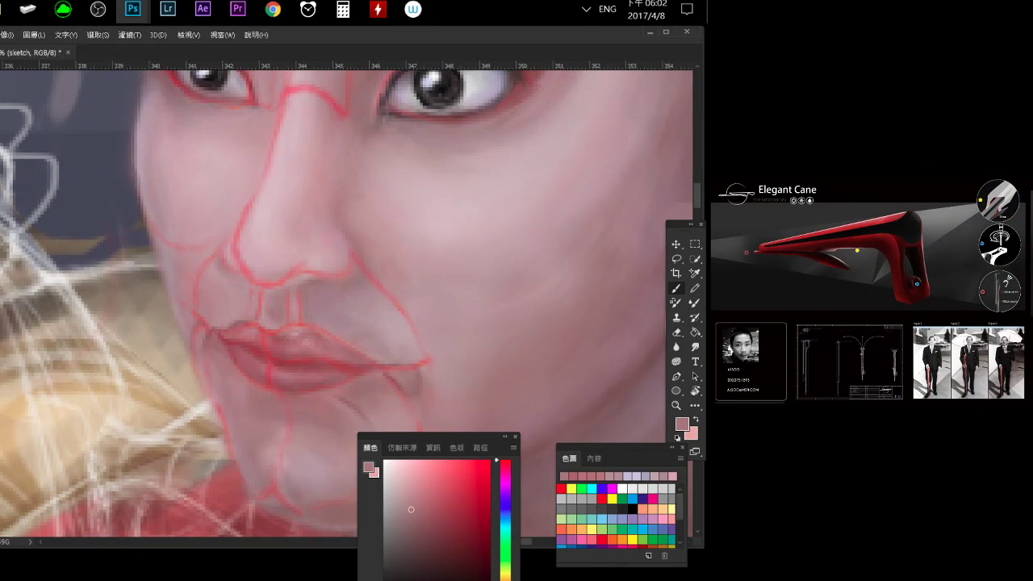
{"action": "key", "text": "alt+bracketleft"}
{"action": "key", "text": "e"}
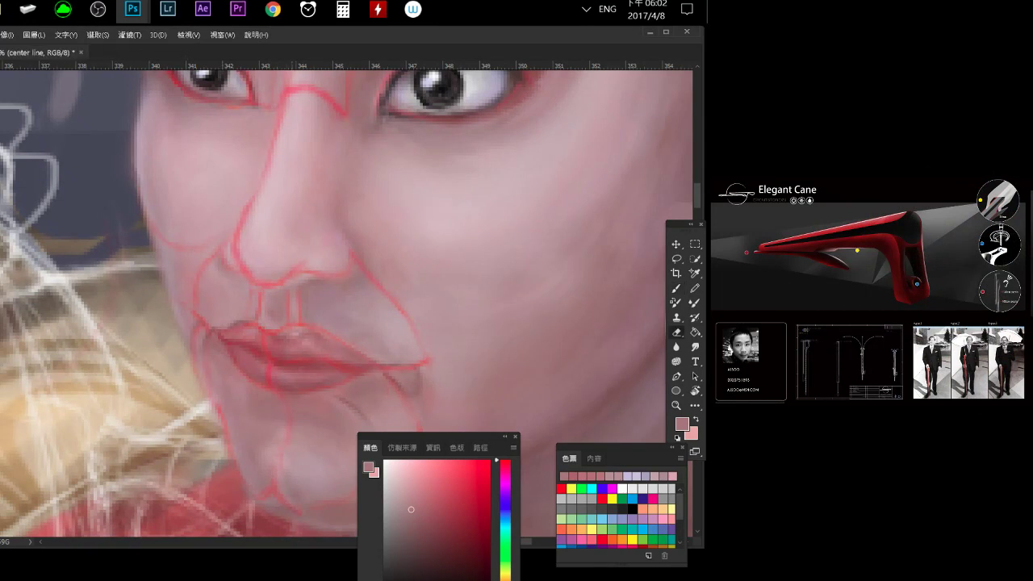
{"action": "key", "text": "b"}
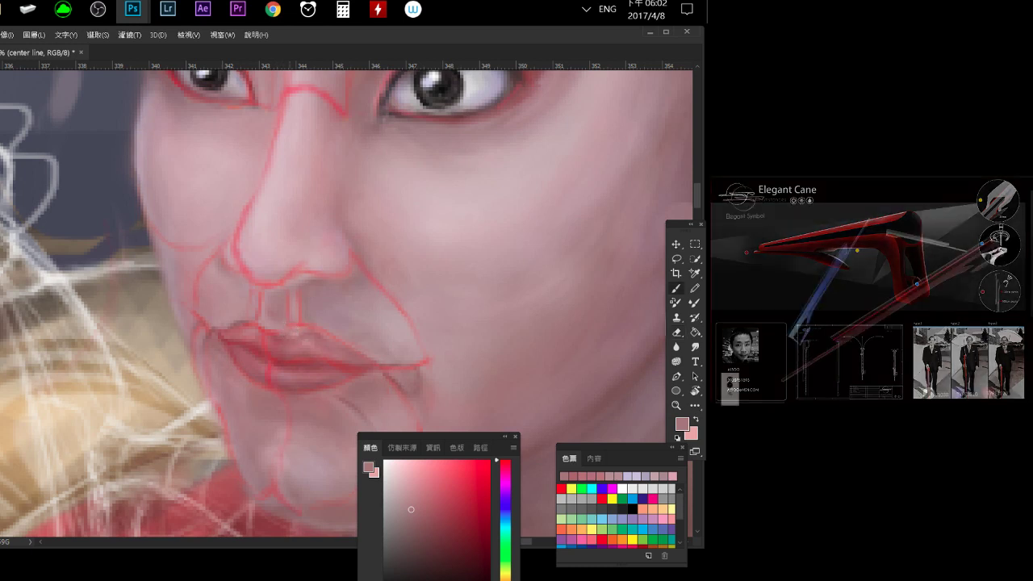
Pick a bright red and touch up the upper lip, alternating brush and eraser.
{"action": "left_click_drag", "start_coordinate": [484, 469], "coordinate": [475, 473]}
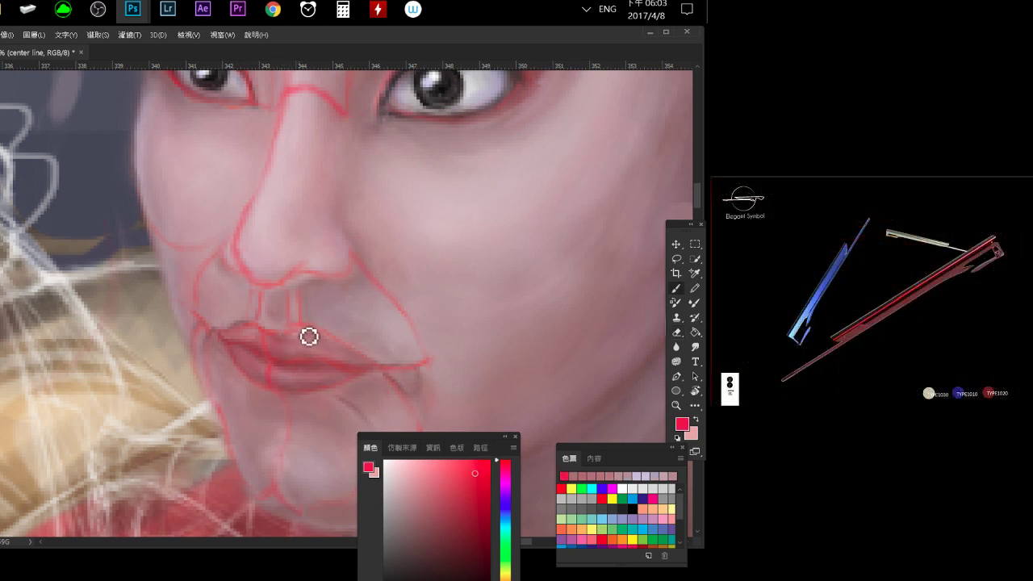
{"action": "key", "text": "e"}
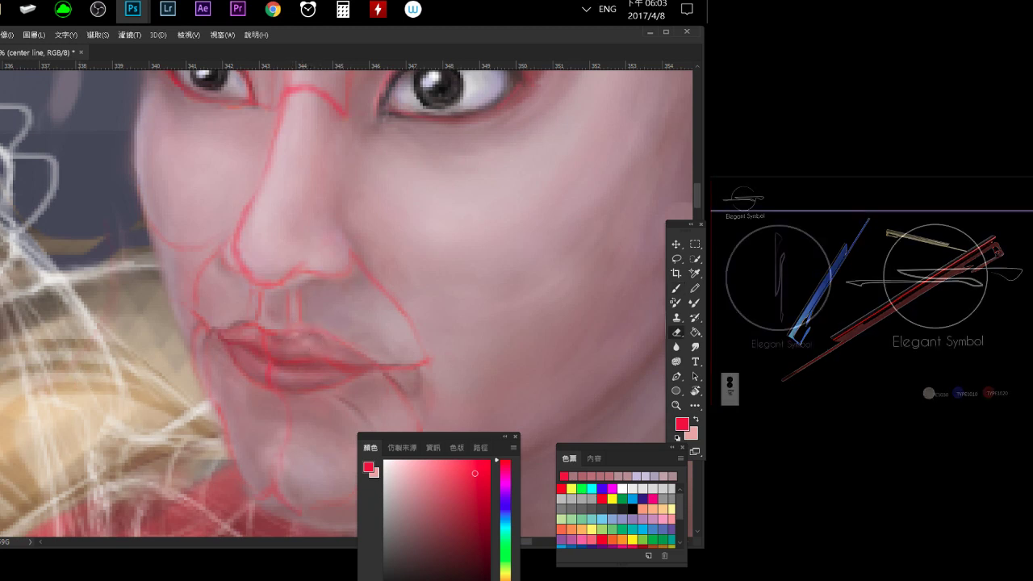
{"action": "key", "text": "b"}
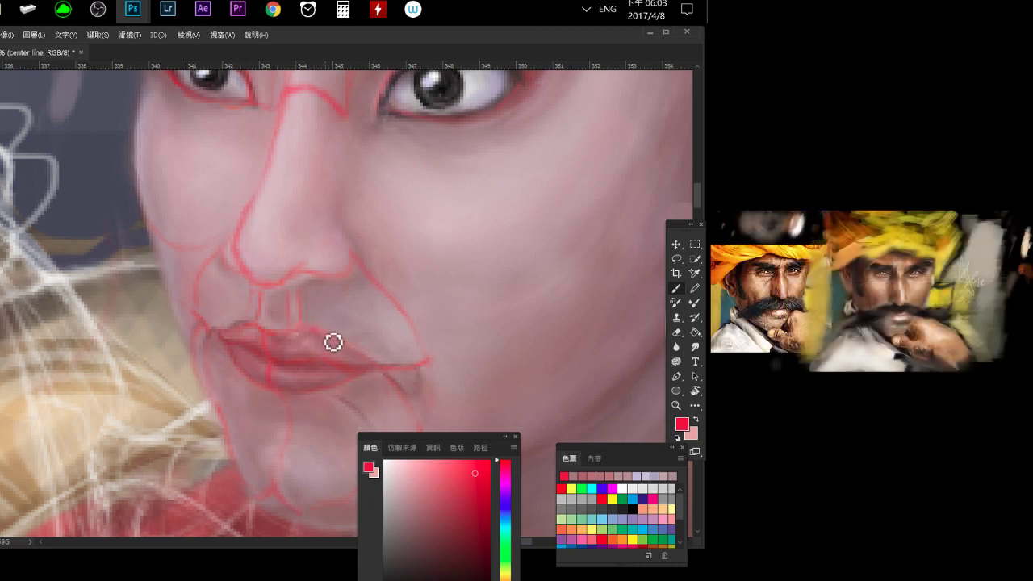
{"action": "key", "text": "e"}
{"action": "key", "text": "b"}
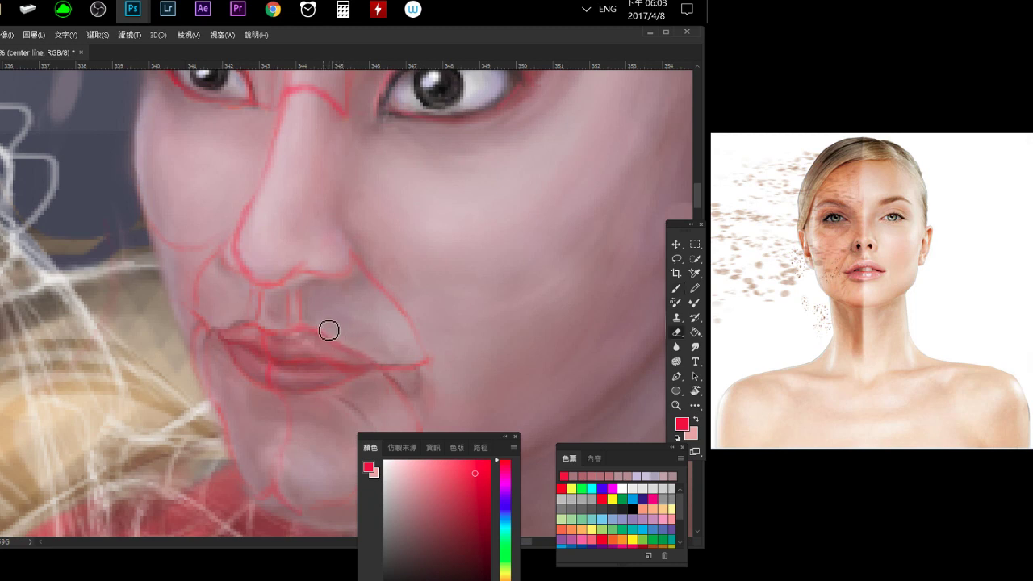
{"action": "key", "text": "b"}
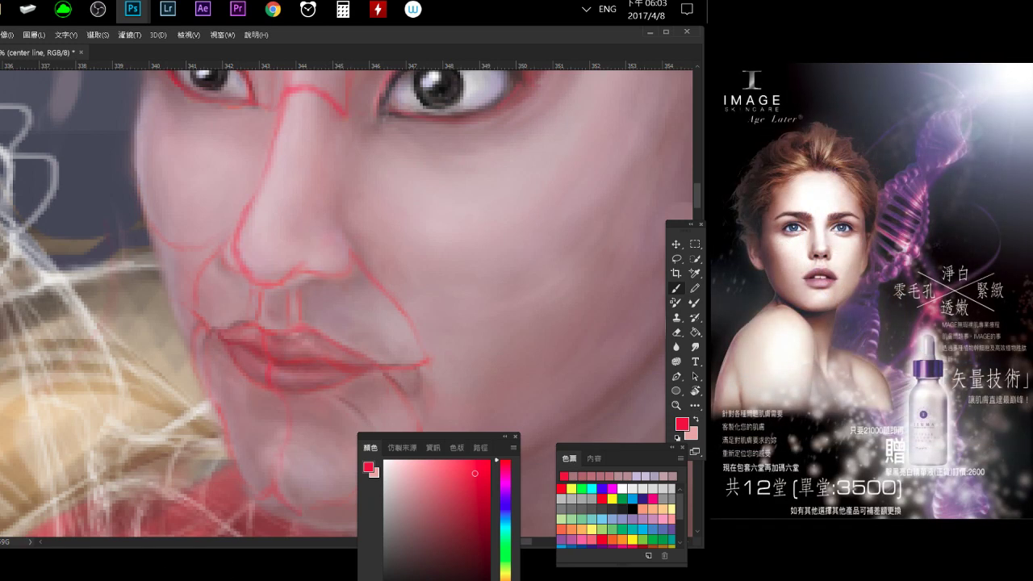
{"action": "key", "text": "F5"}
Dock the brush settings panel beside the canvas at the bottom-left.
{"action": "left_click_drag", "start_coordinate": [298, 401], "coordinate": [245, 448]}
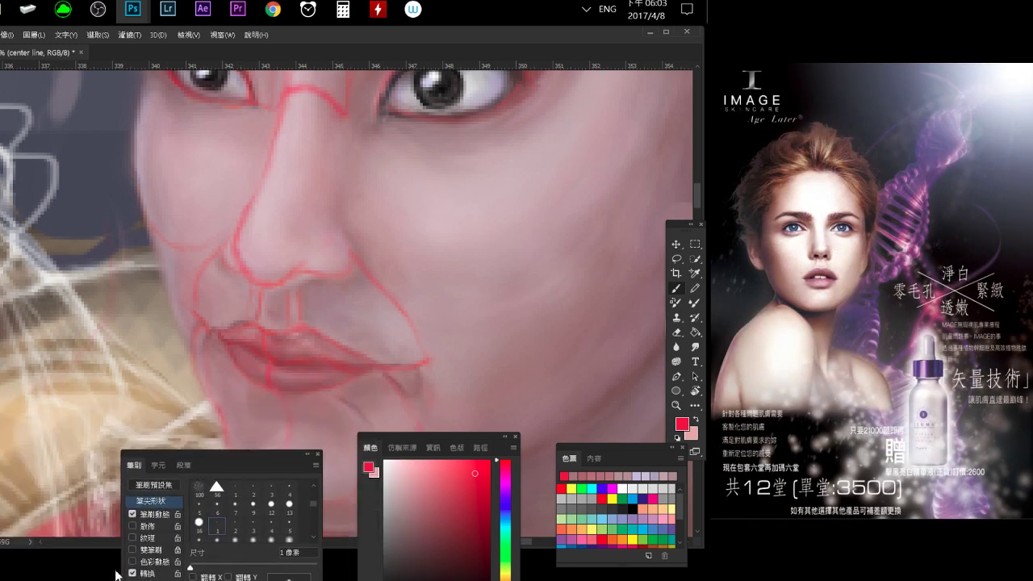
{"action": "mouse_move", "coordinate": [117, 574]}
{"action": "left_mouse_down"}
{"action": "mouse_move", "coordinate": [105, 551]}
{"action": "mouse_move", "coordinate": [210, 282]}
{"action": "mouse_move", "coordinate": [131, 147]}
{"action": "mouse_move", "coordinate": [134, 569]}
{"action": "left_mouse_up"}
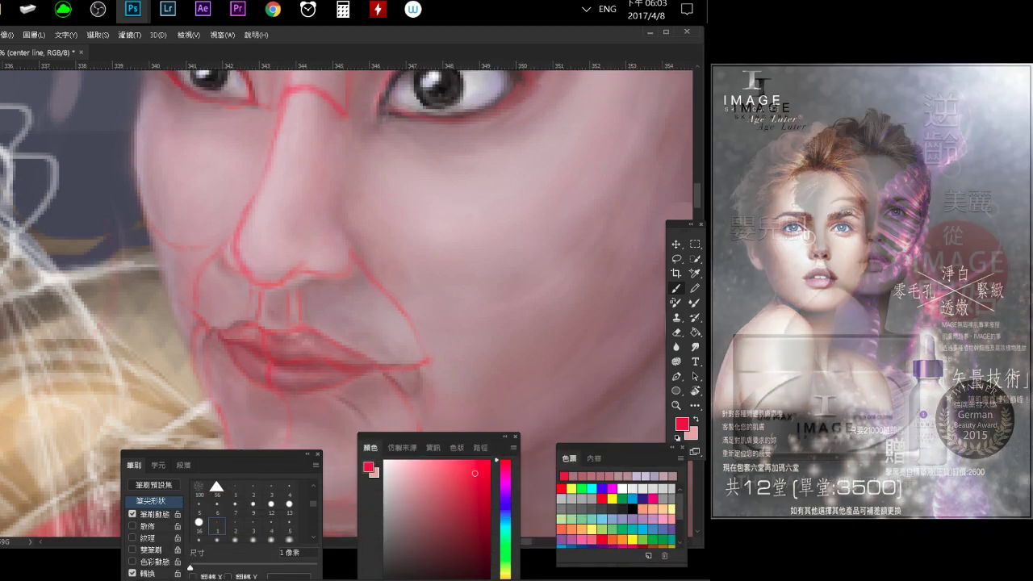
{"action": "left_click_drag", "start_coordinate": [203, 459], "coordinate": [210, 473]}
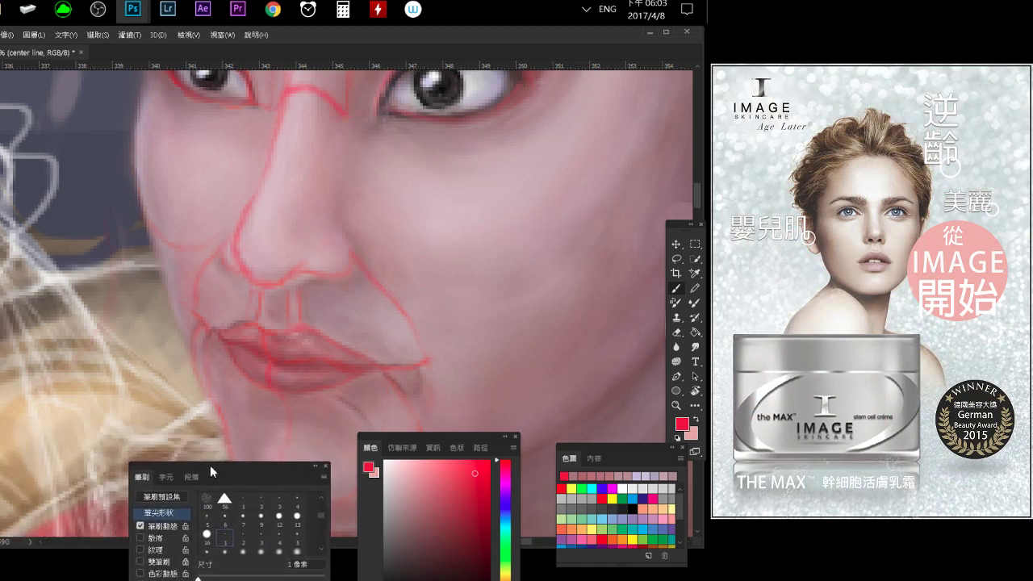
Draw a thin 1 px line at the upper lip's left corner, cleaning with the 3 px eraser.
{"action": "key", "text": "e"}
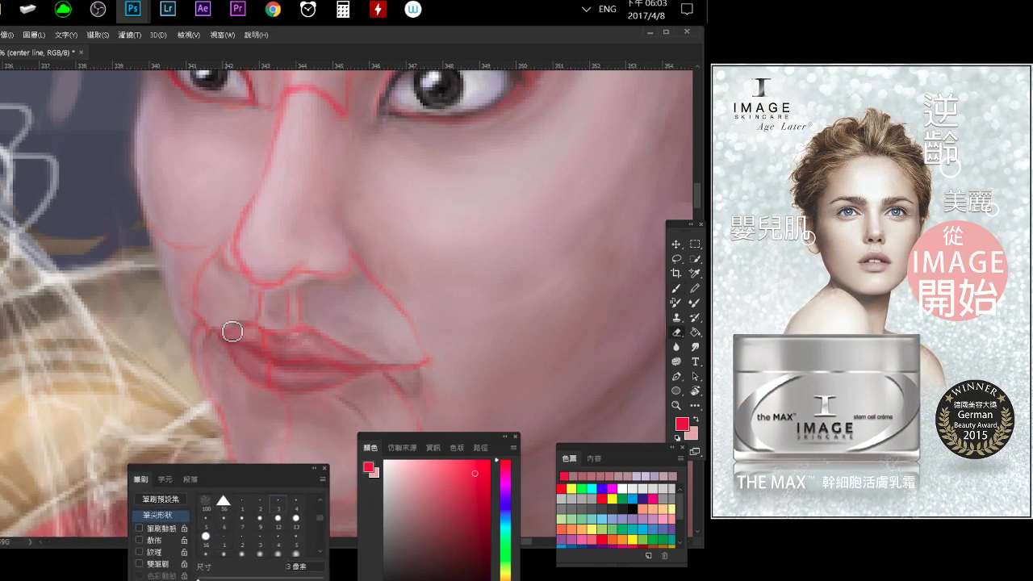
{"action": "key", "text": "b"}
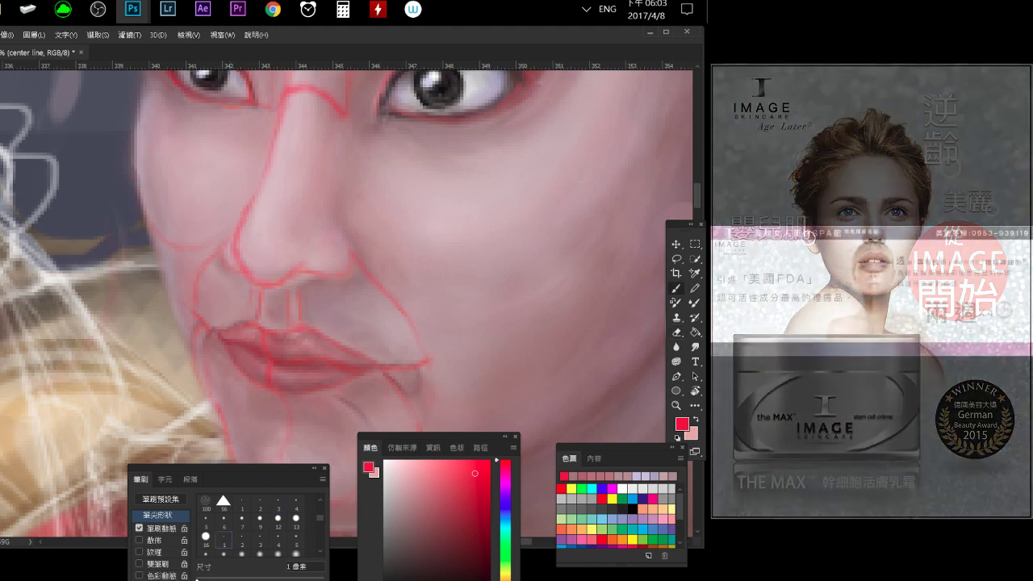
{"action": "left_click_drag", "start_coordinate": [217, 353], "coordinate": [236, 333]}
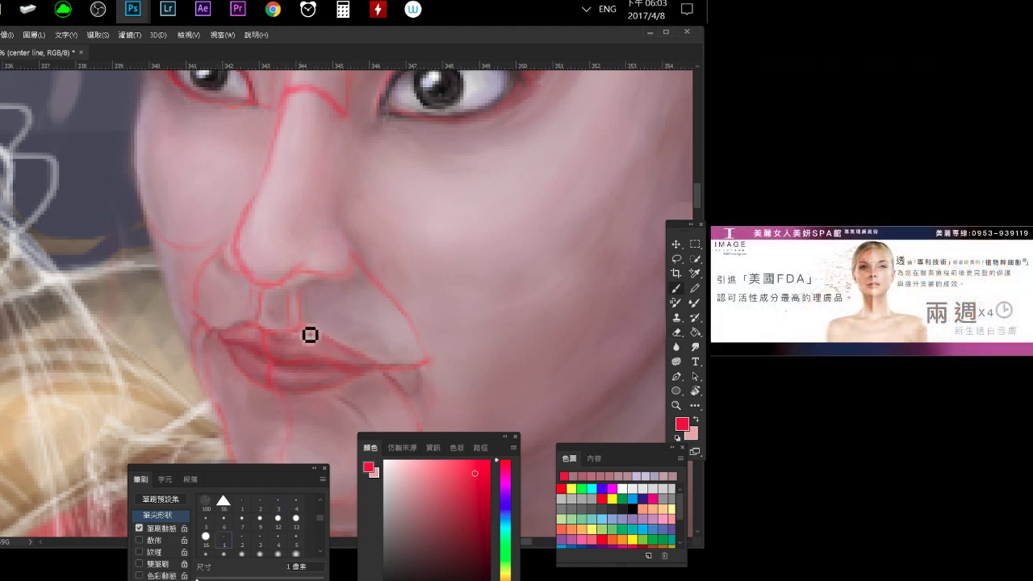
{"action": "key", "text": "e"}
{"action": "key", "text": "b"}
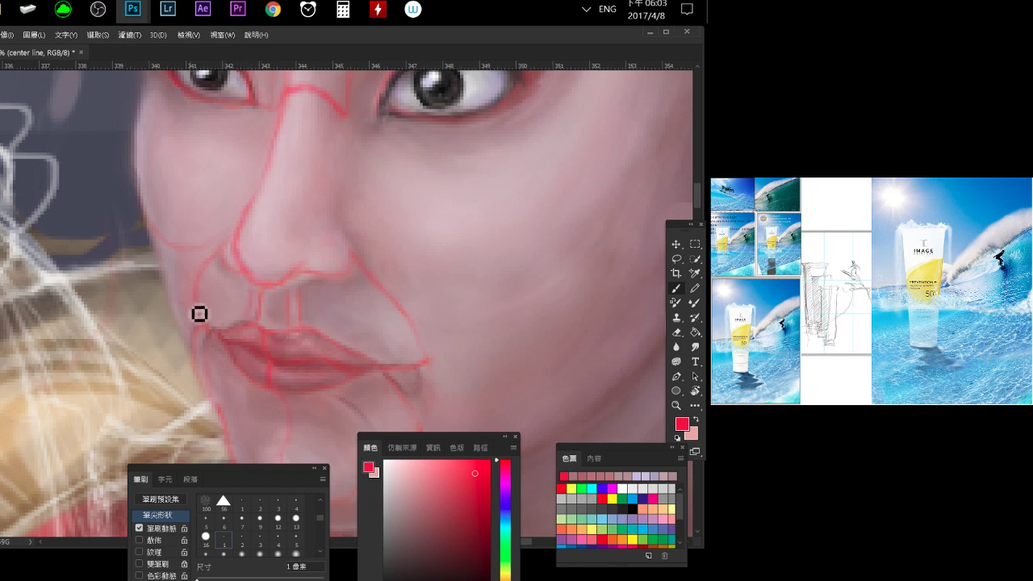
{"action": "key", "text": "e"}
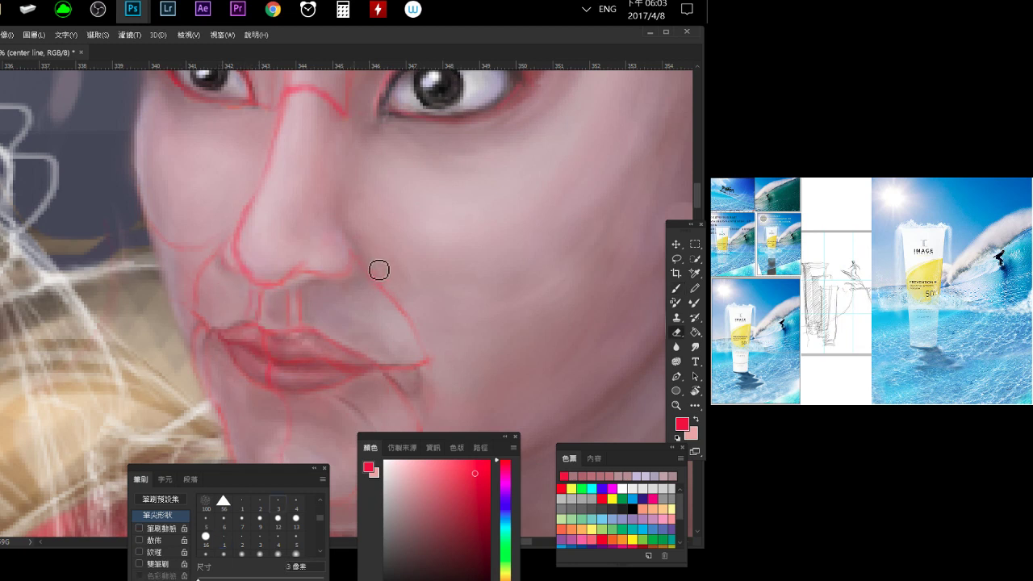
{"action": "key", "text": "b"}
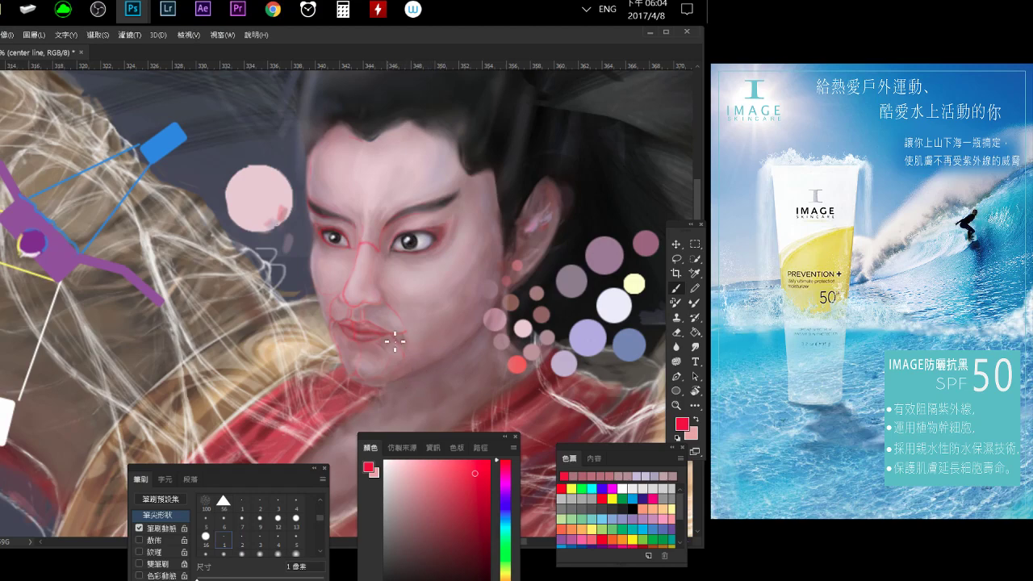
Select the 3 px eraser and zoom in close on the mouth and chin.
{"action": "scroll", "coordinate": [399, 339], "scroll_direction": "up", "scroll_amount": 1}
{"action": "scroll", "coordinate": [415, 373], "scroll_direction": "up", "scroll_amount": 1}
{"action": "scroll", "coordinate": [422, 383], "scroll_direction": "up", "scroll_amount": 2}
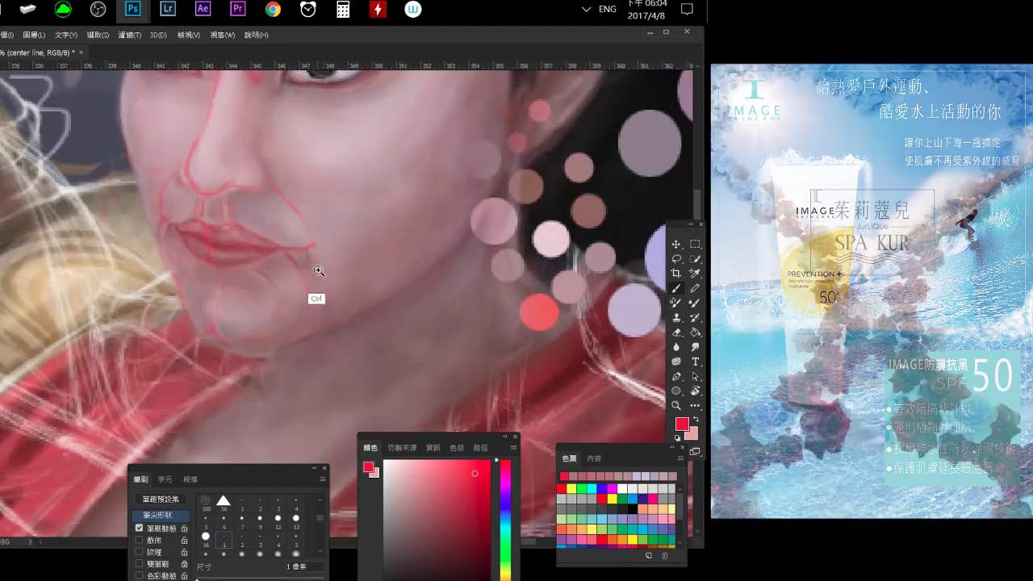
{"action": "scroll", "coordinate": [316, 293], "scroll_direction": "up", "scroll_amount": 1}
{"action": "key", "text": "e"}
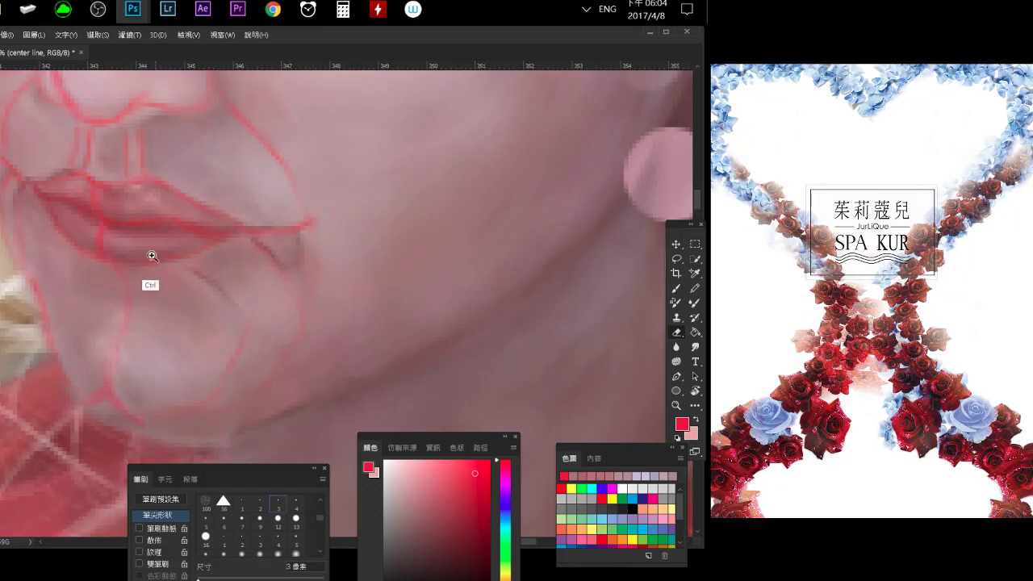
{"action": "scroll", "coordinate": [153, 258], "scroll_direction": "down", "scroll_amount": 1}
{"action": "scroll", "coordinate": [234, 279], "scroll_direction": "down", "scroll_amount": 2}
{"action": "scroll", "coordinate": [274, 282], "scroll_direction": "down", "scroll_amount": 2}
{"action": "scroll", "coordinate": [260, 277], "scroll_direction": "up", "scroll_amount": 1}
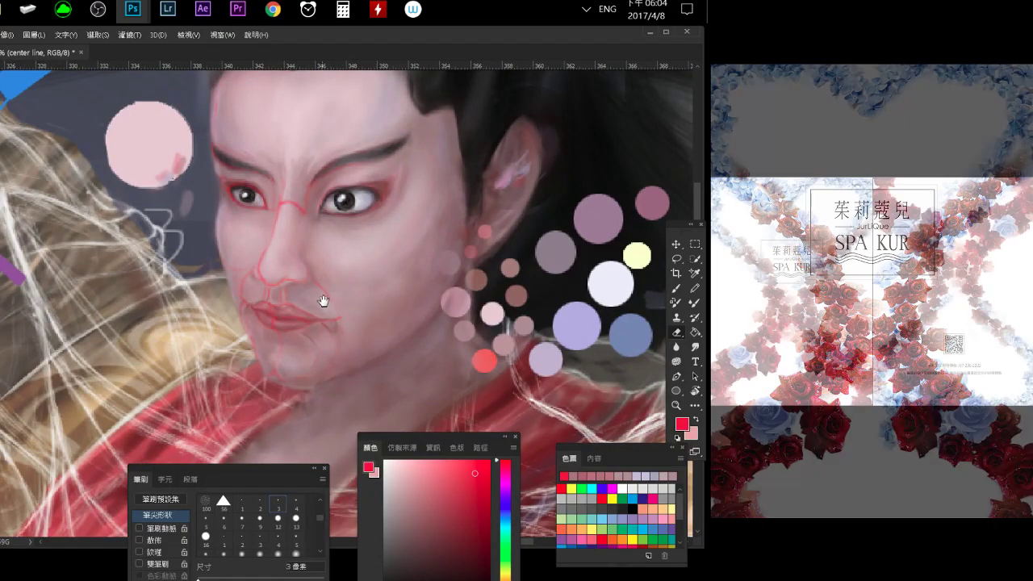
{"action": "scroll", "coordinate": [344, 365], "scroll_direction": "up", "scroll_amount": 2}
{"action": "left_click_drag", "start_coordinate": [343, 365], "coordinate": [272, 292]}
Refine the right mouth corner with 1 px brush and eraser touches, then zoom out.
{"action": "scroll", "coordinate": [304, 341], "scroll_direction": "up", "scroll_amount": 1}
{"action": "scroll", "coordinate": [304, 341], "scroll_direction": "up", "scroll_amount": 1}
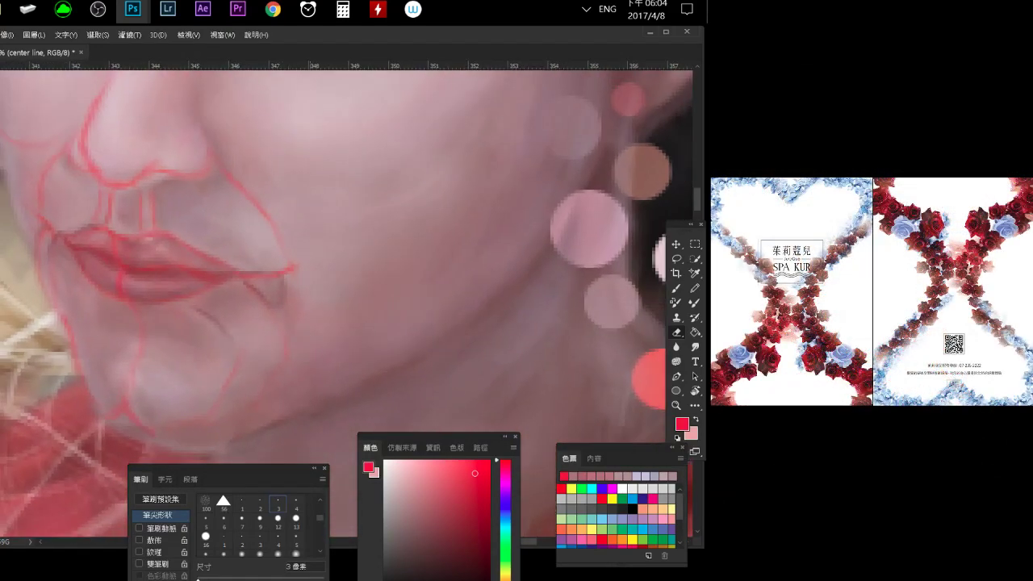
{"action": "key", "text": "b"}
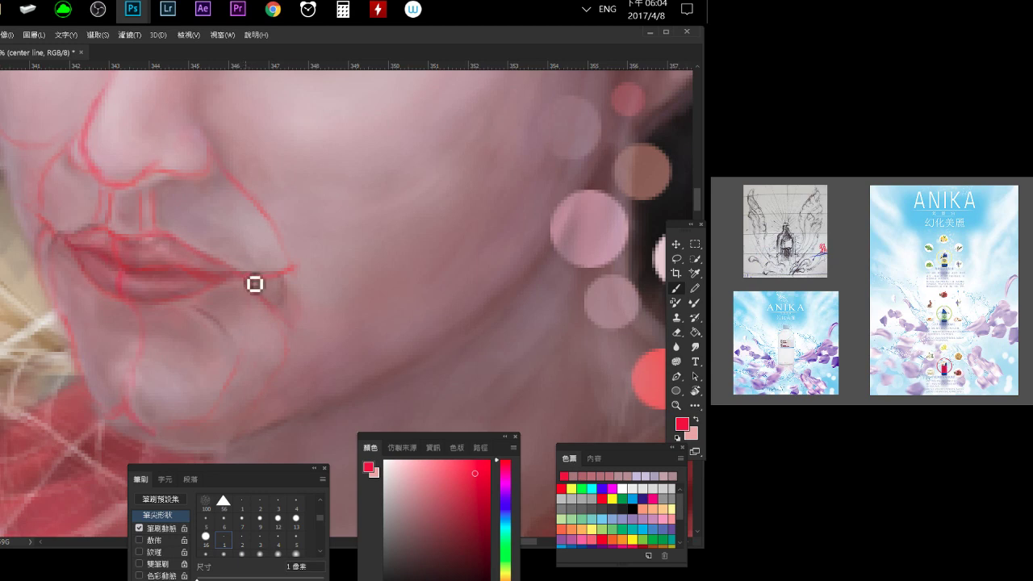
{"action": "key", "text": "e"}
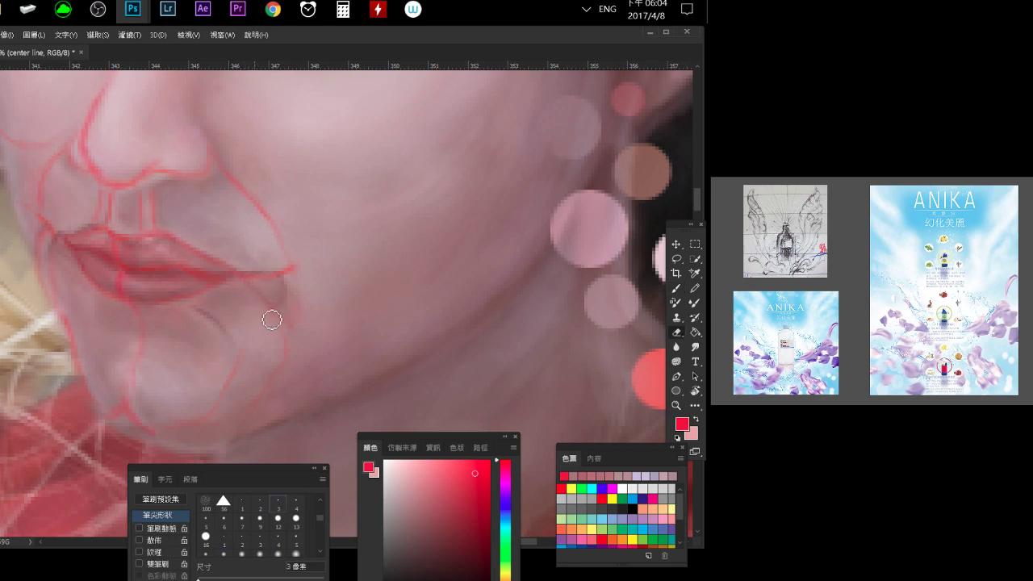
{"action": "scroll", "coordinate": [270, 313], "scroll_direction": "down", "scroll_amount": 2}
{"action": "key", "text": "b"}
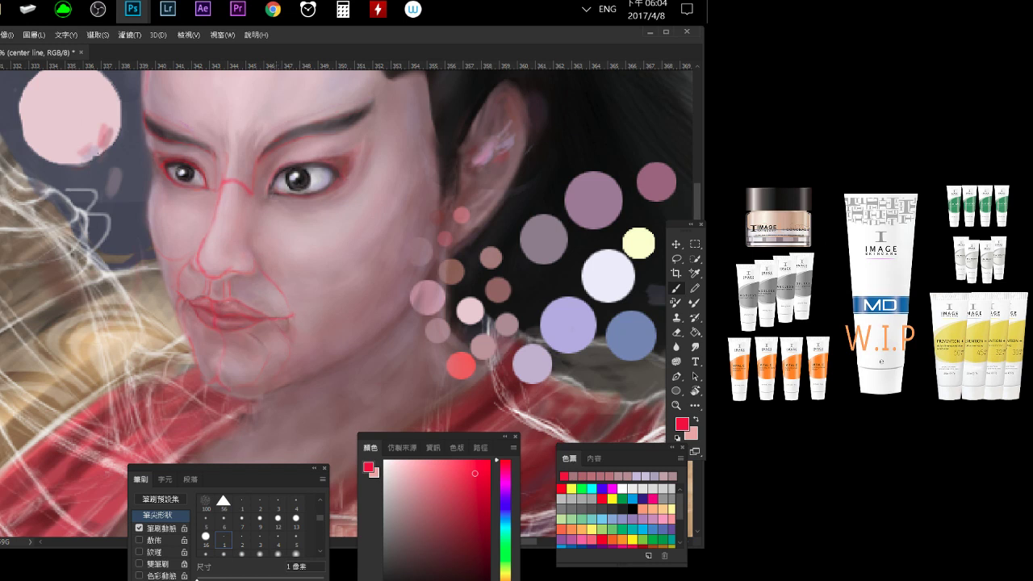
Touch up the right mouth corner, alternating a 1 px brush and a 3 px eraser.
{"action": "key", "text": "bracketright"}
{"action": "key", "text": "bracketright"}
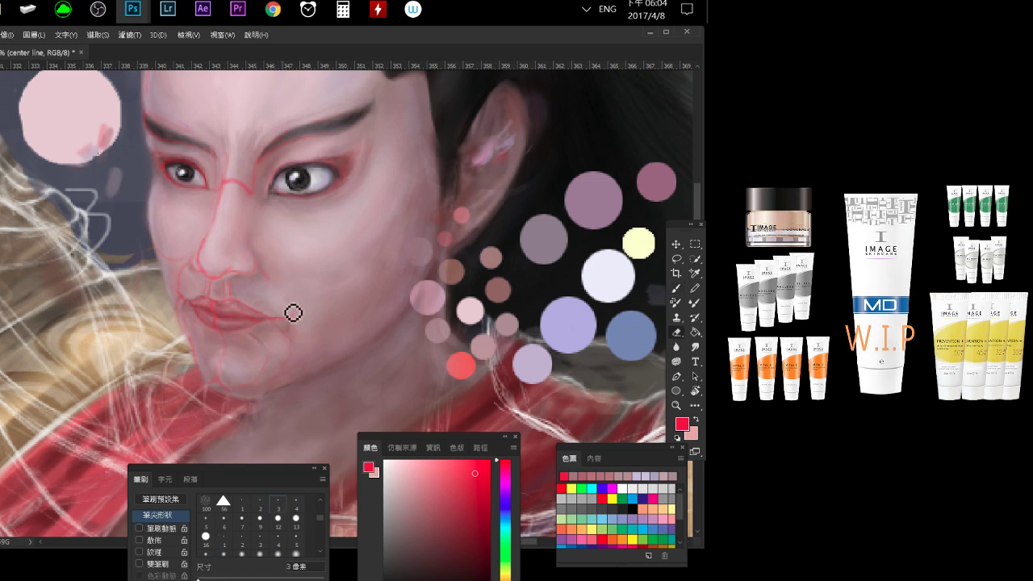
{"action": "key", "text": "comma"}
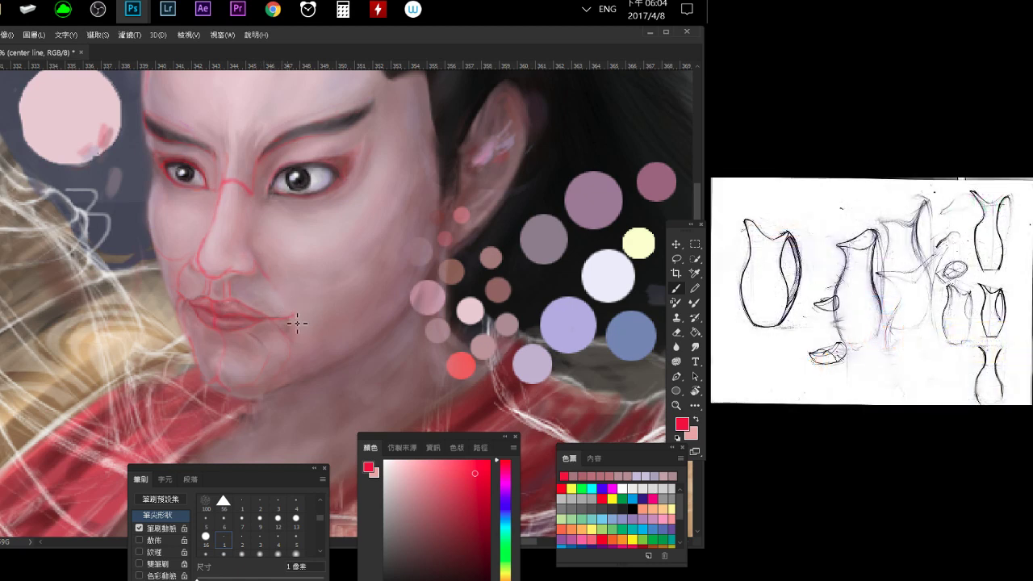
{"action": "key", "text": "e"}
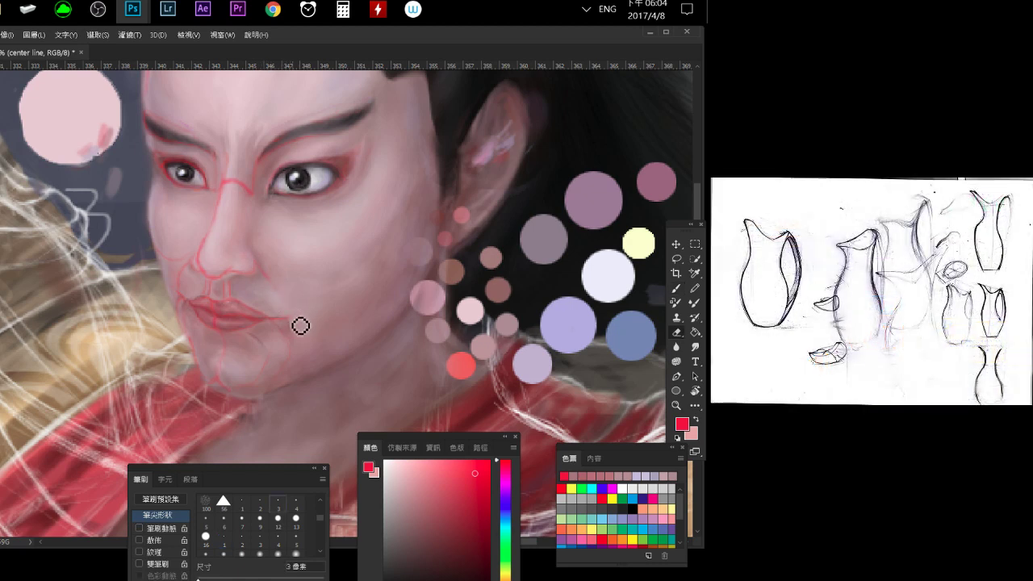
{"action": "key", "text": "b"}
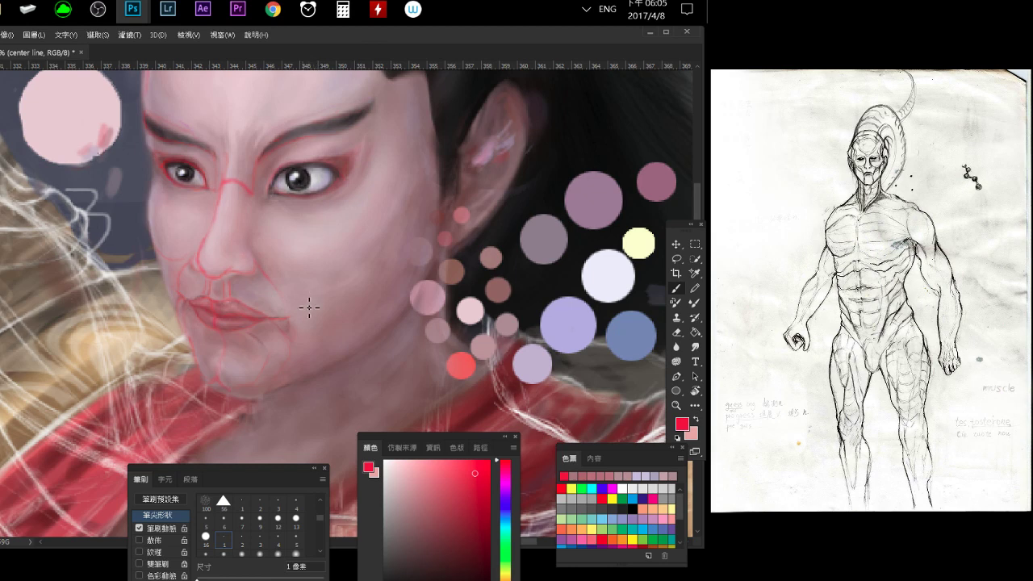
Scroll through HWMonitor's CPU and GPU temperatures, voltages, fan speeds and clocks.
{"action": "scroll", "coordinate": [279, 321], "scroll_direction": "up", "scroll_amount": 1}
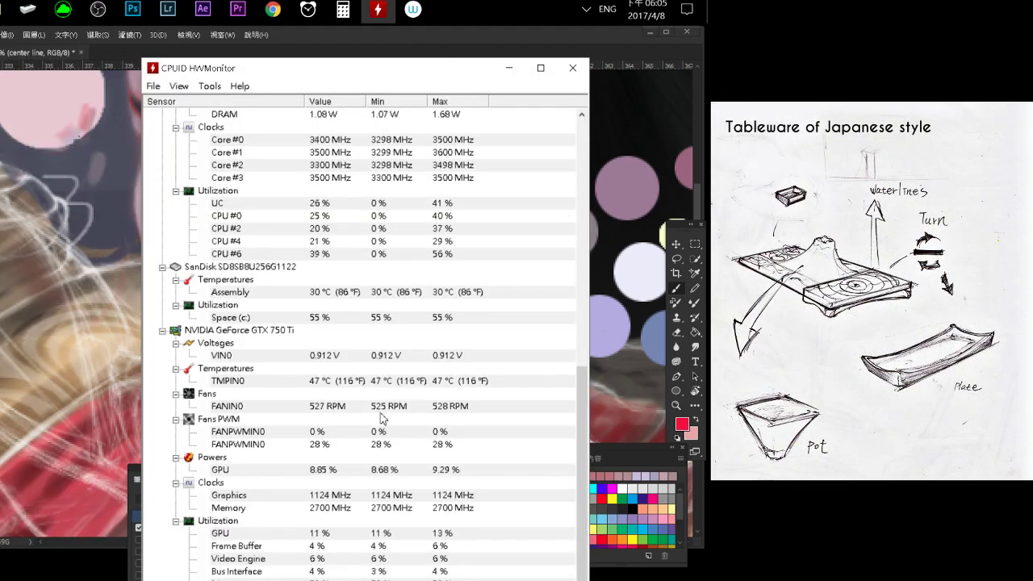
{"action": "scroll", "coordinate": [323, 399], "scroll_direction": "up", "scroll_amount": 1}
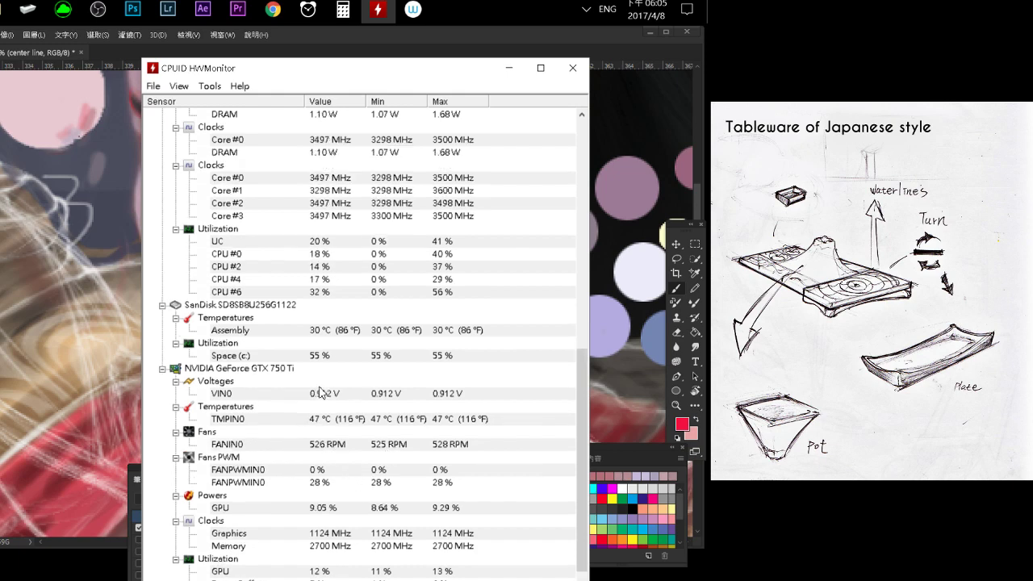
{"action": "scroll", "coordinate": [321, 395], "scroll_direction": "up", "scroll_amount": 3}
{"action": "scroll", "coordinate": [321, 395], "scroll_direction": "up", "scroll_amount": 4}
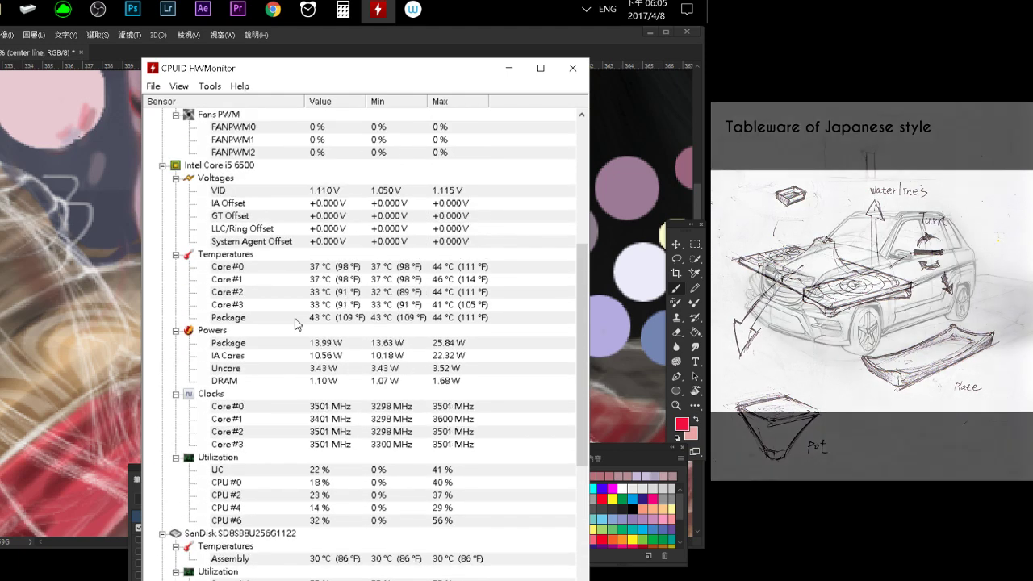
{"action": "scroll", "coordinate": [337, 335], "scroll_direction": "up", "scroll_amount": 1}
{"action": "scroll", "coordinate": [337, 334], "scroll_direction": "up", "scroll_amount": 2}
{"action": "scroll", "coordinate": [331, 331], "scroll_direction": "up", "scroll_amount": 2}
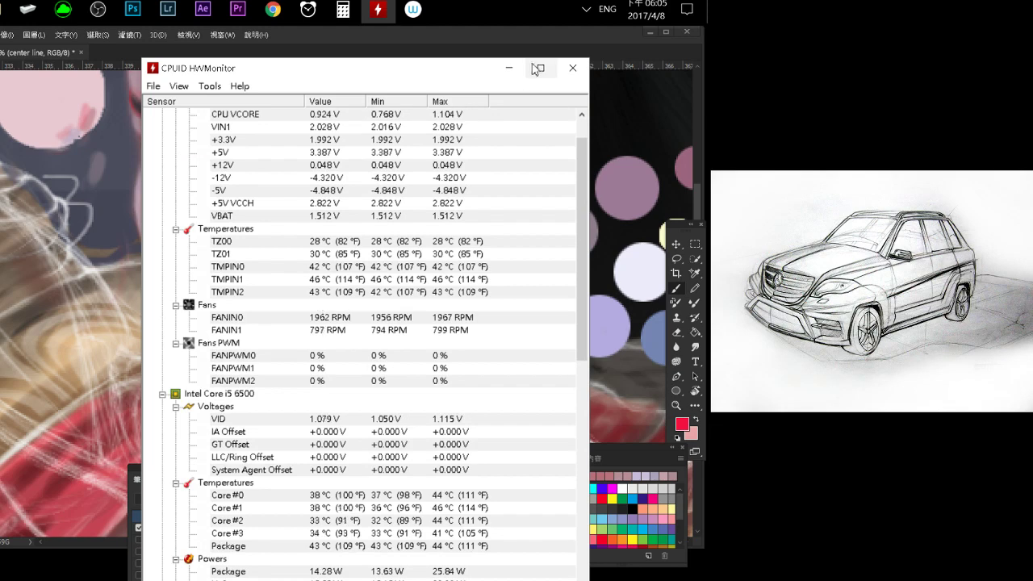
Close HWMonitor, zoom in on the lips and start refining the lower lip contour.
{"action": "left_click", "coordinate": [567, 69]}
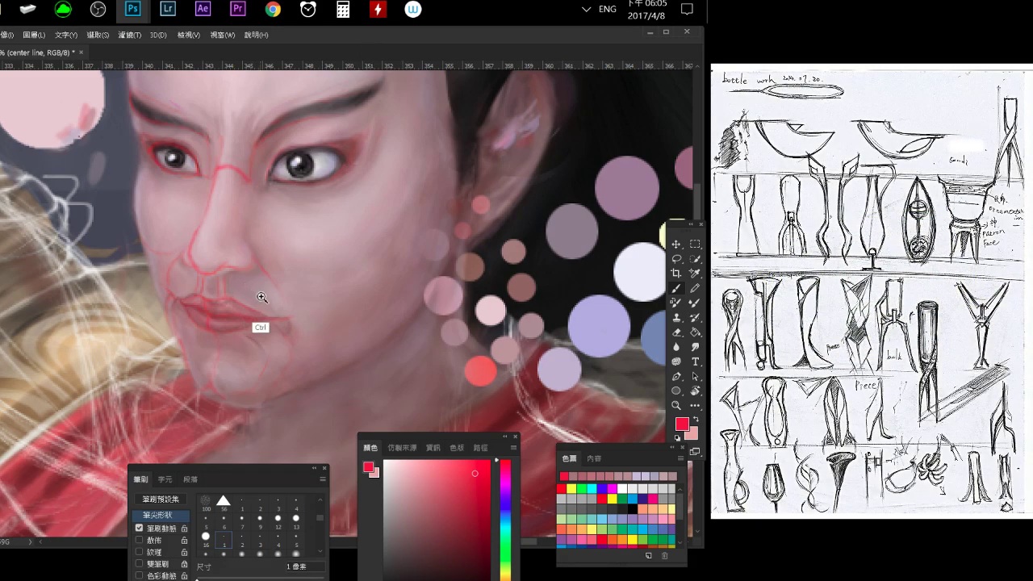
{"action": "scroll", "coordinate": [258, 293], "scroll_direction": "up", "scroll_amount": 2}
{"action": "left_click_drag", "start_coordinate": [279, 330], "coordinate": [251, 303]}
{"action": "key", "text": "bracketright"}
{"action": "key", "text": "bracketright"}
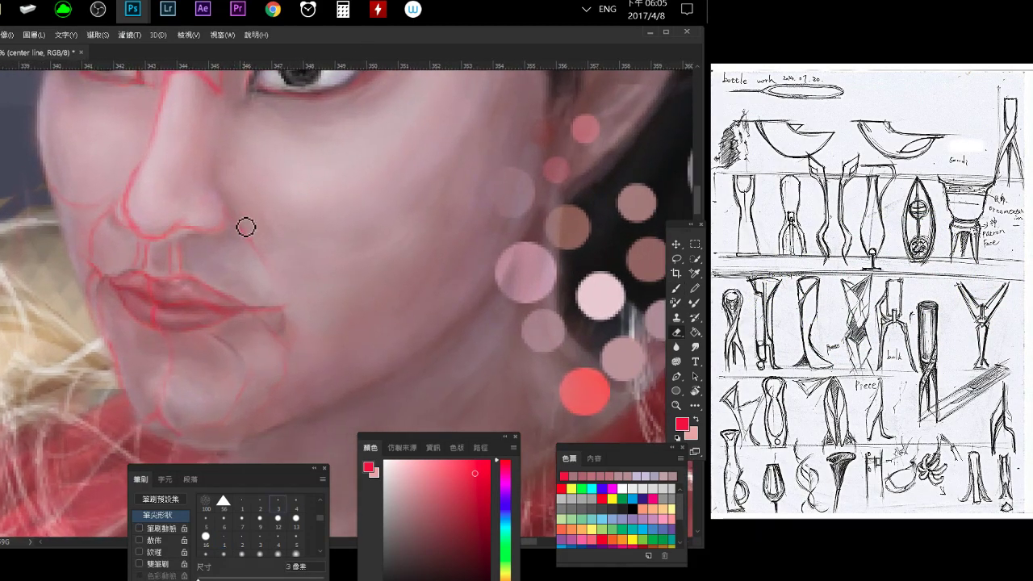
{"action": "key", "text": "b"}
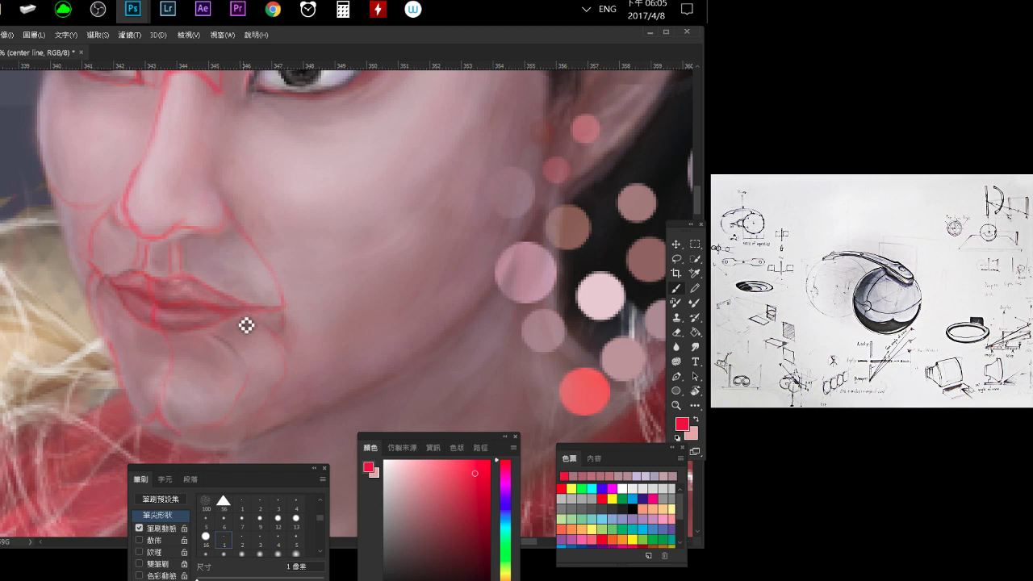
{"action": "key", "text": "e"}
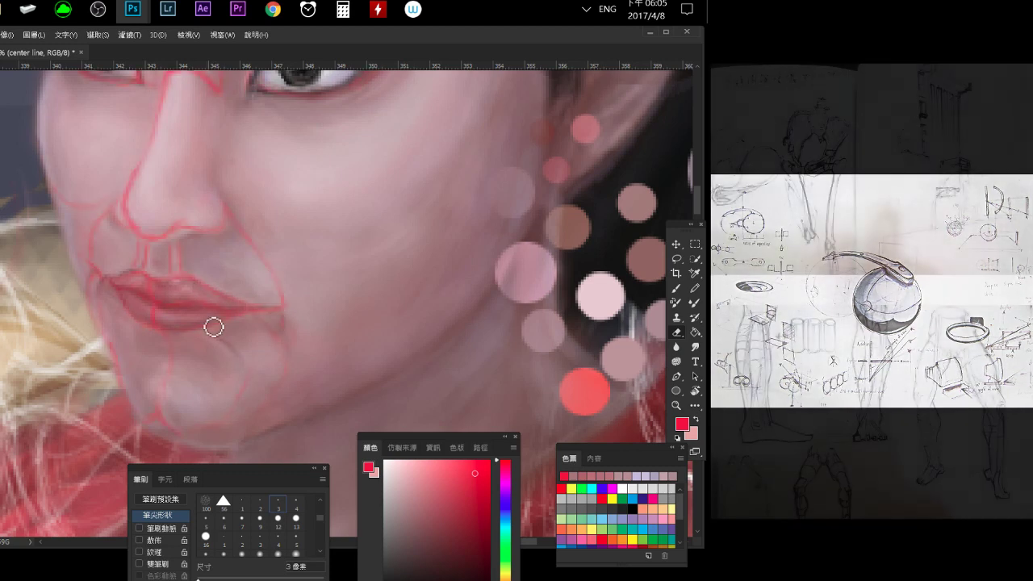
{"action": "key", "text": "b"}
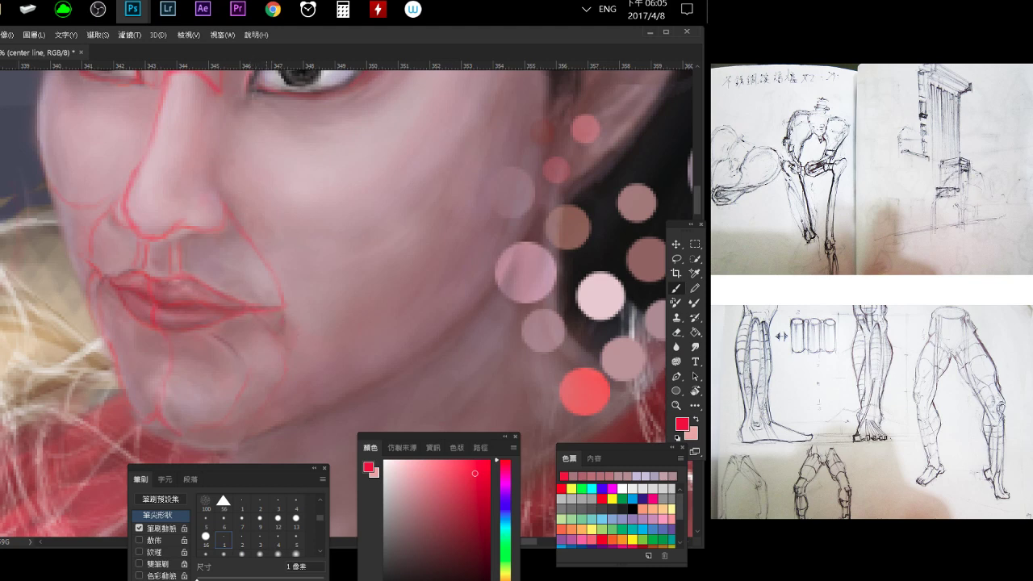
Refine the mouth-corner lines with 1 px brush and 3 px eraser, then zoom out to the whole figure.
{"action": "key", "text": "e"}
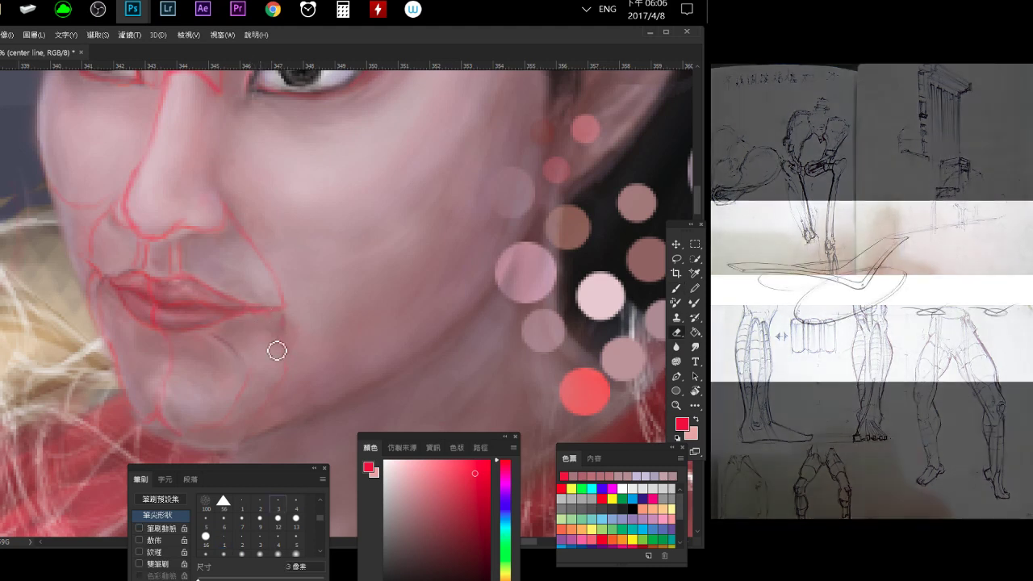
{"action": "key", "text": "b"}
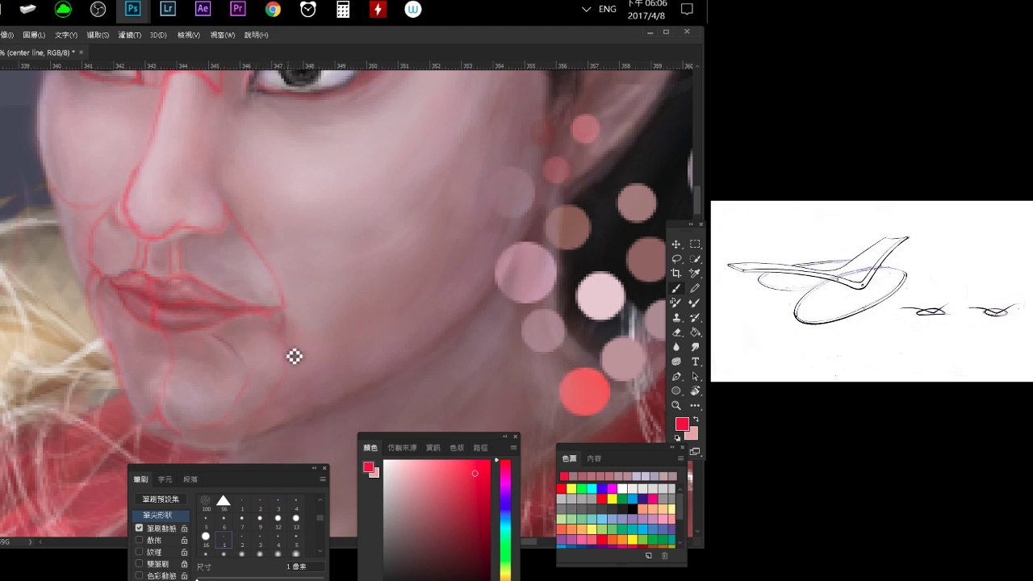
{"action": "key", "text": "e"}
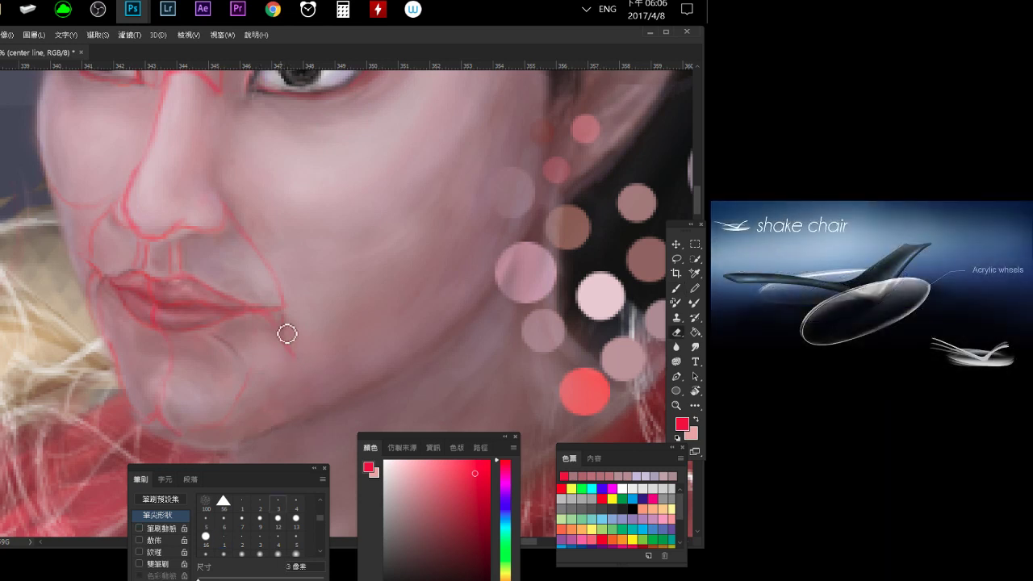
{"action": "key", "text": "b"}
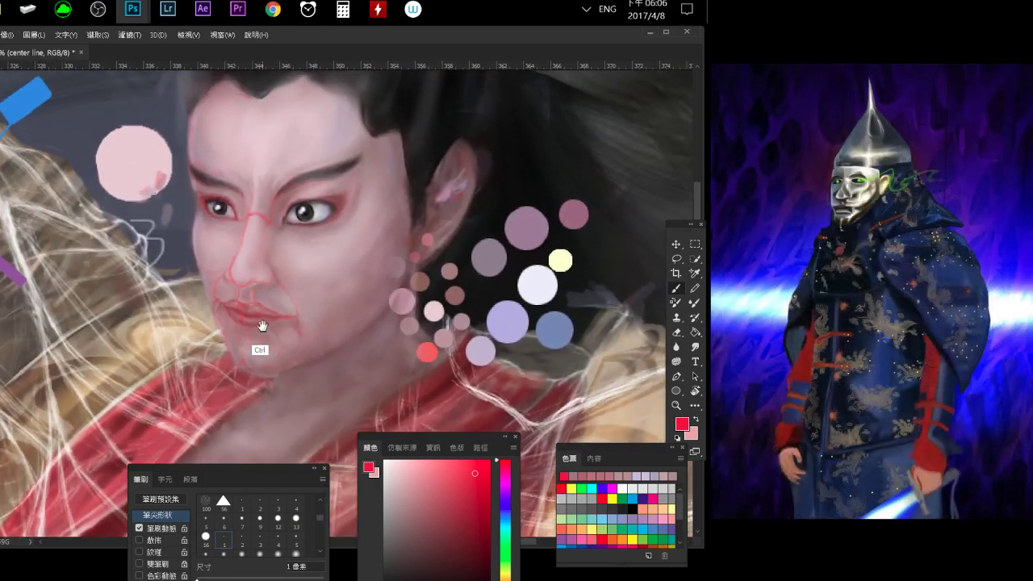
{"action": "mouse_move", "coordinate": [262, 326]}
{"action": "left_mouse_down"}
{"action": "mouse_move", "coordinate": [180, 265]}
{"action": "mouse_move", "coordinate": [254, 376]}
{"action": "mouse_move", "coordinate": [207, 231]}
{"action": "mouse_move", "coordinate": [180, 224]}
{"action": "mouse_move", "coordinate": [213, 333]}
{"action": "left_mouse_up"}
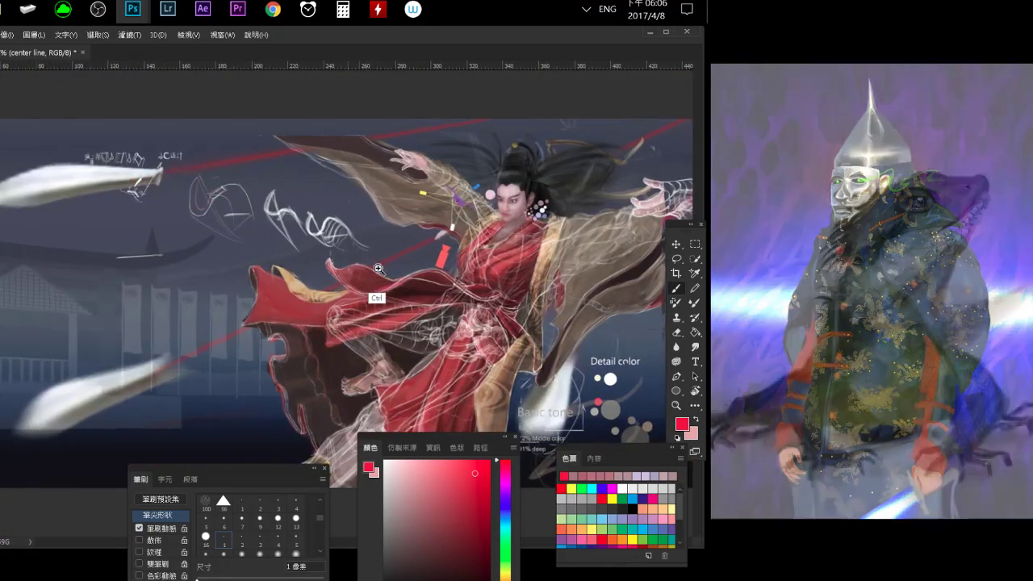
Zoom from the full figure through the upper body to a close-up of lips and chin.
{"action": "left_click_drag", "start_coordinate": [248, 289], "coordinate": [297, 240]}
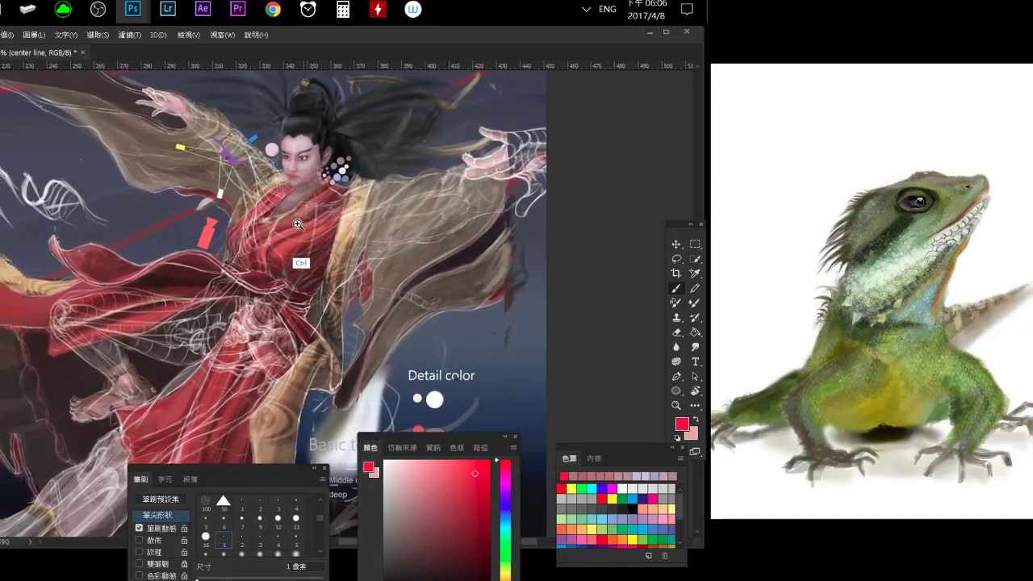
{"action": "mouse_move", "coordinate": [319, 296]}
{"action": "left_mouse_down"}
{"action": "mouse_move", "coordinate": [352, 330]}
{"action": "mouse_move", "coordinate": [298, 338]}
{"action": "left_mouse_up"}
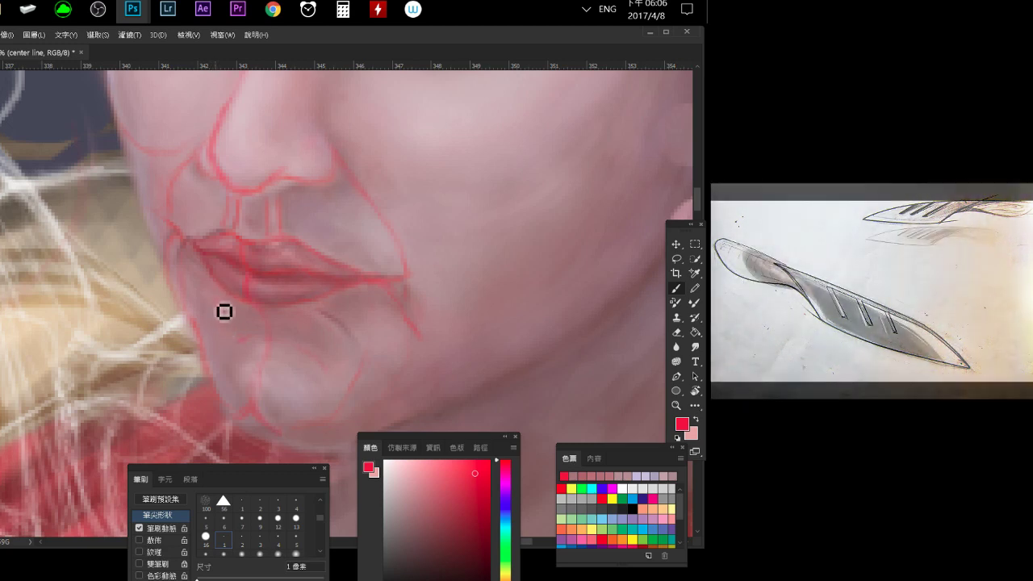
Paint a dark-red chin curve line with the 1 px brush.
{"action": "left_click", "coordinate": [473, 533]}
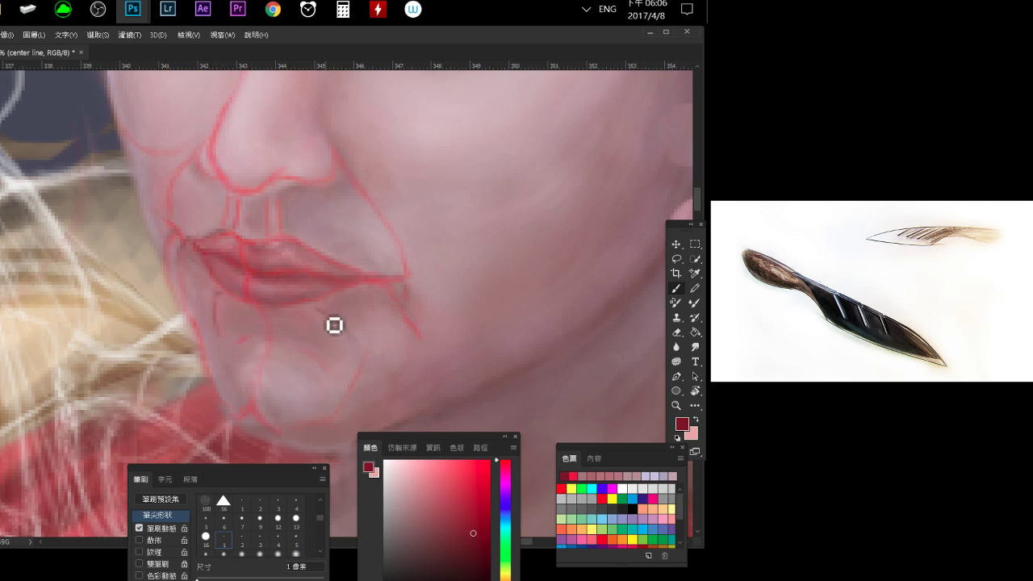
{"action": "left_click_drag", "start_coordinate": [332, 322], "coordinate": [319, 309]}
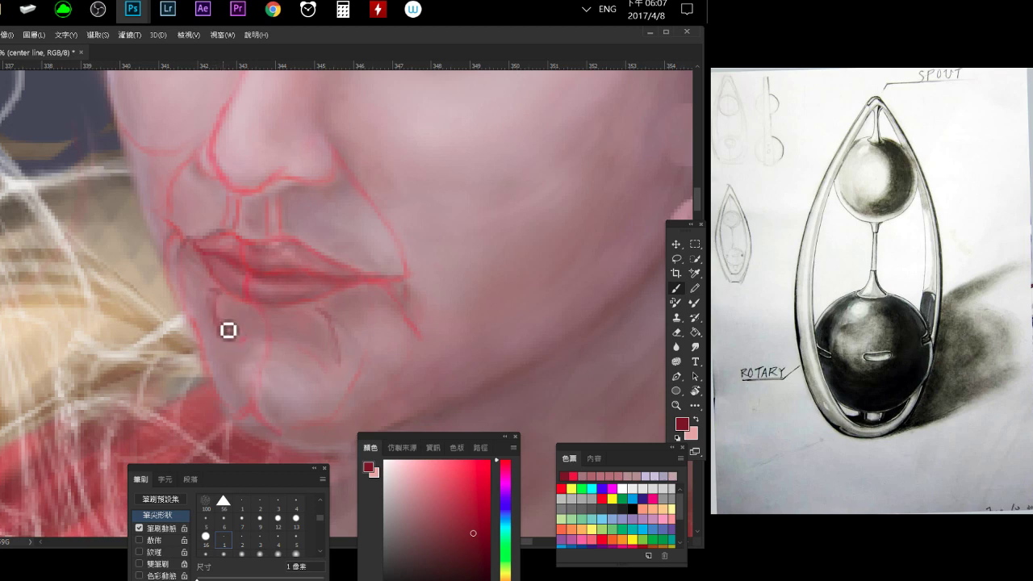
{"action": "key", "text": "e"}
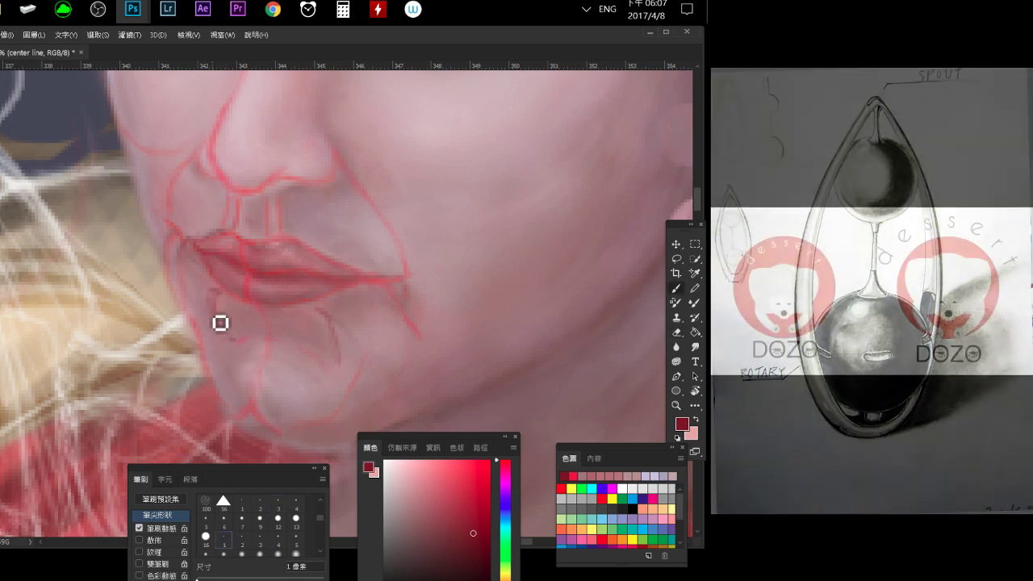
{"action": "key", "text": "b"}
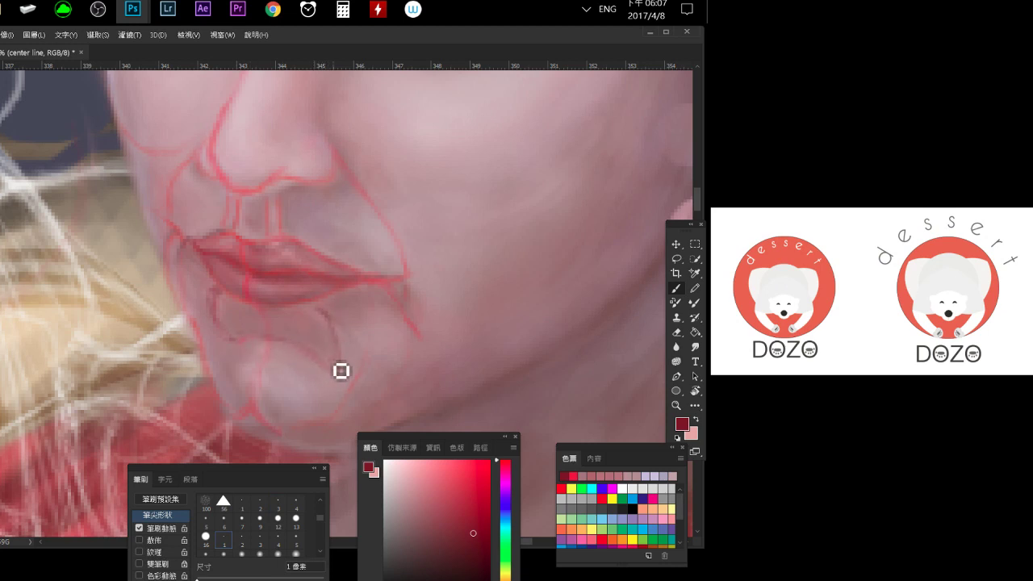
{"action": "left_click_drag", "start_coordinate": [341, 369], "coordinate": [328, 363]}
{"action": "left_click", "coordinate": [278, 502]}
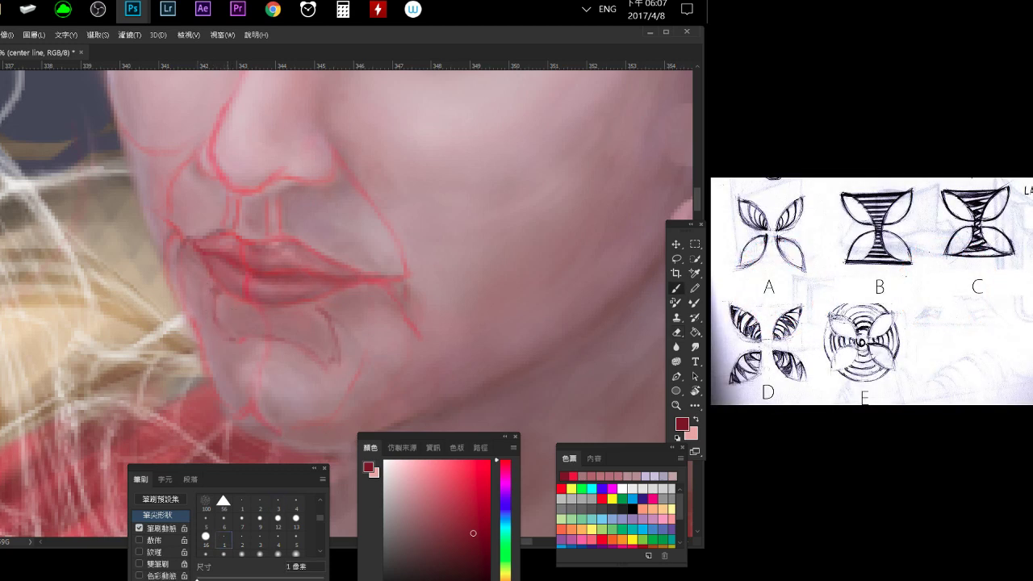
{"action": "key", "text": "b"}
Lighten the stray red line near the lip corner with a 3 px eraser, then restore the 1 px tip.
{"action": "key", "text": "e"}
{"action": "key", "text": "b"}
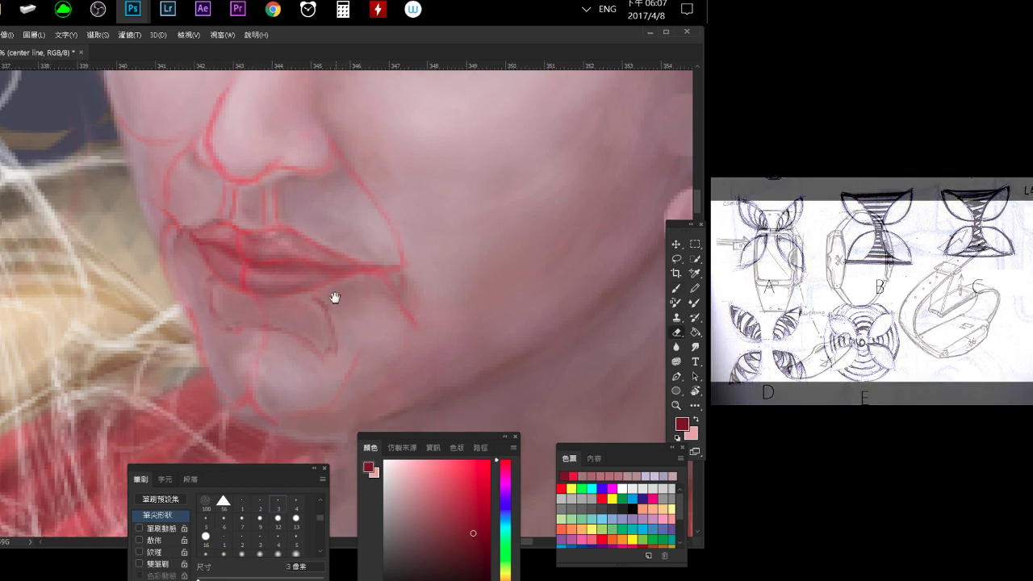
{"action": "left_click_drag", "start_coordinate": [334, 296], "coordinate": [309, 231]}
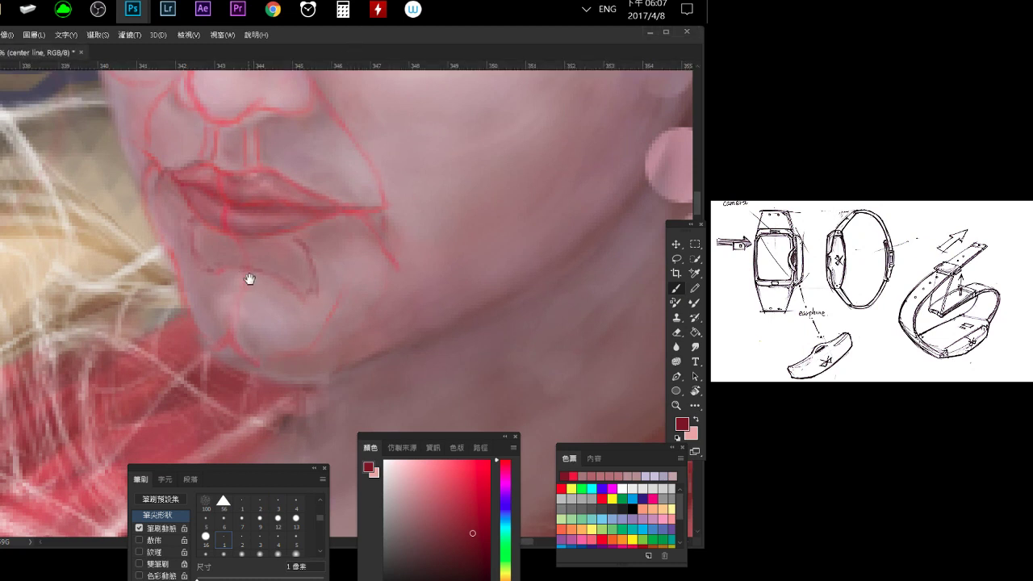
{"action": "scroll", "coordinate": [247, 277], "scroll_direction": "up", "scroll_amount": 3}
{"action": "left_click", "coordinate": [277, 500]}
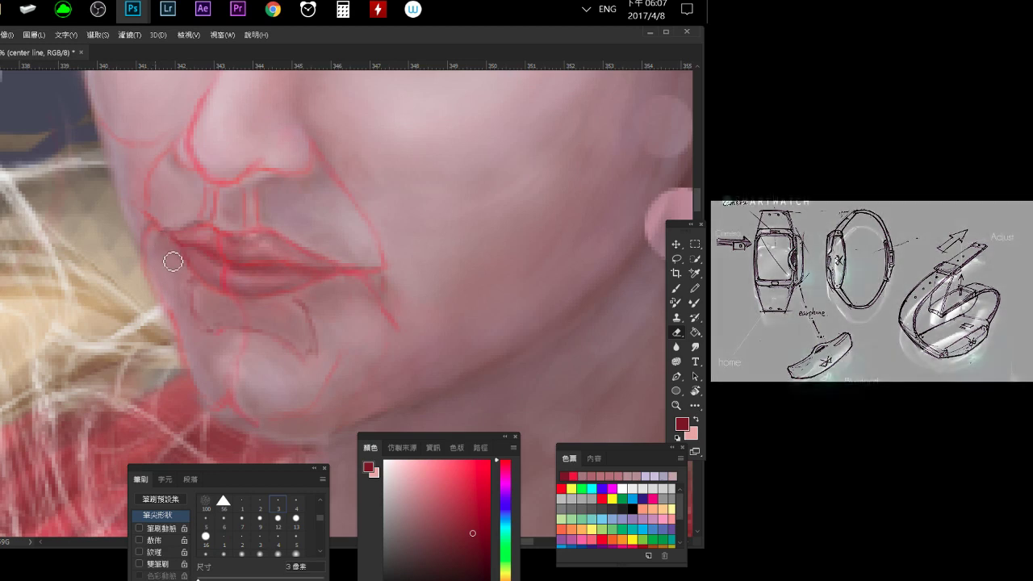
{"action": "key", "text": "b"}
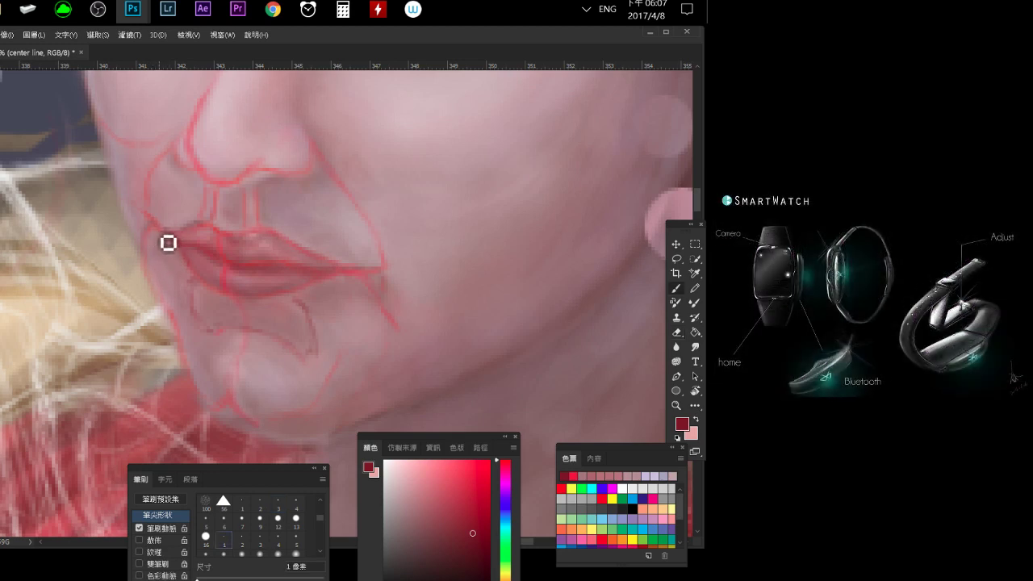
{"action": "key", "text": "e"}
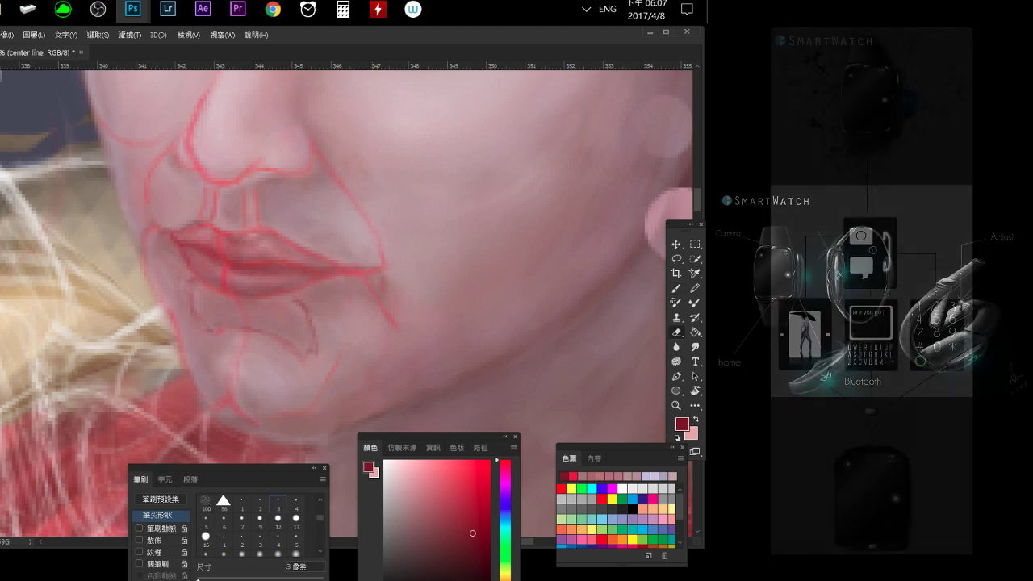
{"action": "left_click", "coordinate": [396, 277]}
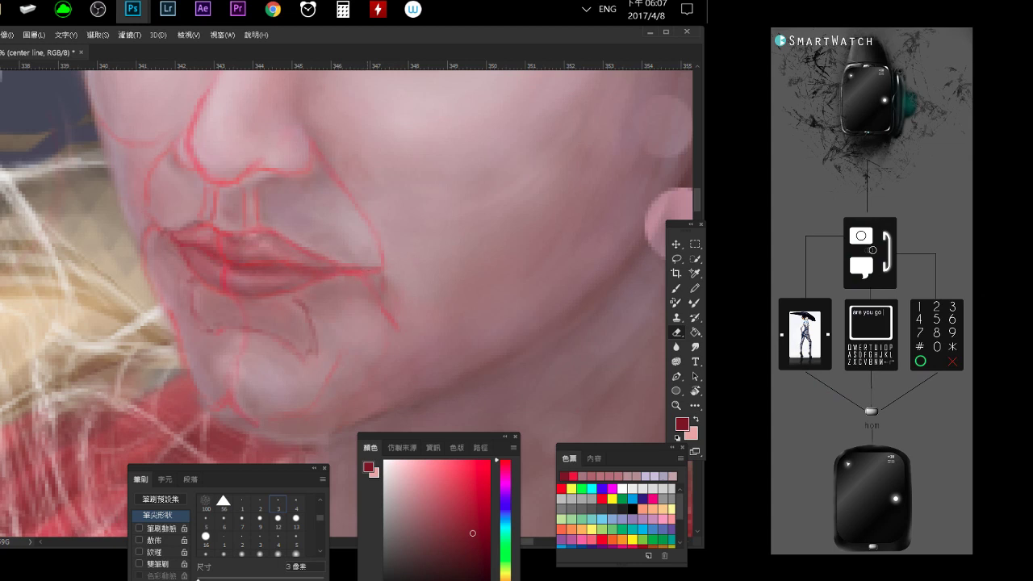
{"action": "left_click", "coordinate": [242, 504]}
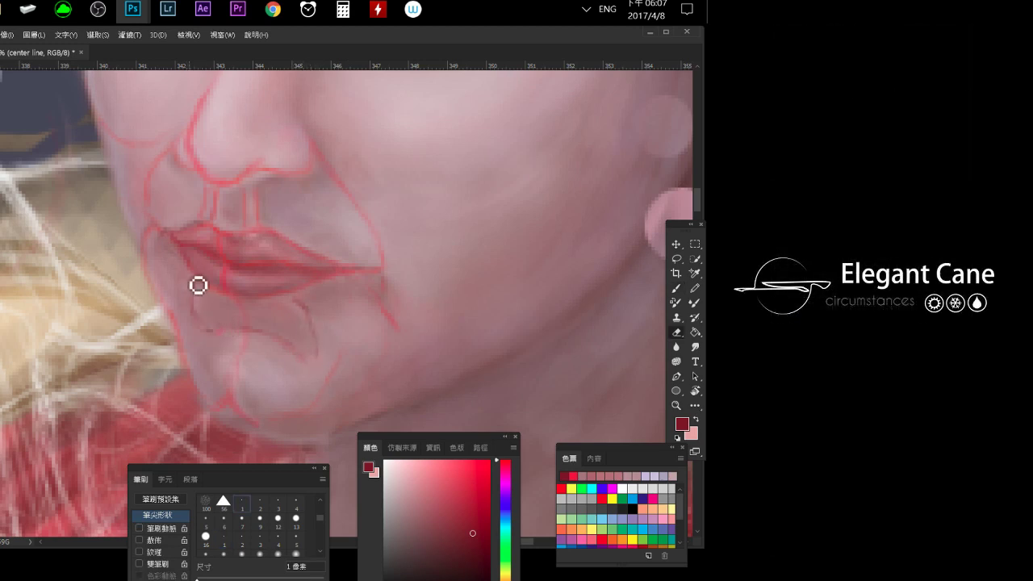
{"action": "left_click", "coordinate": [307, 9]}
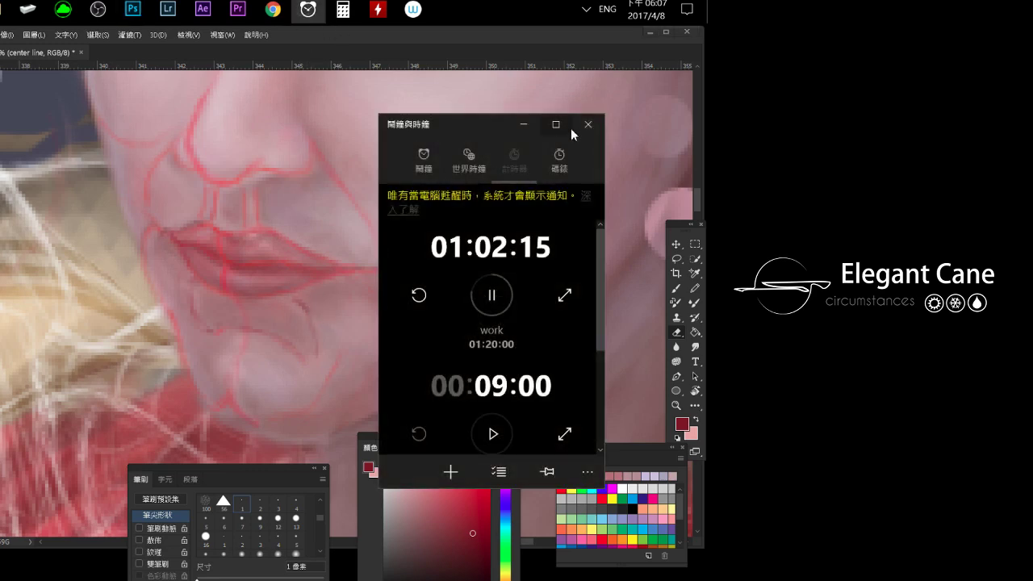
{"action": "left_click", "coordinate": [587, 125]}
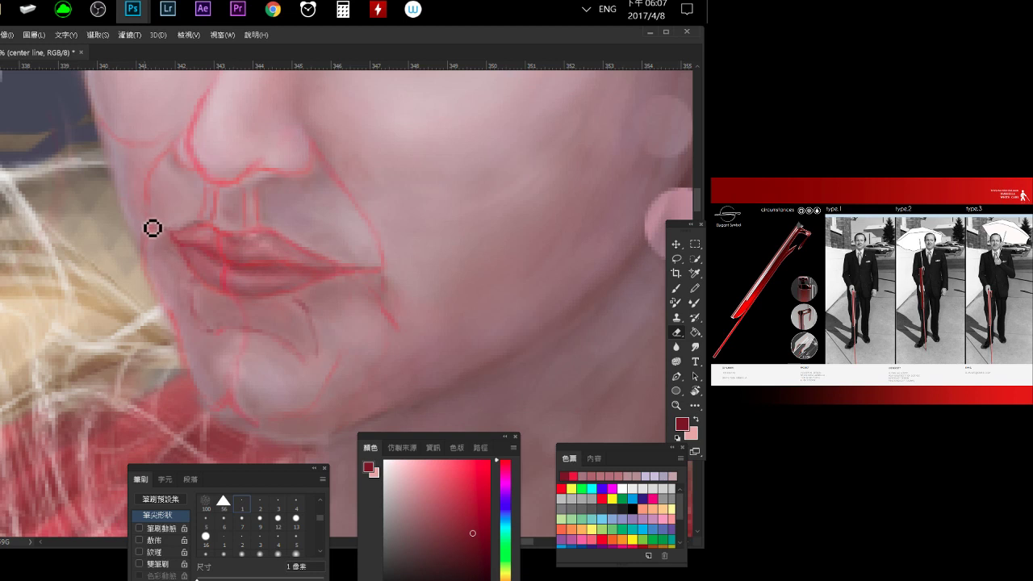
Pan to centre the lips and zoom out to frame the whole face.
{"action": "left_click_drag", "start_coordinate": [161, 185], "coordinate": [179, 245]}
{"action": "left_click_drag", "start_coordinate": [242, 146], "coordinate": [250, 159]}
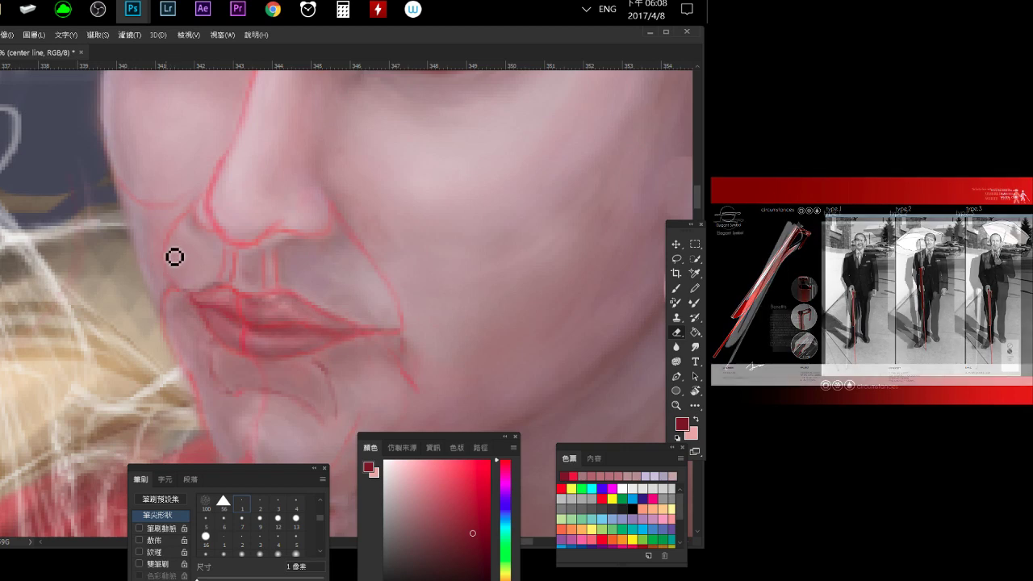
{"action": "scroll", "coordinate": [181, 229], "scroll_direction": "down", "scroll_amount": 5}
{"action": "scroll", "coordinate": [190, 258], "scroll_direction": "down", "scroll_amount": 2}
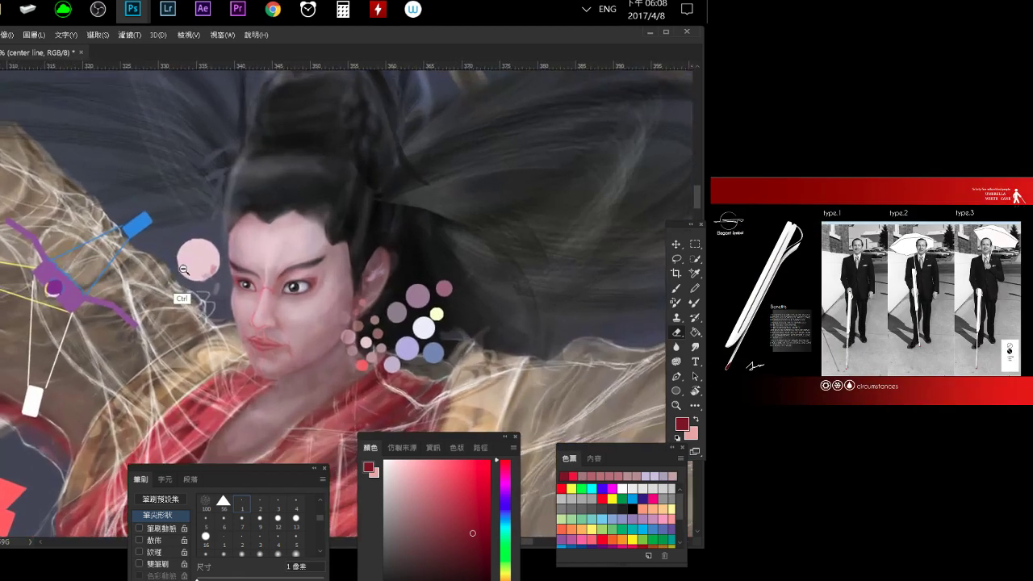
{"action": "scroll", "coordinate": [195, 278], "scroll_direction": "up", "scroll_amount": 2}
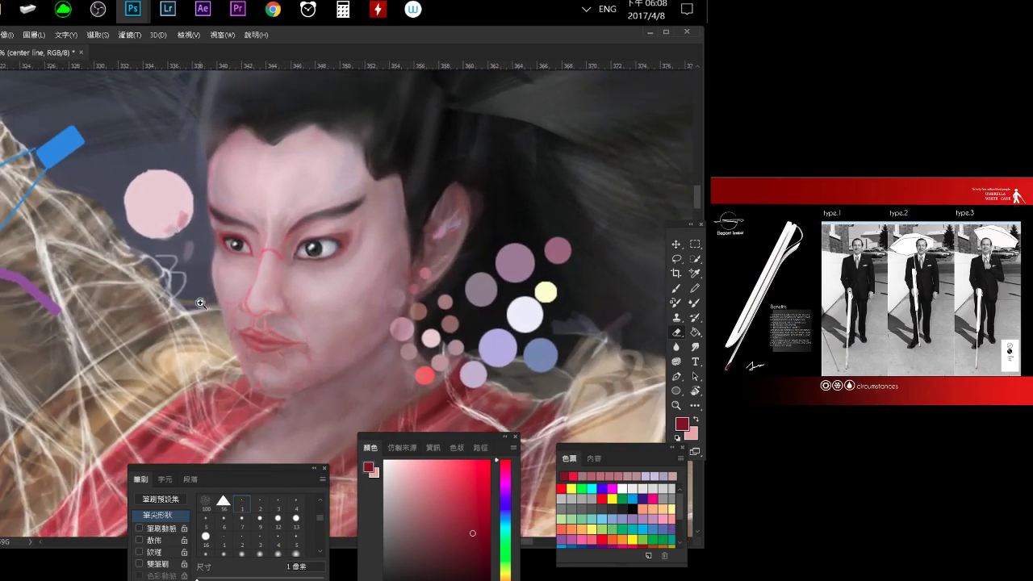
Toggle the red centre-line guides off and on to compare the face with and without them.
{"action": "key", "text": "ctrl+z"}
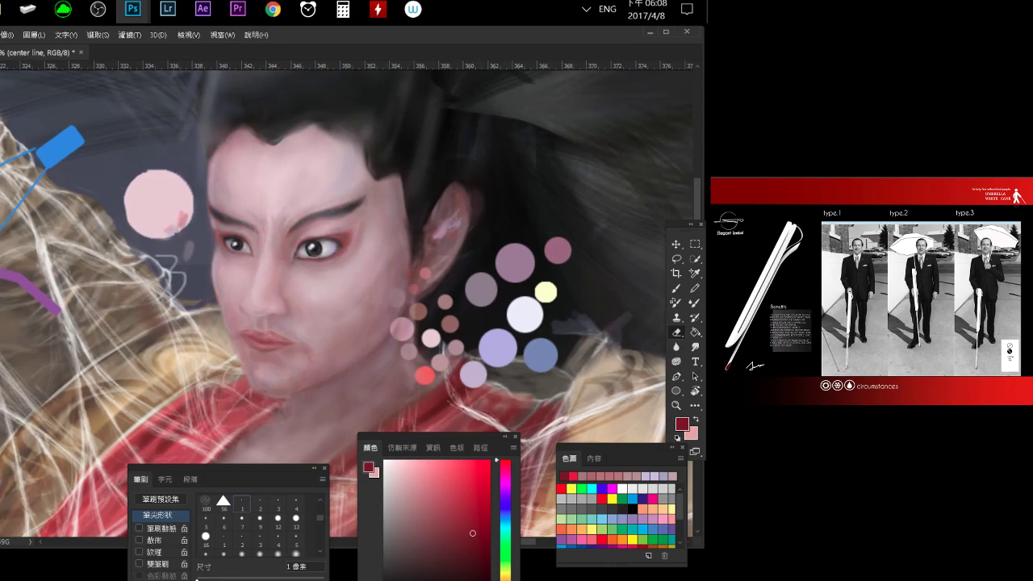
{"action": "key", "text": "ctrl+z"}
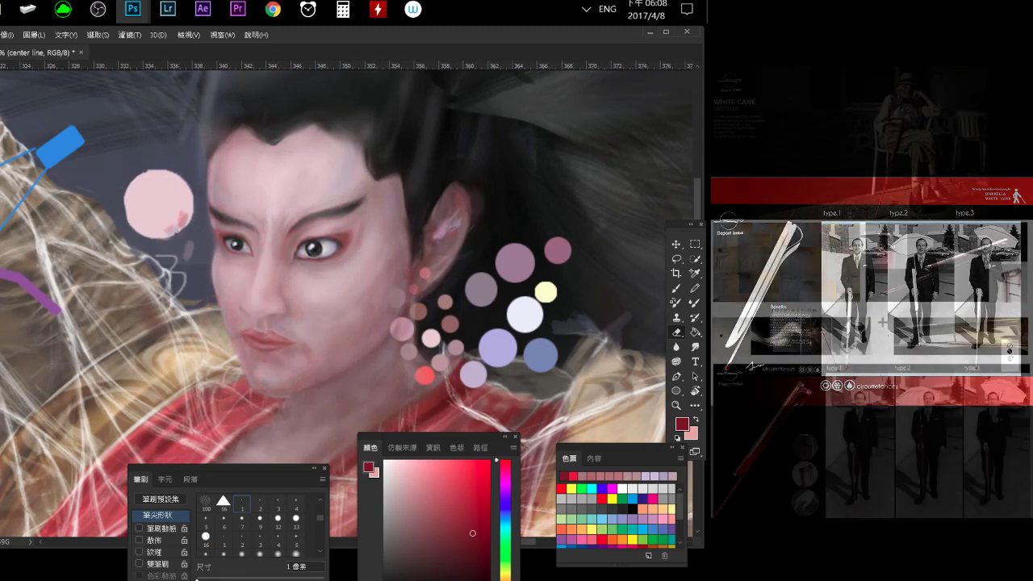
{"action": "key", "text": "ctrl+z"}
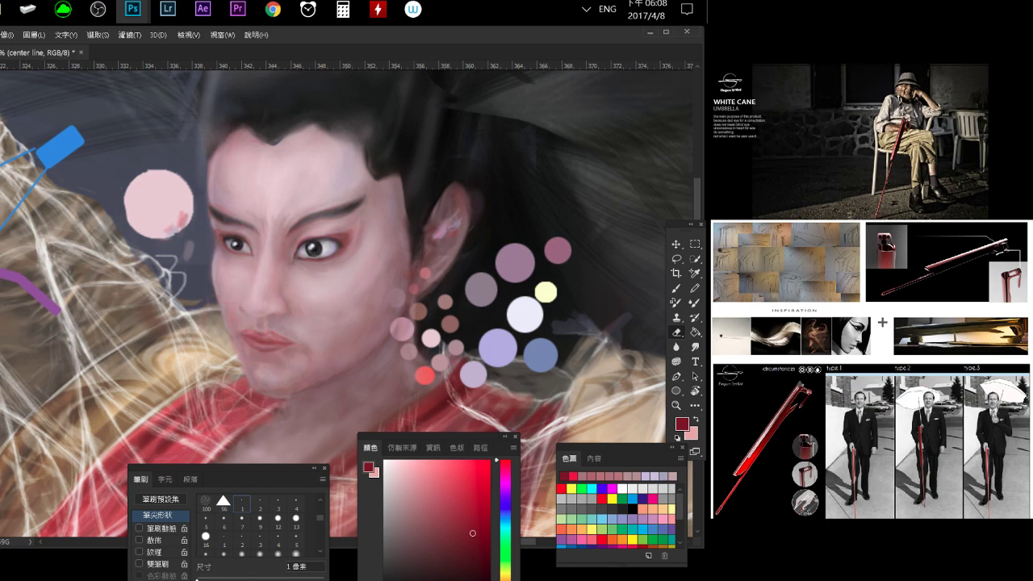
{"action": "key", "text": "ctrl+z"}
{"action": "key", "text": "ctrl+z"}
{"action": "key", "text": "ctrl+z"}
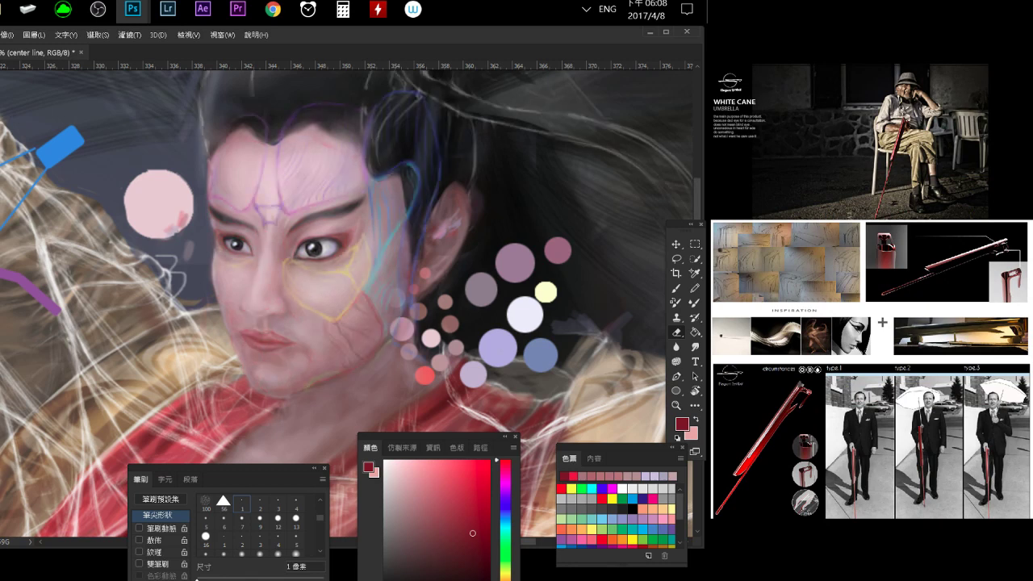
{"action": "key", "text": "ctrl+z"}
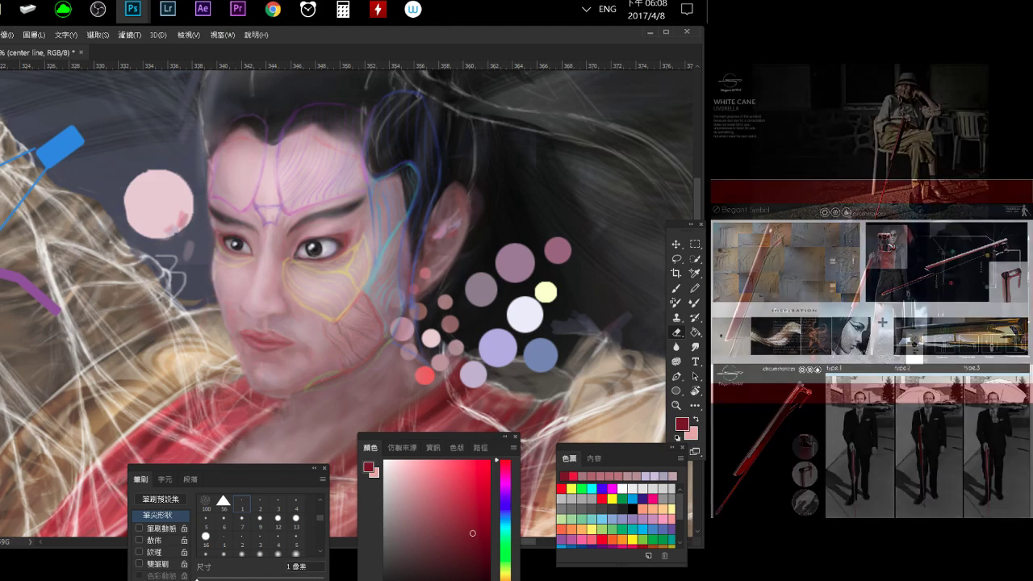
{"action": "key", "text": "ctrl+z"}
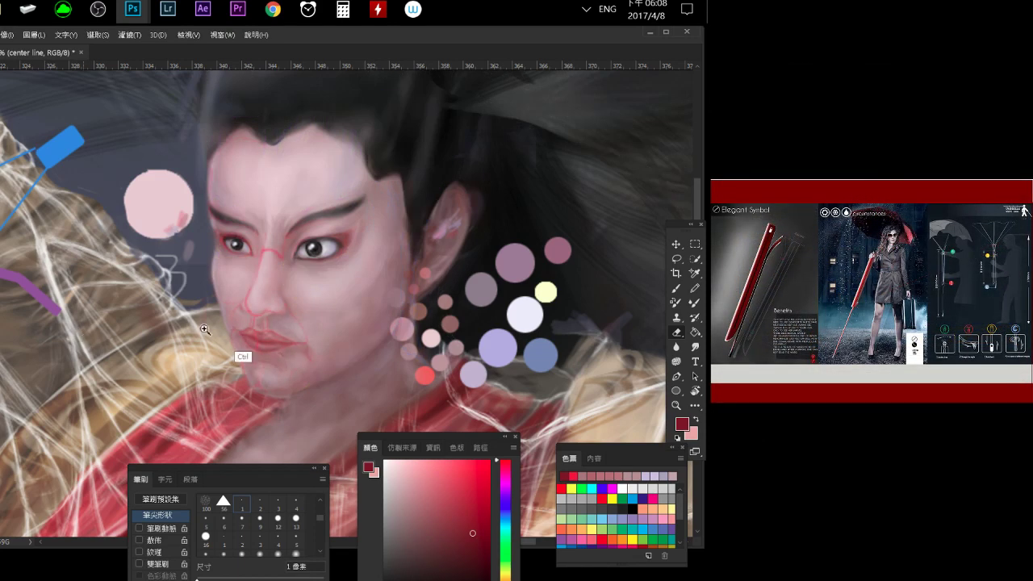
{"action": "scroll", "coordinate": [294, 334], "scroll_direction": "up", "scroll_amount": 3}
{"action": "scroll", "coordinate": [327, 379], "scroll_direction": "up", "scroll_amount": 2}
Draw red guide curves below the lips and under the lip outline, erasing as needed.
{"action": "key", "text": "b"}
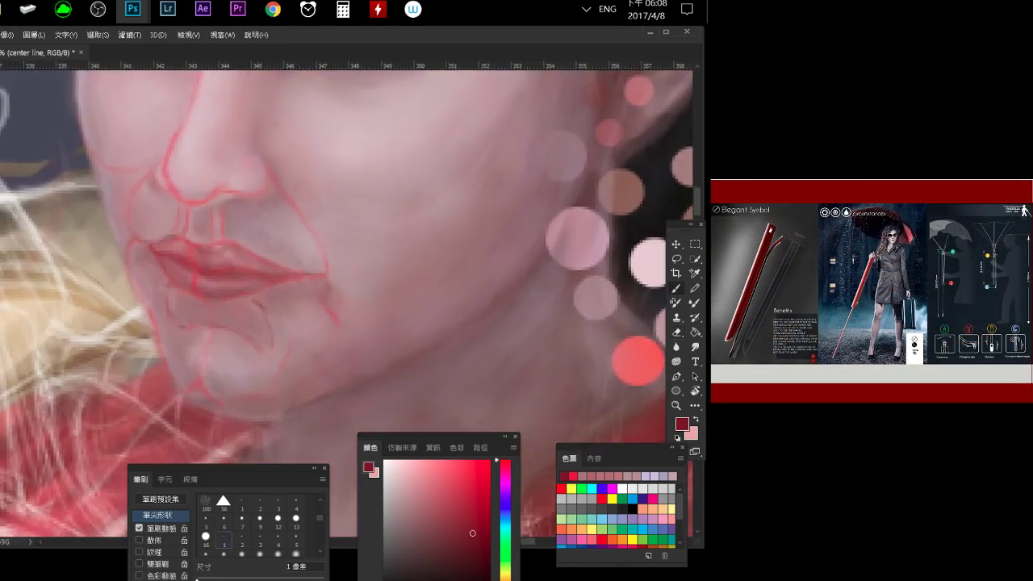
{"action": "scroll", "coordinate": [267, 302], "scroll_direction": "up", "scroll_amount": 2}
{"action": "left_click_drag", "start_coordinate": [265, 316], "coordinate": [243, 298]}
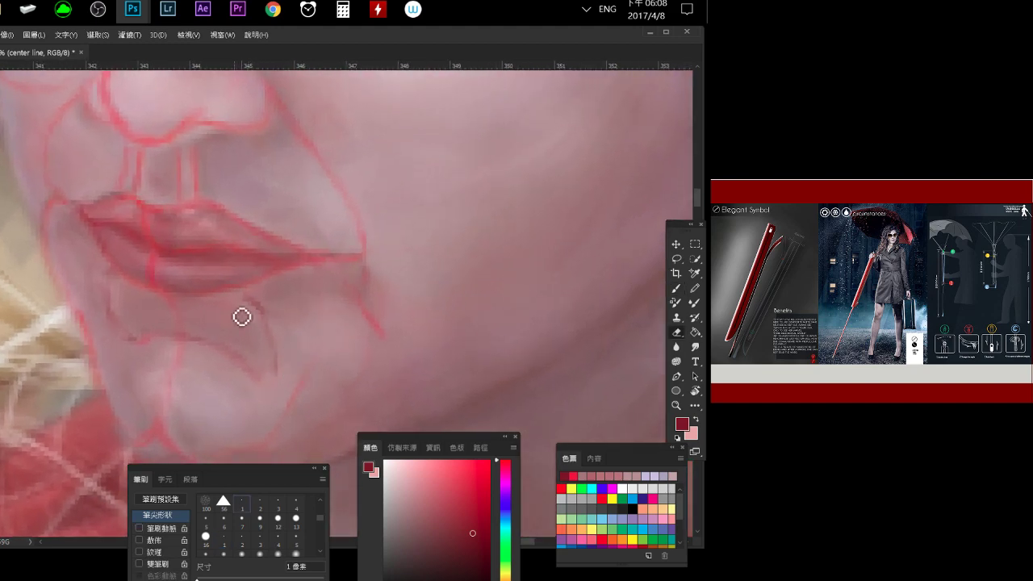
{"action": "key", "text": "b"}
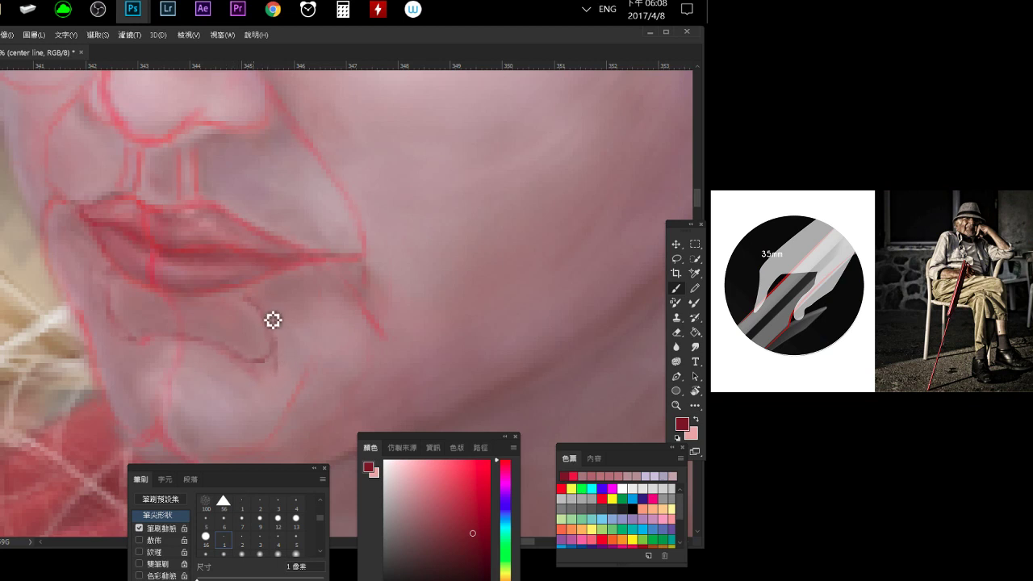
{"action": "left_click_drag", "start_coordinate": [274, 359], "coordinate": [230, 340]}
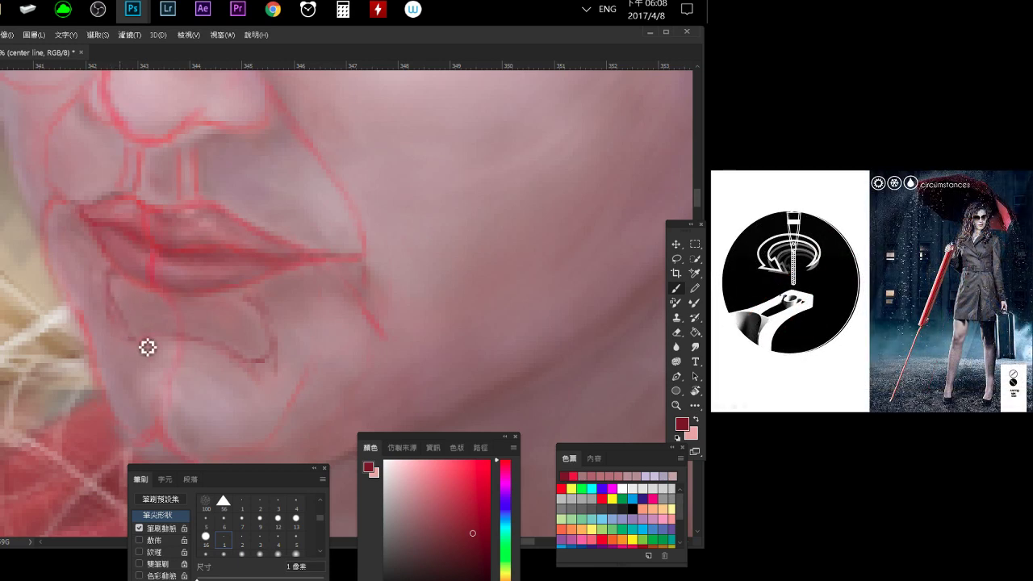
{"action": "key", "text": "e"}
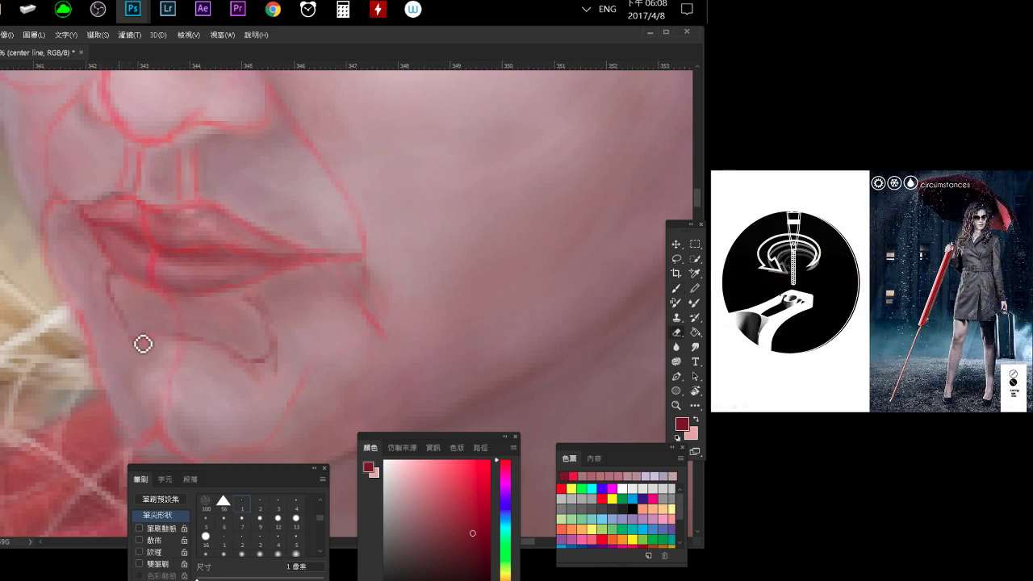
{"action": "key", "text": "b"}
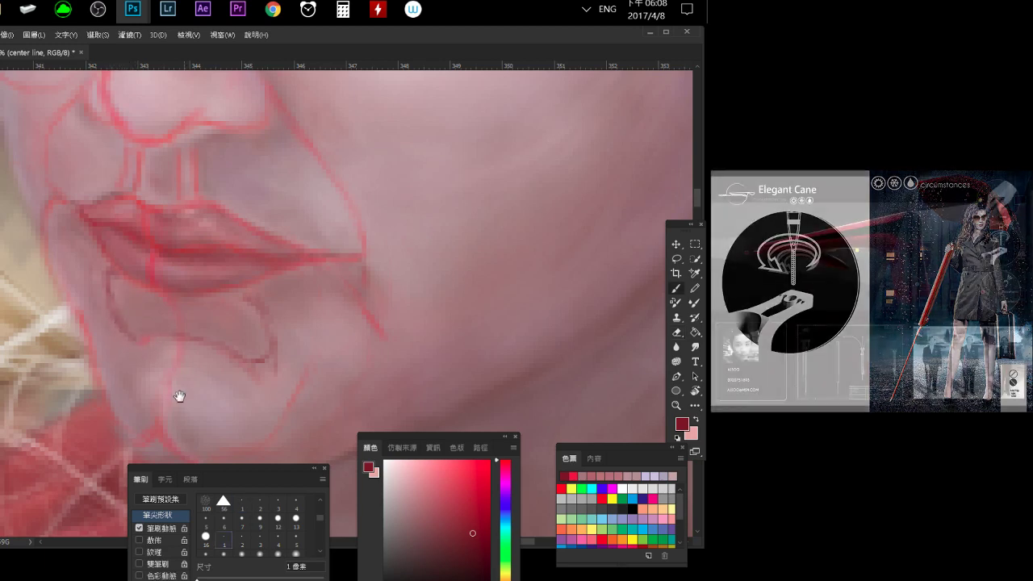
{"action": "left_click_drag", "start_coordinate": [179, 396], "coordinate": [177, 301]}
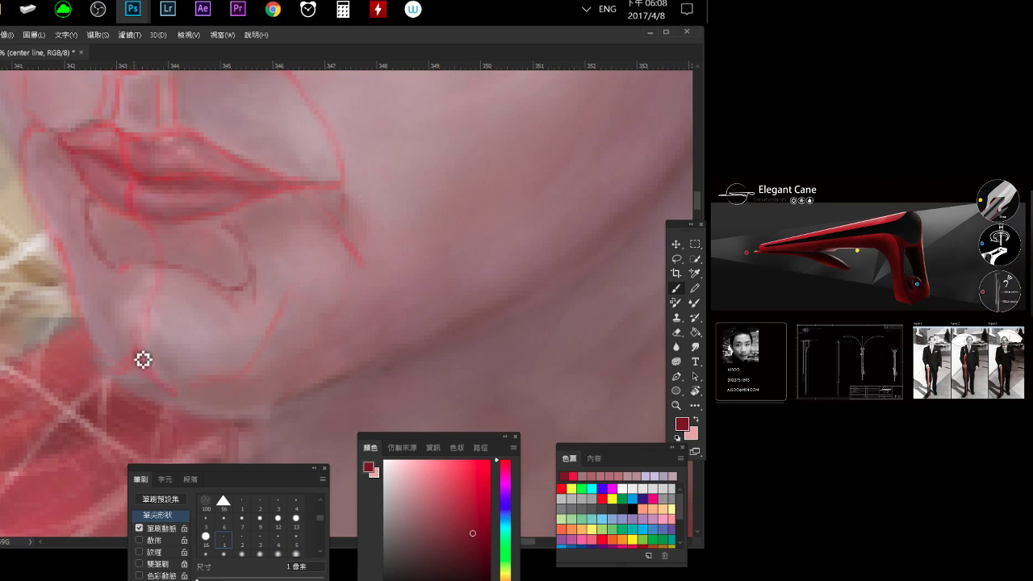
{"action": "key", "text": "e"}
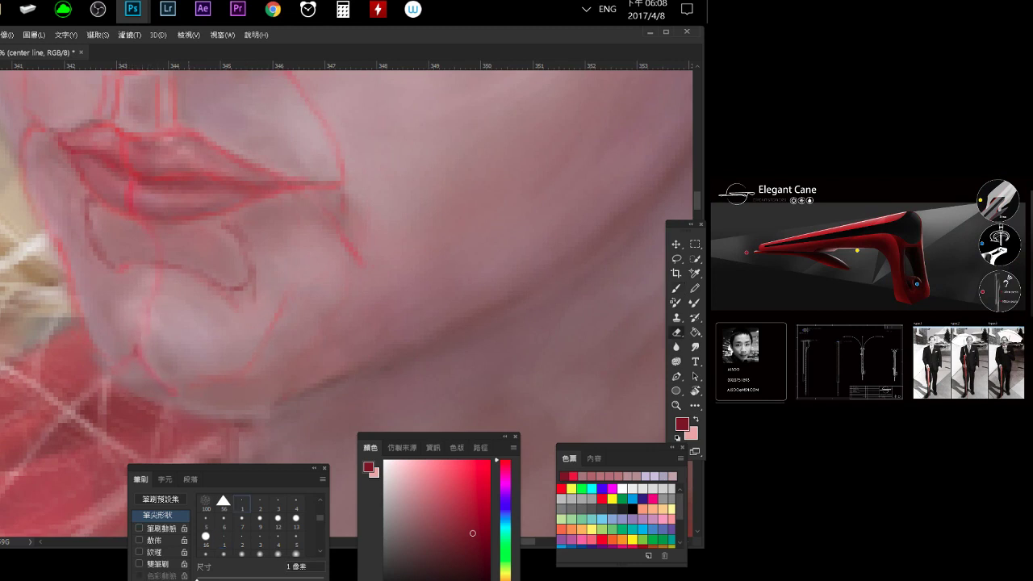
{"action": "left_click_drag", "start_coordinate": [240, 367], "coordinate": [203, 290]}
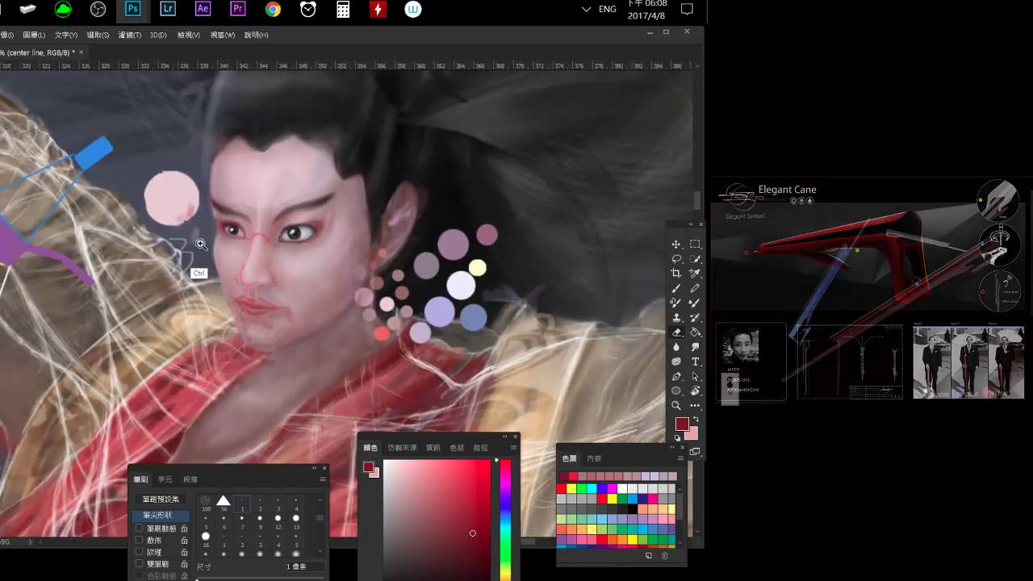
{"action": "left_click_drag", "start_coordinate": [200, 244], "coordinate": [261, 298]}
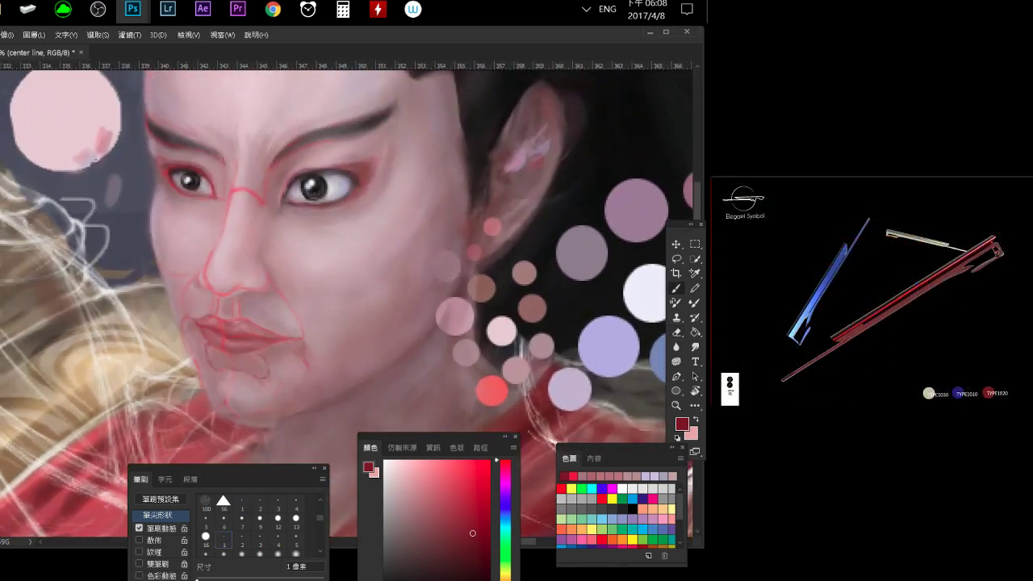
{"action": "left_click_drag", "start_coordinate": [227, 265], "coordinate": [227, 312]}
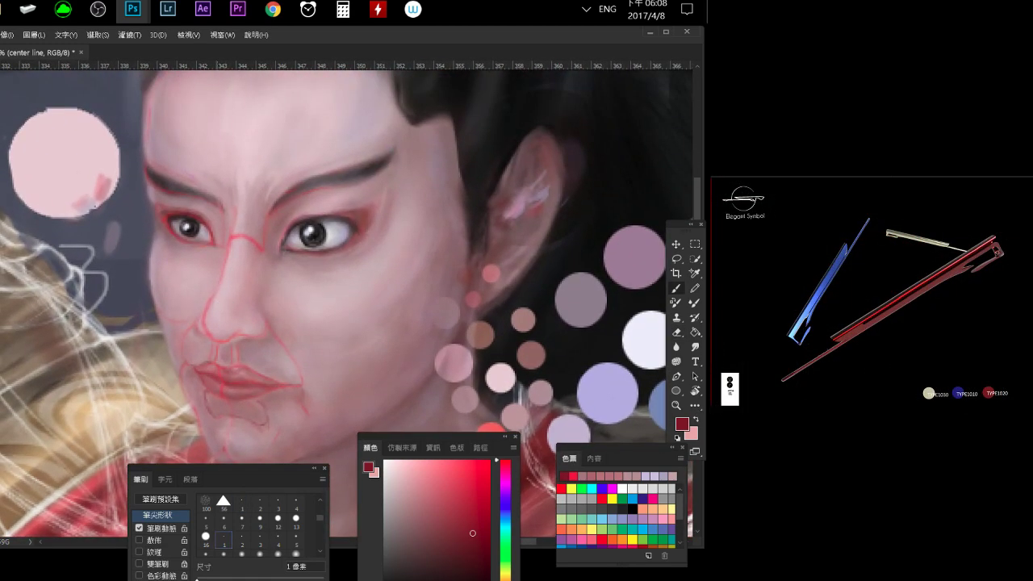
{"action": "left_click_drag", "start_coordinate": [234, 255], "coordinate": [232, 273]}
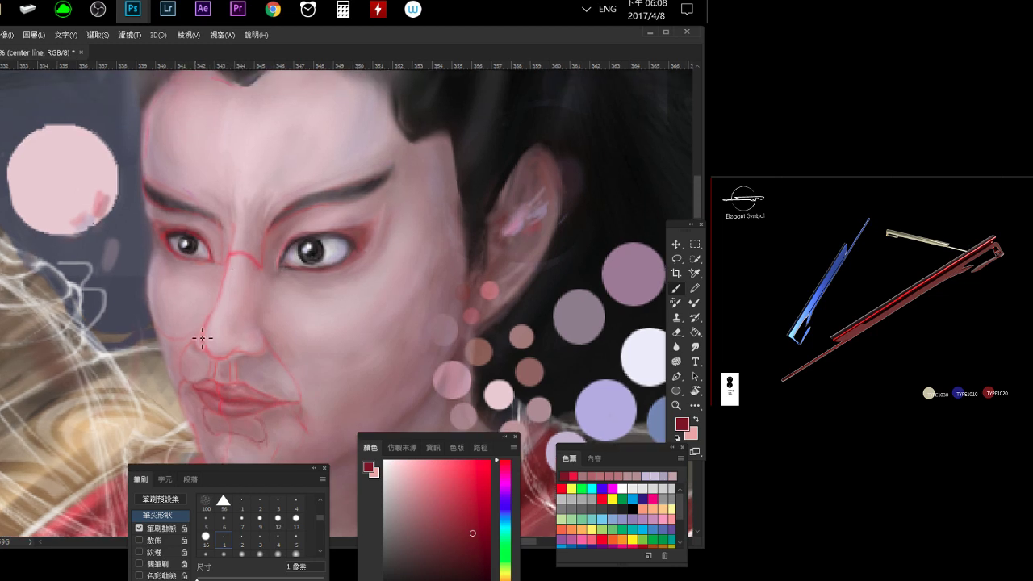
{"action": "key", "text": "e"}
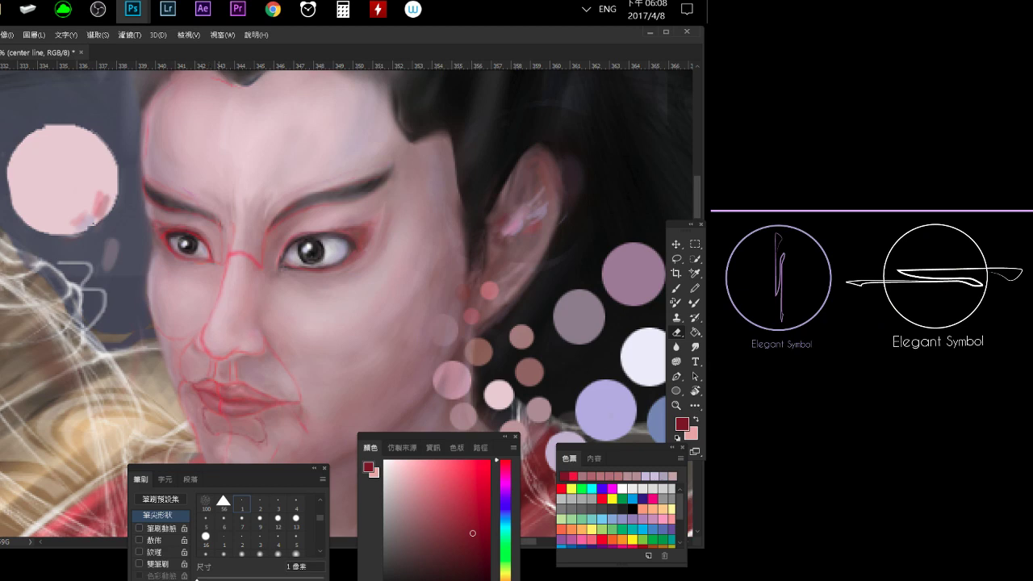
{"action": "scroll", "coordinate": [246, 331], "scroll_direction": "down", "scroll_amount": 3}
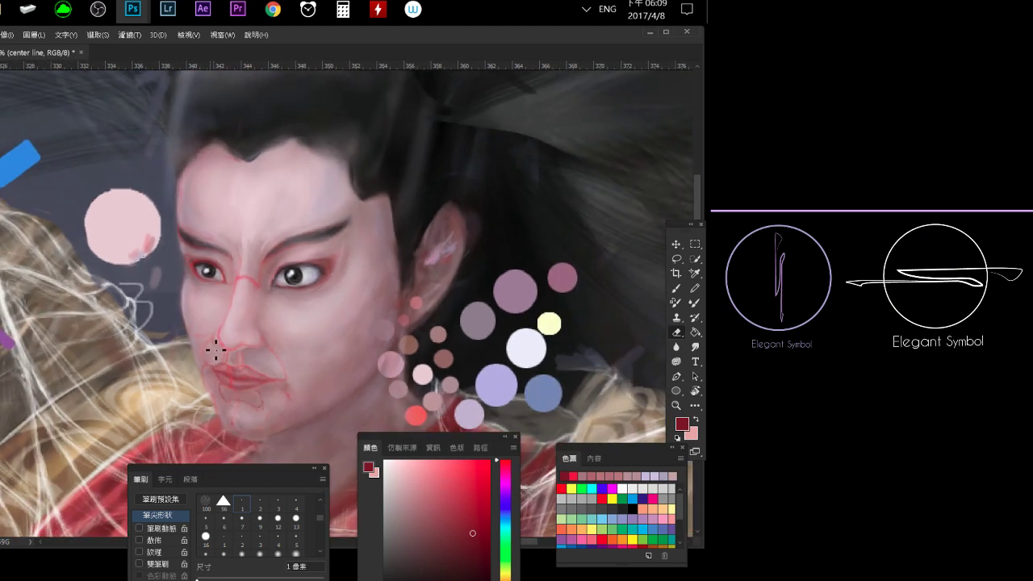
Draw two vertical philtrum guide lines between the nose and upper lip.
{"action": "scroll", "coordinate": [222, 350], "scroll_direction": "up", "scroll_amount": 2}
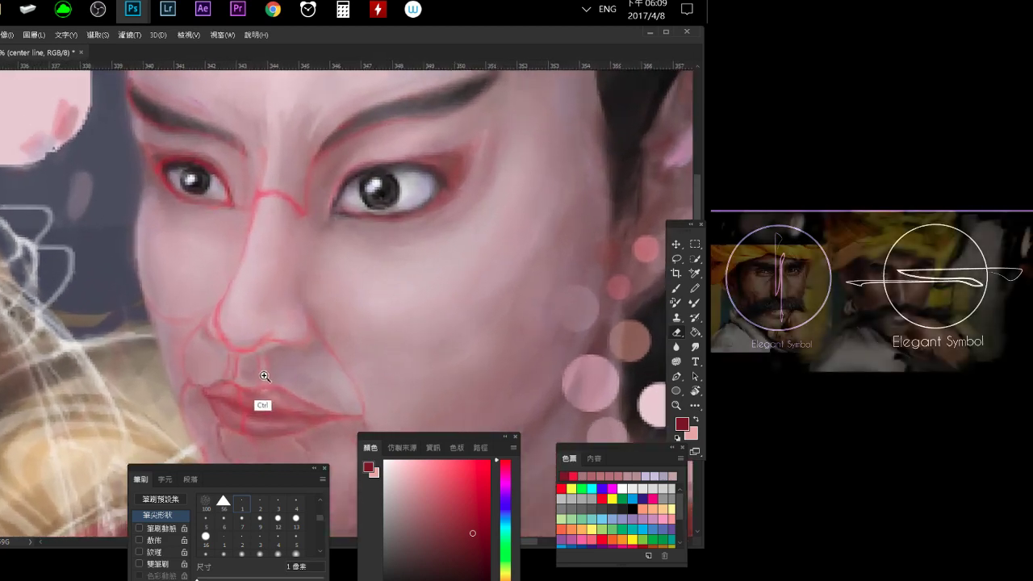
{"action": "scroll", "coordinate": [258, 367], "scroll_direction": "up", "scroll_amount": 1}
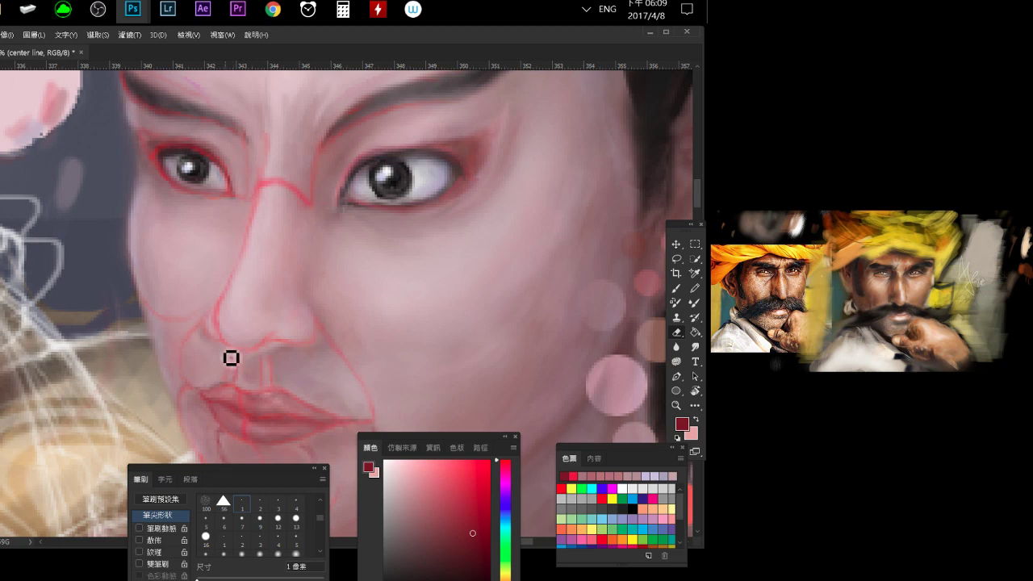
{"action": "left_click_drag", "start_coordinate": [228, 352], "coordinate": [223, 391]}
{"action": "left_click_drag", "start_coordinate": [266, 356], "coordinate": [265, 388]}
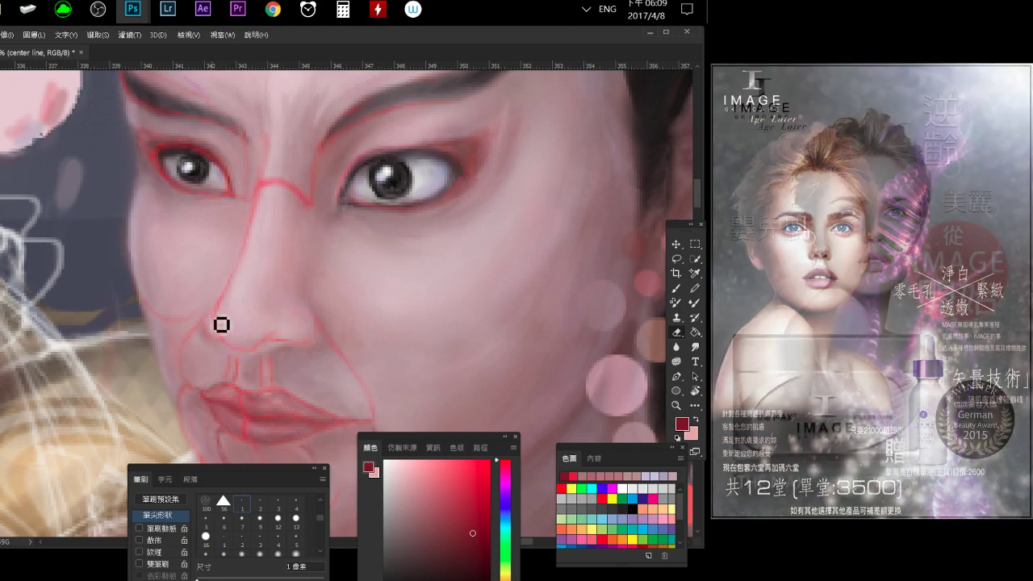
{"action": "left_click_drag", "start_coordinate": [279, 358], "coordinate": [269, 288]}
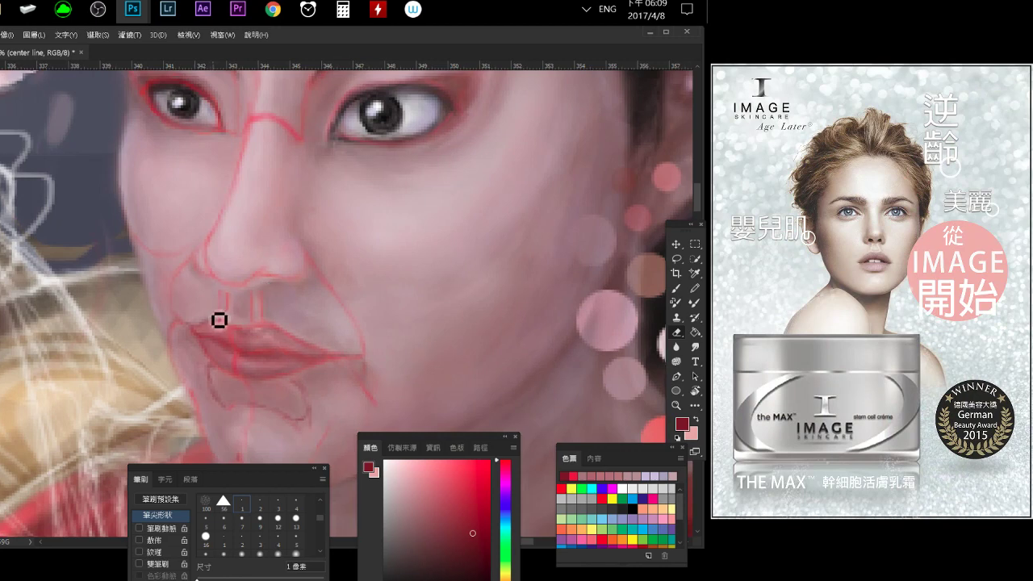
{"action": "key", "text": "b"}
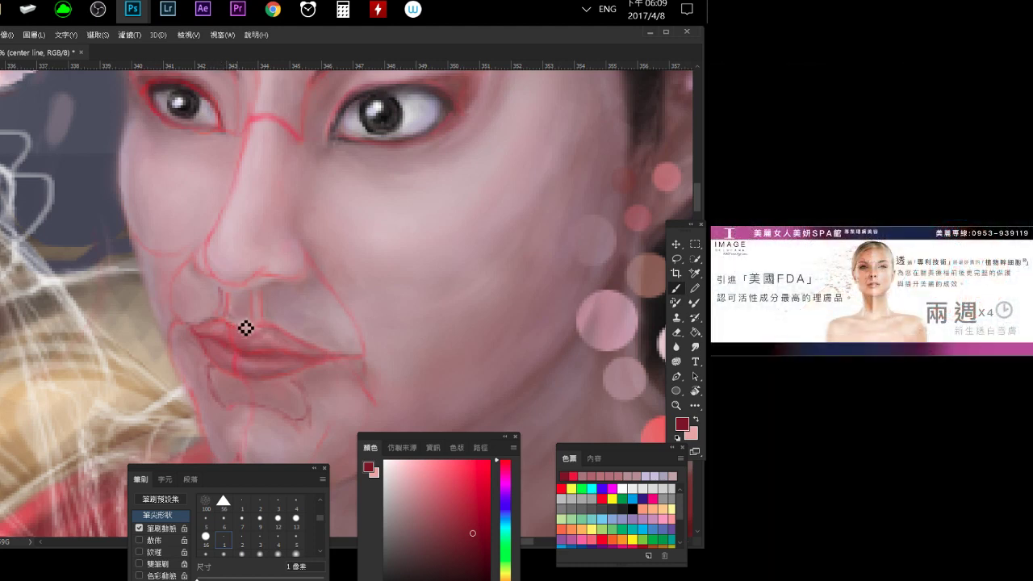
{"action": "key", "text": "e"}
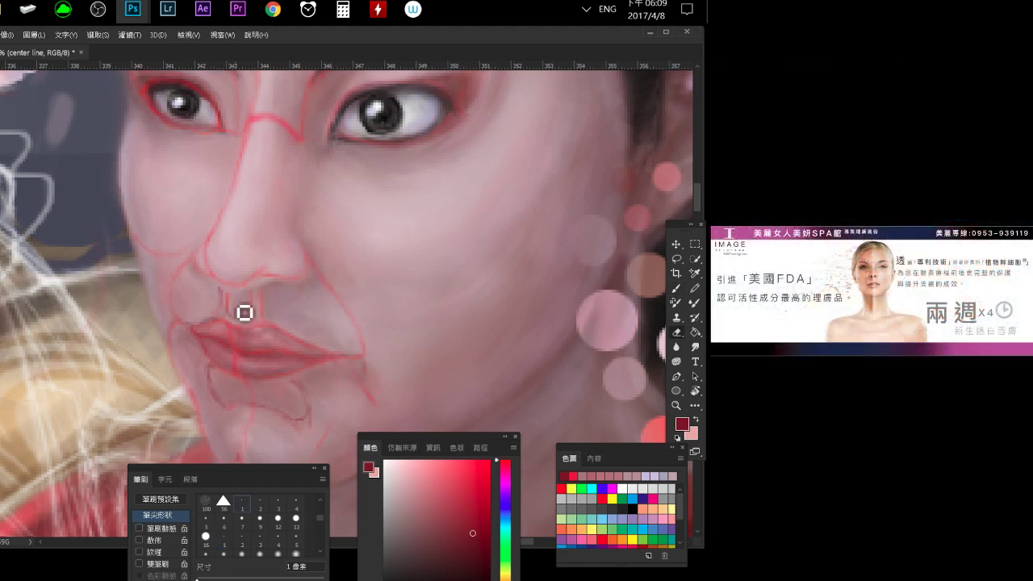
{"action": "key", "text": "b"}
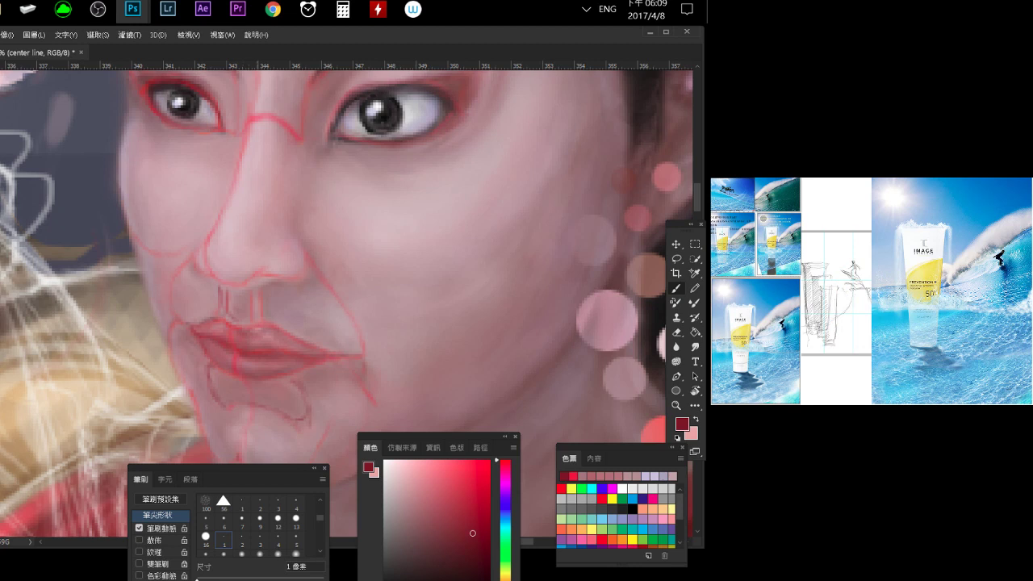
Pick a light pink painting colour and make the sketch layer active.
{"action": "left_click_drag", "start_coordinate": [230, 339], "coordinate": [212, 330]}
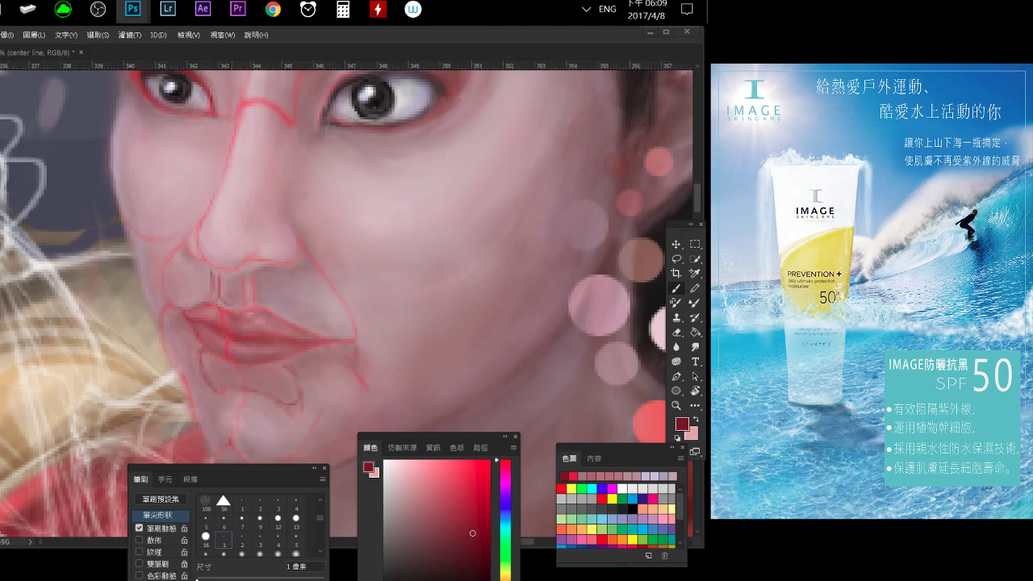
{"action": "key", "text": "e"}
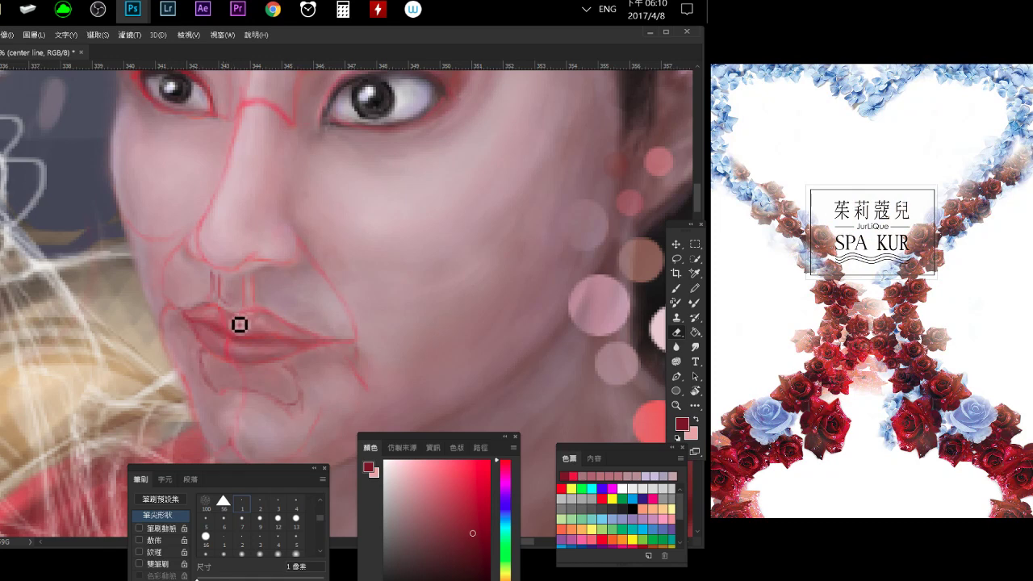
{"action": "key", "text": "b"}
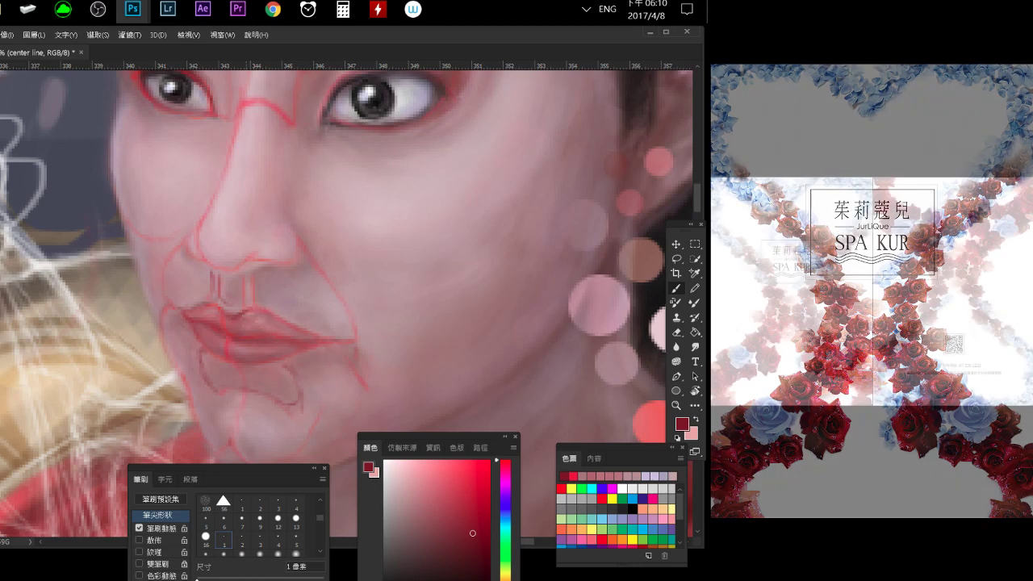
{"action": "left_click", "coordinate": [409, 467]}
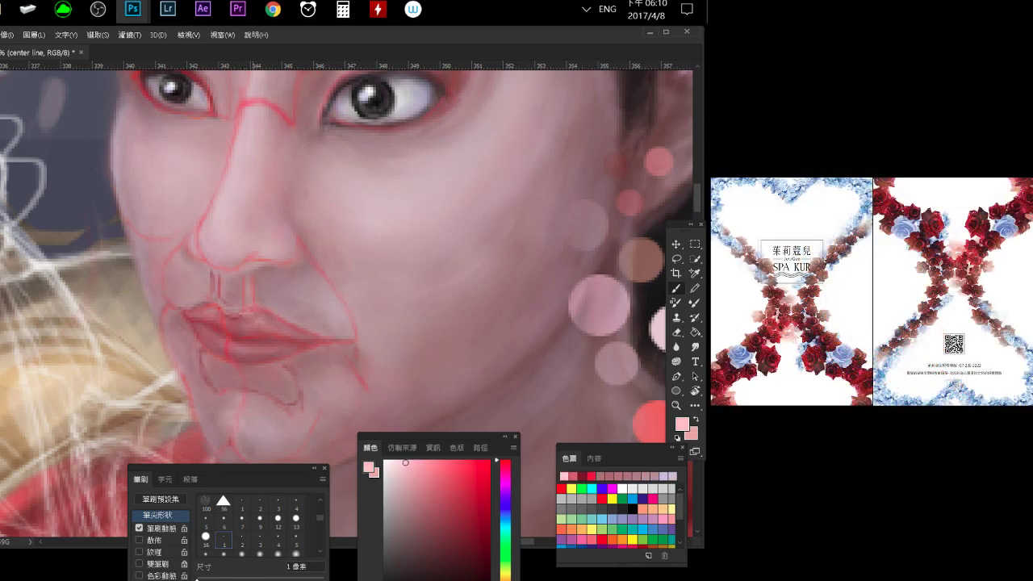
{"action": "key", "text": "e"}
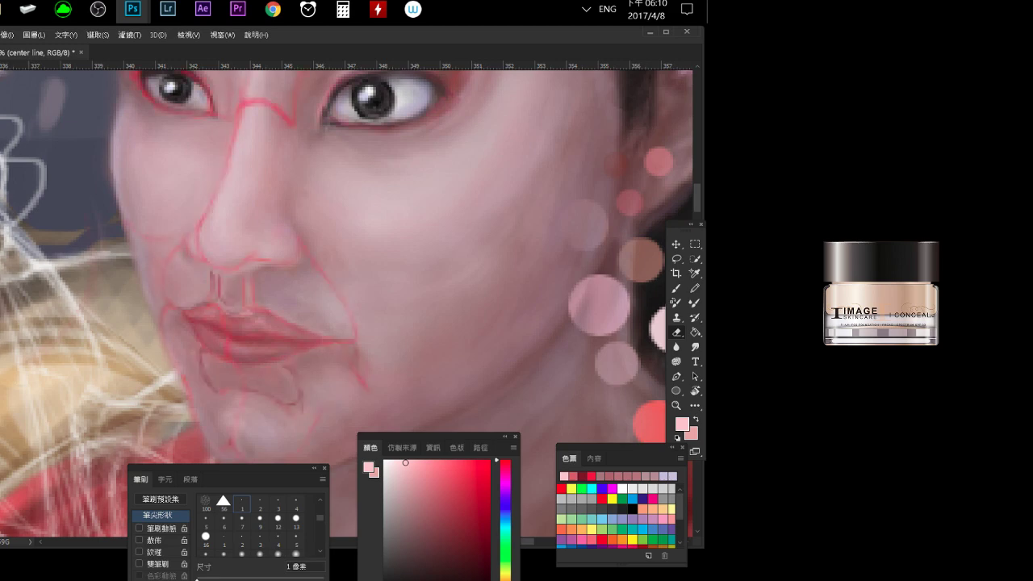
{"action": "key", "text": "alt+bracketleft"}
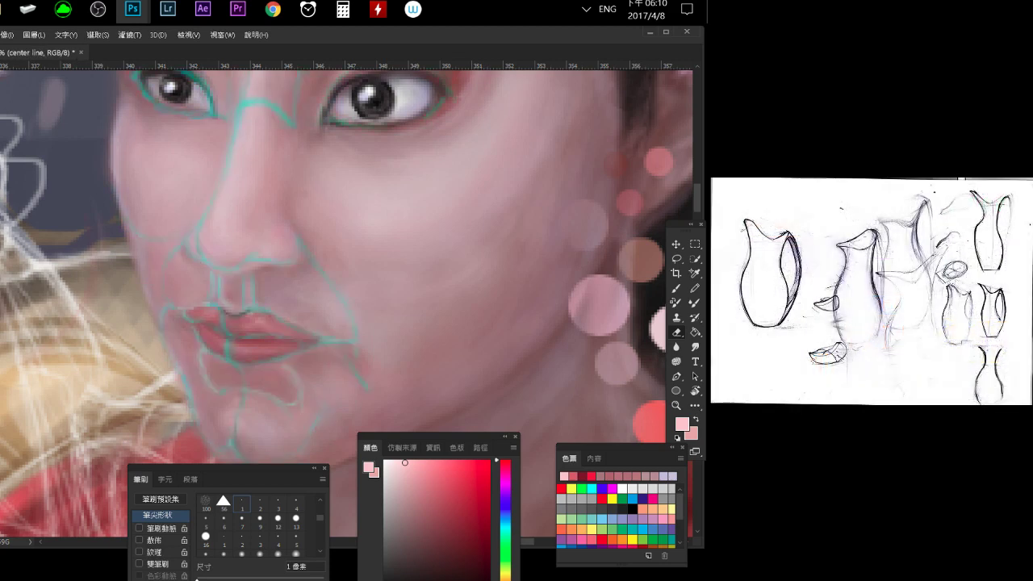
Switch layers, sample mauve from the lips, choose a 2 px brush and rearrange the Brush and Color panels.
{"action": "key", "text": "alt+bracketleft"}
{"action": "key", "text": "alt+bracketleft"}
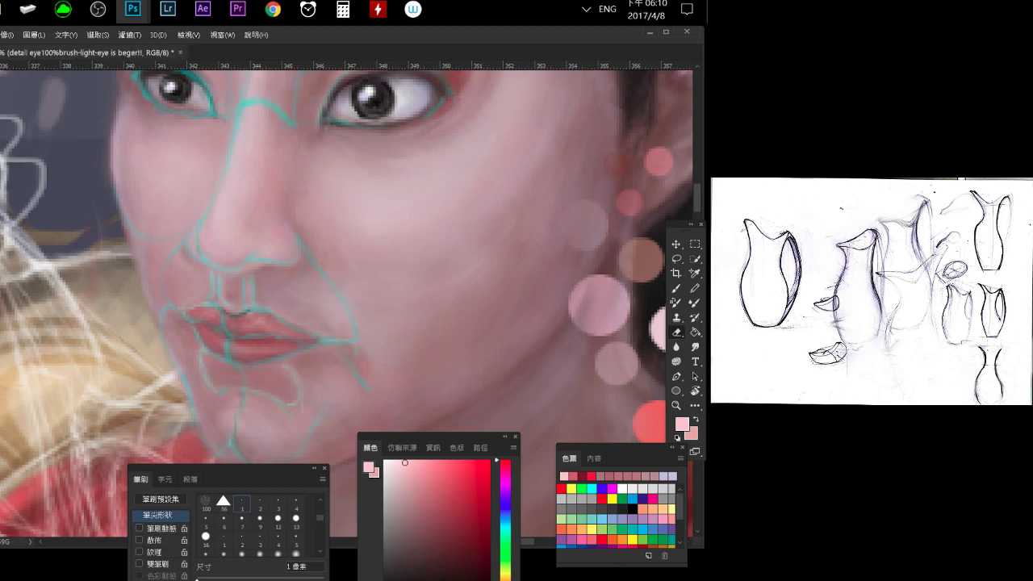
{"action": "key", "text": "b"}
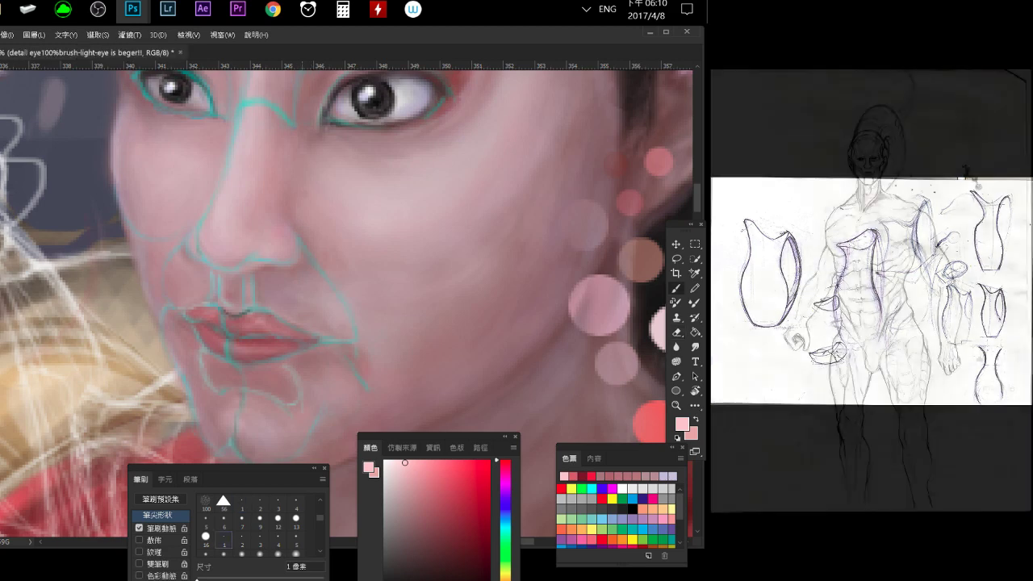
{"action": "left_click", "coordinate": [298, 341], "text": "alt"}
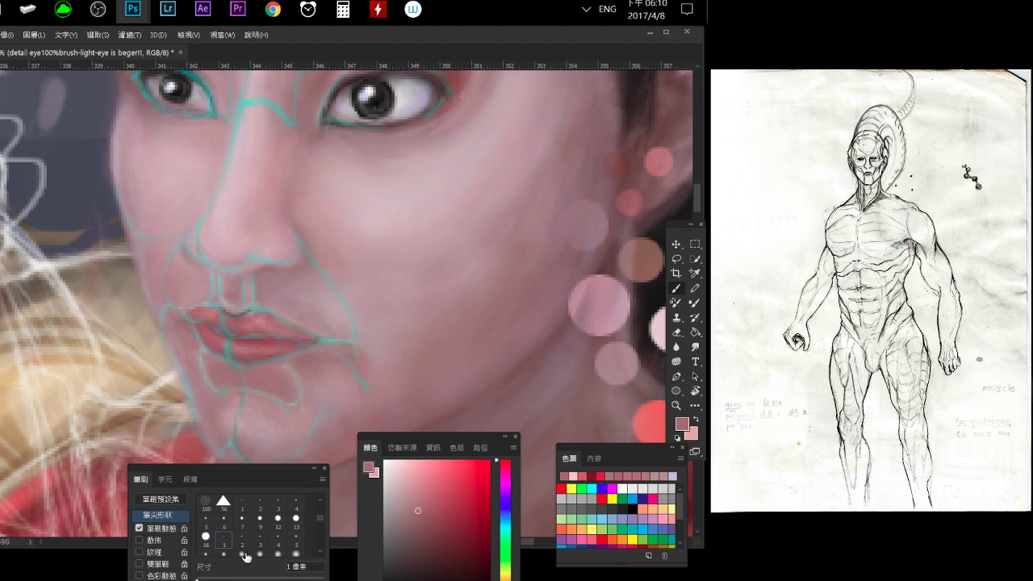
{"action": "left_click", "coordinate": [256, 508]}
{"action": "mouse_move", "coordinate": [290, 468]}
{"action": "left_mouse_down"}
{"action": "mouse_move", "coordinate": [234, 460]}
{"action": "mouse_move", "coordinate": [292, 458]}
{"action": "left_mouse_up"}
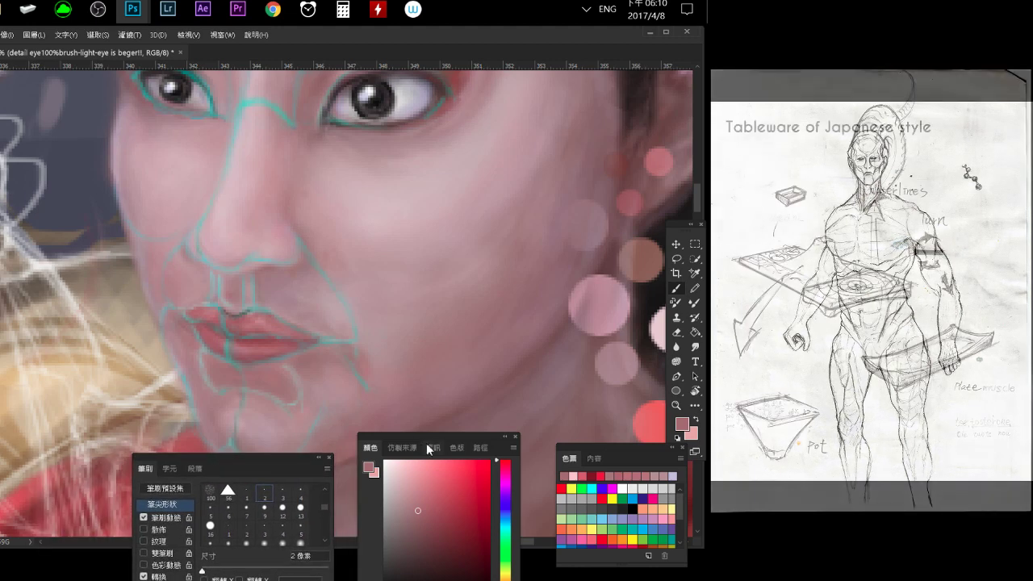
{"action": "left_click_drag", "start_coordinate": [421, 442], "coordinate": [476, 442]}
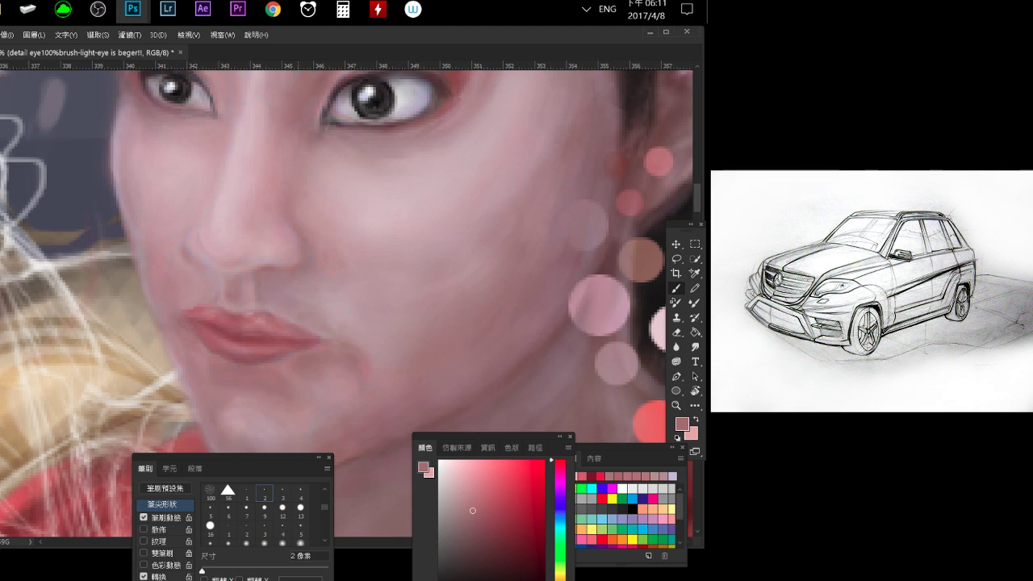
With a 4 px brush and sampled lighter pink, paint and soften a shadow at the mouth corner.
{"action": "left_click", "coordinate": [316, 345], "text": "alt"}
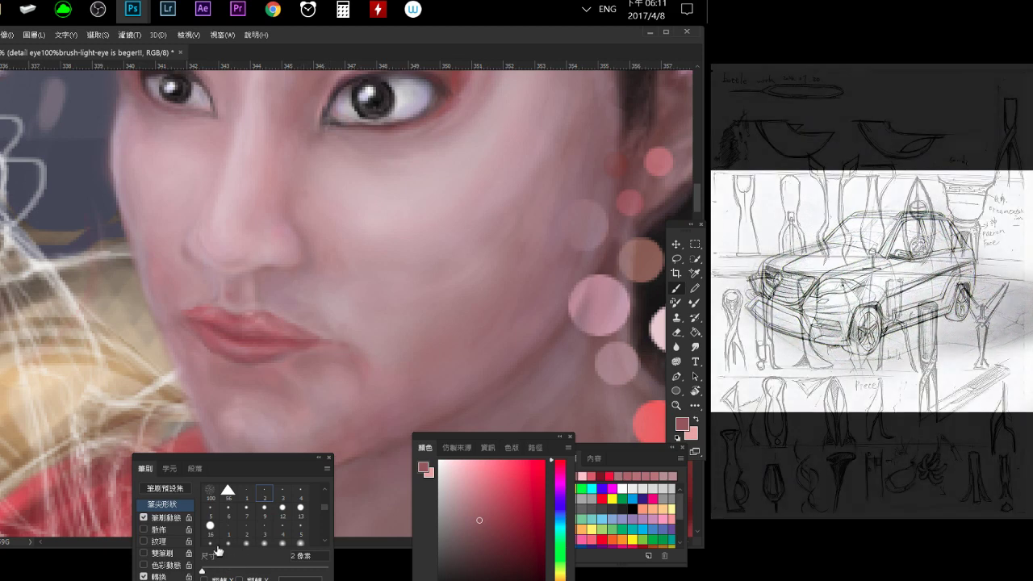
{"action": "left_click", "coordinate": [297, 492]}
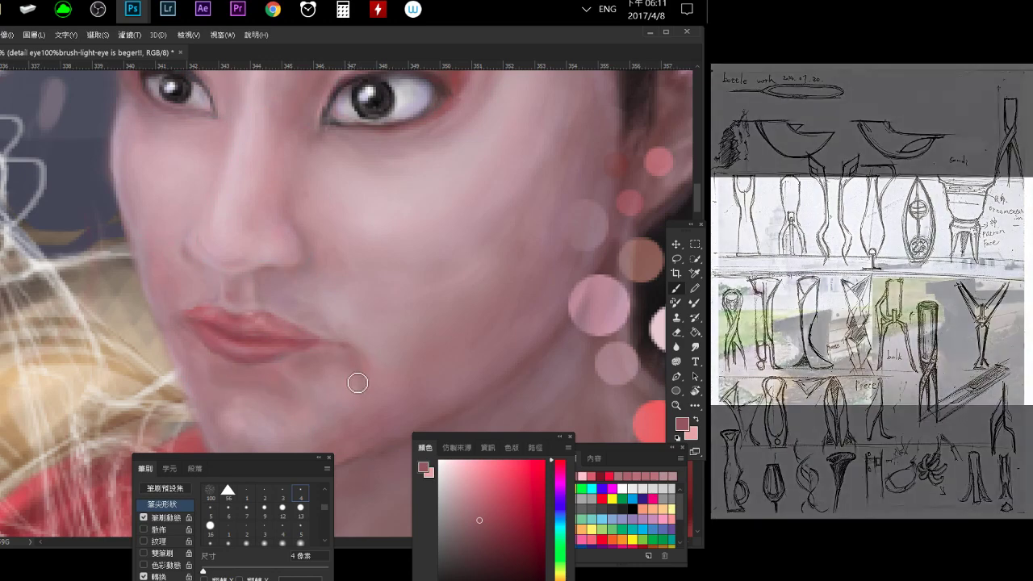
{"action": "left_click_drag", "start_coordinate": [355, 368], "coordinate": [346, 355]}
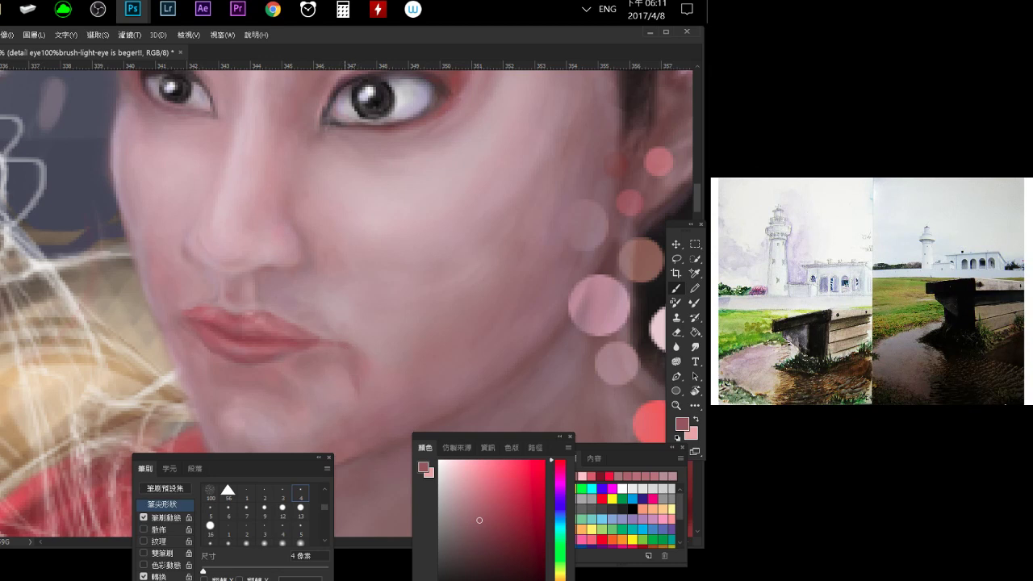
{"action": "key", "text": "e"}
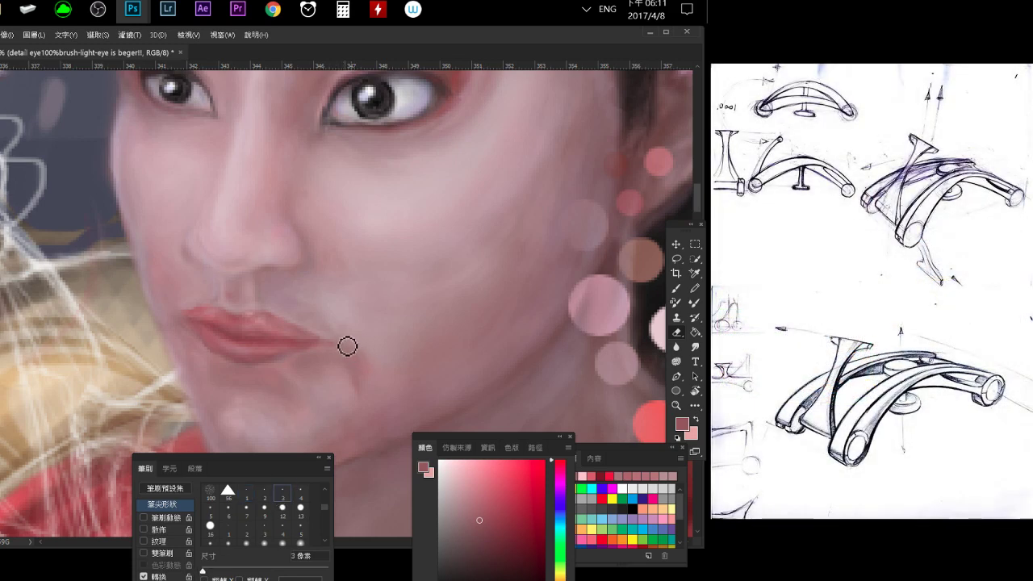
{"action": "key", "text": "b"}
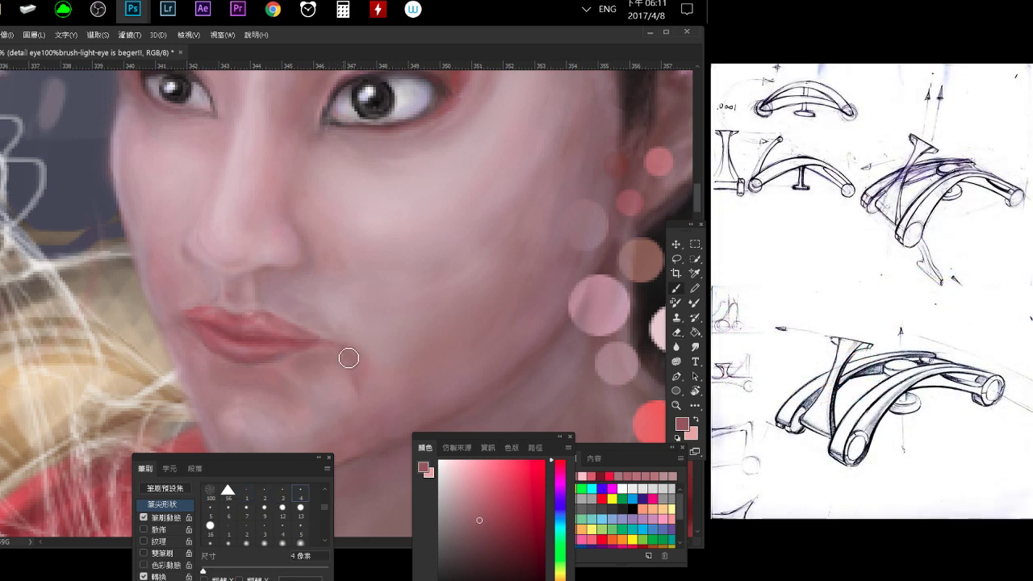
{"action": "left_click_drag", "start_coordinate": [348, 358], "coordinate": [355, 386]}
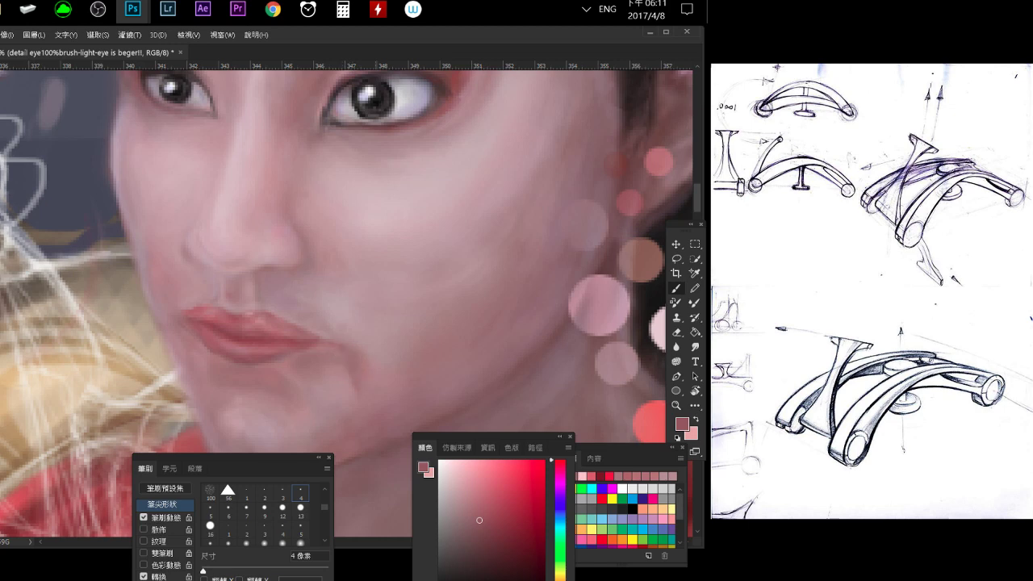
Paint a darker crease below the mouth corner, then sample skin tones at the lip corner.
{"action": "left_click", "coordinate": [489, 505]}
{"action": "left_click", "coordinate": [363, 408], "text": "alt"}
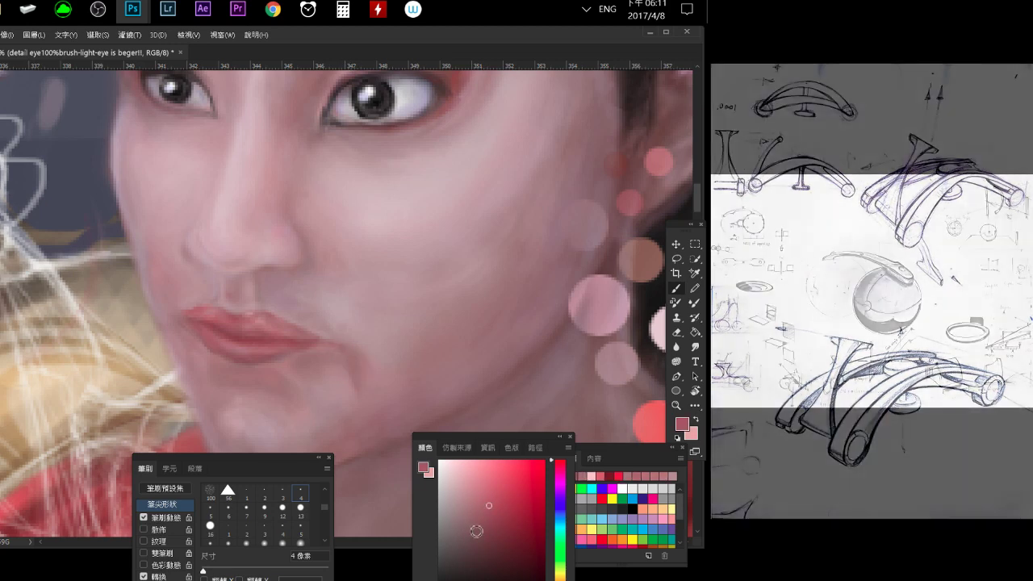
{"action": "left_click_drag", "start_coordinate": [357, 367], "coordinate": [355, 391]}
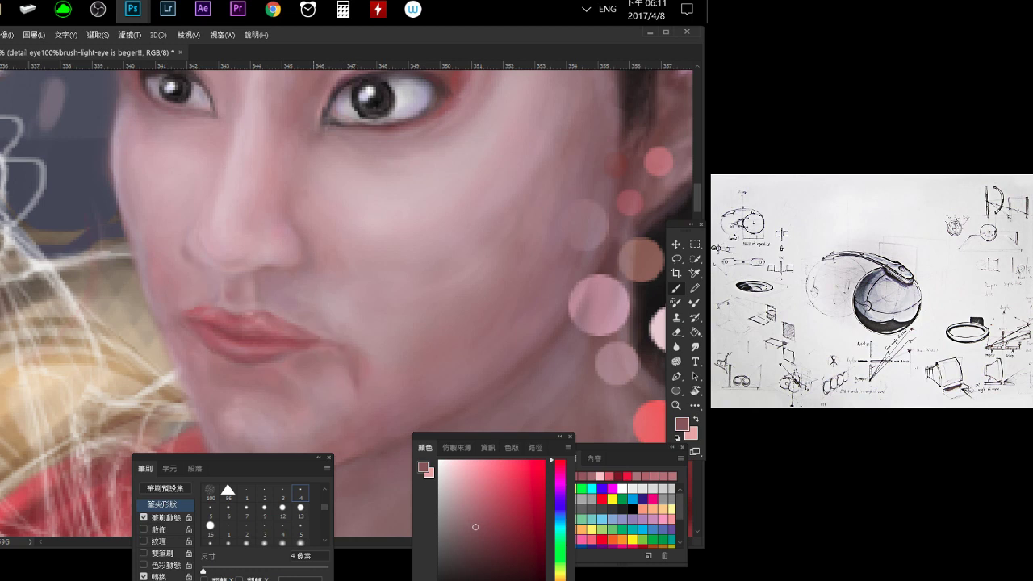
{"action": "left_click", "coordinate": [362, 355], "text": "alt"}
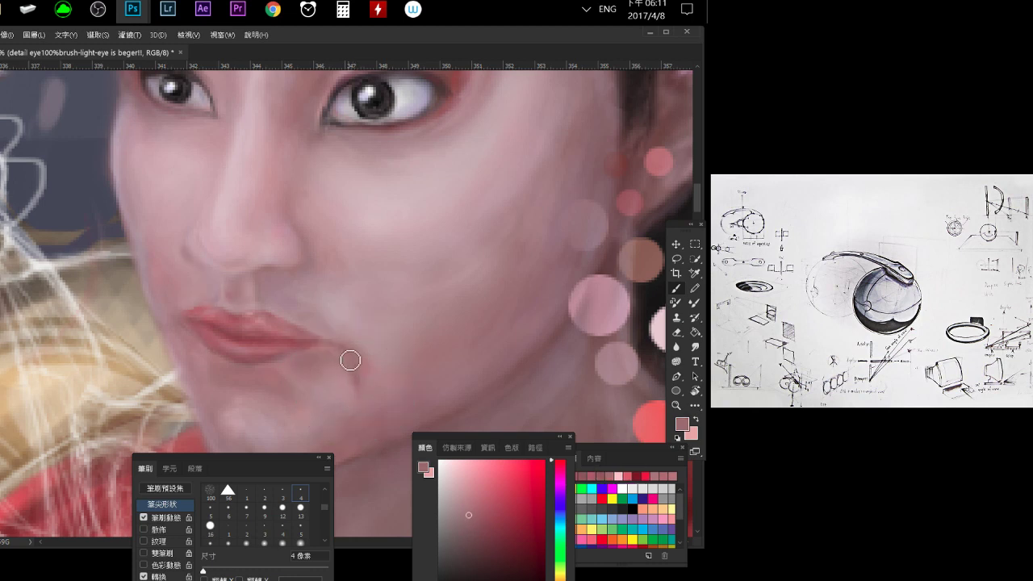
{"action": "left_click", "coordinate": [334, 339], "text": "alt"}
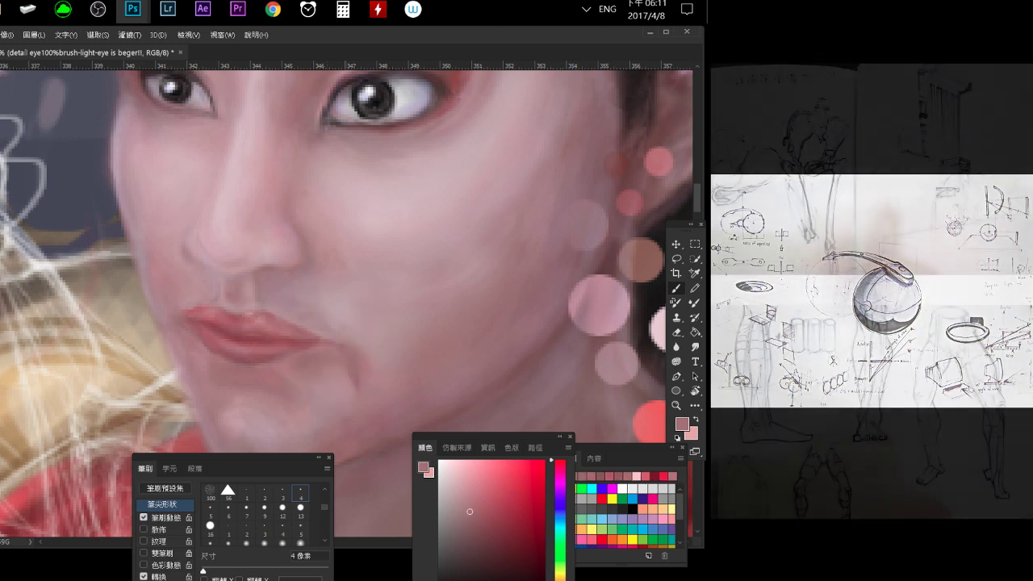
{"action": "left_click", "coordinate": [303, 333], "text": "alt"}
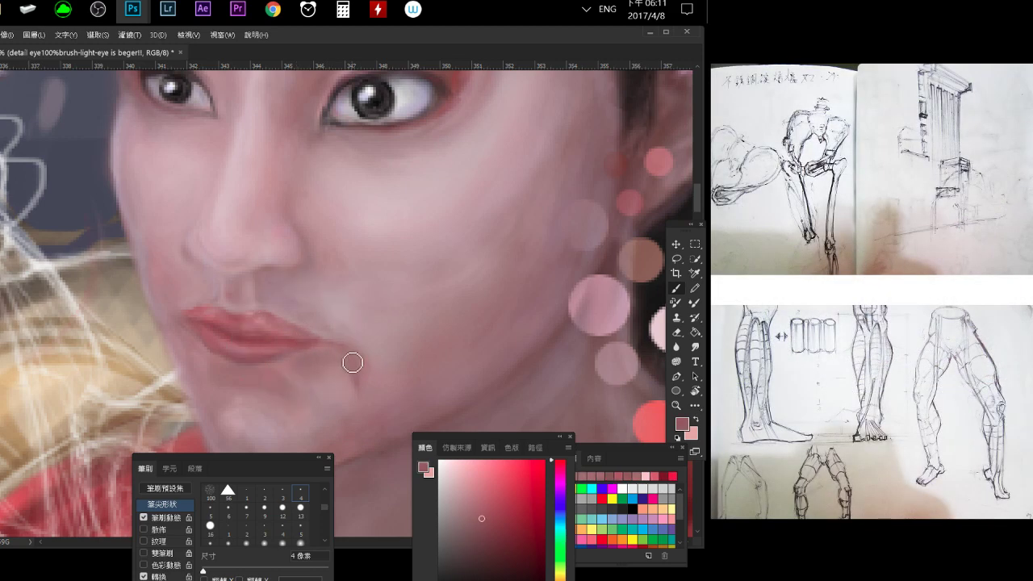
{"action": "mouse_move", "coordinate": [281, 468]}
{"action": "left_mouse_down"}
{"action": "mouse_move", "coordinate": [137, 443]}
{"action": "mouse_move", "coordinate": [94, 413]}
{"action": "mouse_move", "coordinate": [263, 459]}
{"action": "left_mouse_up"}
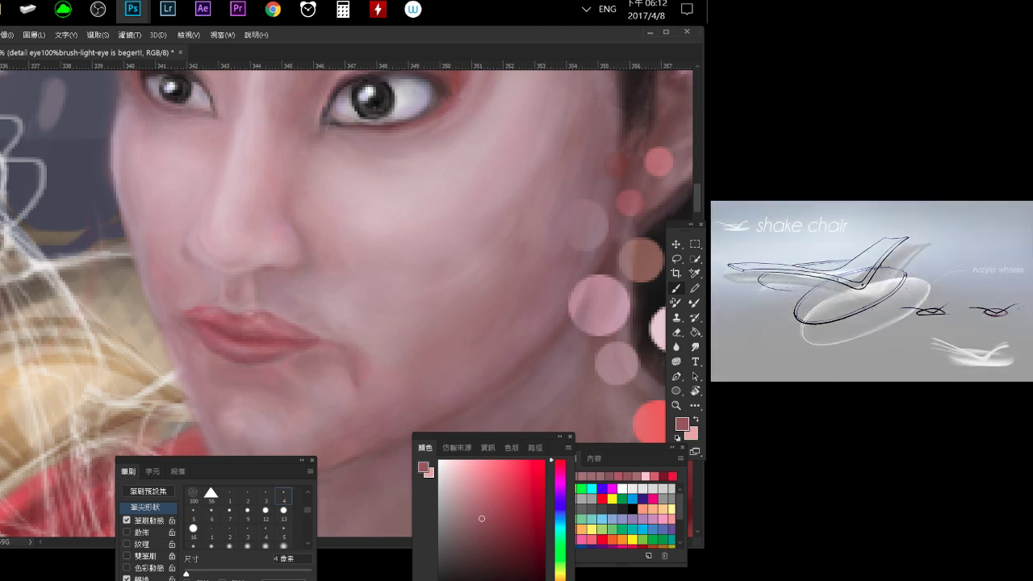
Restore the softer crease, then repaint the mouth-corner crease with a 3 px brush on the detail eye layer.
{"action": "key", "text": "ctrl+z"}
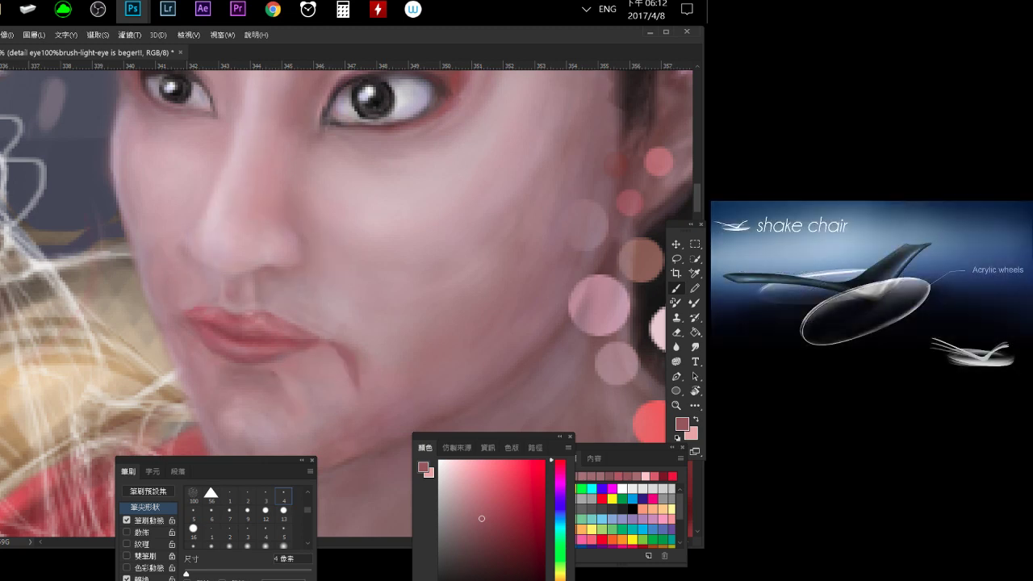
{"action": "key", "text": "ctrl+z"}
{"action": "key", "text": "ctrl+z"}
{"action": "key", "text": "ctrl+z"}
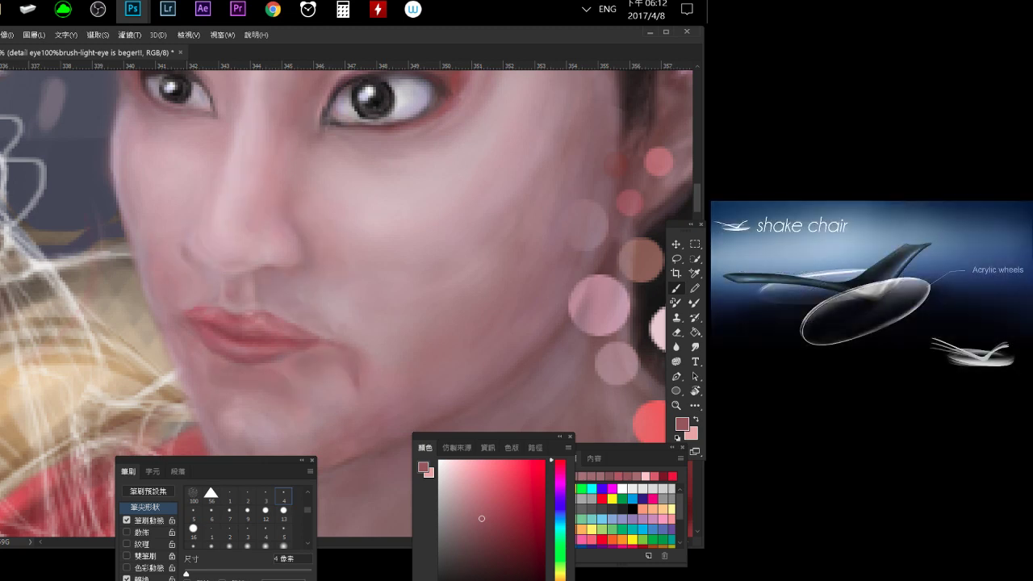
{"action": "key", "text": "bracketleft"}
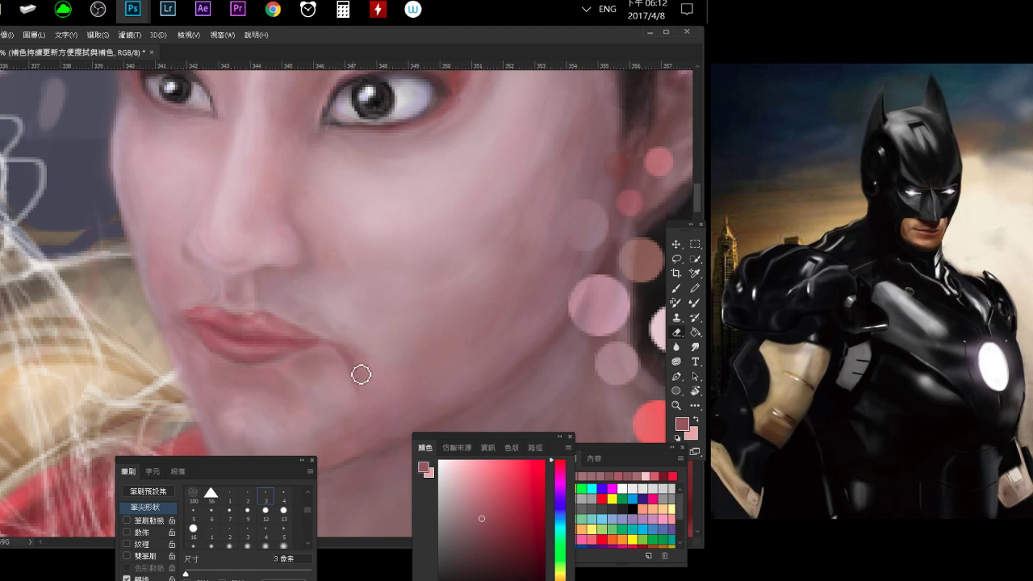
{"action": "key", "text": "alt+bracketleft"}
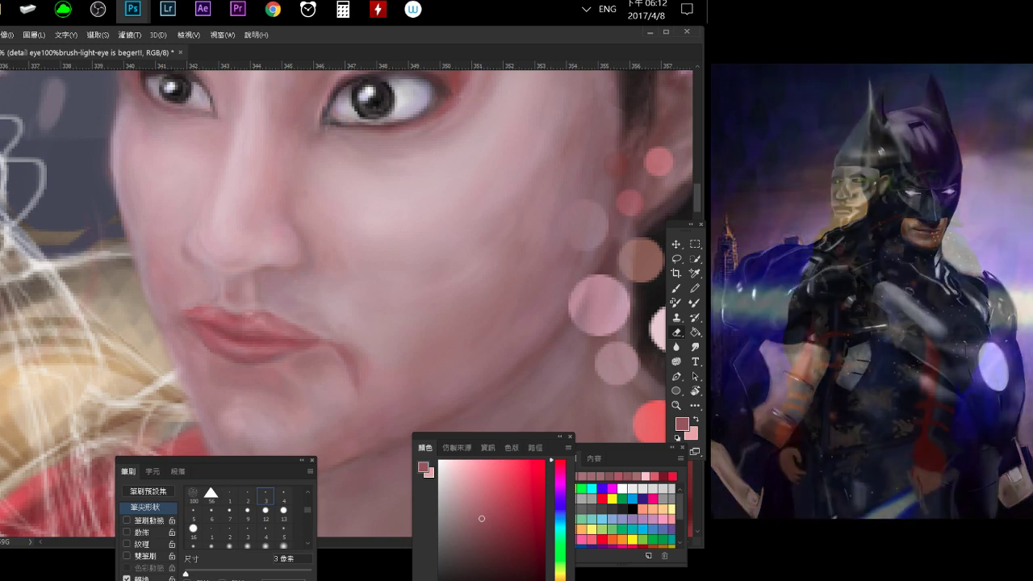
{"action": "mouse_move", "coordinate": [339, 348]}
{"action": "left_mouse_down"}
{"action": "mouse_move", "coordinate": [358, 379]}
{"action": "mouse_move", "coordinate": [355, 352]}
{"action": "mouse_move", "coordinate": [360, 359]}
{"action": "mouse_move", "coordinate": [357, 385]}
{"action": "mouse_move", "coordinate": [346, 364]}
{"action": "left_mouse_up"}
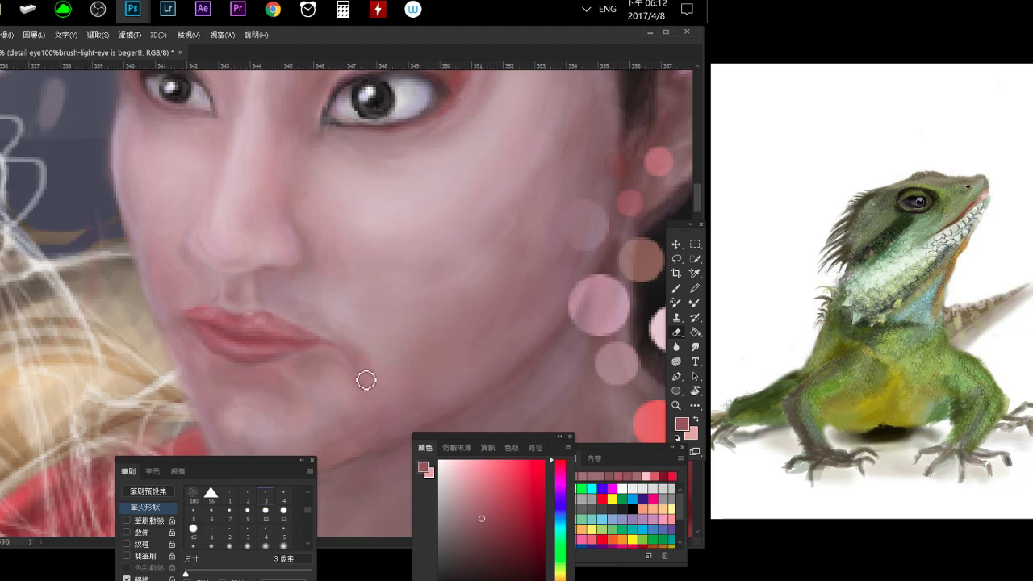
{"action": "key", "text": "b"}
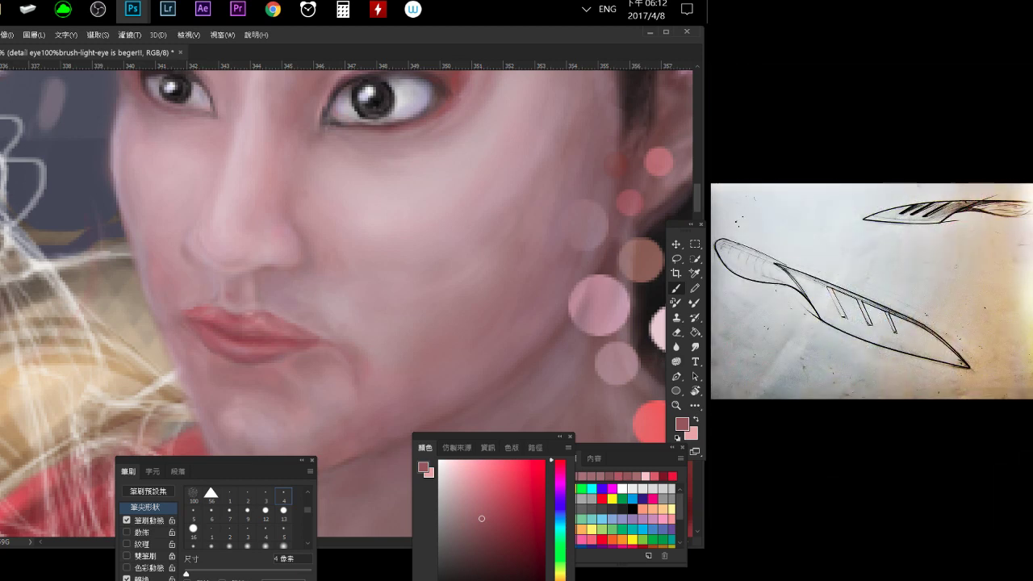
{"action": "key", "text": "alt+bracketleft"}
{"action": "key", "text": "alt+bracketright"}
Darken beside the nose and under the mouth corner on the 補色持續更新方便擦拭與補色 layer, comparing via undo.
{"action": "left_click", "coordinate": [308, 340], "text": "alt"}
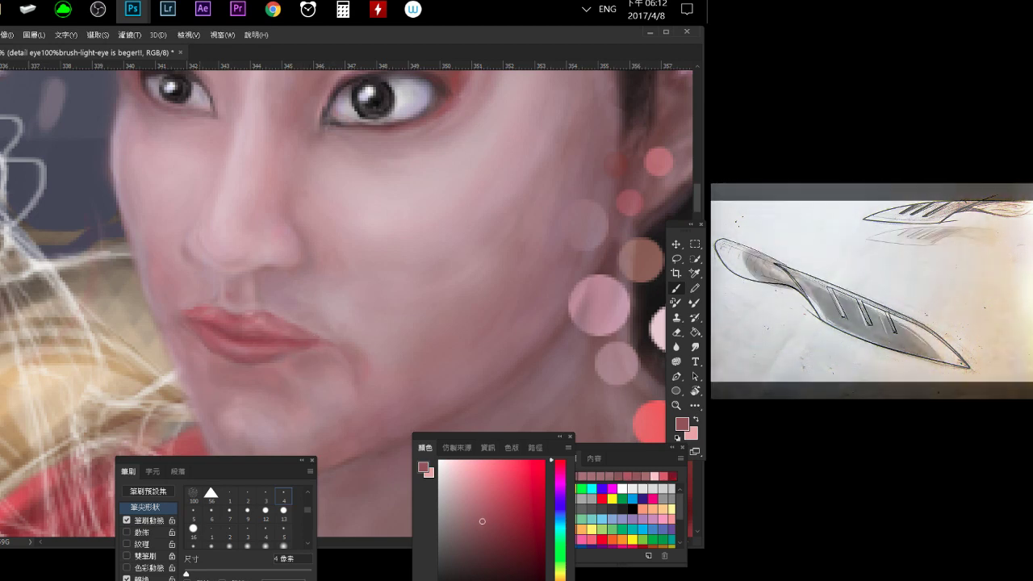
{"action": "key", "text": "alt+bracketright"}
{"action": "left_click_drag", "start_coordinate": [220, 178], "coordinate": [201, 248]}
{"action": "left_click_drag", "start_coordinate": [294, 352], "coordinate": [344, 377]}
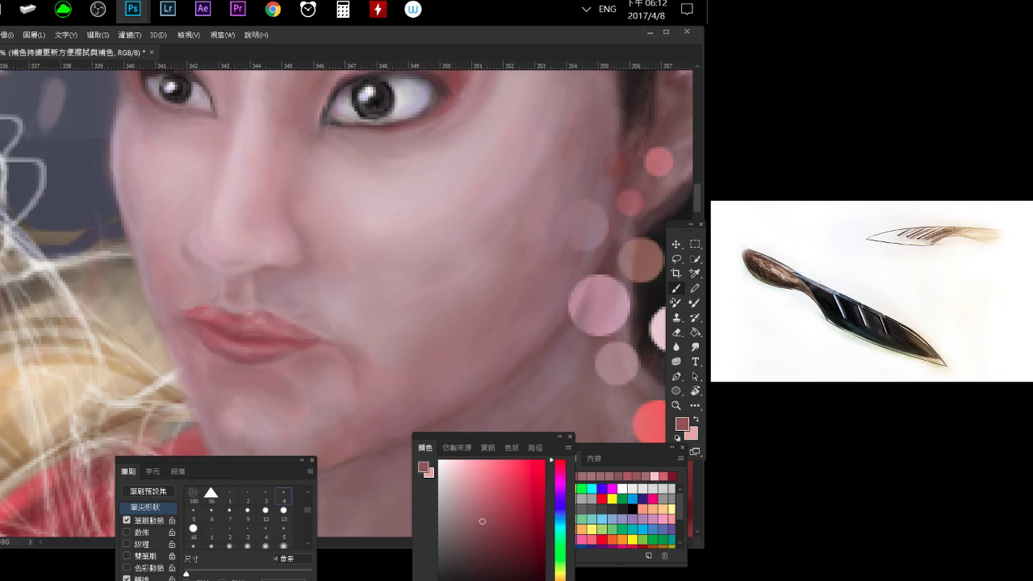
{"action": "key", "text": "ctrl+z"}
{"action": "key", "text": "ctrl+z"}
{"action": "key", "text": "alt+bracketright"}
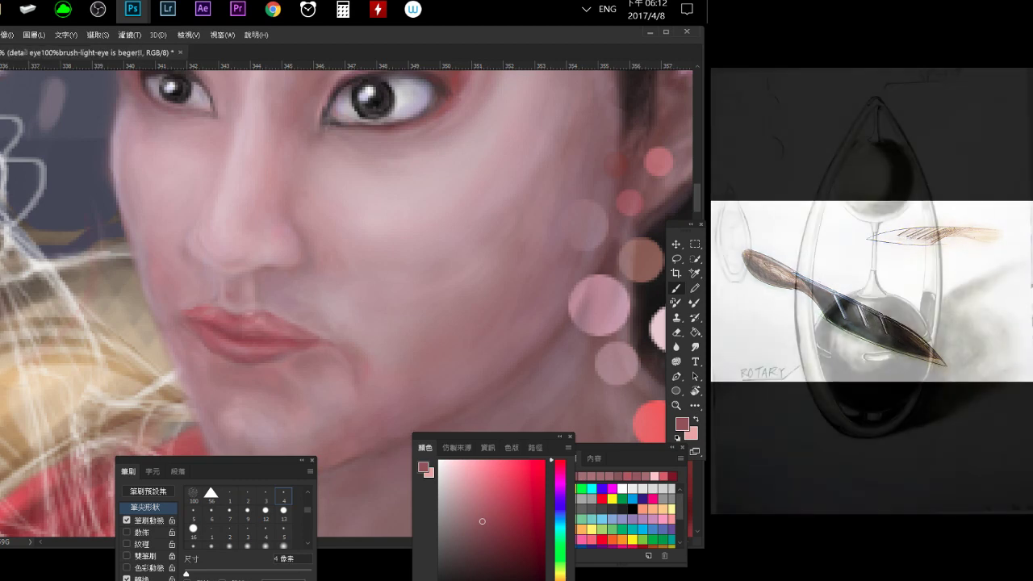
Sample a series of skin tones around the mouth corner, crease and chin.
{"action": "left_click", "coordinate": [335, 346], "text": "alt"}
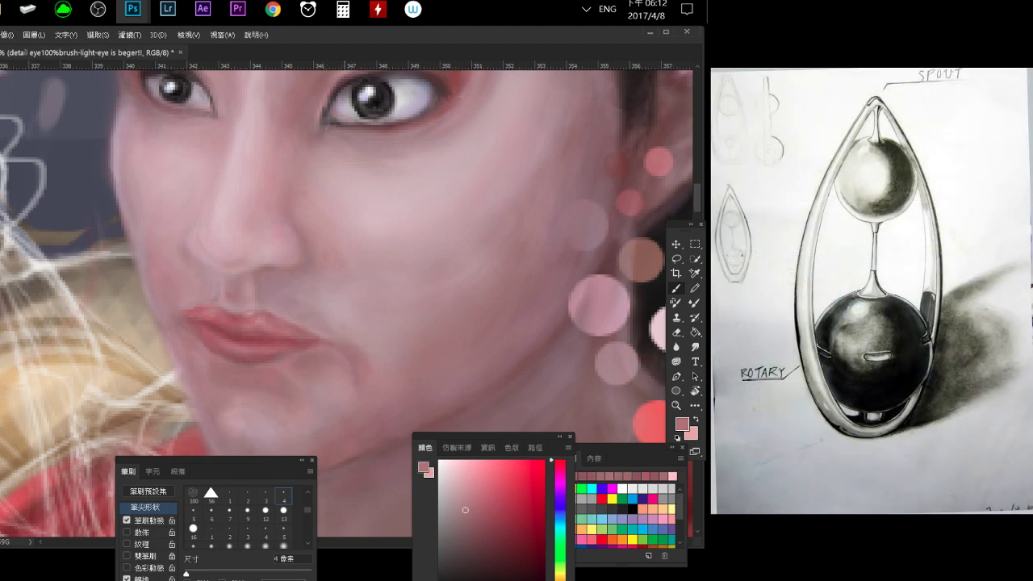
{"action": "left_click", "coordinate": [352, 339], "text": "alt"}
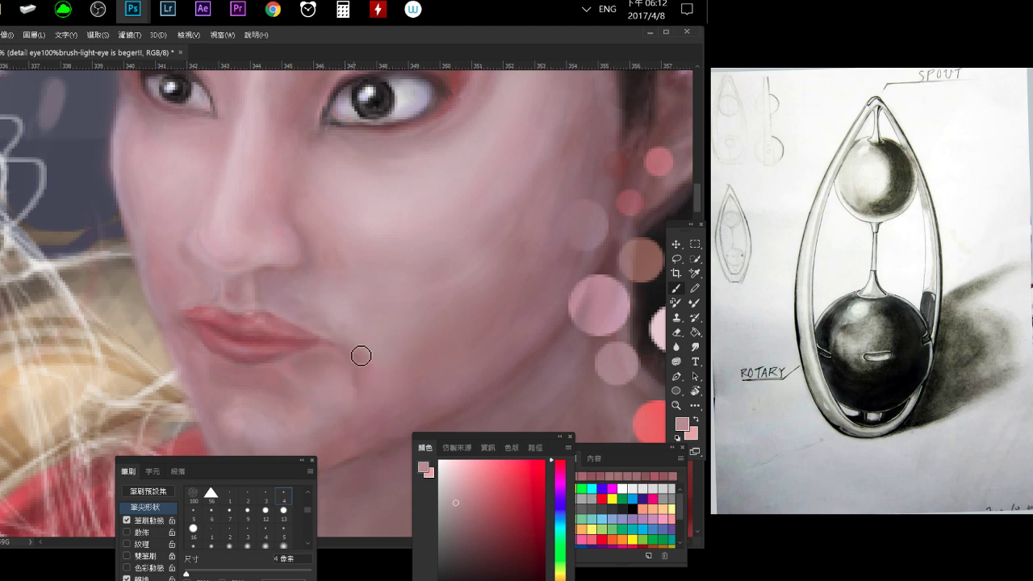
{"action": "left_click", "coordinate": [359, 340], "text": "alt"}
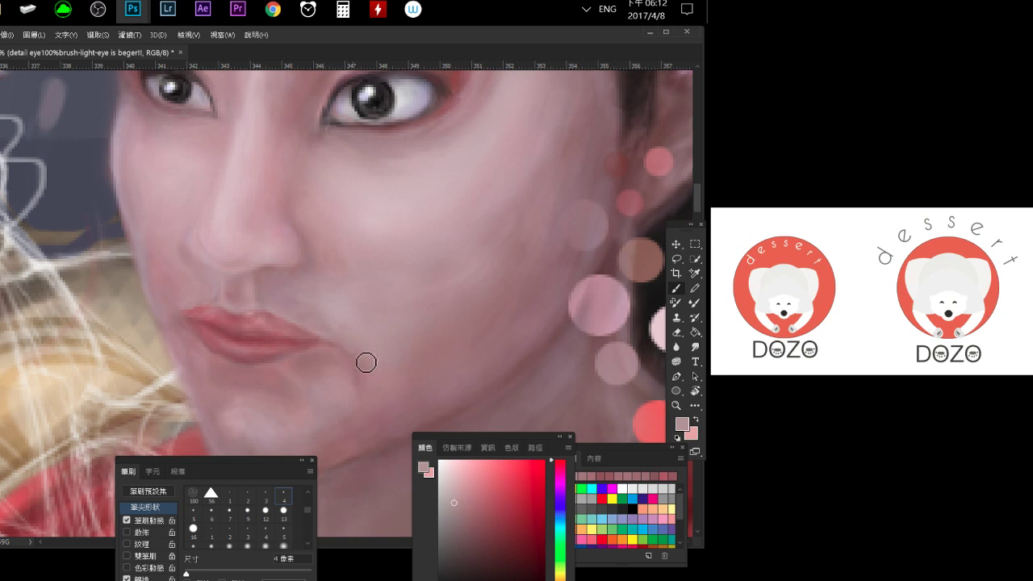
{"action": "left_click", "coordinate": [361, 362], "text": "alt"}
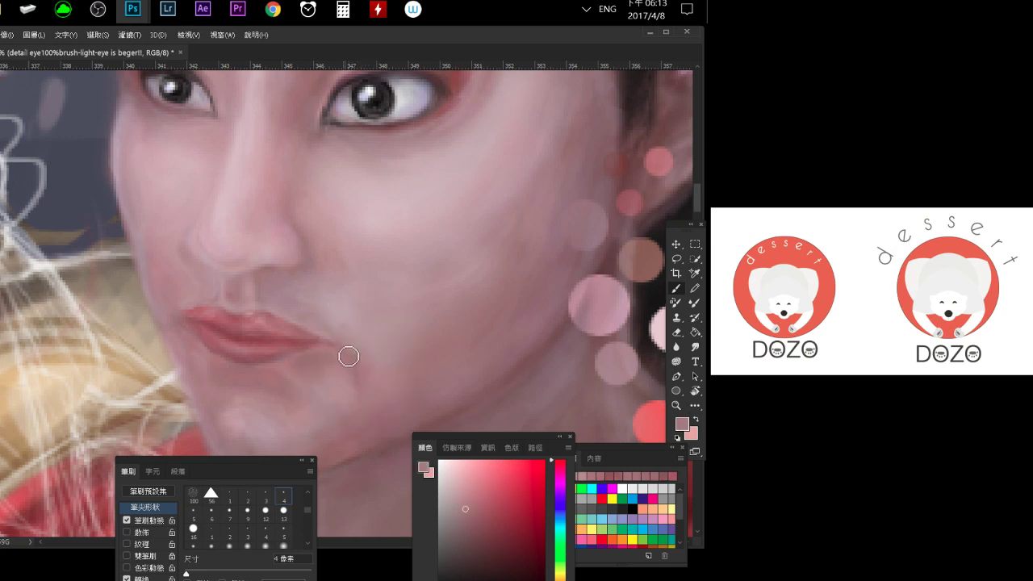
{"action": "left_click", "coordinate": [352, 351], "text": "alt"}
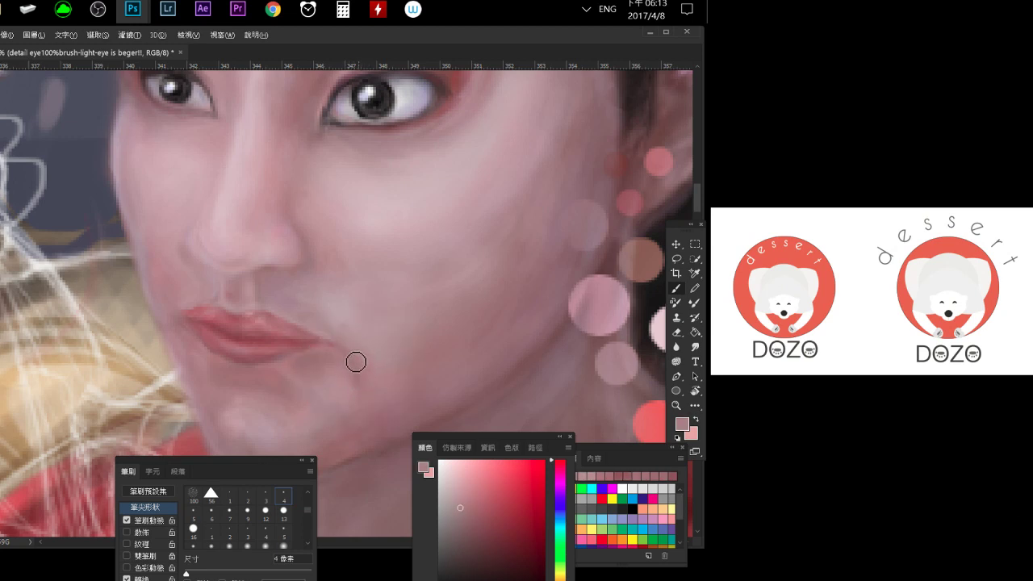
{"action": "left_click", "coordinate": [350, 379], "text": "alt"}
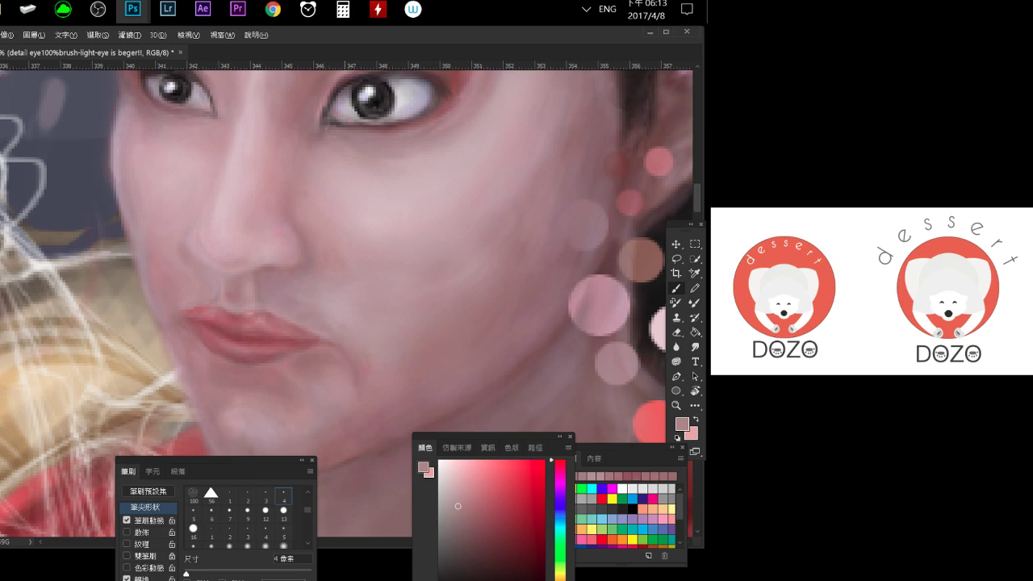
{"action": "left_click", "coordinate": [369, 380], "text": "alt"}
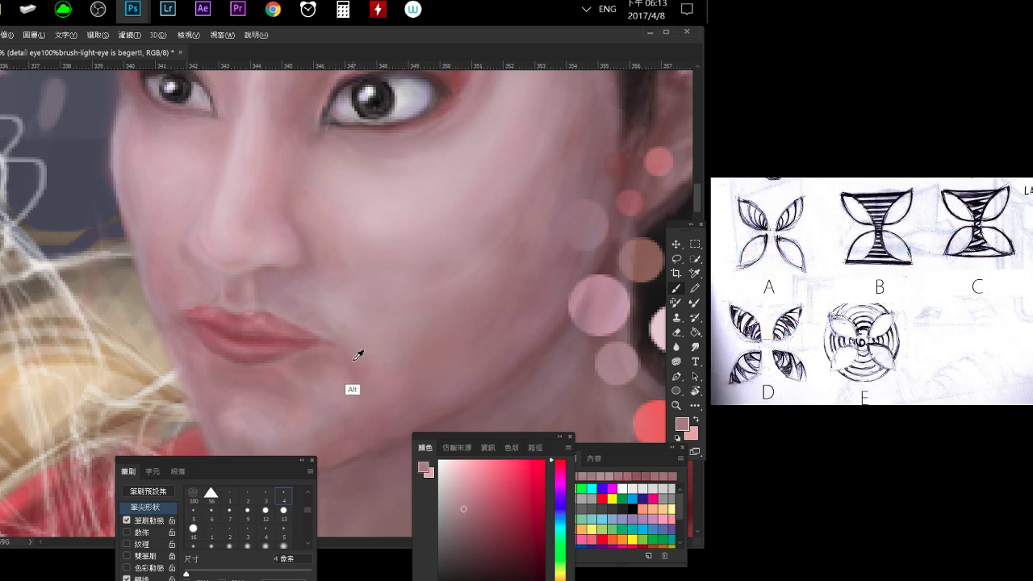
{"action": "left_click", "coordinate": [356, 359], "text": "alt"}
{"action": "left_click", "coordinate": [343, 375], "text": "alt"}
{"action": "left_click", "coordinate": [320, 383], "text": "alt"}
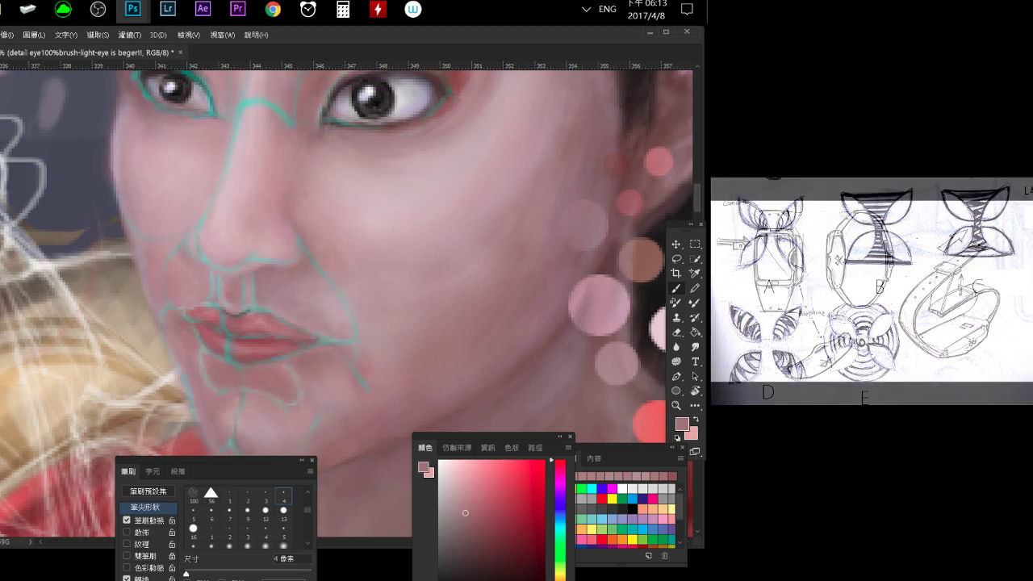
Sample the cheek skin colour and set the brush to 6 px.
{"action": "left_click", "coordinate": [353, 377], "text": "alt"}
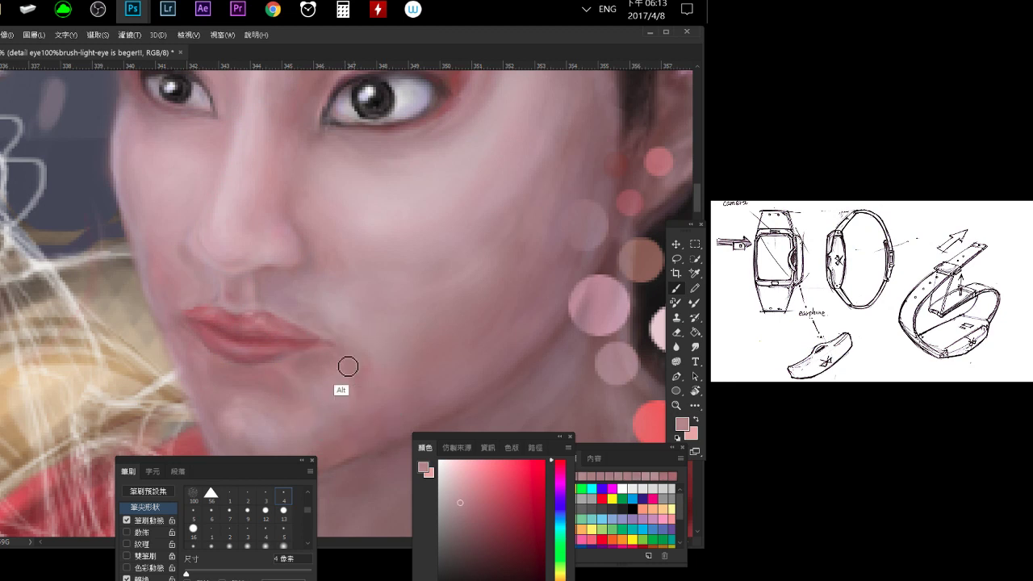
{"action": "left_click", "coordinate": [304, 354], "text": "alt"}
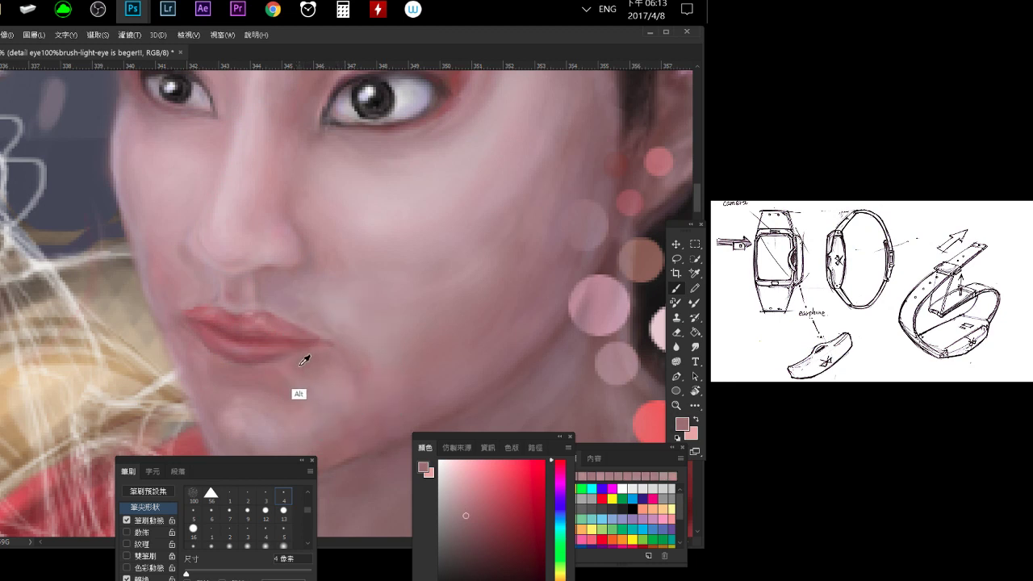
{"action": "left_click", "coordinate": [308, 363], "text": "alt"}
{"action": "left_click", "coordinate": [484, 506]}
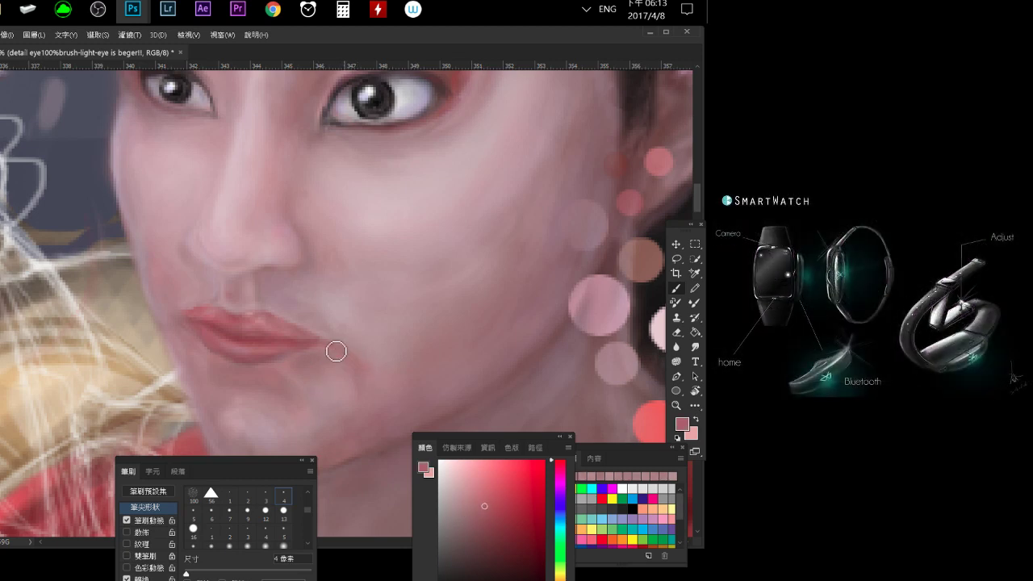
{"action": "left_click", "coordinate": [347, 334], "text": "alt"}
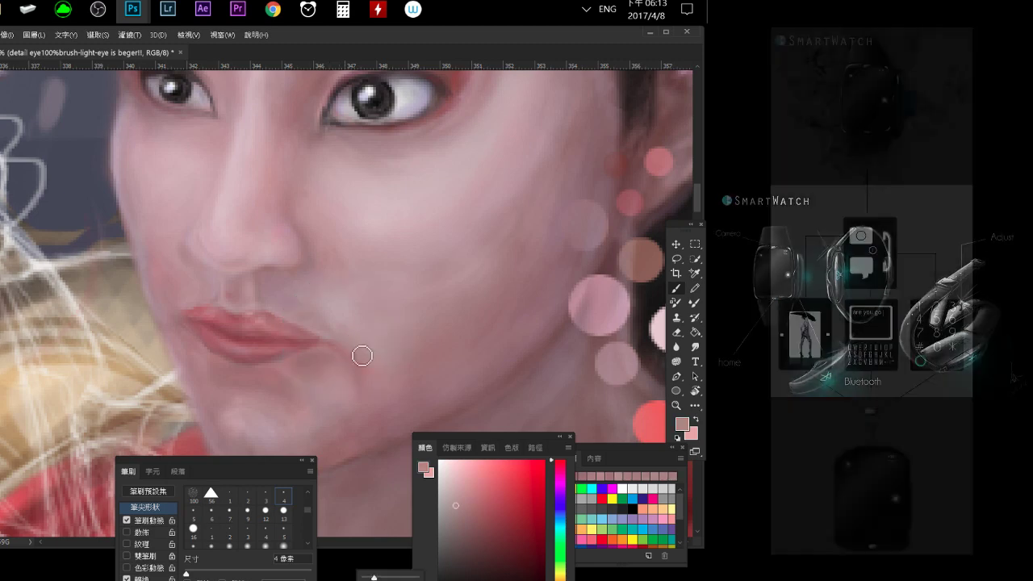
{"action": "left_click", "coordinate": [212, 519]}
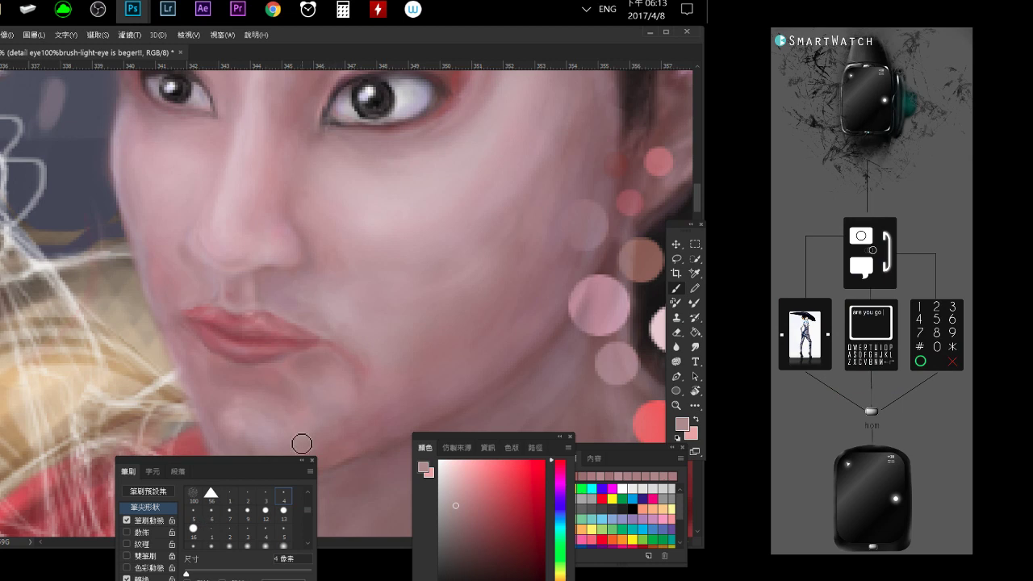
{"action": "left_click", "coordinate": [348, 358], "text": "alt"}
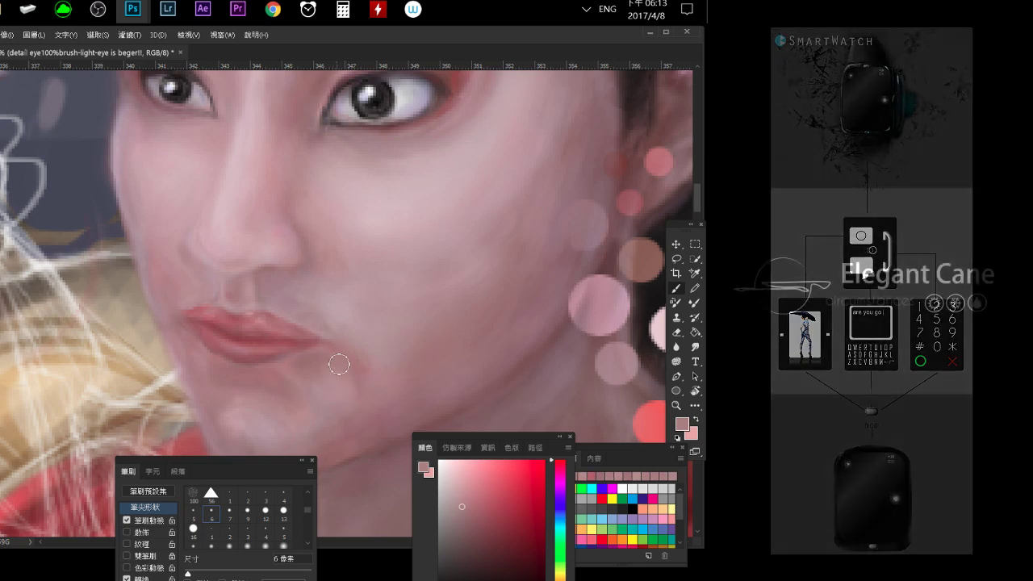
Paint a soft stroke below the lower lip, sample chin skin, and shrink the brush to 4 px.
{"action": "left_click_drag", "start_coordinate": [256, 374], "coordinate": [240, 381]}
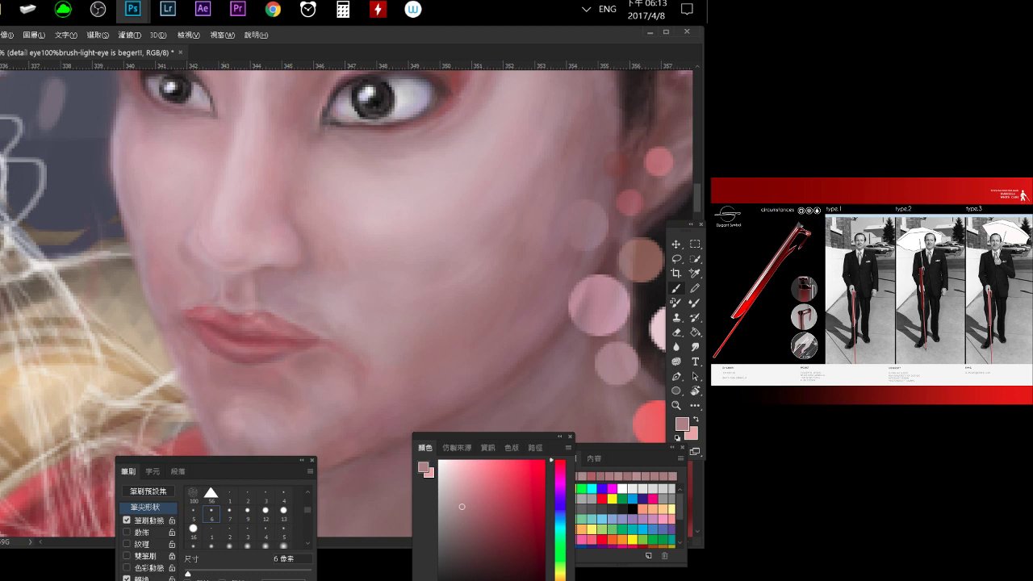
{"action": "key", "text": "alt"}
{"action": "left_click", "coordinate": [302, 360], "text": "alt"}
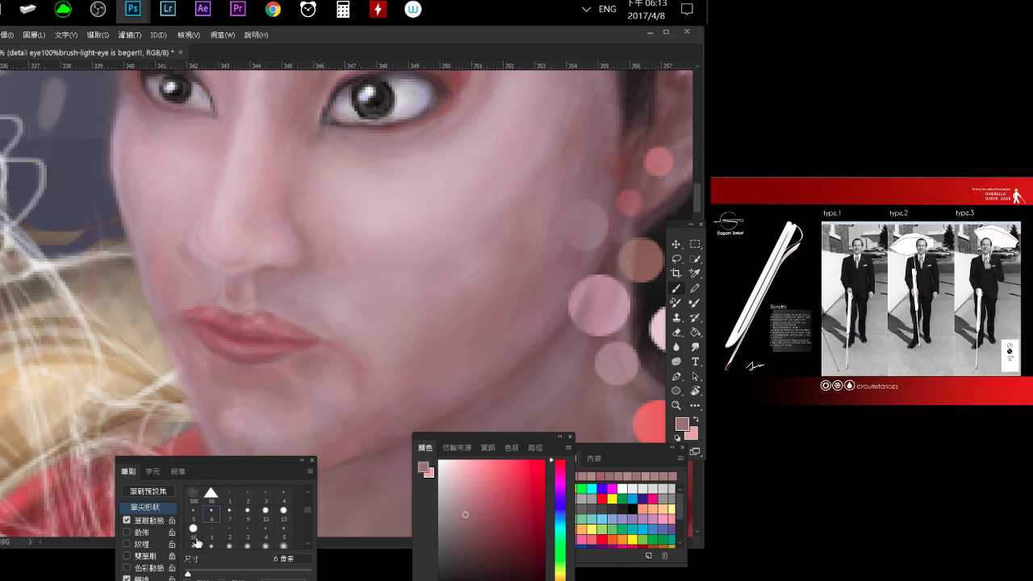
{"action": "left_click", "coordinate": [284, 493]}
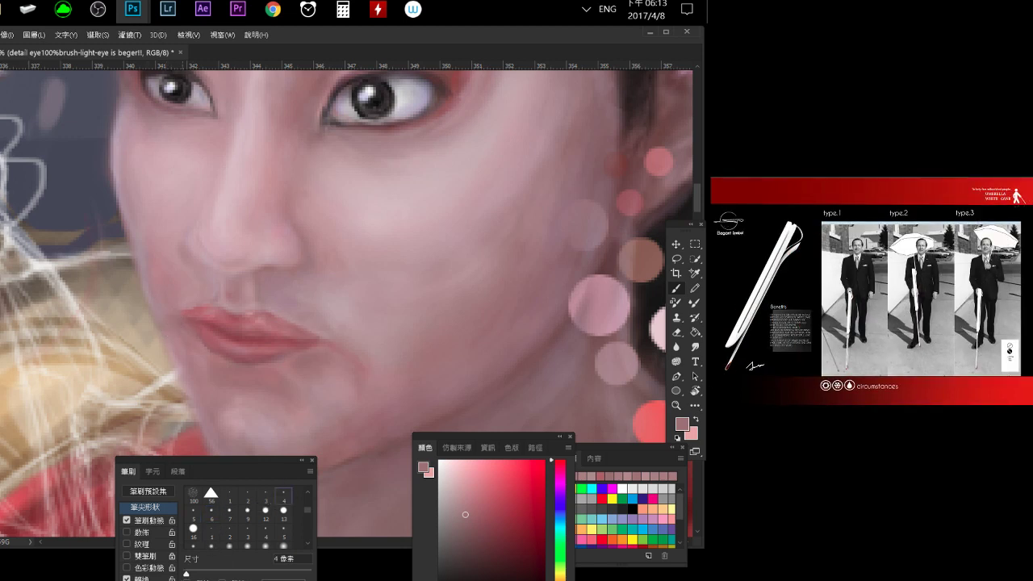
Blend both mouth corners and the chin with repeatedly resampled skin tones at 4 px.
{"action": "left_click", "coordinate": [191, 312], "text": "alt"}
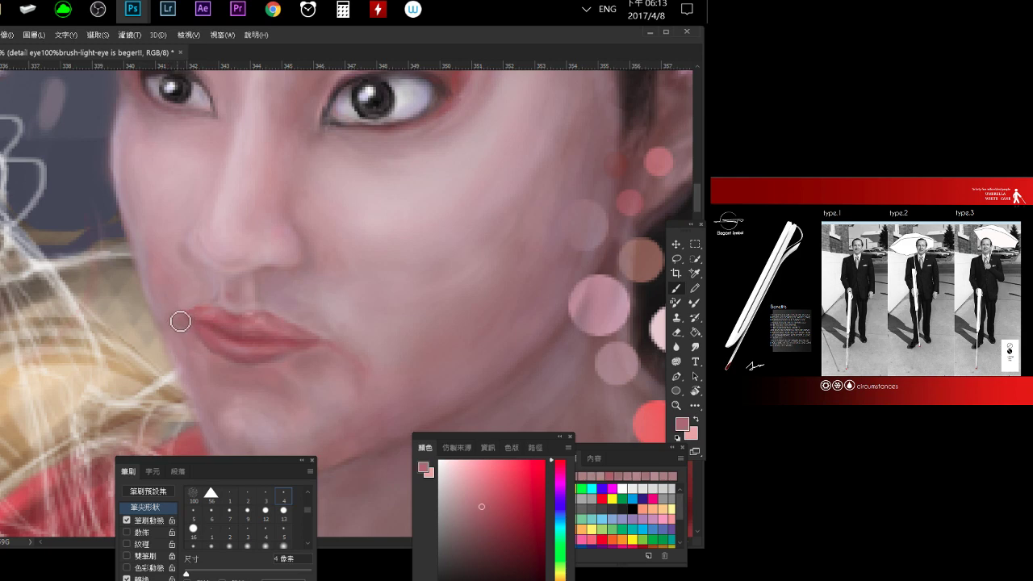
{"action": "left_click", "coordinate": [185, 324], "text": "alt"}
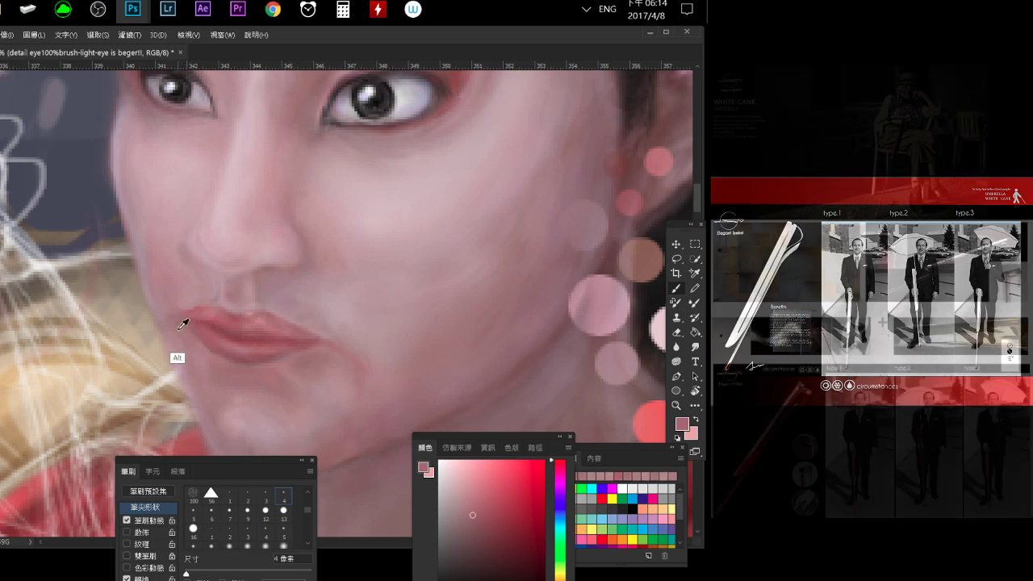
{"action": "left_click", "coordinate": [187, 334], "text": "alt"}
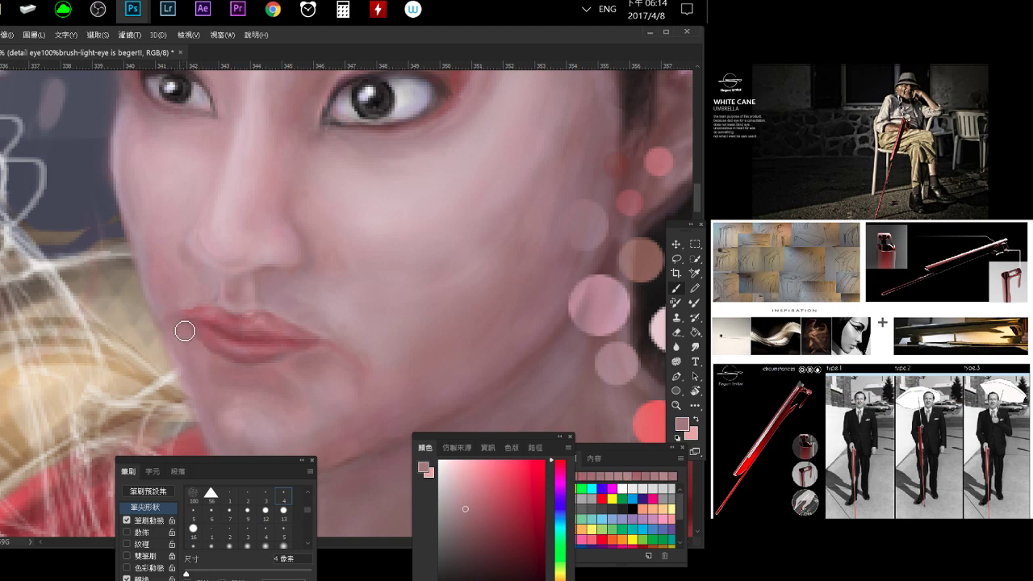
{"action": "left_click", "coordinate": [336, 353], "text": "alt"}
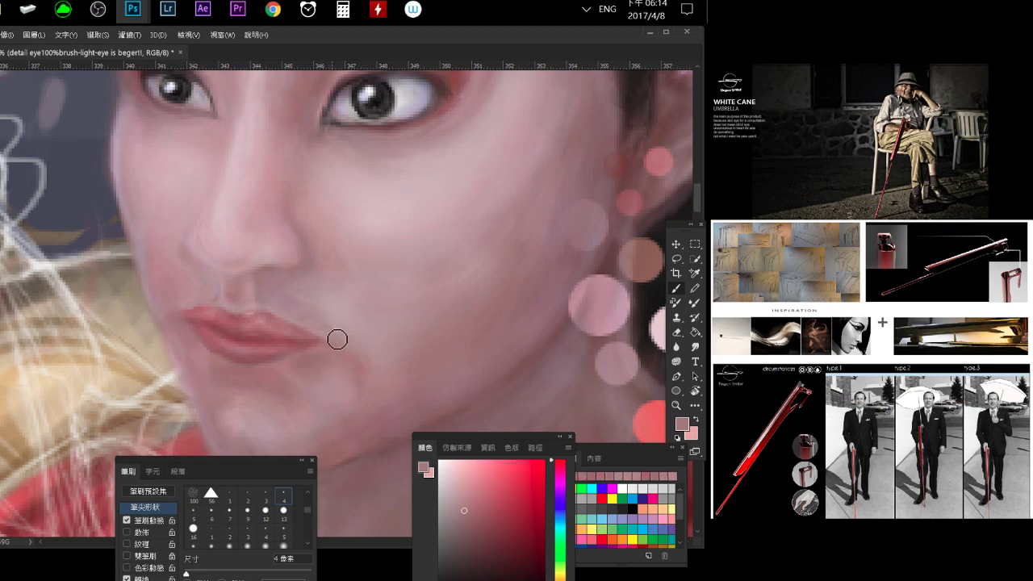
{"action": "left_click", "coordinate": [349, 359], "text": "alt"}
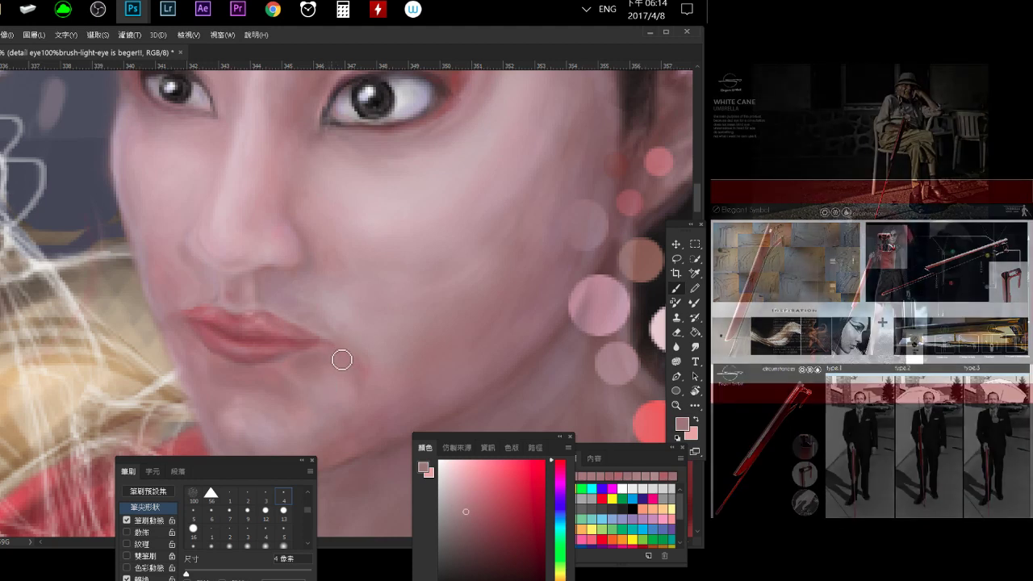
{"action": "left_click", "coordinate": [354, 361], "text": "alt"}
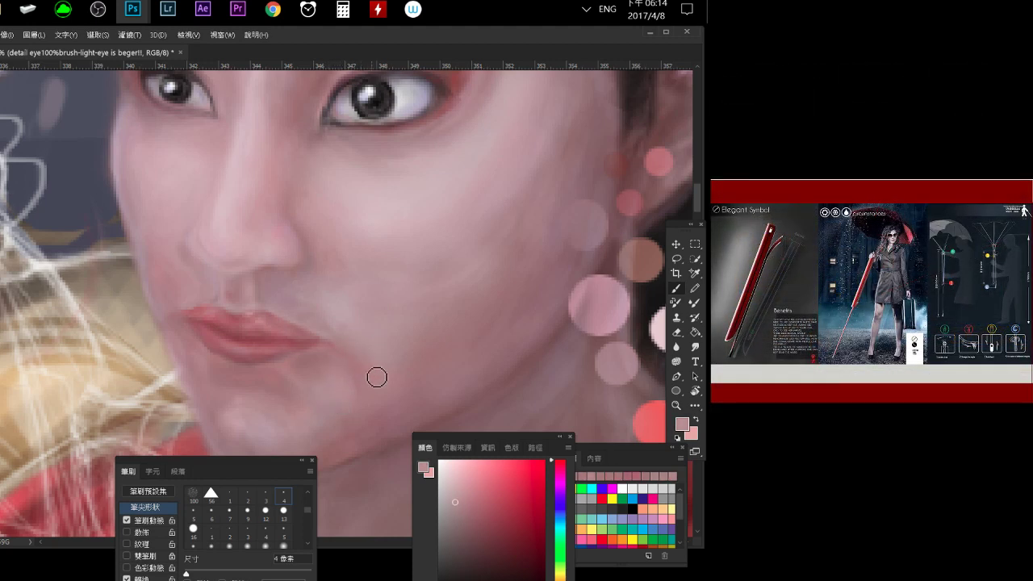
{"action": "left_click", "coordinate": [376, 370], "text": "alt"}
{"action": "left_click", "coordinate": [366, 405], "text": "alt"}
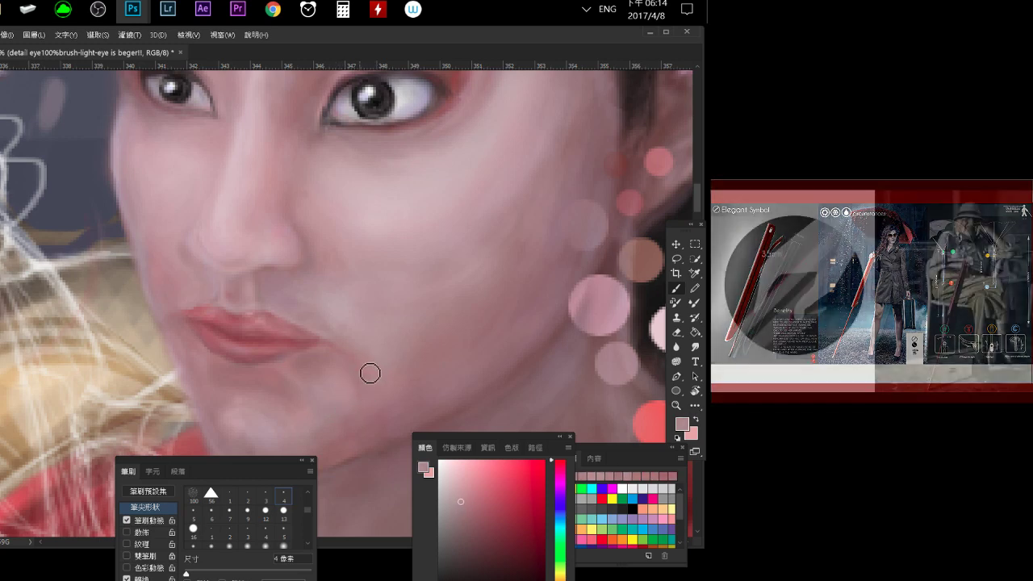
{"action": "left_click", "coordinate": [333, 359], "text": "alt"}
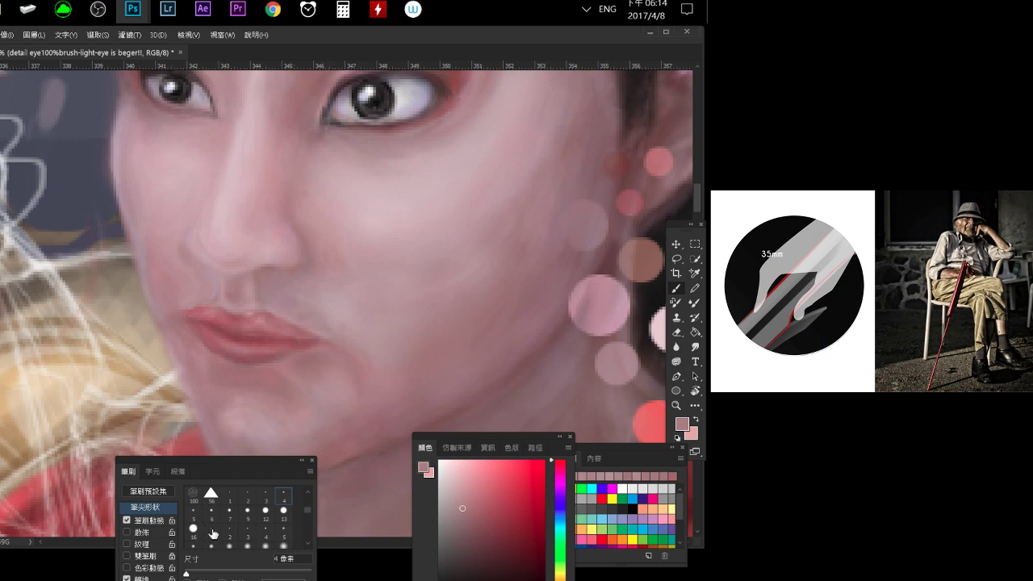
At 3 px, resample tones around the lip corners and a lighter lip pink, ending at 1 px.
{"action": "left_click", "coordinate": [257, 490]}
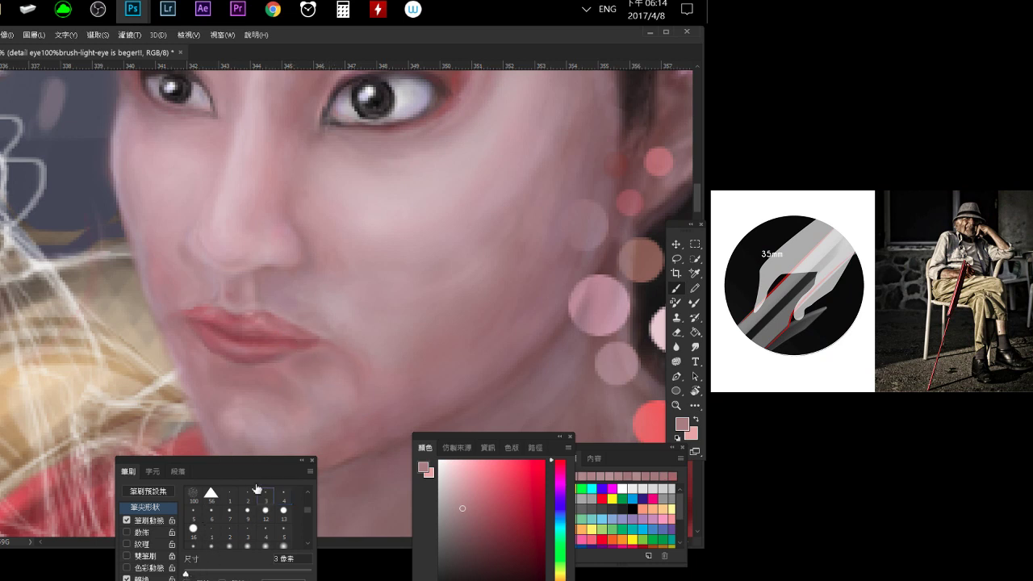
{"action": "left_click", "coordinate": [316, 347], "text": "alt"}
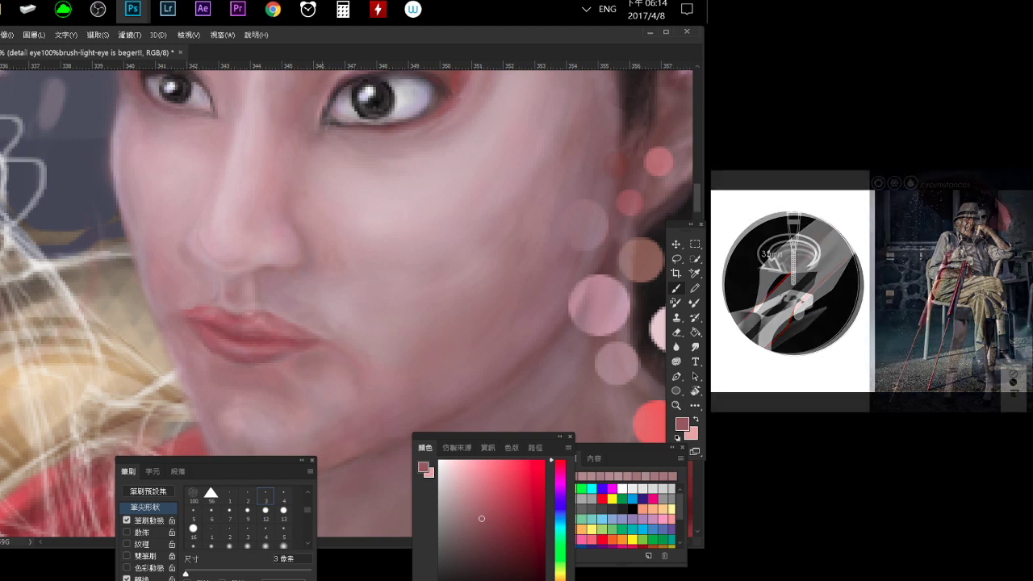
{"action": "left_click", "coordinate": [327, 353], "text": "alt"}
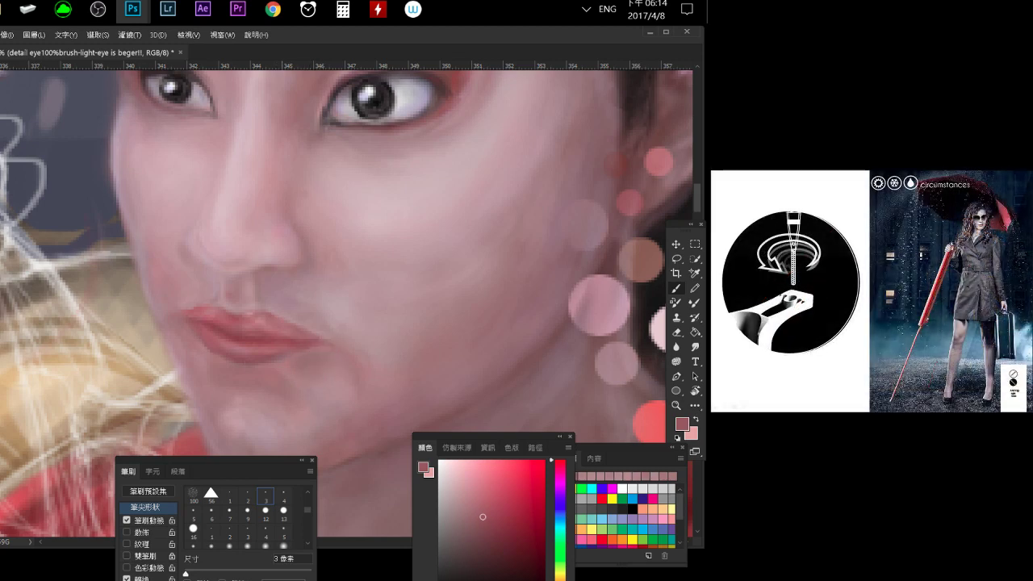
{"action": "left_click", "coordinate": [313, 327], "text": "alt"}
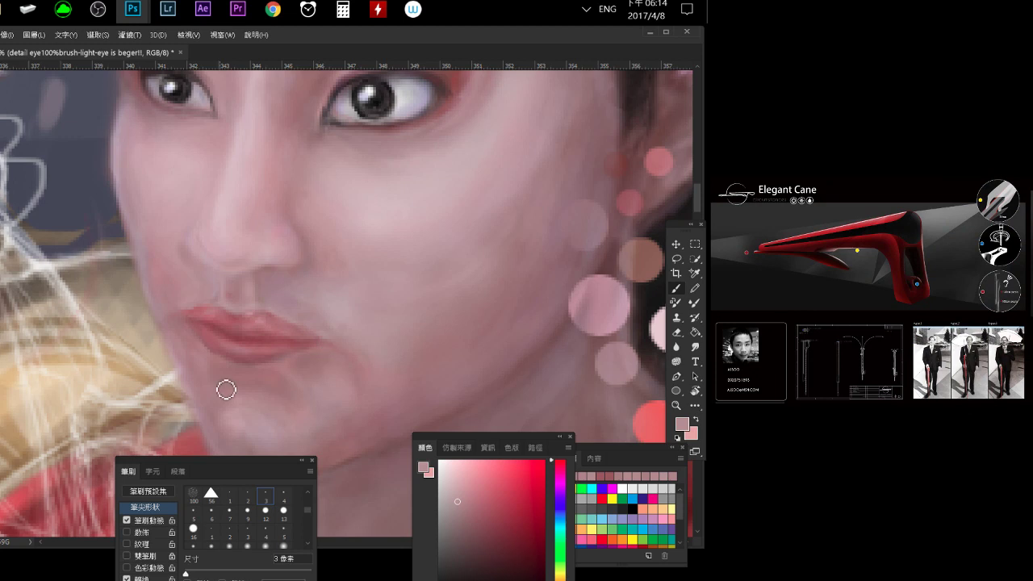
{"action": "left_click", "coordinate": [321, 327], "text": "alt"}
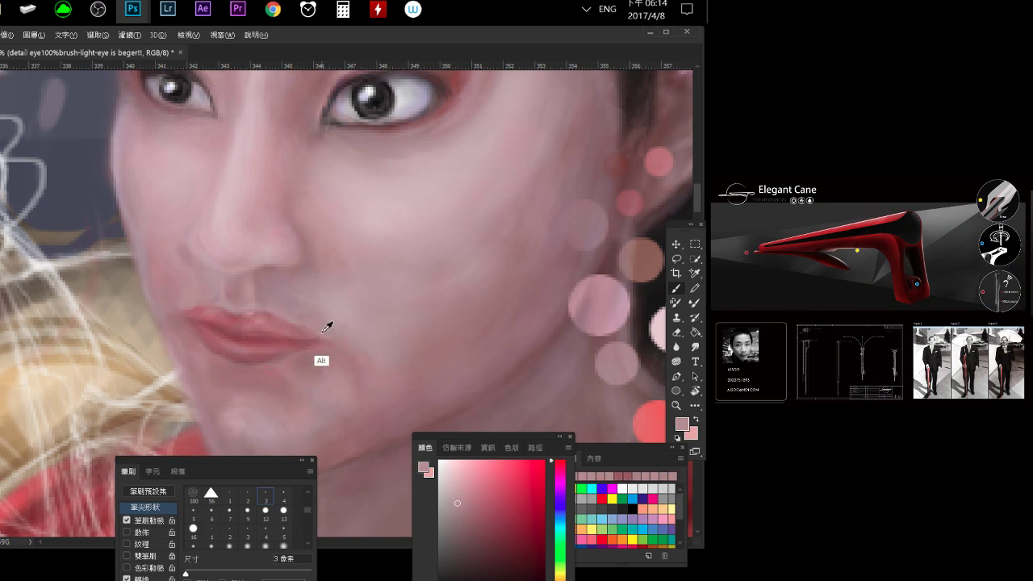
{"action": "left_click", "coordinate": [325, 327], "text": "alt"}
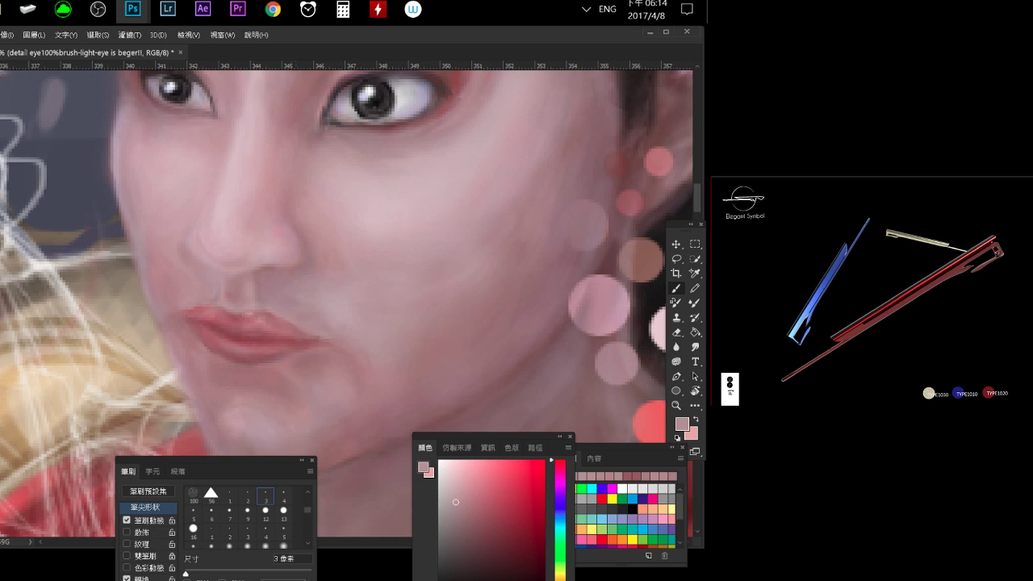
{"action": "left_click", "coordinate": [307, 325], "text": "alt"}
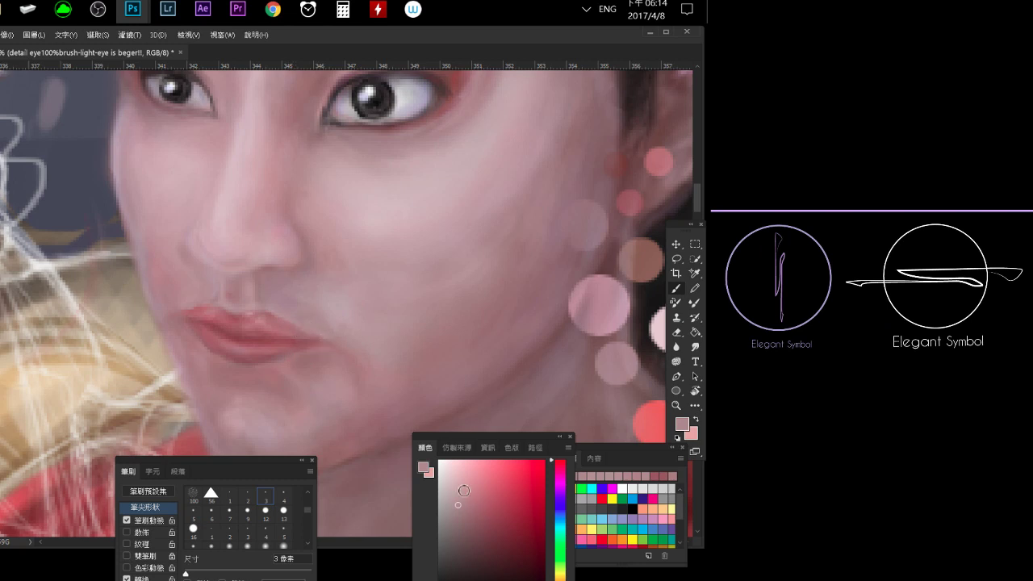
{"action": "left_click", "coordinate": [463, 490]}
{"action": "left_click", "coordinate": [232, 495]}
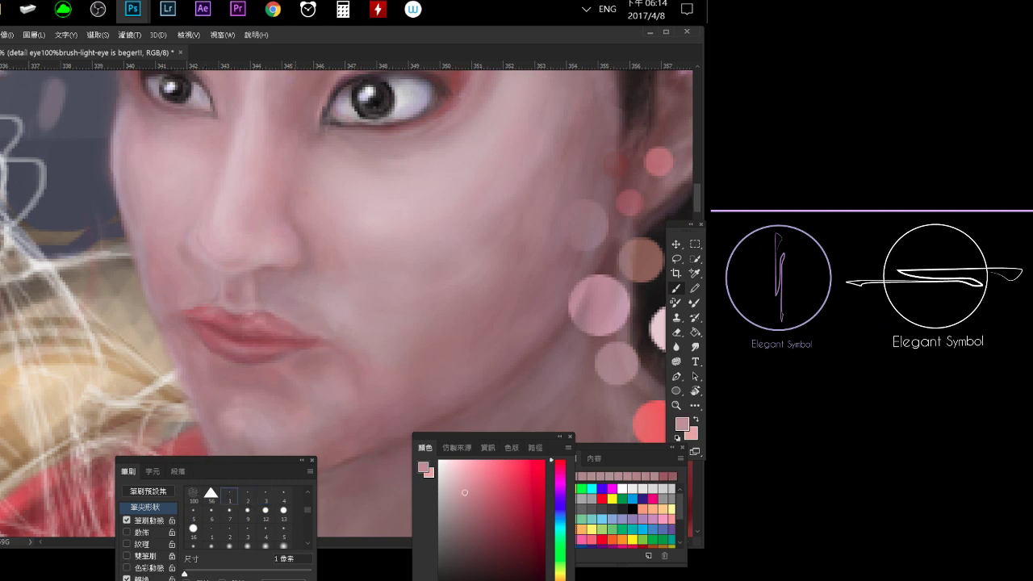
In a lip close-up, pick two progressively lighter pinks and switch to the 3 px brush.
{"action": "left_click_drag", "start_coordinate": [376, 305], "coordinate": [488, 207]}
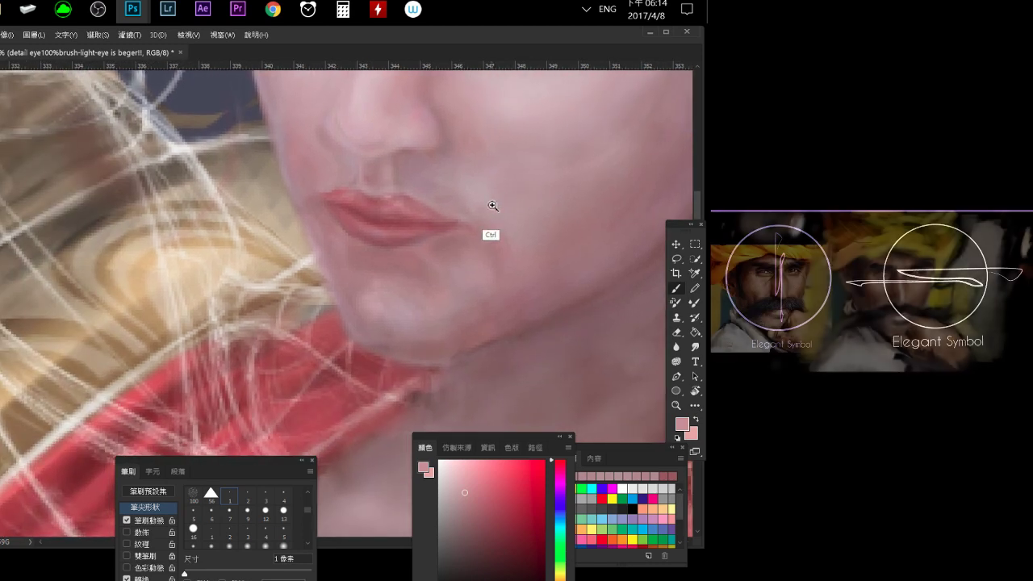
{"action": "scroll", "coordinate": [484, 253], "scroll_direction": "up", "scroll_amount": 3}
{"action": "left_click_drag", "start_coordinate": [376, 302], "coordinate": [351, 300]}
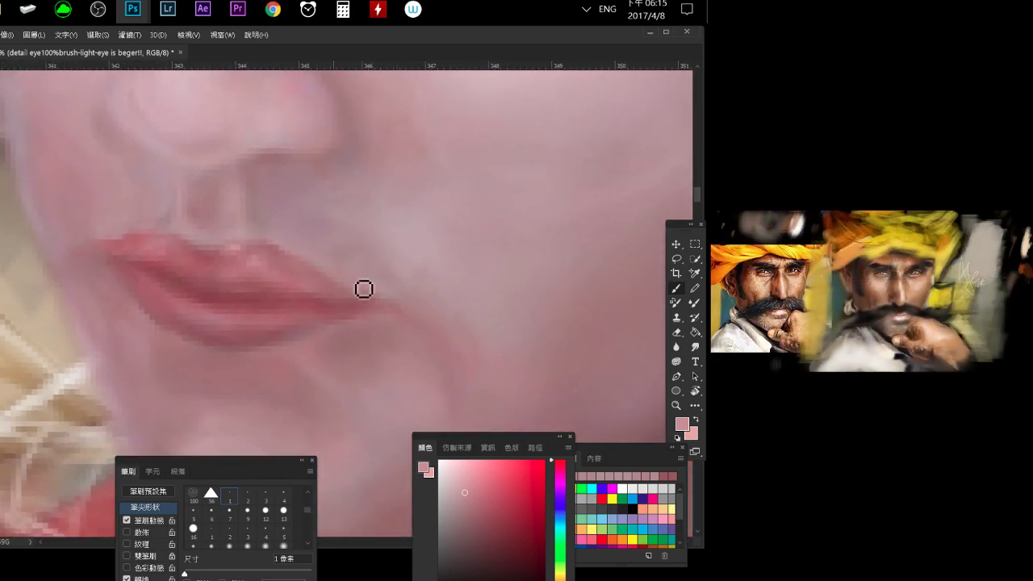
{"action": "left_click", "coordinate": [461, 474]}
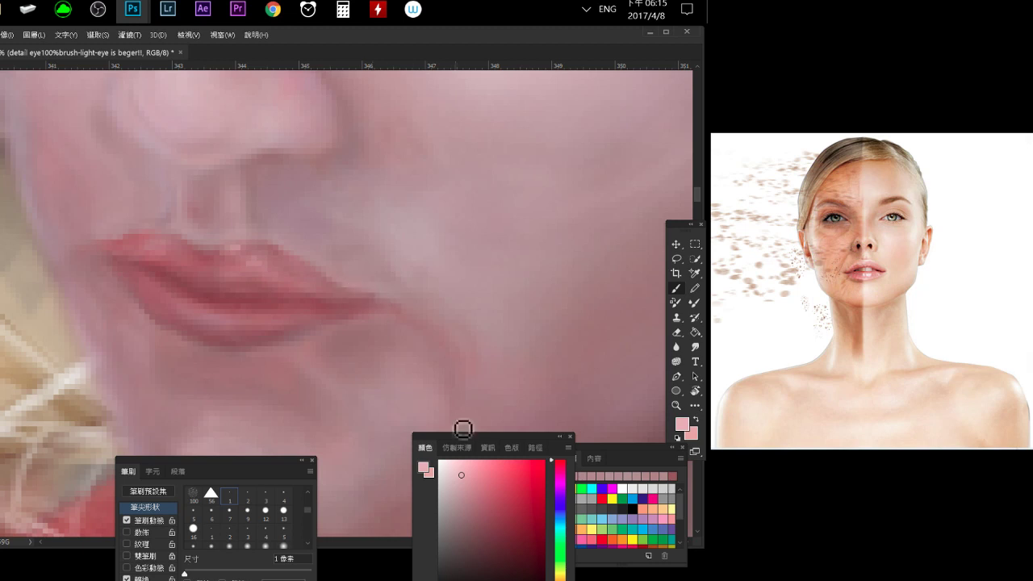
{"action": "left_click", "coordinate": [451, 472]}
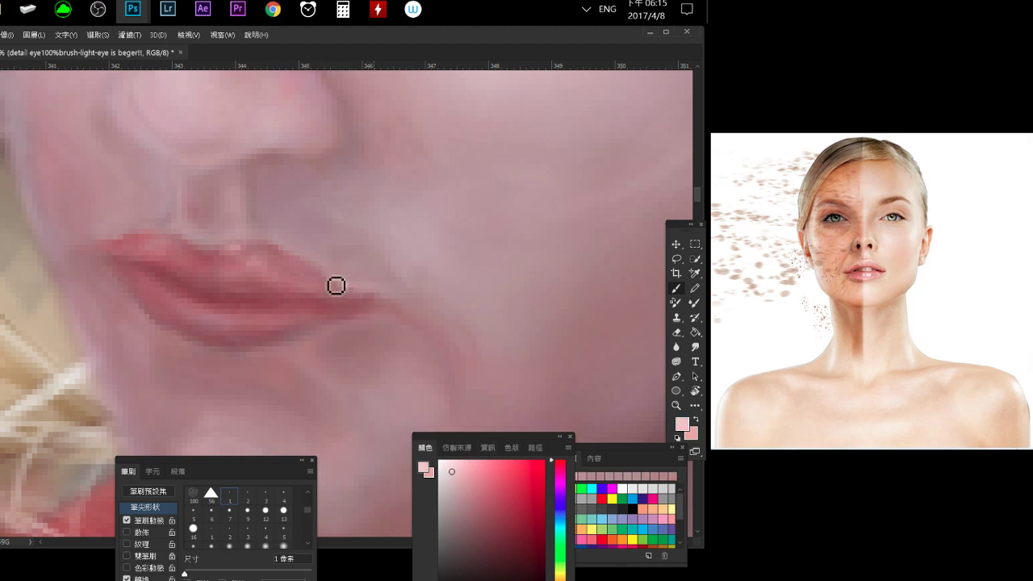
{"action": "key", "text": "period"}
{"action": "key", "text": "period"}
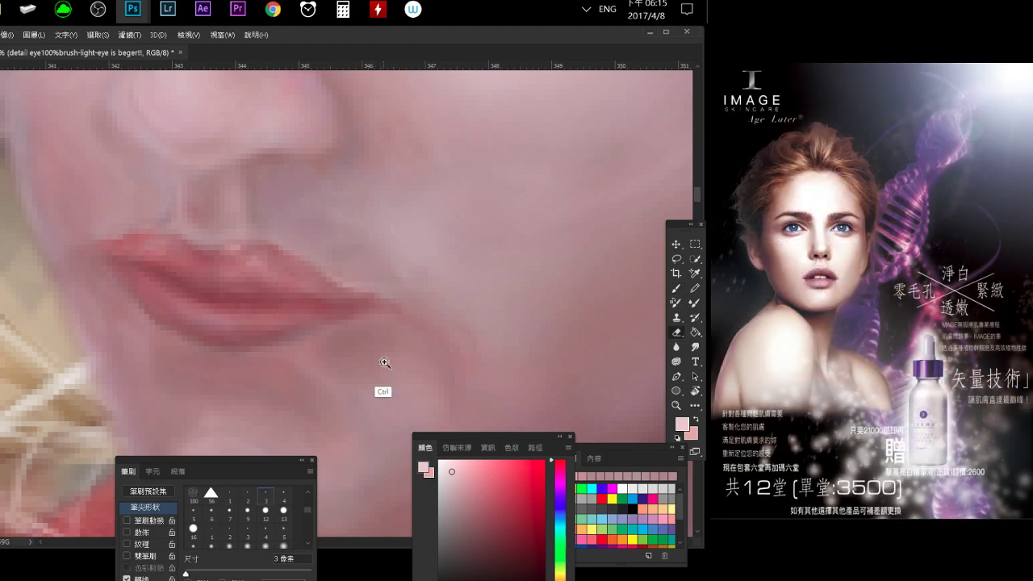
{"action": "mouse_move", "coordinate": [383, 360]}
{"action": "left_mouse_down"}
{"action": "mouse_move", "coordinate": [320, 332]}
{"action": "mouse_move", "coordinate": [338, 365]}
{"action": "left_mouse_up"}
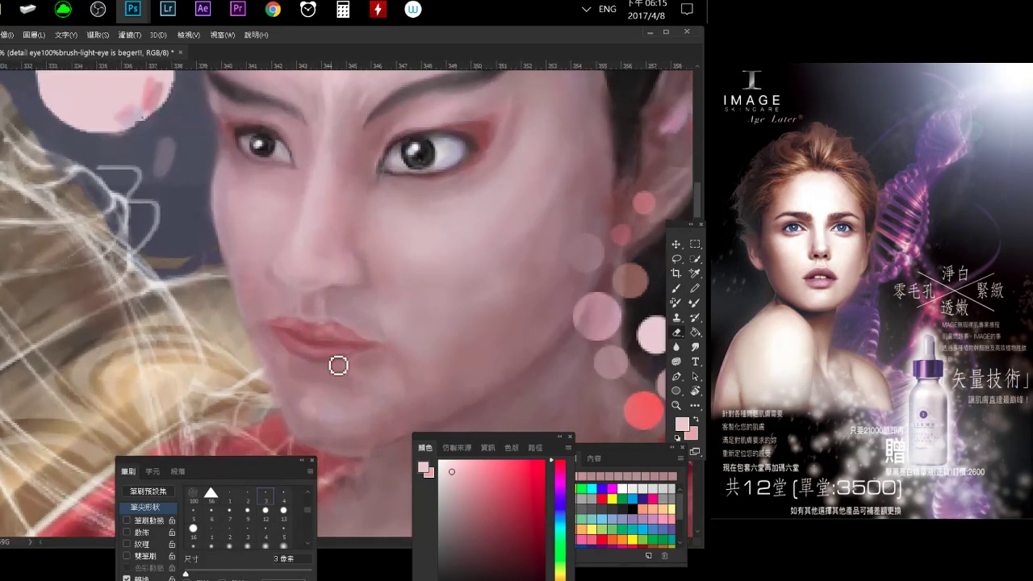
With a 1 px brush and the line-art sketch shown, lighten the lower lip in close-up.
{"action": "key", "text": "comma"}
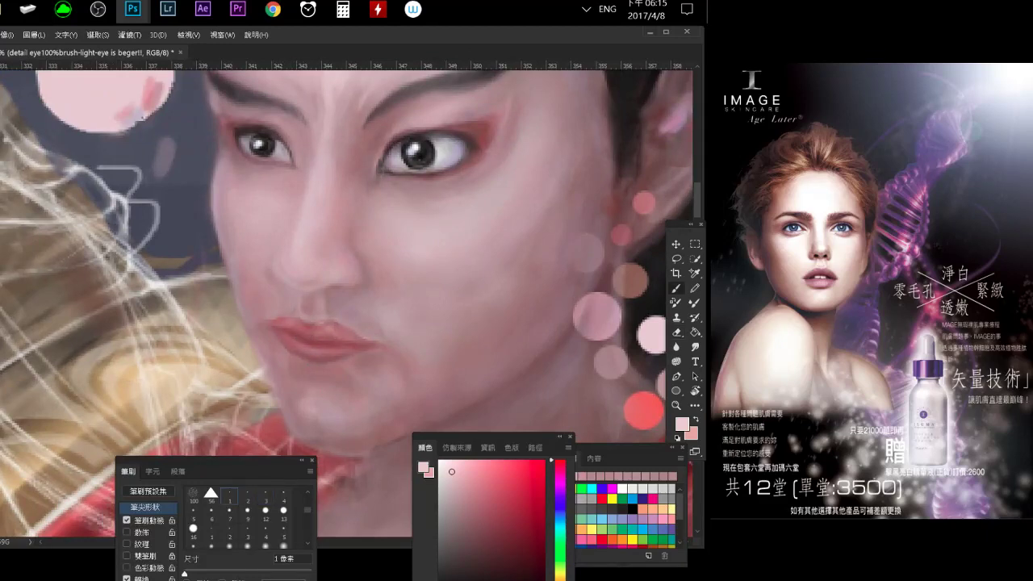
{"action": "left_click", "coordinate": [321, 342]}
{"action": "left_click", "coordinate": [323, 329]}
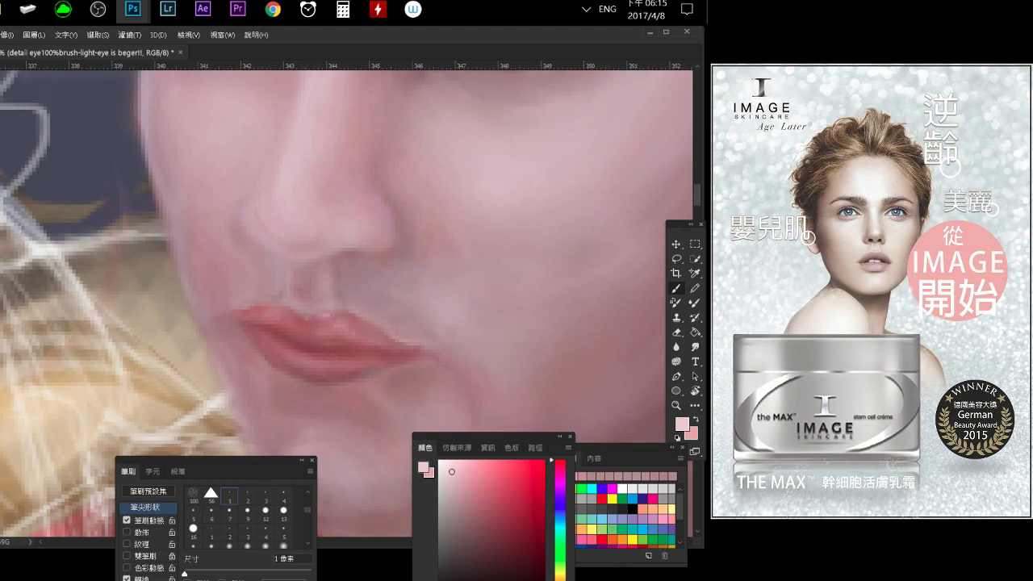
{"action": "key", "text": "ctrl+comma"}
{"action": "key", "text": "ctrl+comma"}
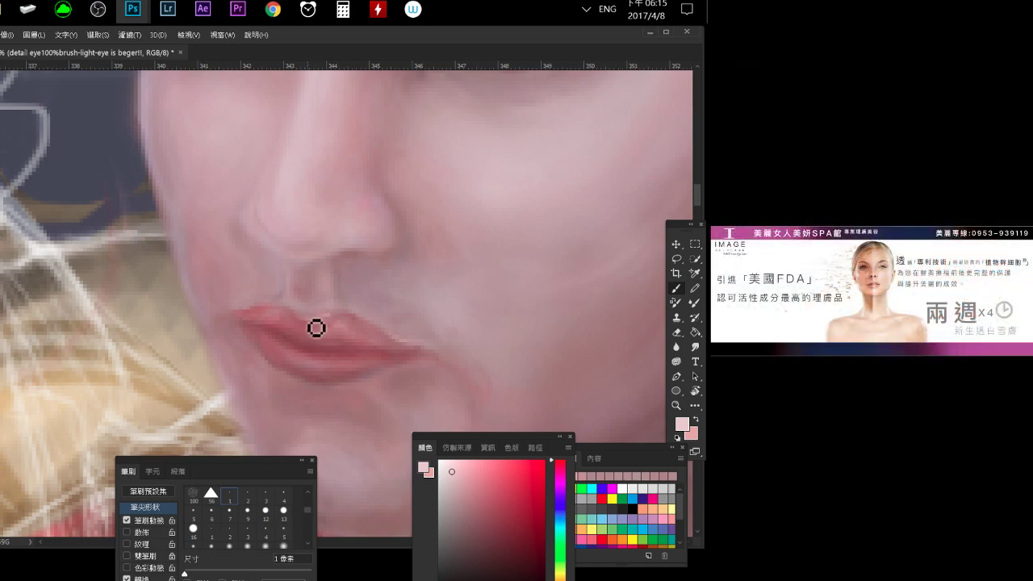
{"action": "left_click_drag", "start_coordinate": [320, 324], "coordinate": [319, 353]}
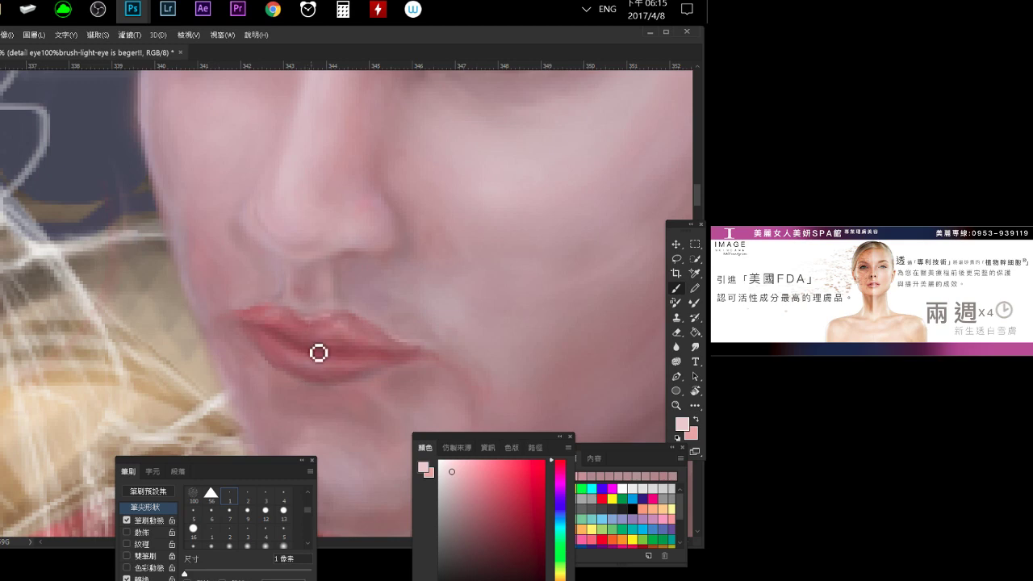
Choose a dark maroon red with a 2 px brush and recentre the view on the lips.
{"action": "left_click", "coordinate": [493, 538]}
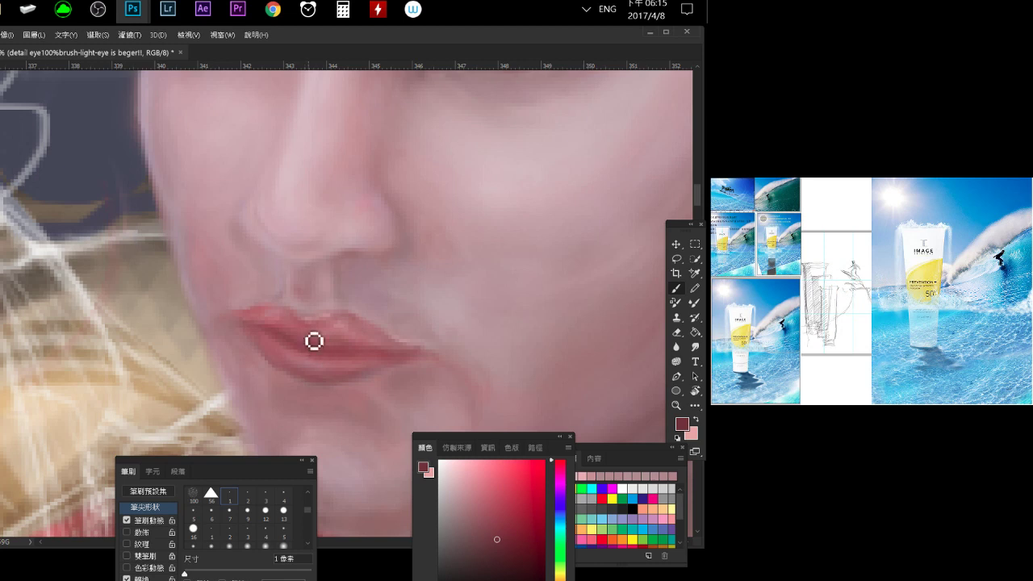
{"action": "left_click", "coordinate": [248, 498]}
{"action": "left_click_drag", "start_coordinate": [521, 182], "coordinate": [576, 134]}
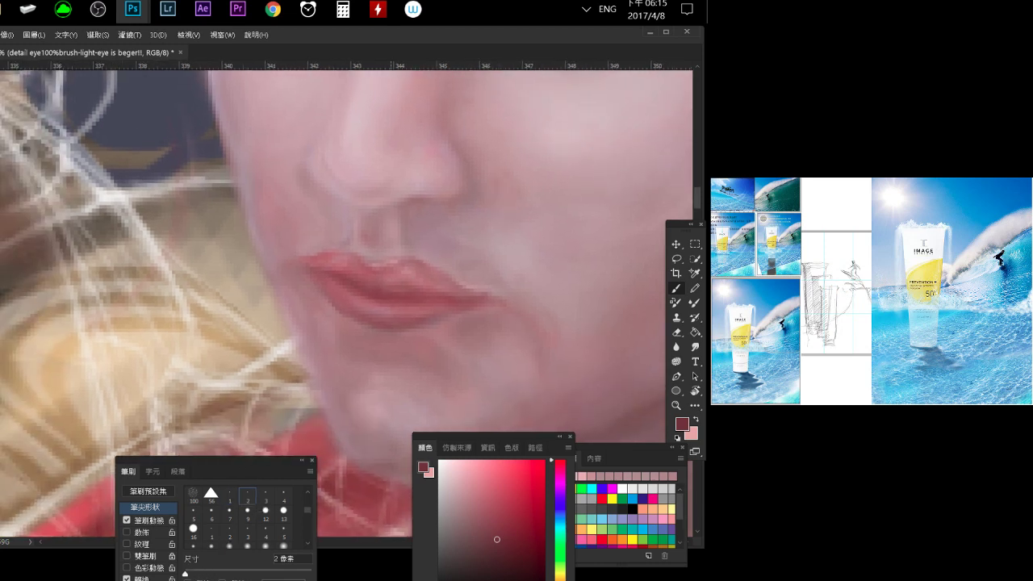
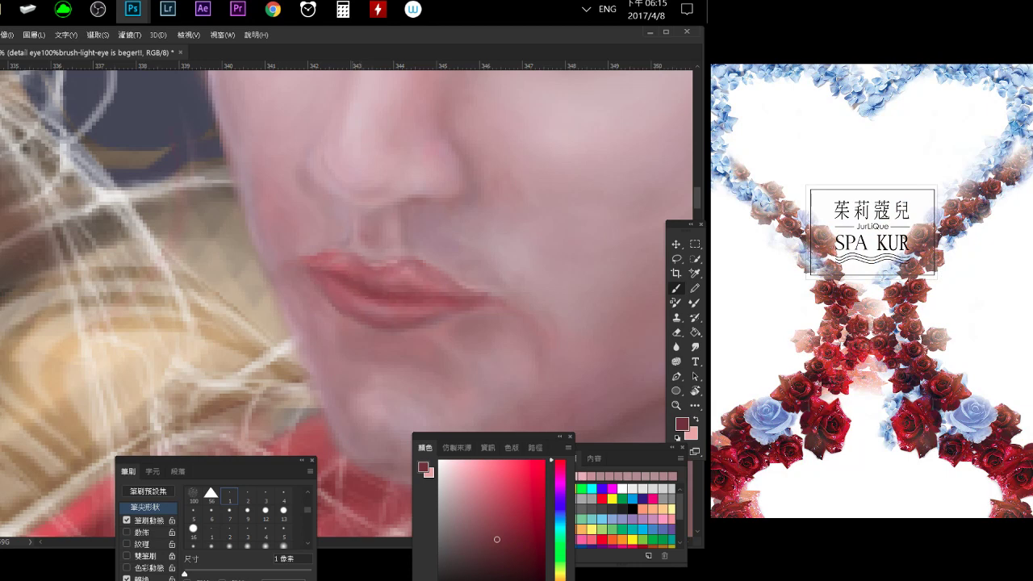
Paint the upper lip edge with 1–2 px strokes of sampled lip and skin pinks.
{"action": "left_click", "coordinate": [186, 573]}
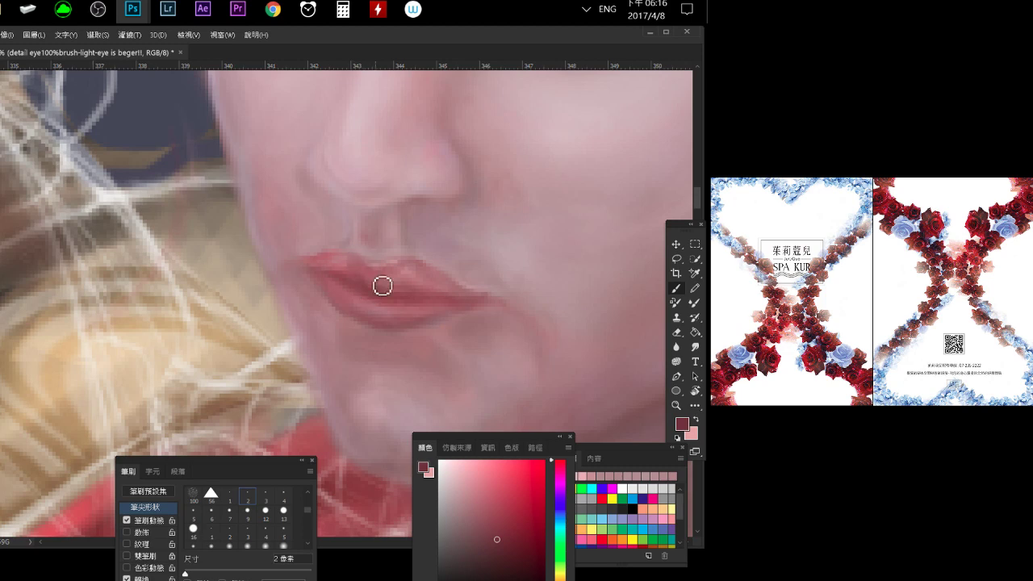
{"action": "left_click", "coordinate": [379, 289], "text": "alt"}
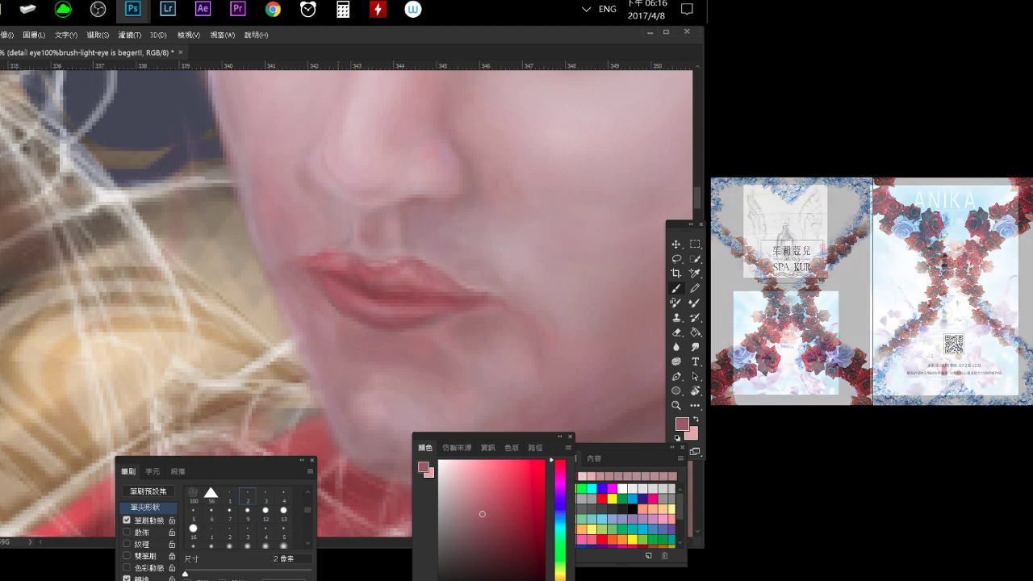
{"action": "left_click", "coordinate": [371, 288], "text": "alt"}
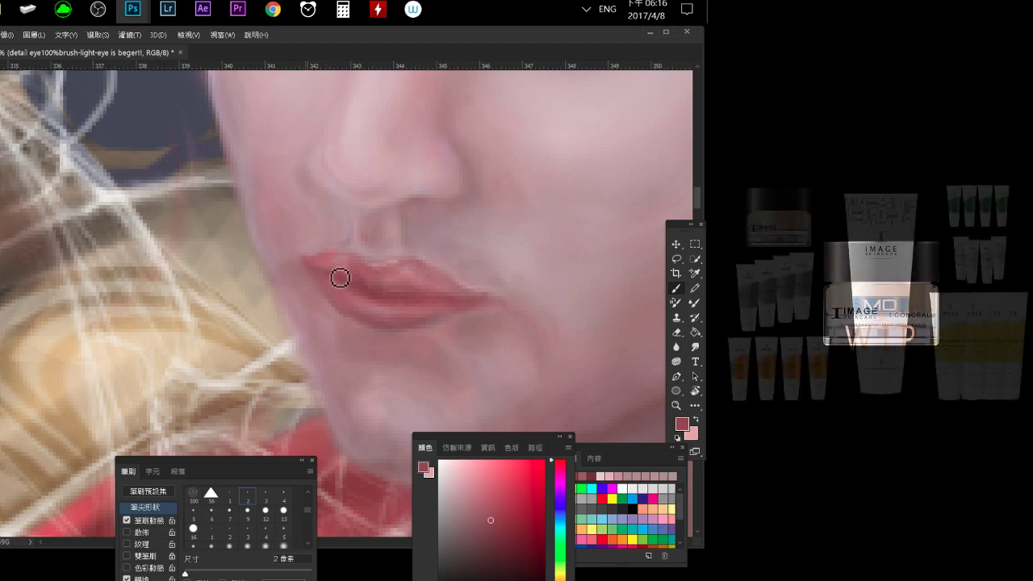
{"action": "left_click", "coordinate": [393, 268], "text": "alt"}
{"action": "left_click", "coordinate": [230, 495]}
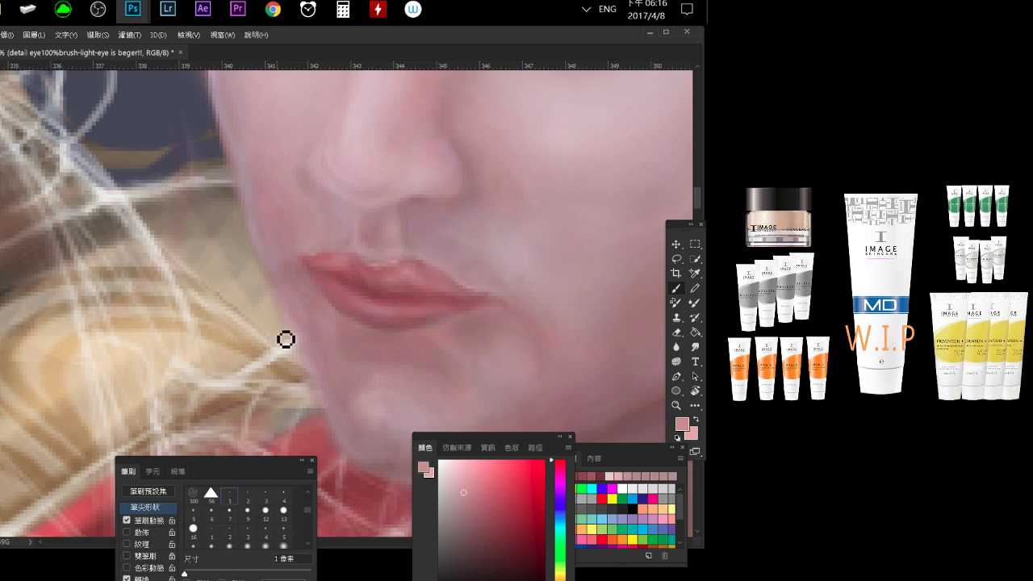
{"action": "left_click", "coordinate": [455, 481]}
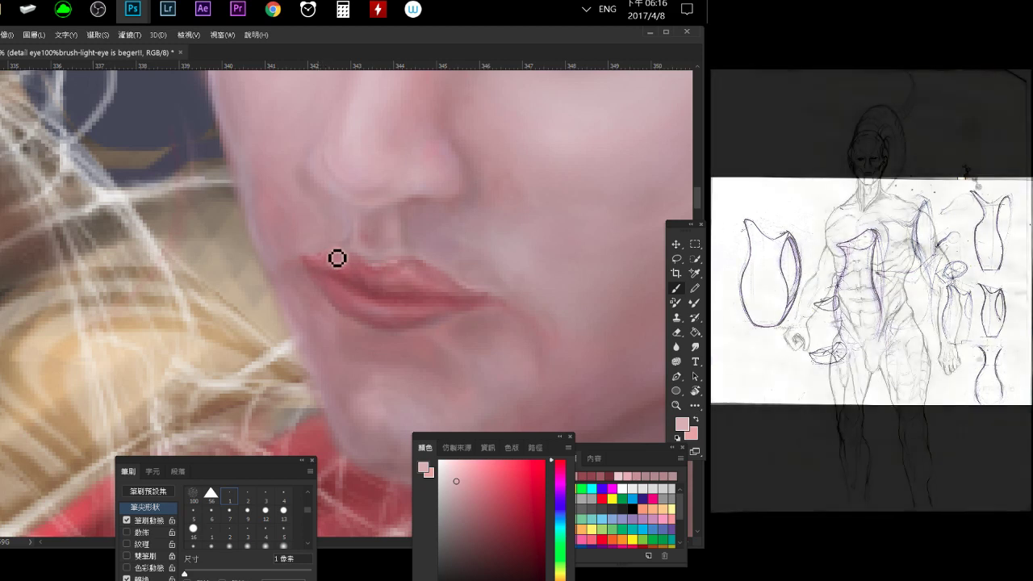
{"action": "left_click", "coordinate": [319, 250], "text": "alt"}
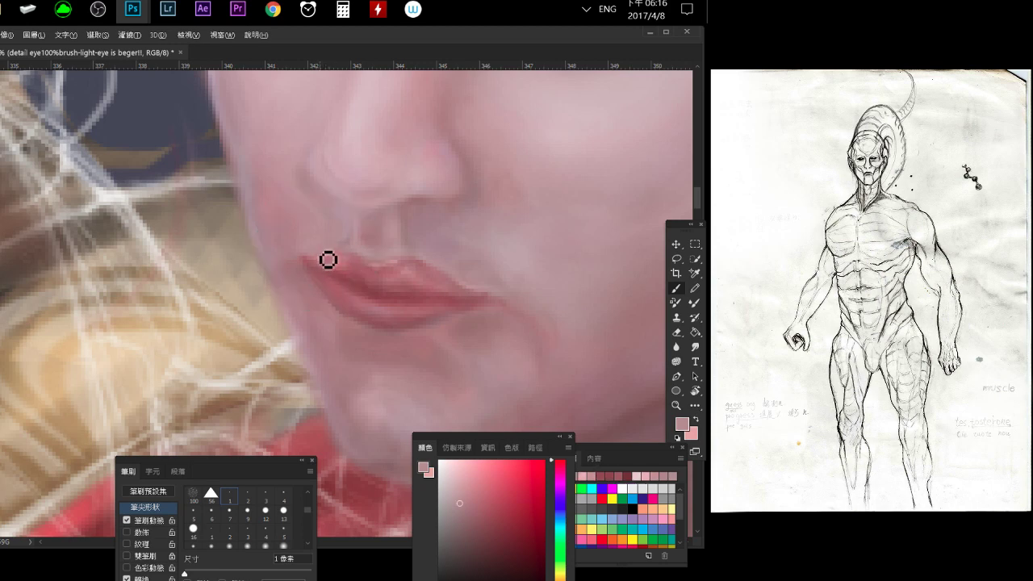
{"action": "mouse_move", "coordinate": [369, 369]}
{"action": "left_mouse_down"}
{"action": "mouse_move", "coordinate": [258, 266]}
{"action": "mouse_move", "coordinate": [281, 295]}
{"action": "mouse_move", "coordinate": [311, 296]}
{"action": "left_mouse_up"}
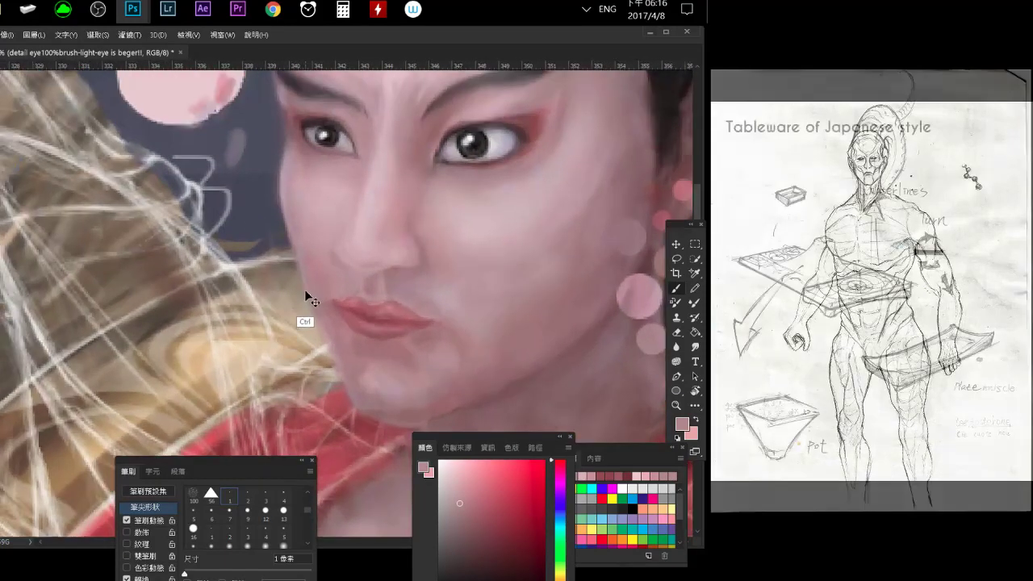
Save the portrait and add a small touch-up dab of paint.
{"action": "key", "text": "ctrl+s"}
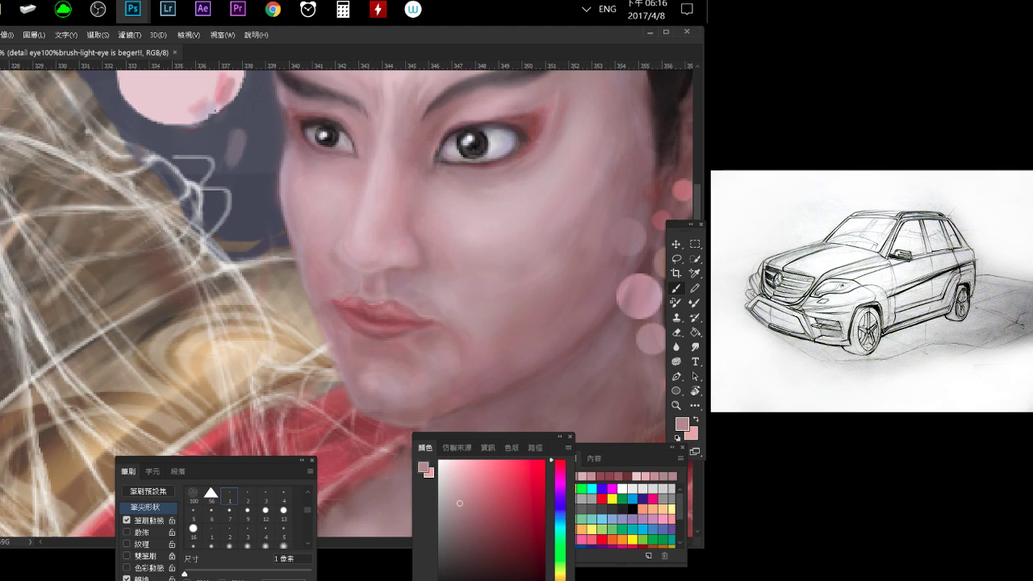
{"action": "left_click", "coordinate": [211, 107]}
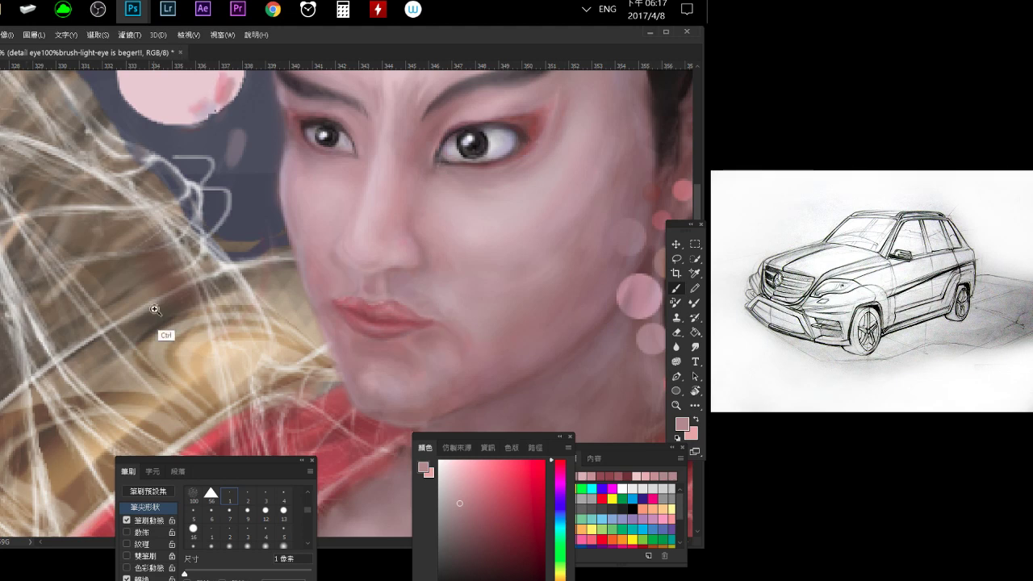
{"action": "scroll", "coordinate": [376, 277], "scroll_direction": "up", "scroll_amount": 3}
Blend the upper lip's left edge toward skin tone, ending on a 2 px brush.
{"action": "key", "text": "e"}
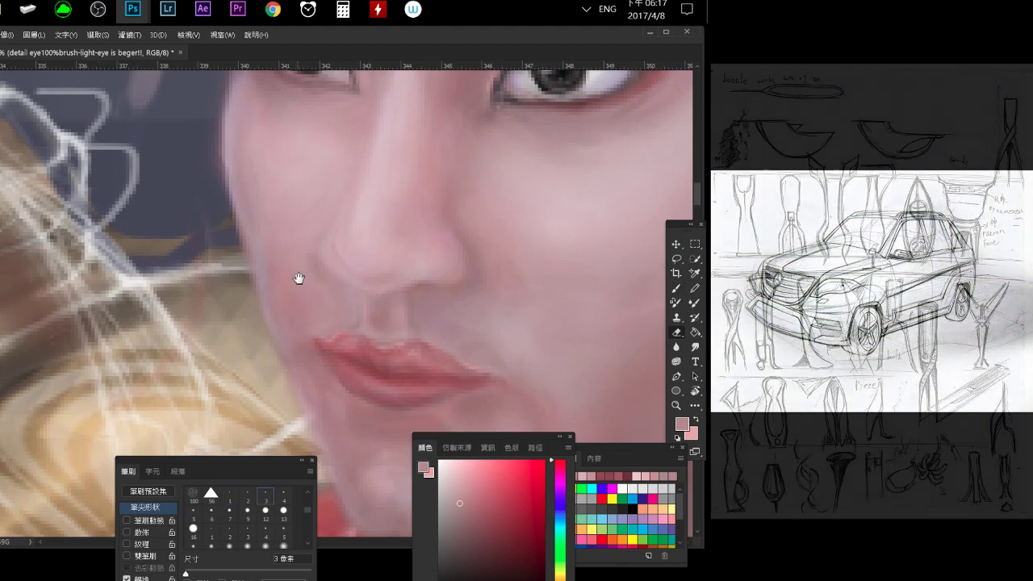
{"action": "key", "text": "b"}
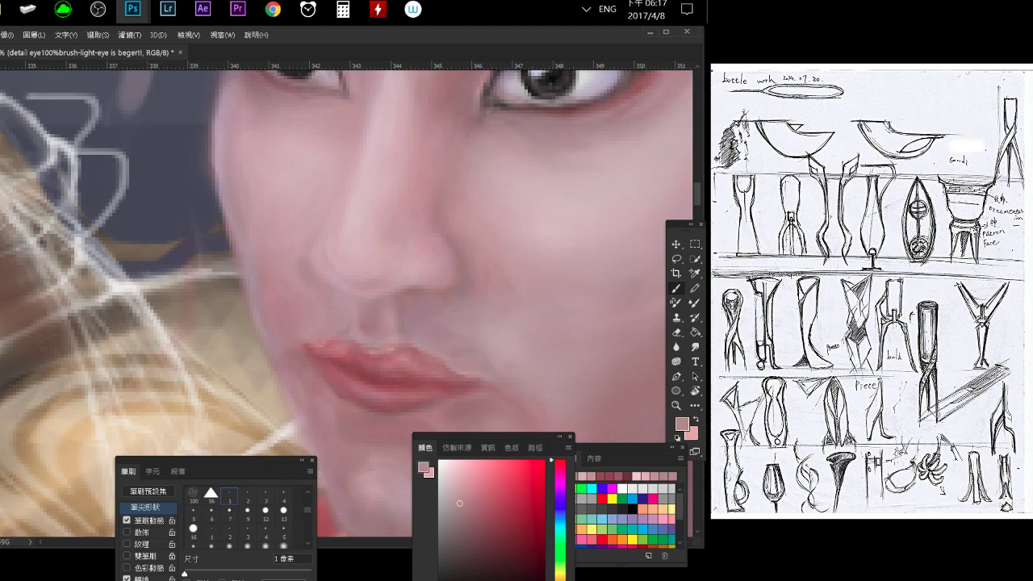
{"action": "left_click_drag", "start_coordinate": [307, 347], "coordinate": [352, 323]}
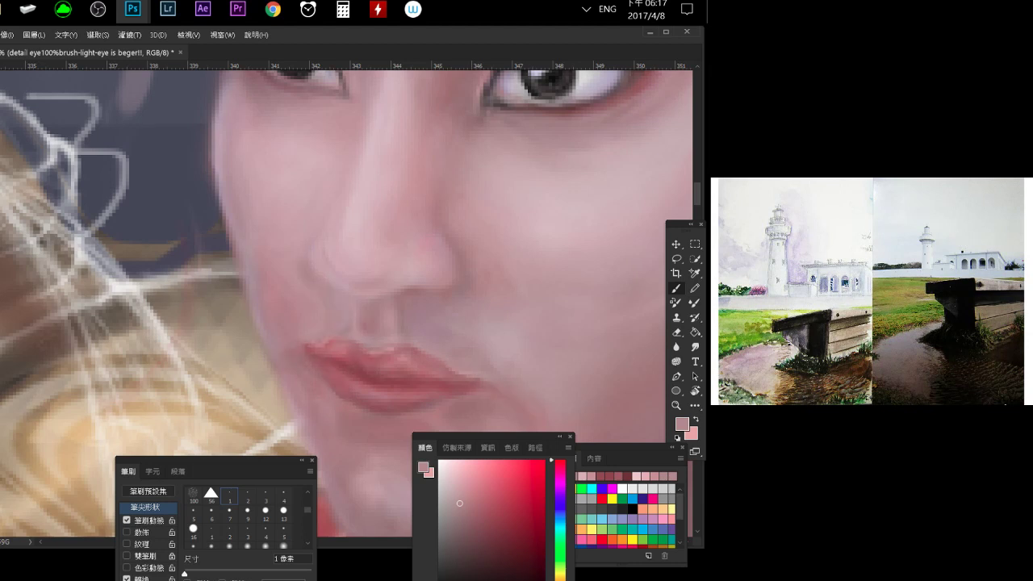
{"action": "key", "text": "e"}
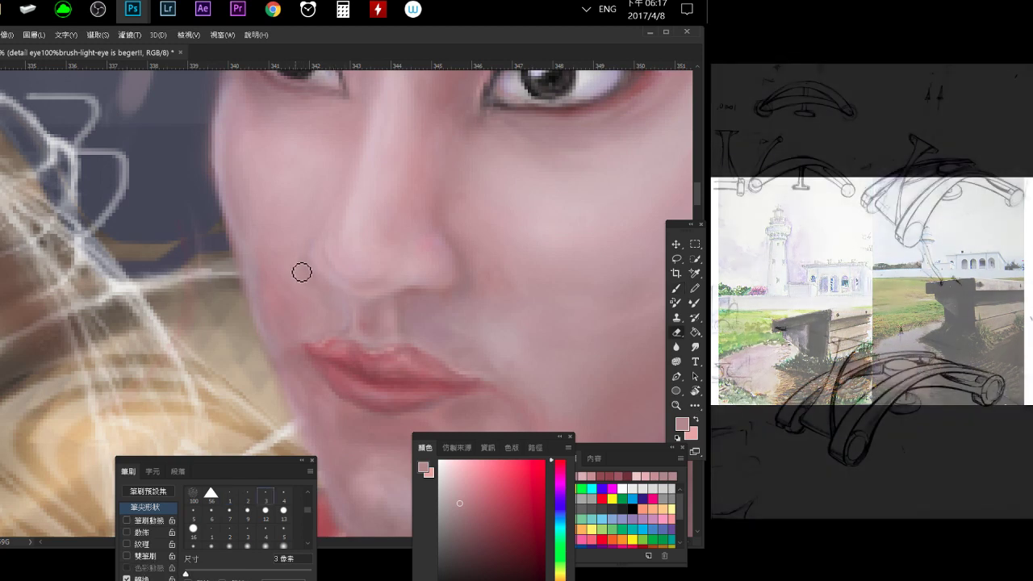
{"action": "key", "text": "b"}
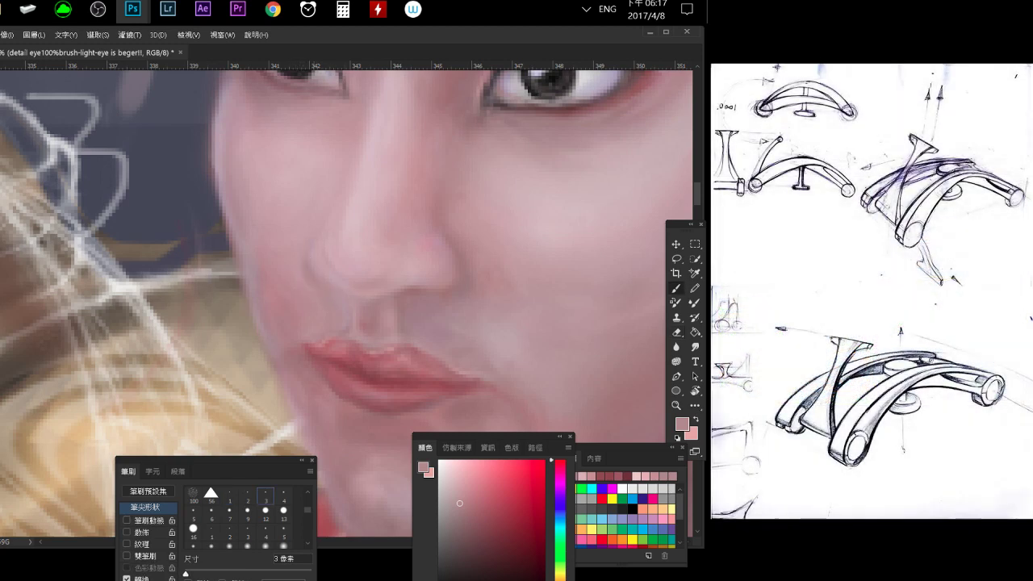
{"action": "left_click", "coordinate": [247, 493]}
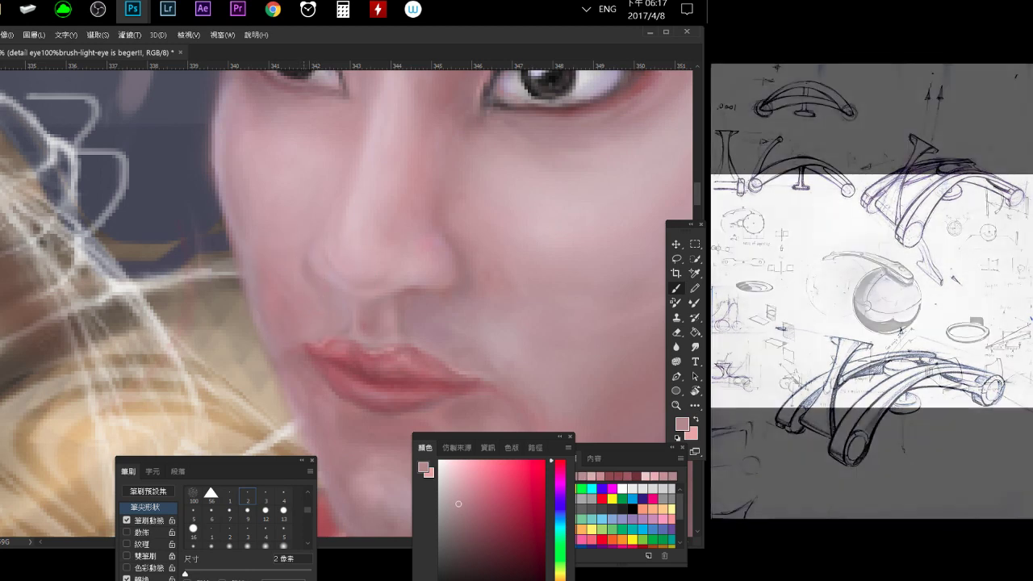
{"action": "mouse_move", "coordinate": [330, 359]}
{"action": "left_mouse_down"}
{"action": "mouse_move", "coordinate": [239, 244]}
{"action": "mouse_move", "coordinate": [290, 317]}
{"action": "mouse_move", "coordinate": [234, 281]}
{"action": "left_mouse_up"}
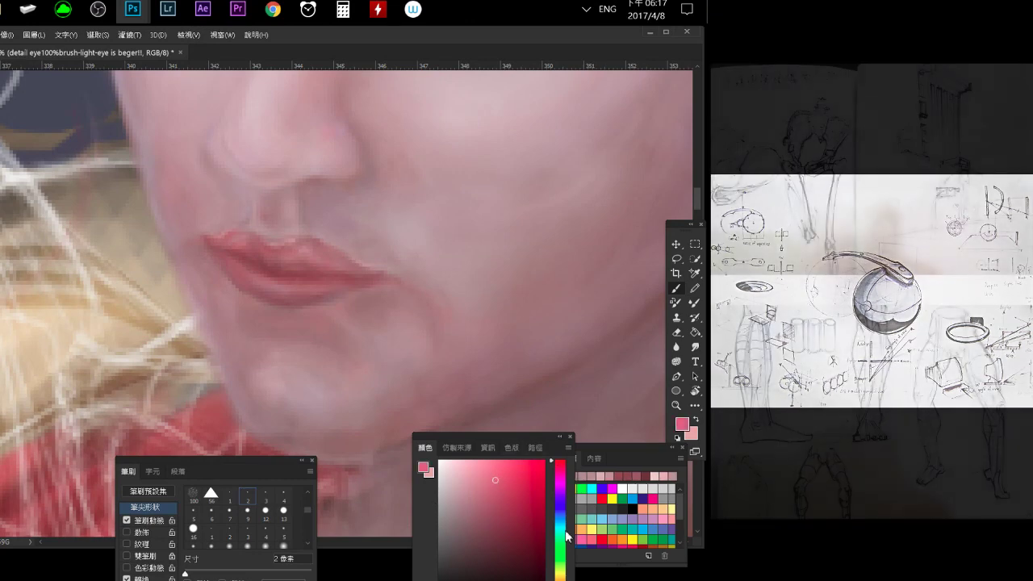
Set a bright, saturated red as the paint colour and launch HWMonitor from the taskbar.
{"action": "left_click", "coordinate": [495, 481]}
{"action": "mouse_move", "coordinate": [495, 481]}
{"action": "left_mouse_down"}
{"action": "mouse_move", "coordinate": [514, 468]}
{"action": "mouse_move", "coordinate": [526, 488]}
{"action": "left_mouse_up"}
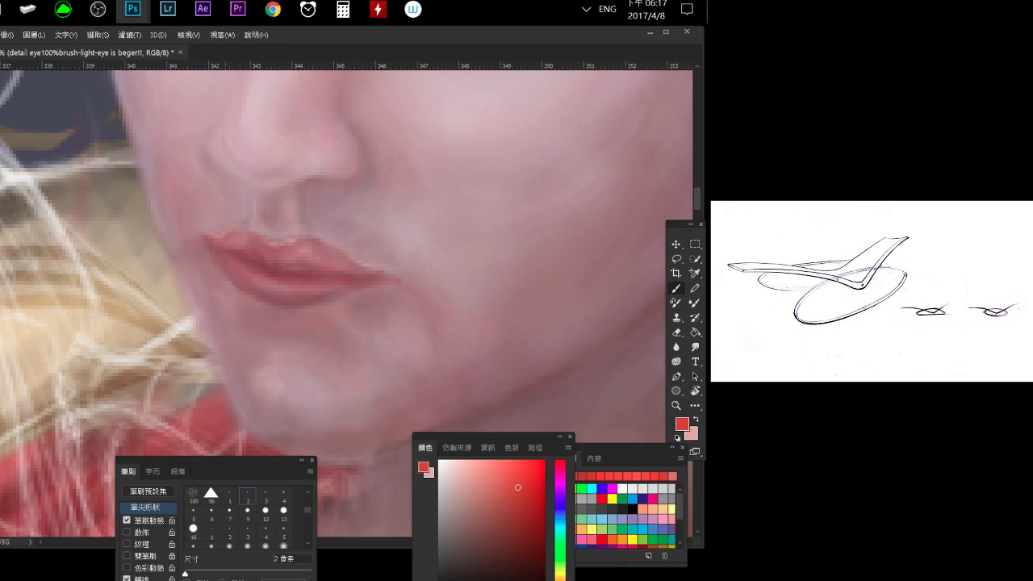
{"action": "left_click_drag", "start_coordinate": [203, 215], "coordinate": [145, 258]}
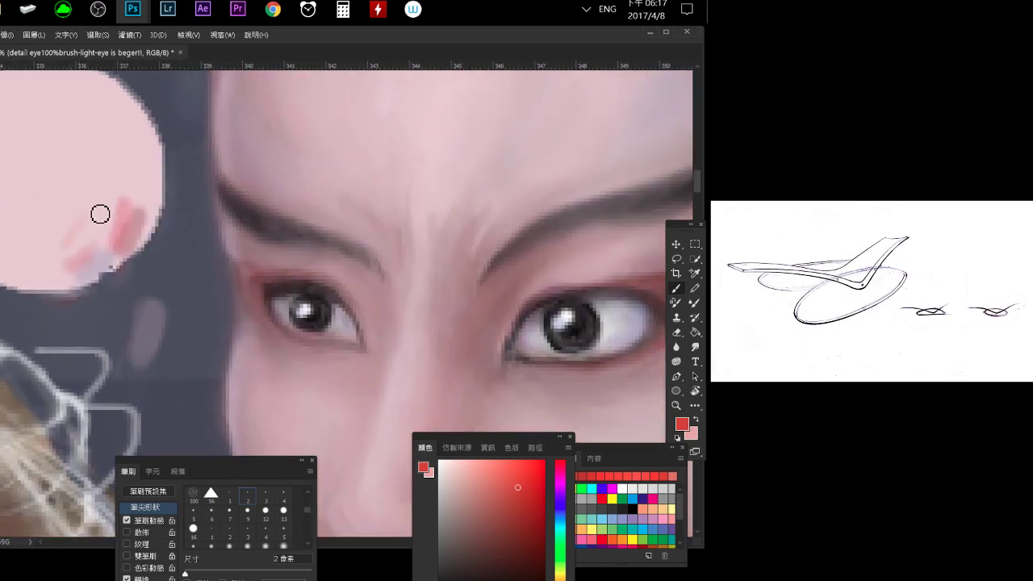
{"action": "left_click_drag", "start_coordinate": [88, 276], "coordinate": [145, 229]}
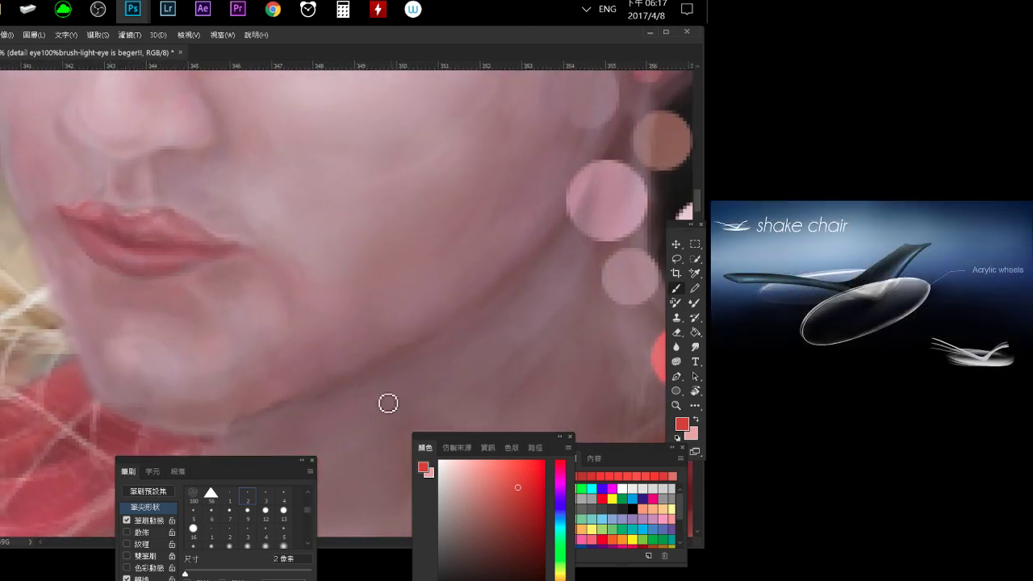
{"action": "left_click", "coordinate": [508, 484]}
{"action": "left_click_drag", "start_coordinate": [509, 484], "coordinate": [526, 473]}
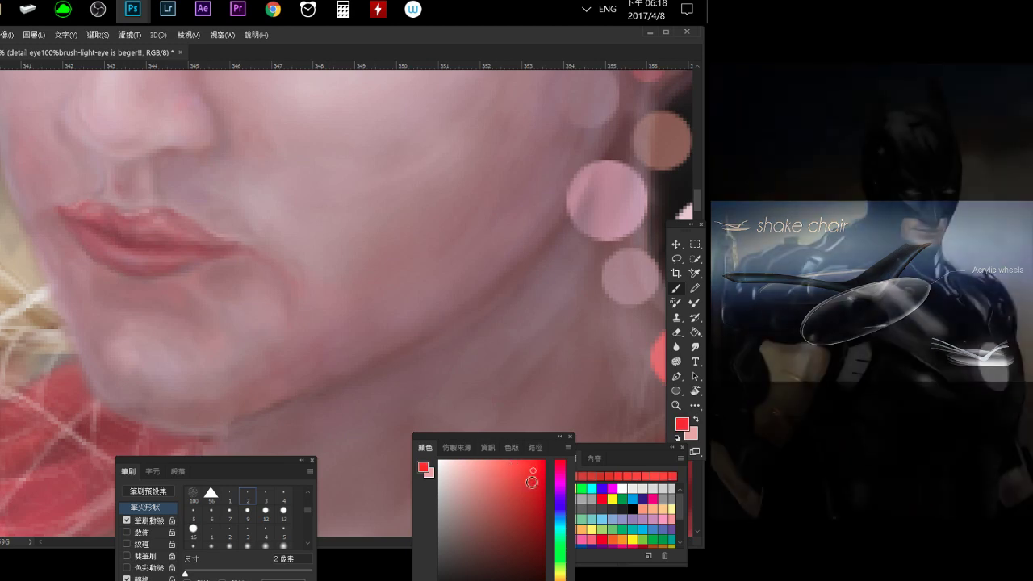
{"action": "mouse_move", "coordinate": [289, 333]}
{"action": "left_mouse_down"}
{"action": "mouse_move", "coordinate": [214, 285]}
{"action": "mouse_move", "coordinate": [230, 295]}
{"action": "left_mouse_up"}
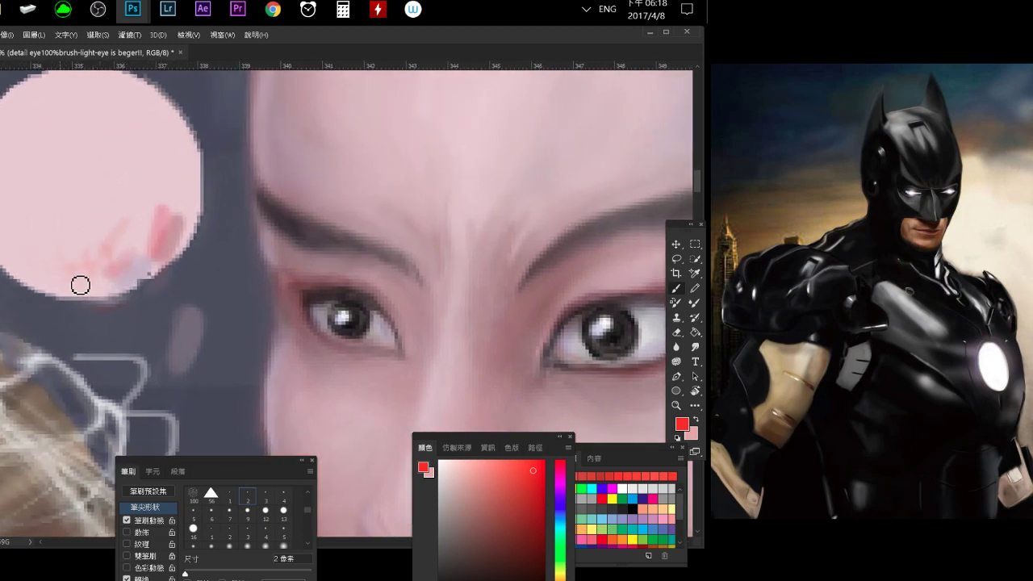
{"action": "left_click_drag", "start_coordinate": [244, 392], "coordinate": [275, 271]}
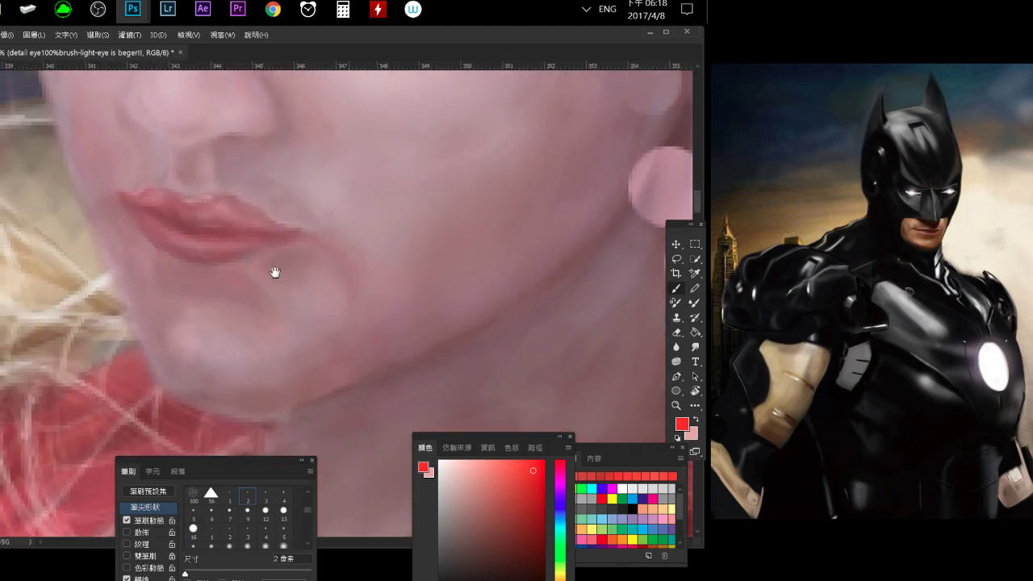
{"action": "left_click", "coordinate": [377, 8]}
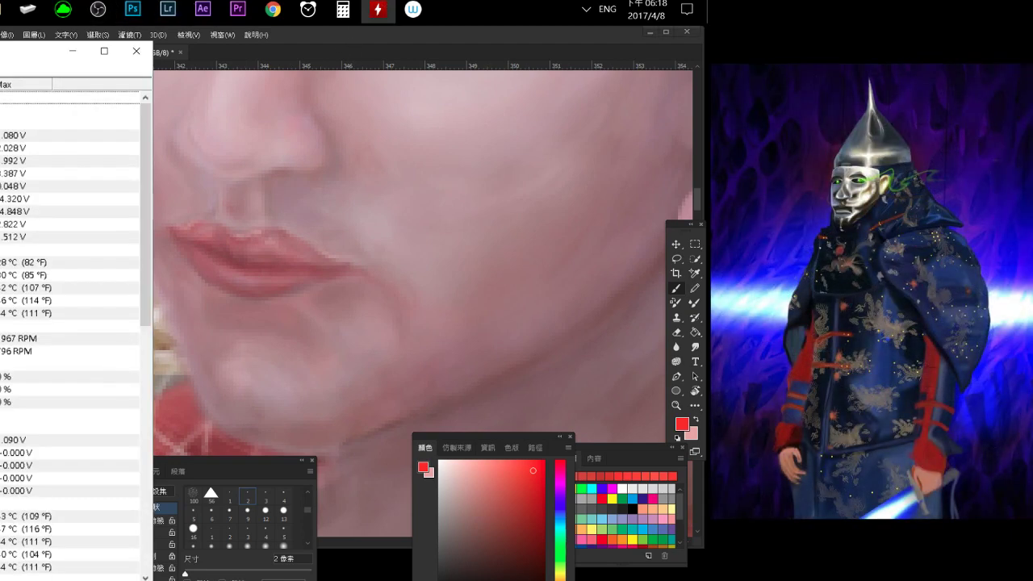
Move HWMonitor beside the canvas, scroll its CPU and GPU readings, then close it.
{"action": "left_click_drag", "start_coordinate": [81, 51], "coordinate": [407, 58]}
{"action": "scroll", "coordinate": [339, 329], "scroll_direction": "down", "scroll_amount": 4}
{"action": "scroll", "coordinate": [275, 431], "scroll_direction": "down", "scroll_amount": 8}
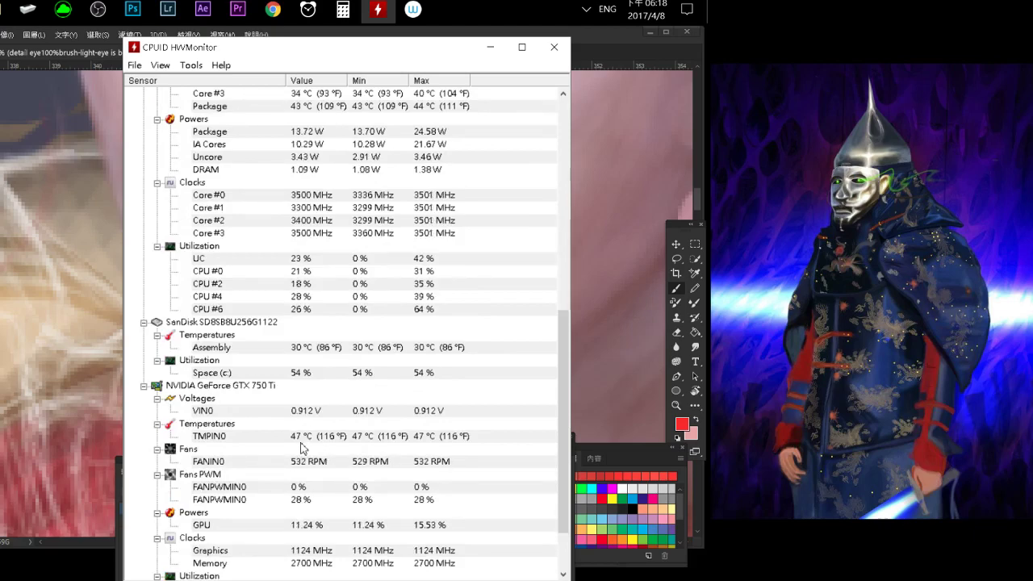
{"action": "scroll", "coordinate": [300, 447], "scroll_direction": "up", "scroll_amount": 1}
{"action": "scroll", "coordinate": [298, 428], "scroll_direction": "up", "scroll_amount": 5}
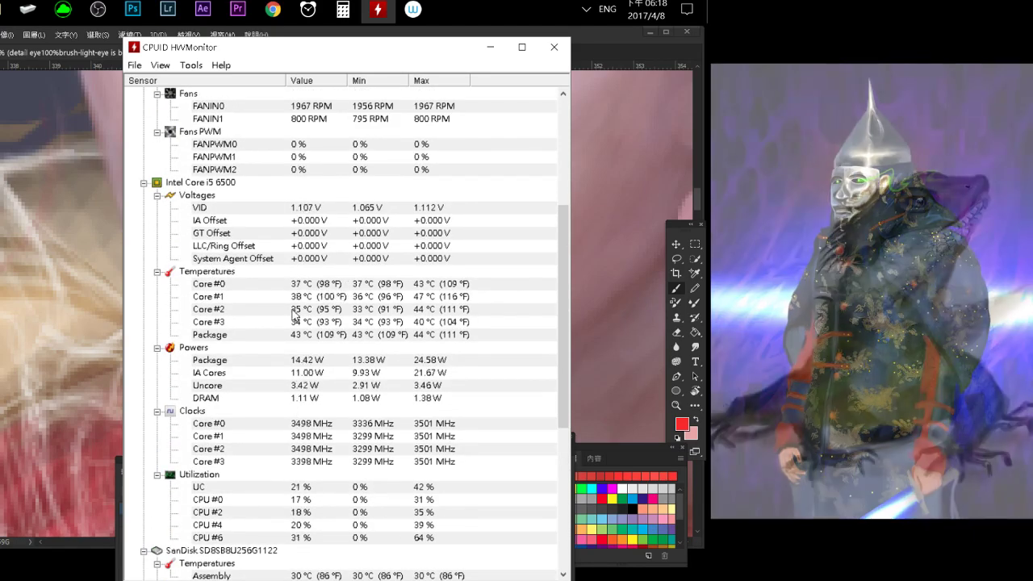
{"action": "scroll", "coordinate": [296, 303], "scroll_direction": "up", "scroll_amount": 1}
{"action": "scroll", "coordinate": [296, 303], "scroll_direction": "up", "scroll_amount": 3}
{"action": "scroll", "coordinate": [296, 303], "scroll_direction": "up", "scroll_amount": 2}
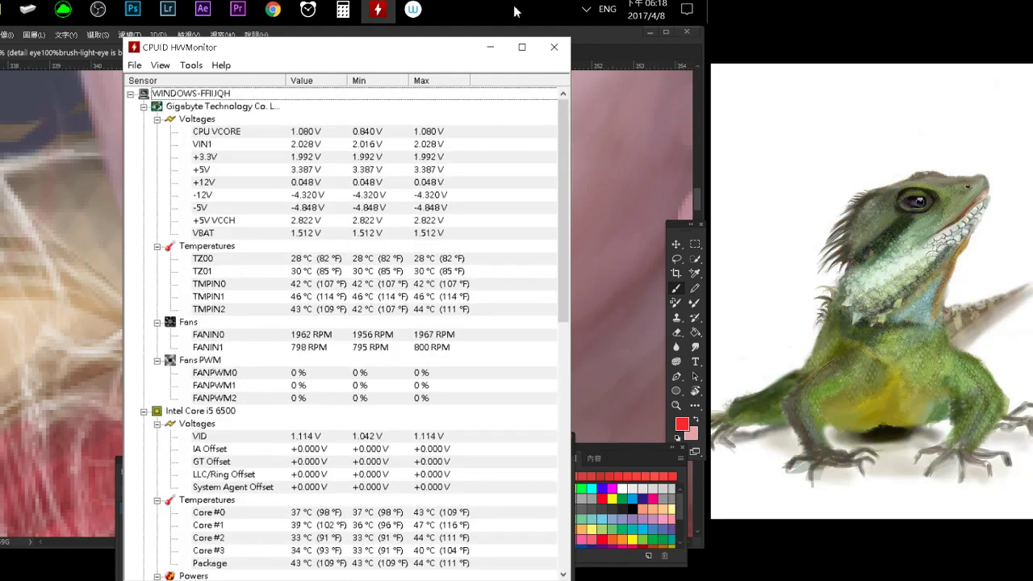
{"action": "left_click", "coordinate": [553, 47]}
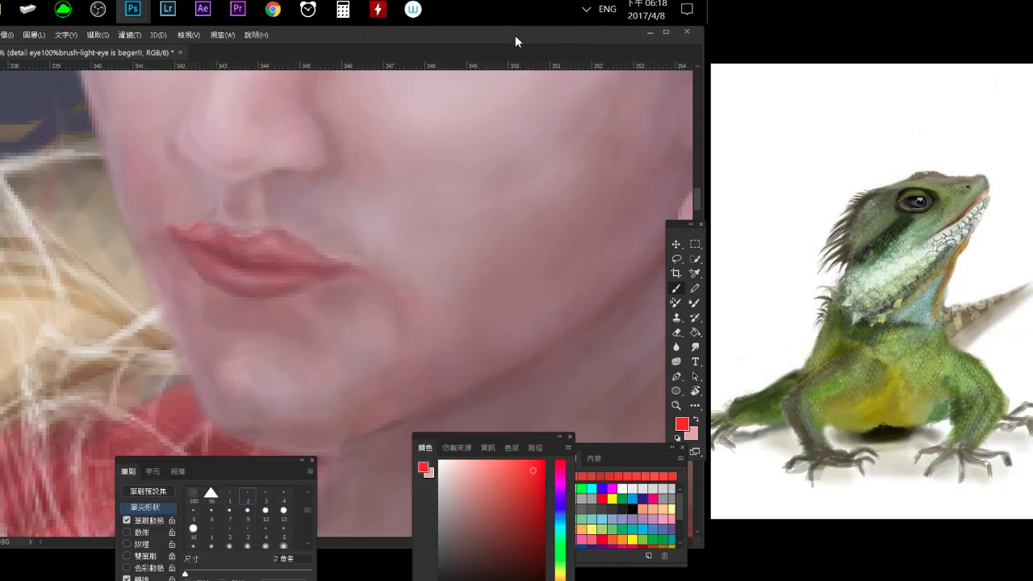
Sample muted lip pinks and shade the lips with a darker red at 4 px.
{"action": "scroll", "coordinate": [237, 277], "scroll_direction": "up", "scroll_amount": 2}
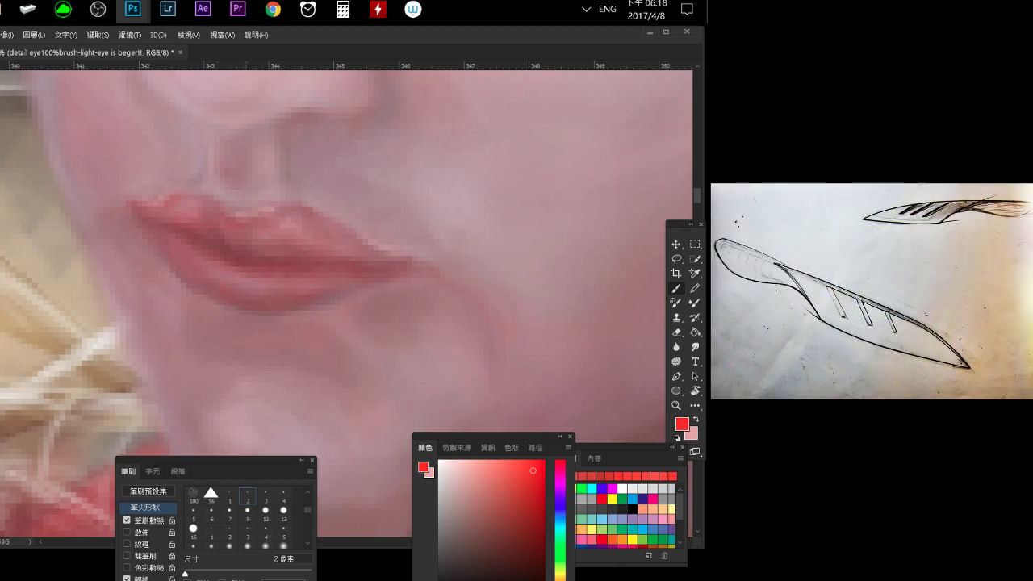
{"action": "left_click", "coordinate": [237, 289], "text": "alt"}
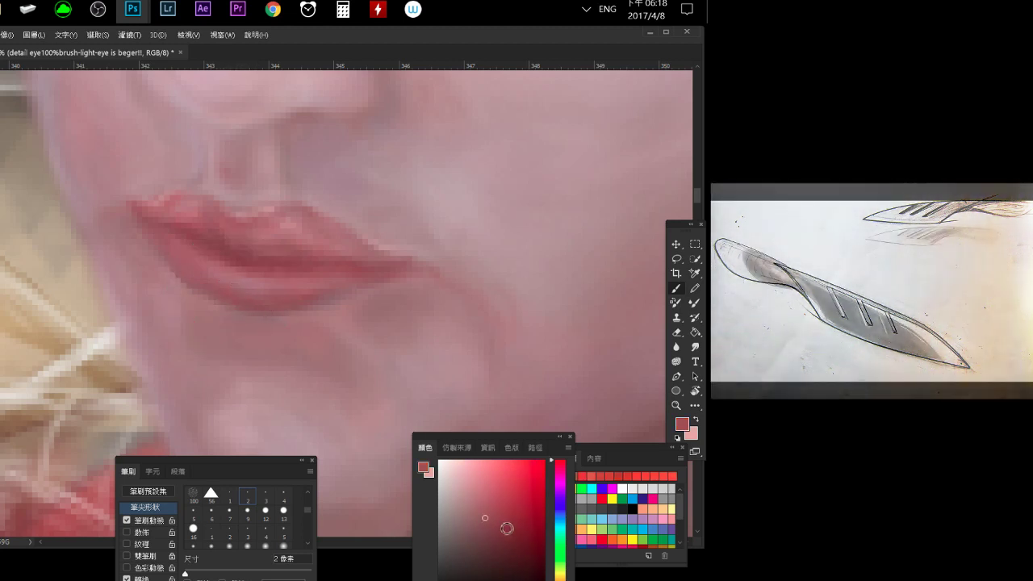
{"action": "left_click", "coordinate": [226, 288], "text": "alt"}
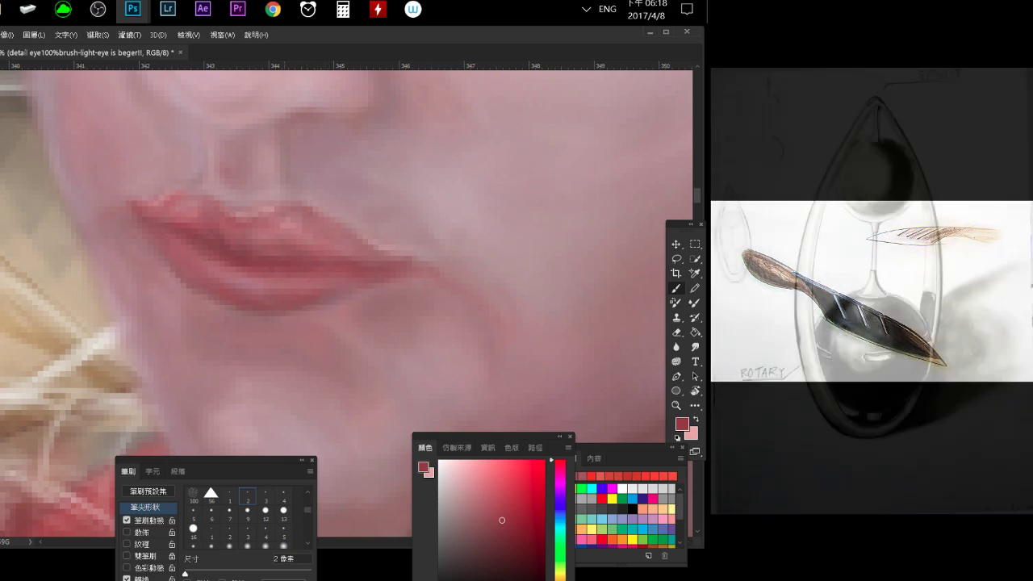
{"action": "left_click", "coordinate": [284, 496]}
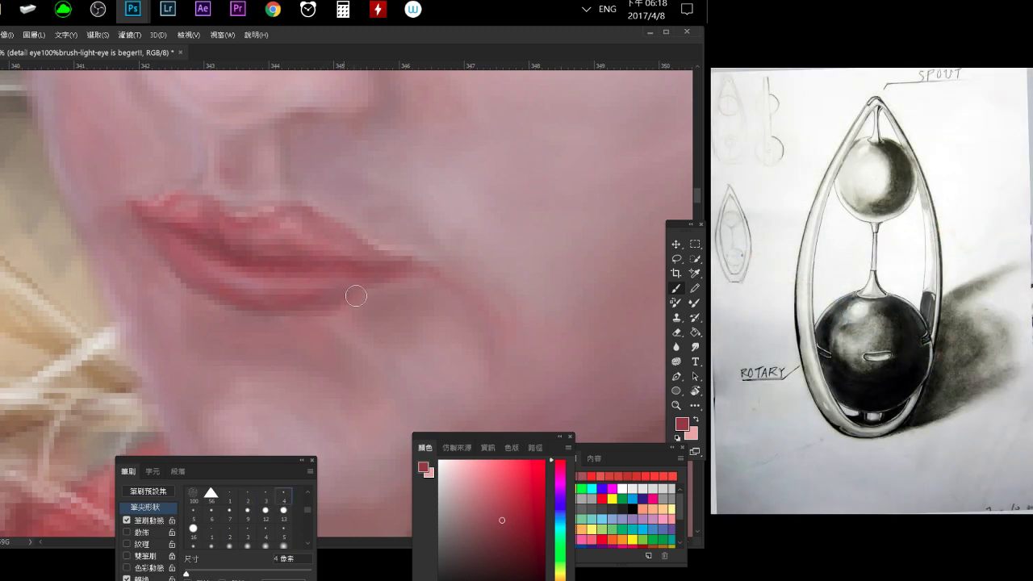
{"action": "left_click", "coordinate": [508, 524]}
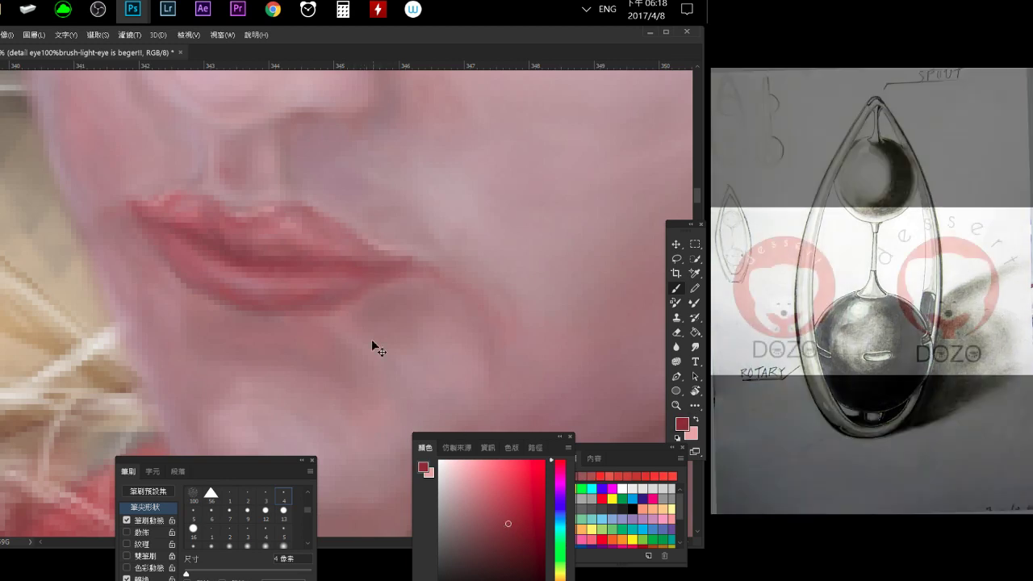
{"action": "mouse_move", "coordinate": [371, 338]}
{"action": "left_mouse_down"}
{"action": "mouse_move", "coordinate": [279, 315]}
{"action": "mouse_move", "coordinate": [314, 362]}
{"action": "mouse_move", "coordinate": [323, 335]}
{"action": "left_mouse_up"}
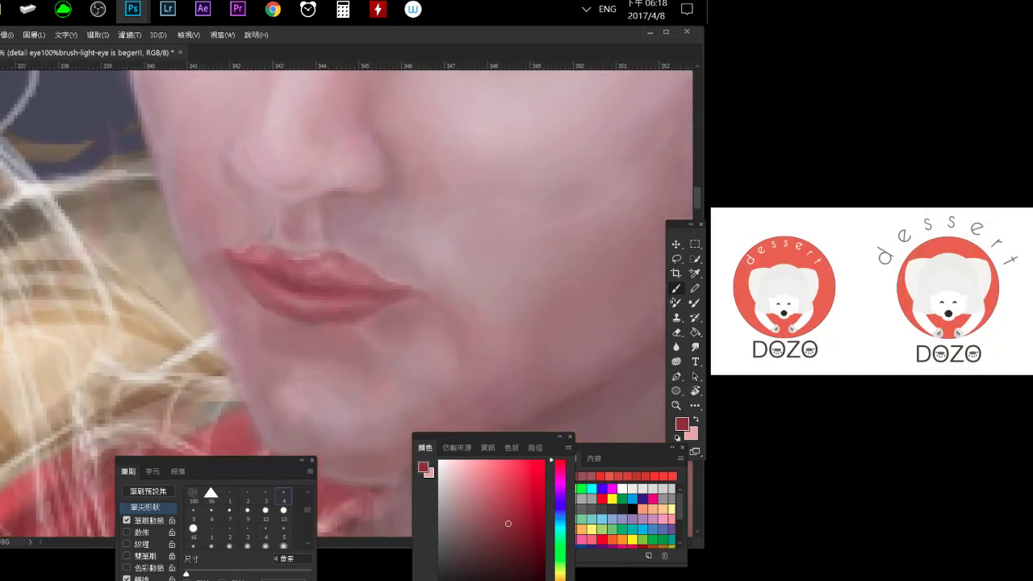
Touch up the lips at 2–3 px with light pink and a more saturated red.
{"action": "left_click", "coordinate": [249, 497]}
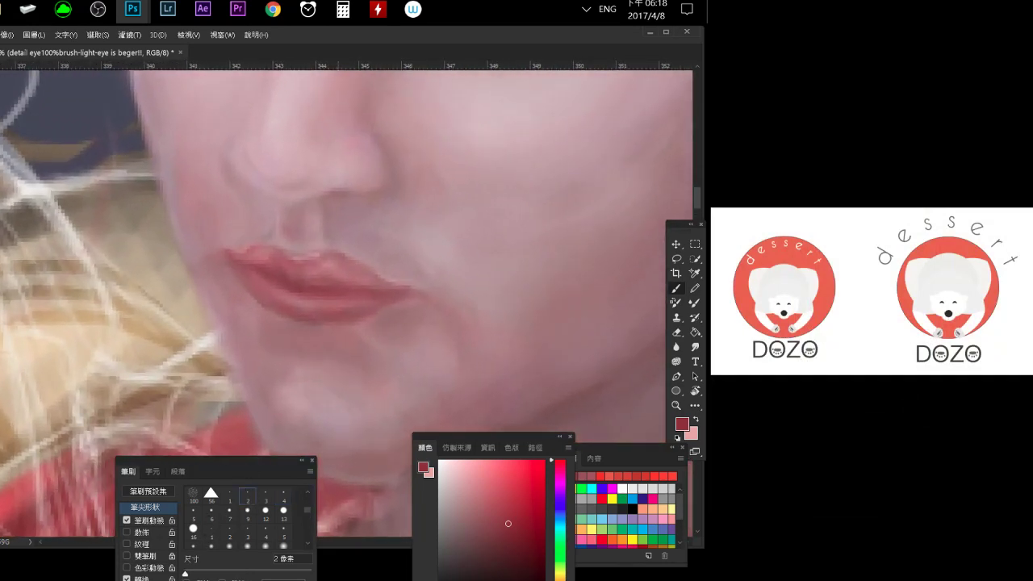
{"action": "left_click", "coordinate": [362, 305], "text": "alt"}
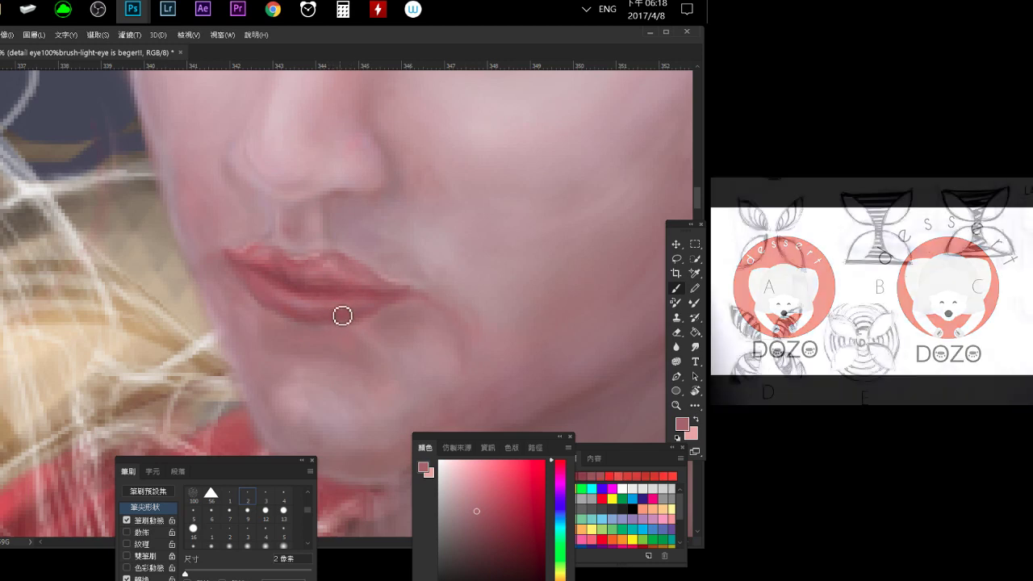
{"action": "key", "text": "e"}
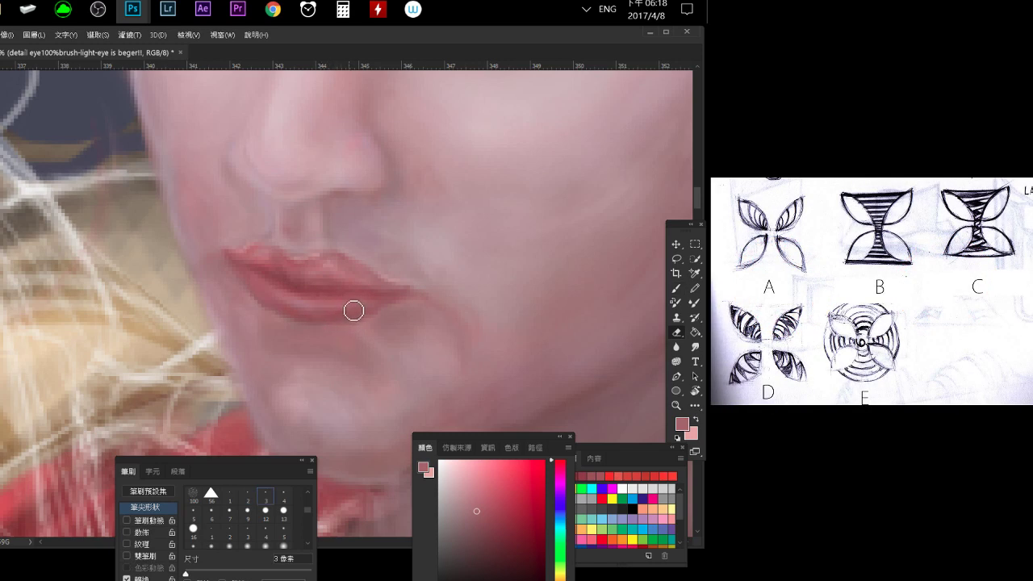
{"action": "key", "text": "b"}
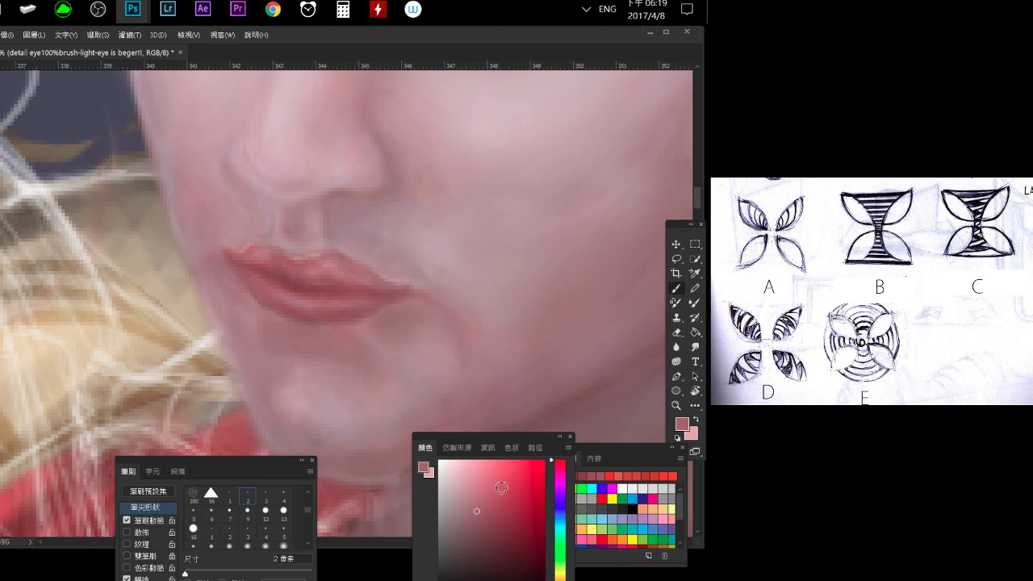
{"action": "left_click", "coordinate": [518, 497]}
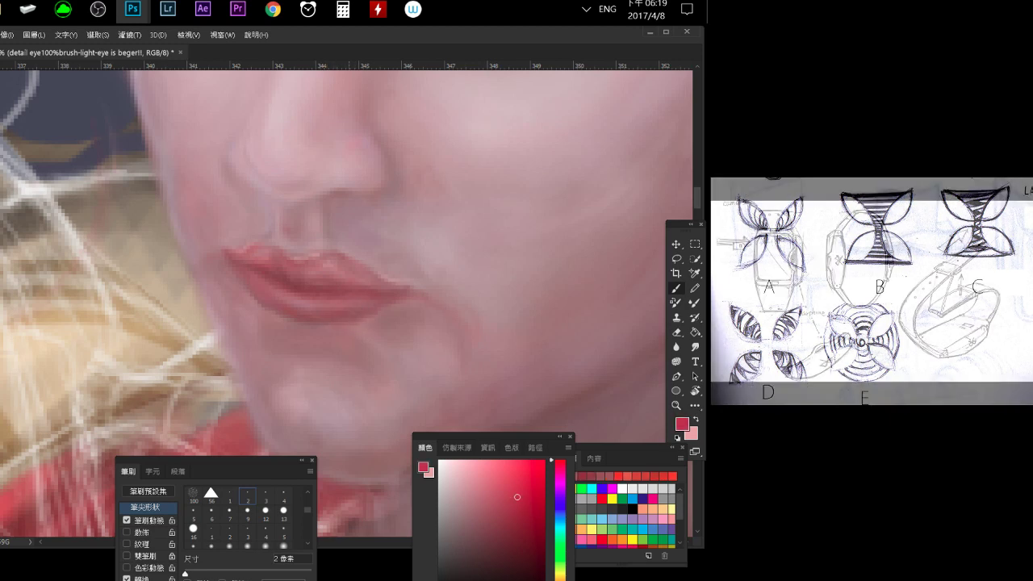
{"action": "left_click_drag", "start_coordinate": [184, 573], "coordinate": [192, 574]}
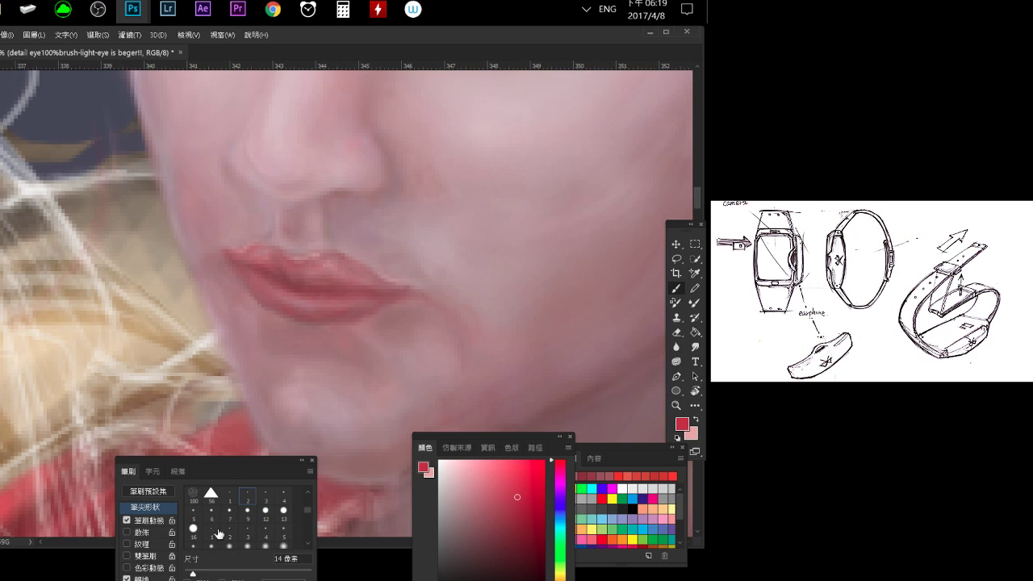
{"action": "left_click", "coordinate": [265, 496]}
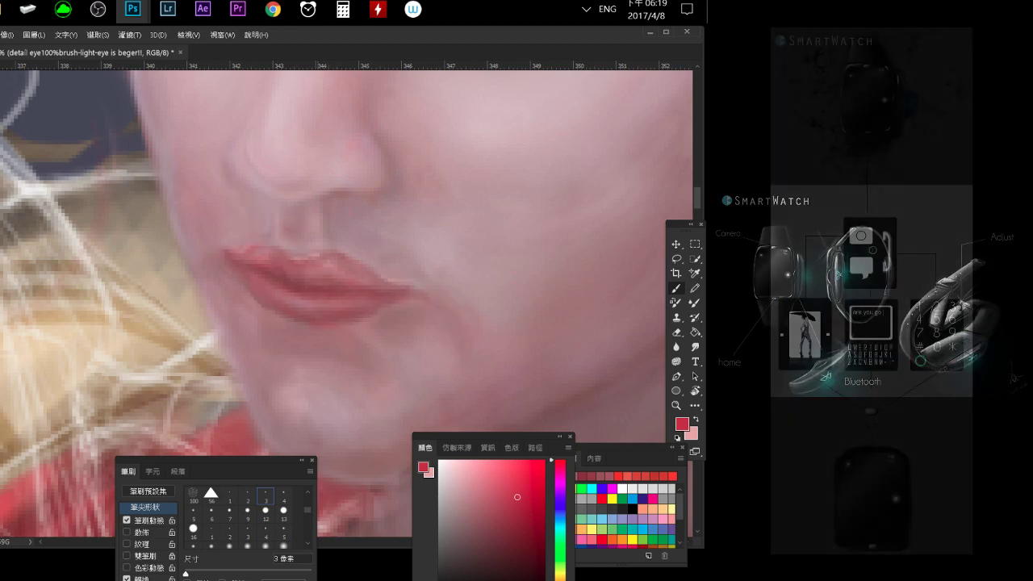
Deepen the lip shading with darker and truer reds, erasing stray strokes.
{"action": "left_click_drag", "start_coordinate": [527, 503], "coordinate": [522, 514]}
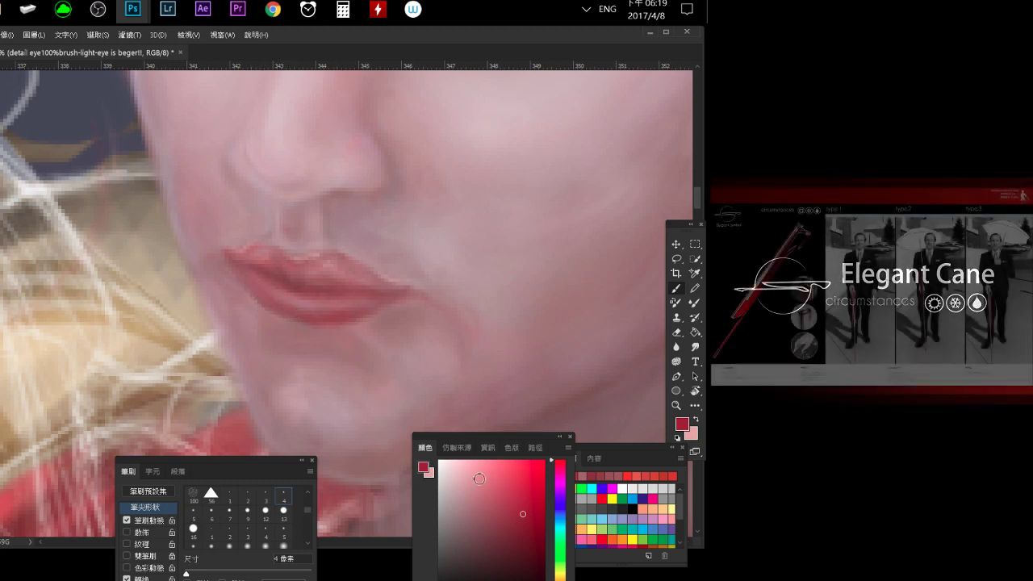
{"action": "key", "text": "e"}
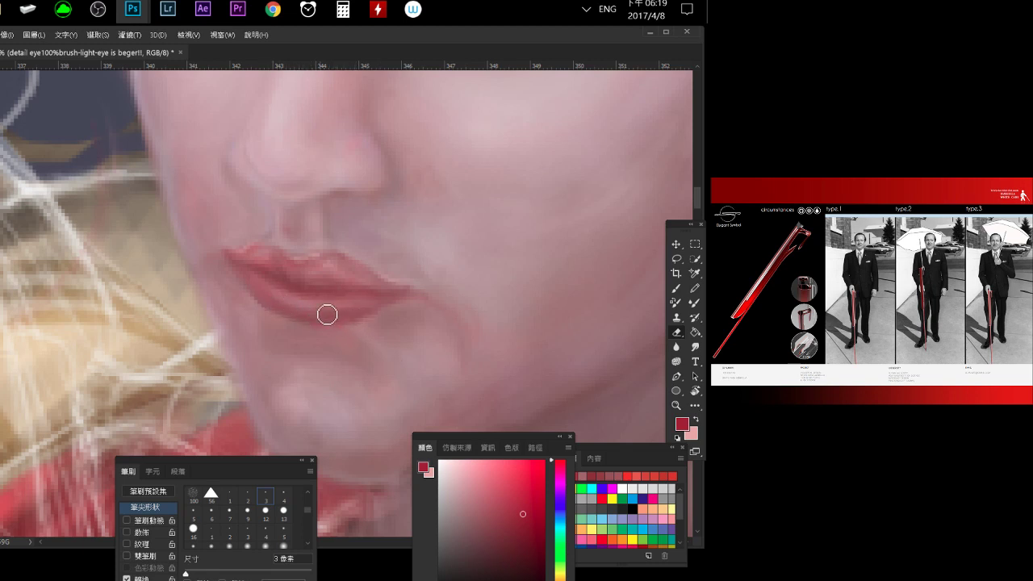
{"action": "key", "text": "b"}
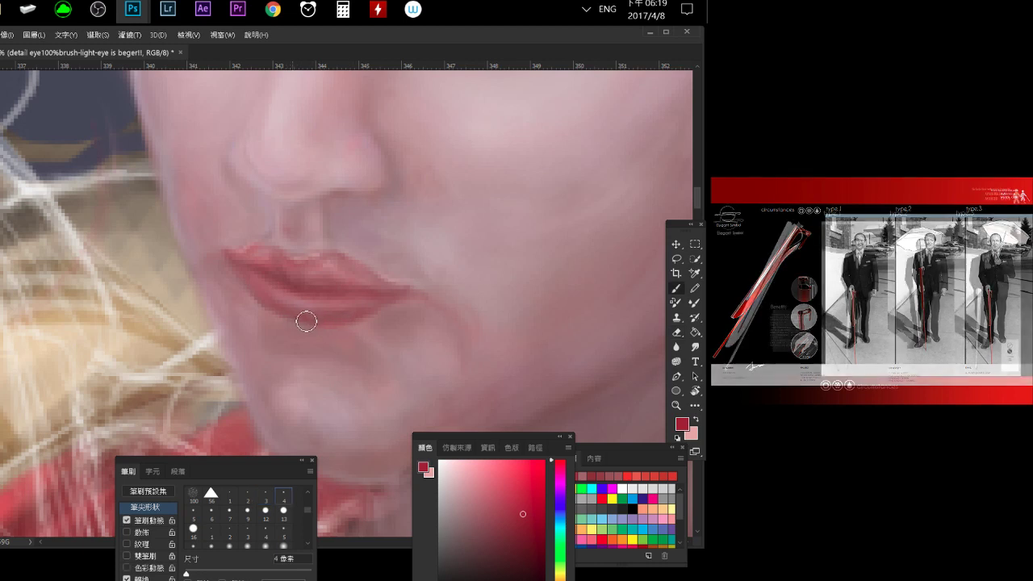
{"action": "left_click_drag", "start_coordinate": [525, 509], "coordinate": [521, 494]}
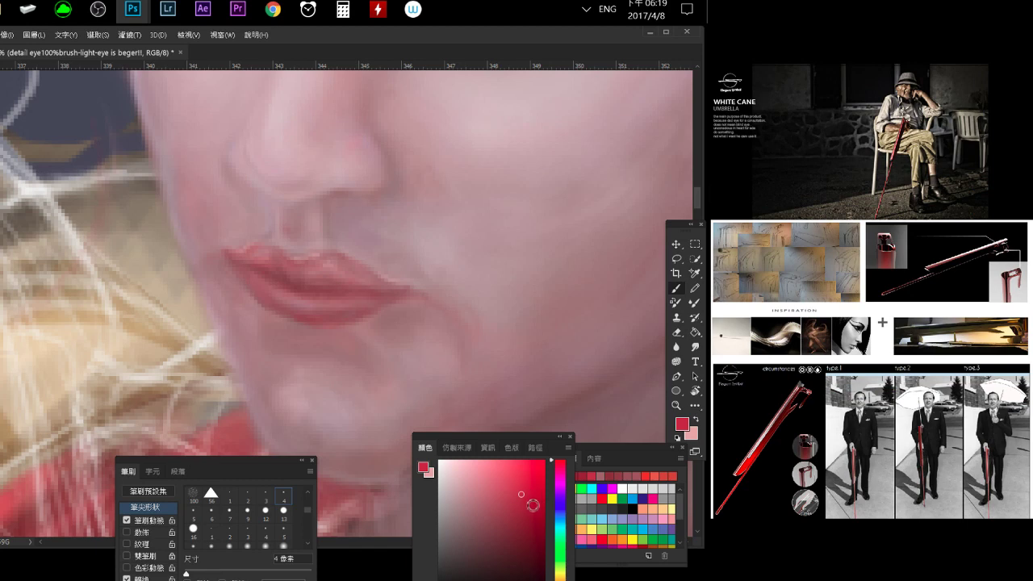
{"action": "left_click_drag", "start_coordinate": [553, 465], "coordinate": [529, 486]}
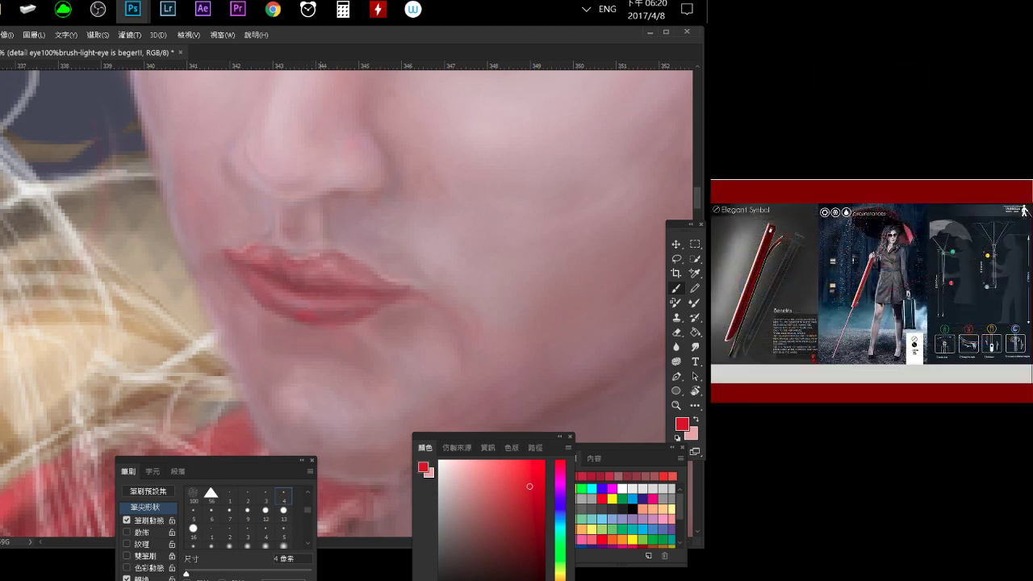
{"action": "key", "text": "e"}
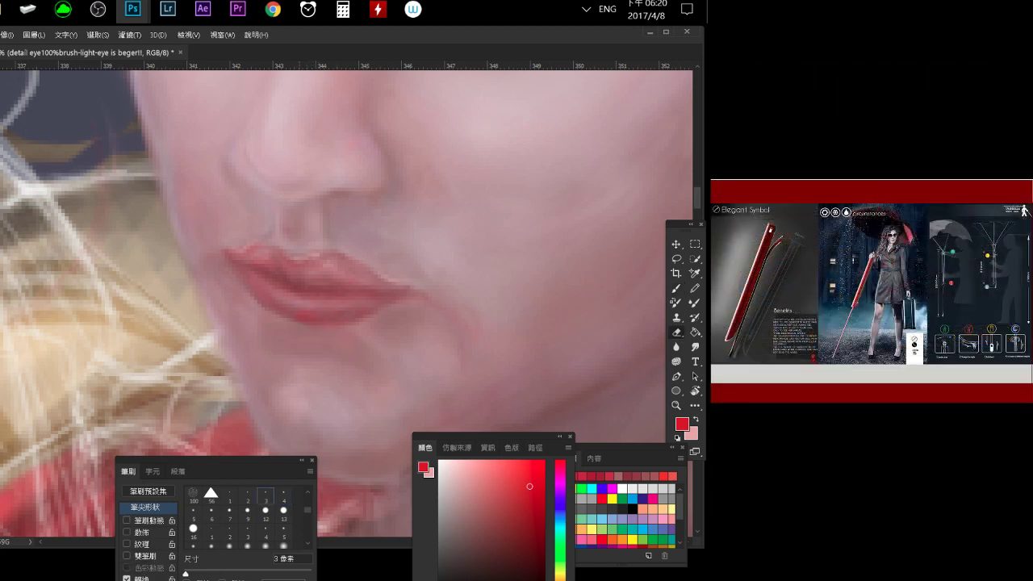
{"action": "key", "text": "b"}
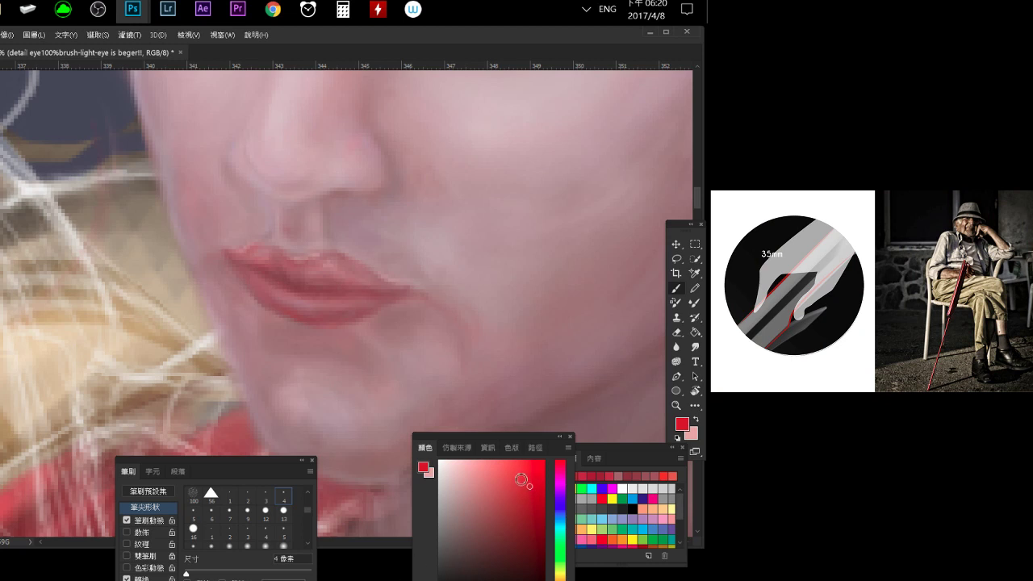
Alternate lighter and darker reds at 3–4 px and erase stray lip strokes.
{"action": "left_click", "coordinate": [512, 475]}
{"action": "left_click", "coordinate": [507, 495]}
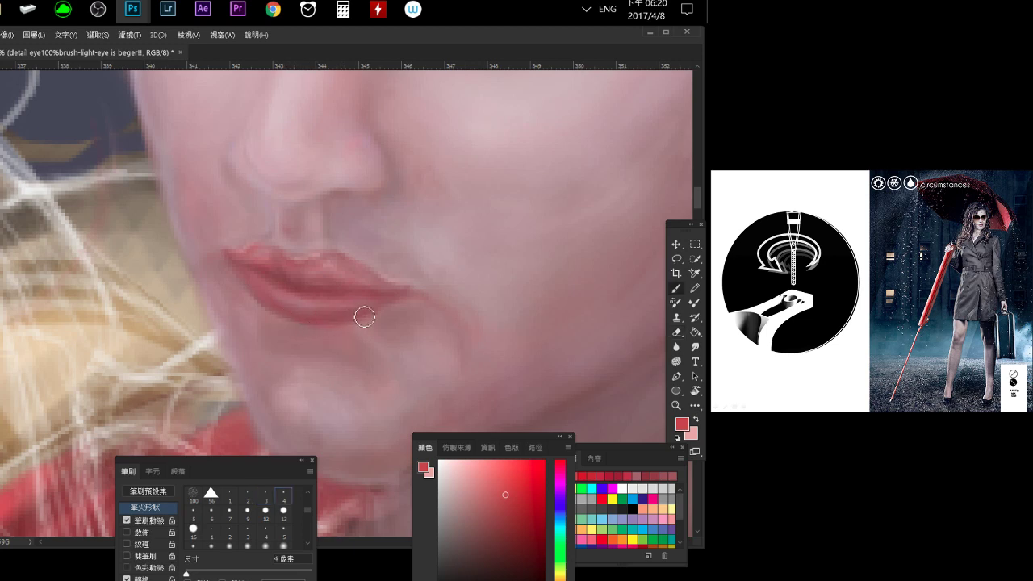
{"action": "key", "text": "bracketleft"}
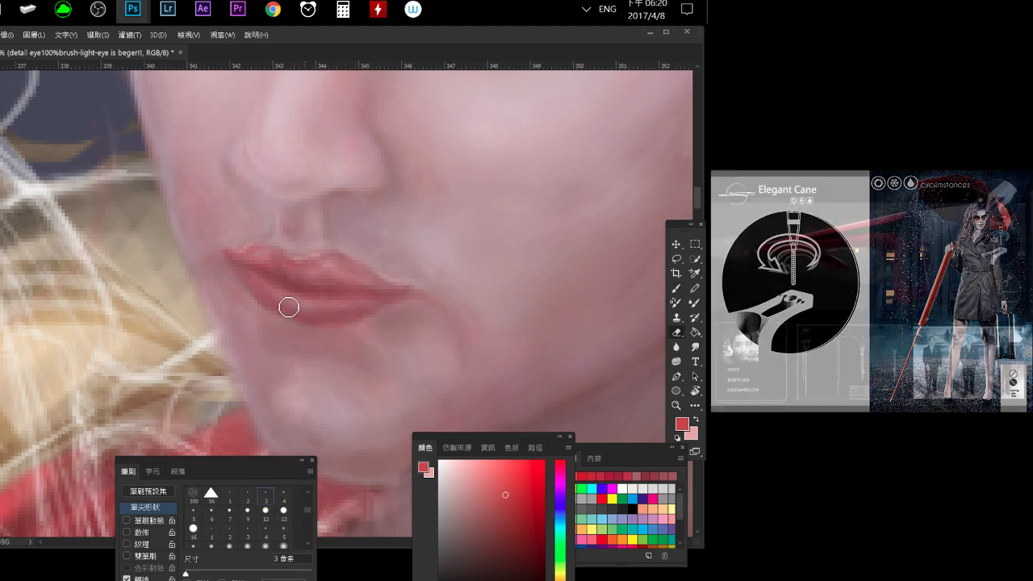
{"action": "key", "text": "bracketright"}
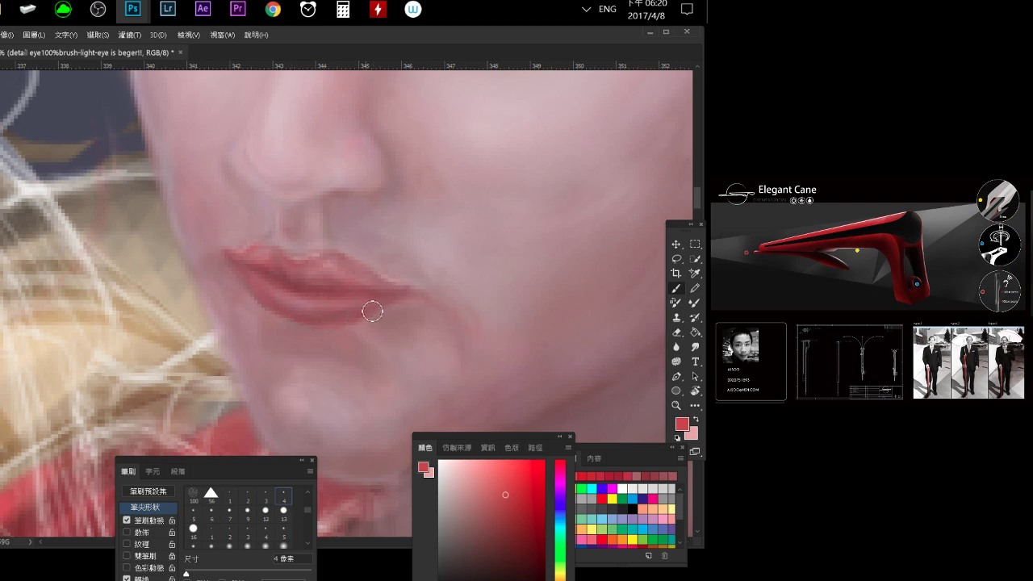
{"action": "key", "text": "e"}
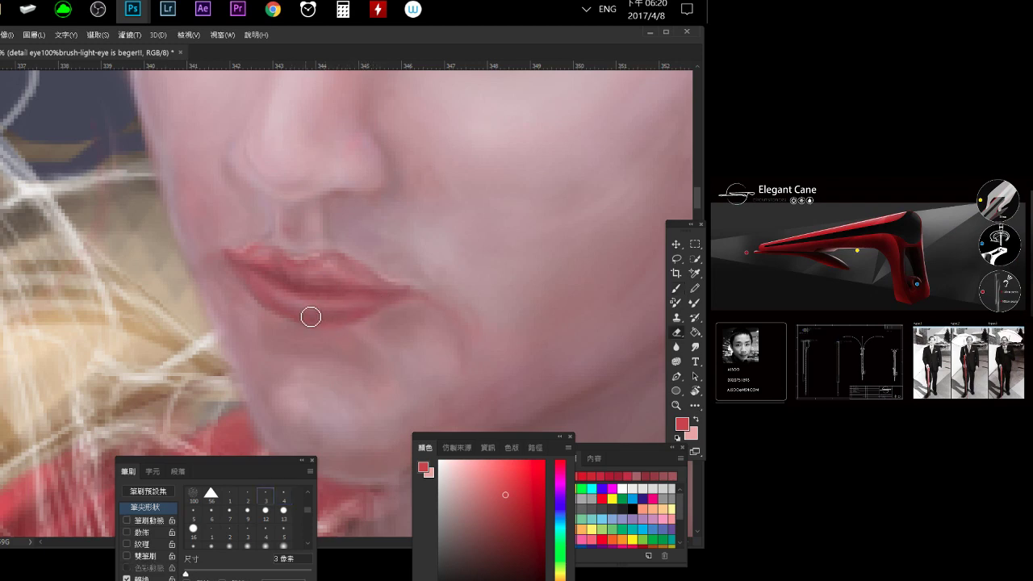
{"action": "mouse_move", "coordinate": [364, 369]}
{"action": "left_mouse_down"}
{"action": "mouse_move", "coordinate": [235, 283]}
{"action": "mouse_move", "coordinate": [269, 319]}
{"action": "left_mouse_up"}
Sample the muted lip pink at 2 px and shift the paint to a stronger red.
{"action": "key", "text": "period"}
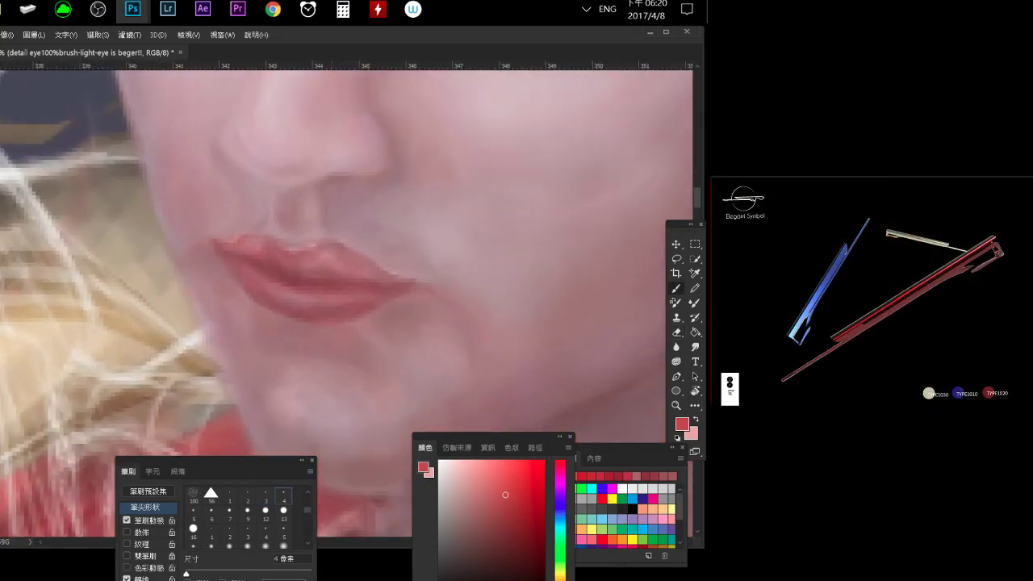
{"action": "left_click", "coordinate": [245, 496]}
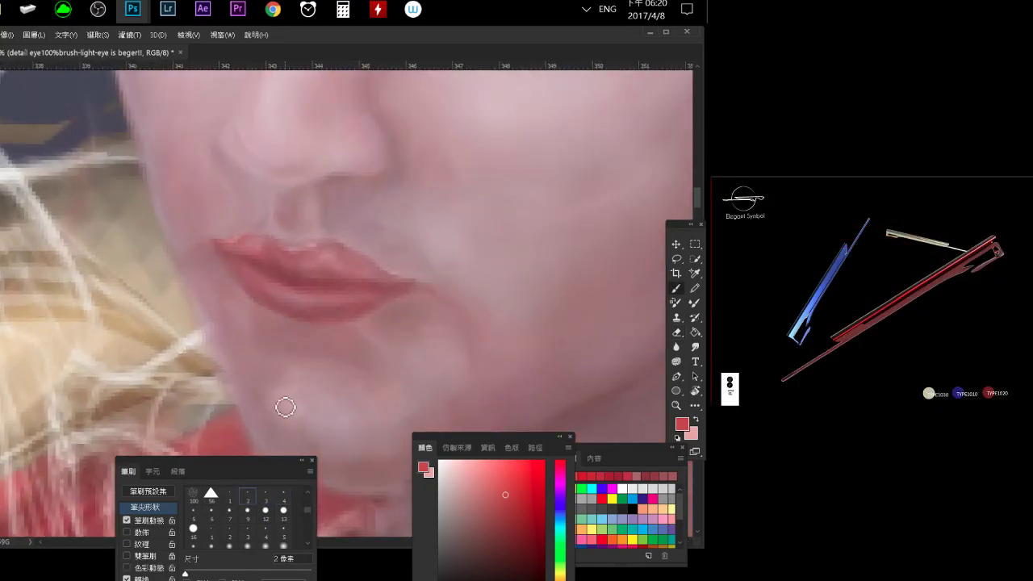
{"action": "left_click", "coordinate": [344, 260], "text": "alt"}
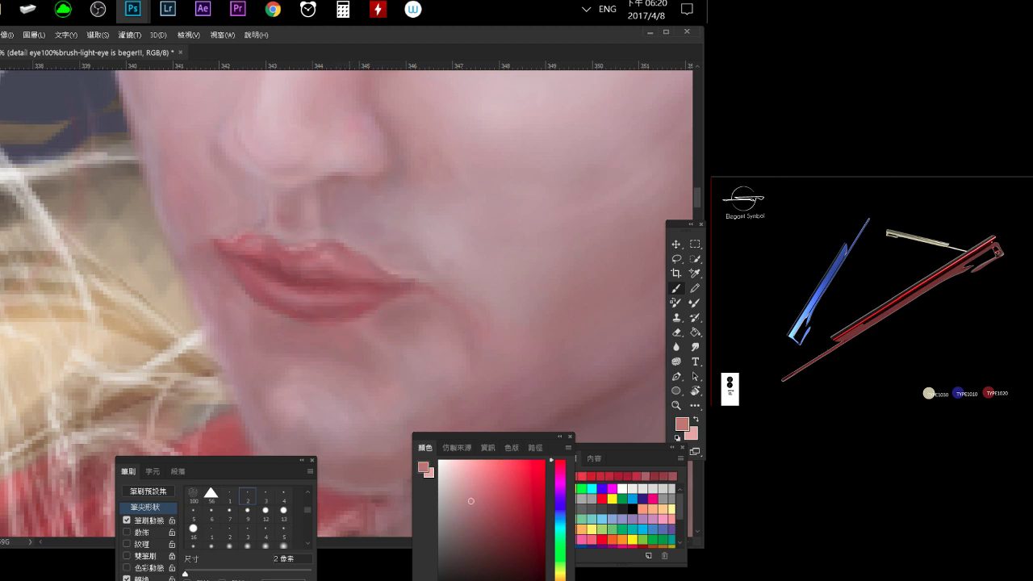
{"action": "left_click", "coordinate": [487, 485]}
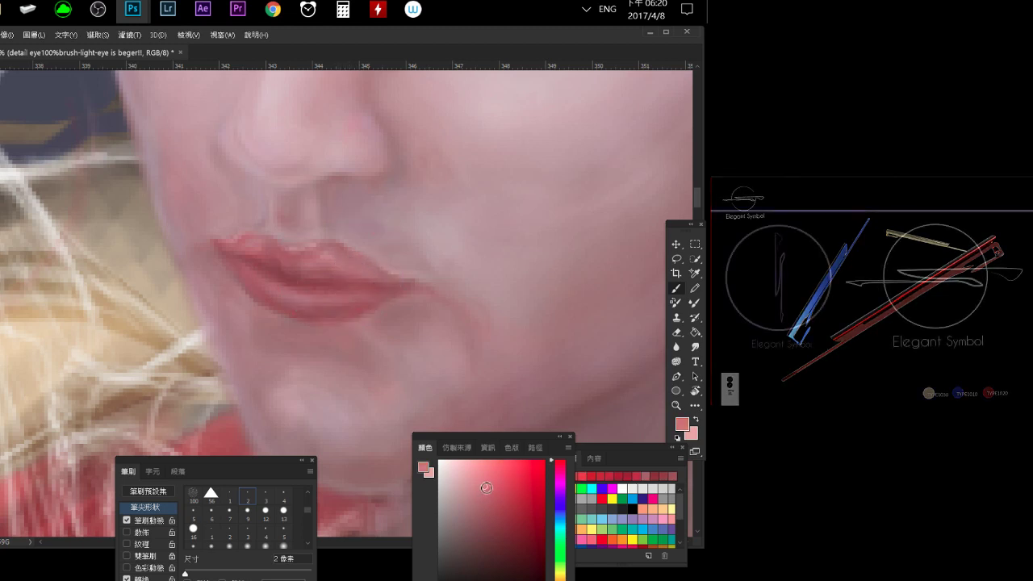
{"action": "left_click_drag", "start_coordinate": [494, 491], "coordinate": [507, 486]}
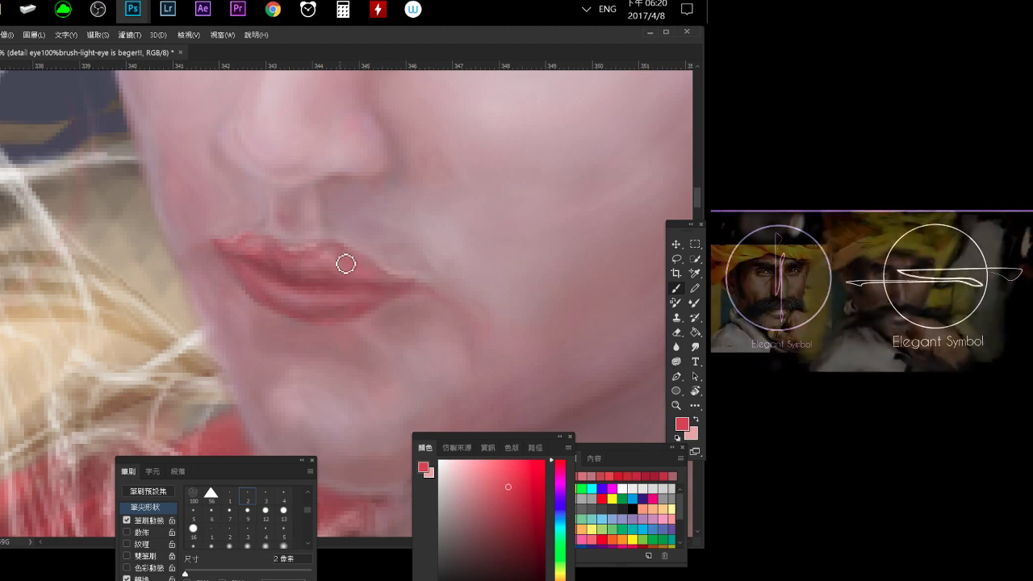
Add fine lighter pink strokes along the upper lip edge at 2–3 px, briefly erasing.
{"action": "left_click", "coordinate": [266, 495]}
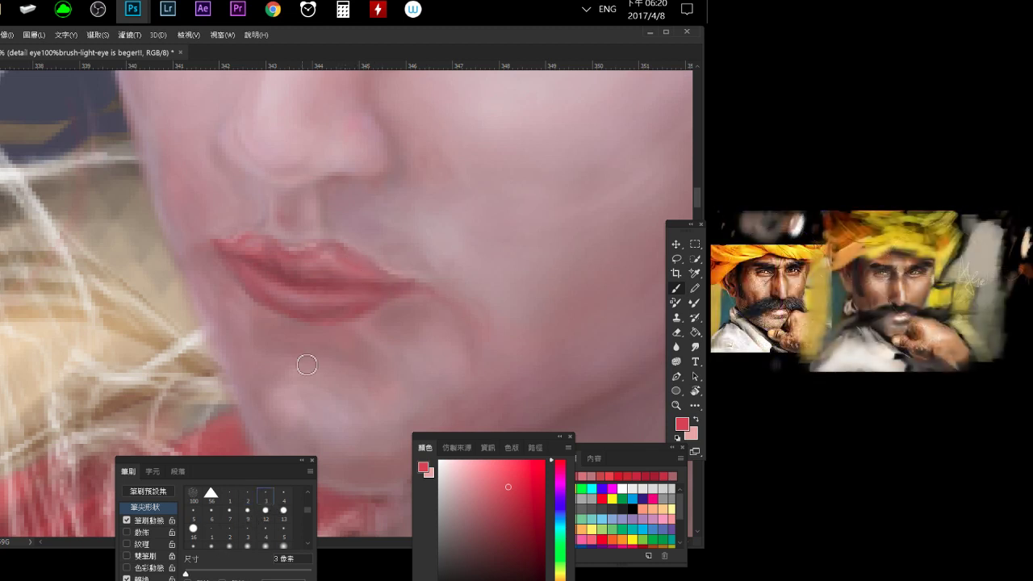
{"action": "key", "text": "alt"}
{"action": "left_click", "coordinate": [346, 267]}
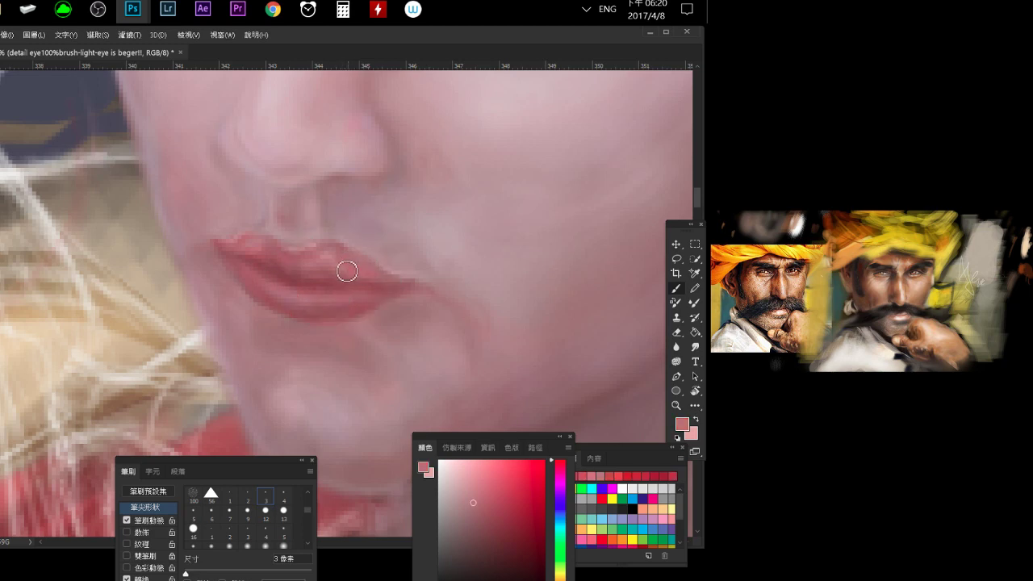
{"action": "key", "text": "e"}
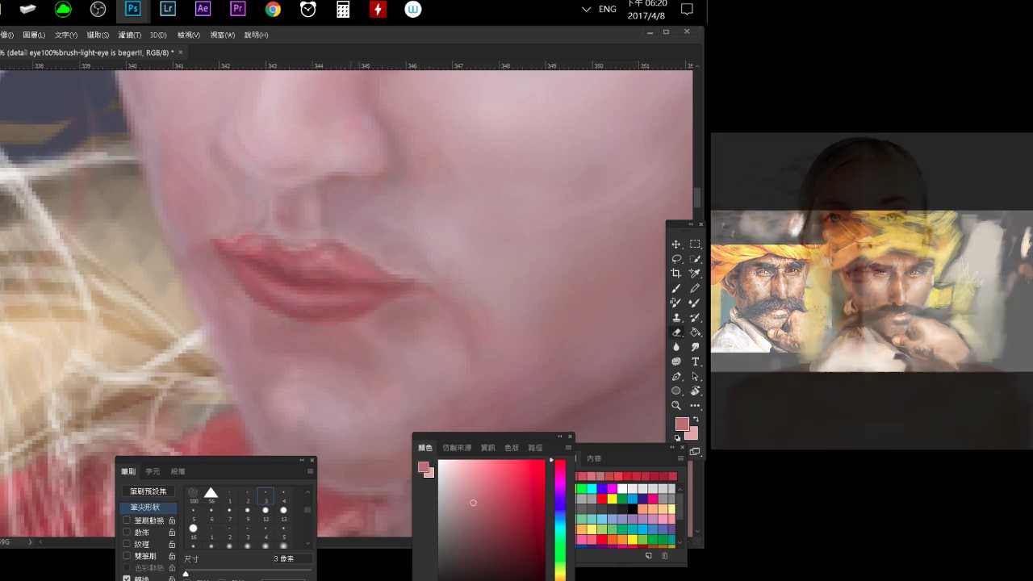
{"action": "key", "text": "b"}
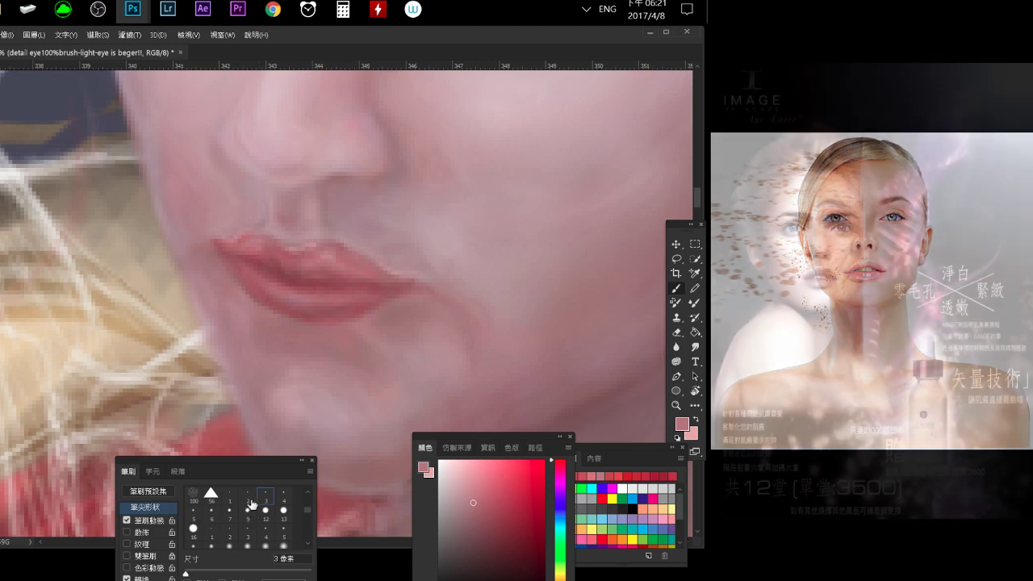
{"action": "key", "text": "bracketleft"}
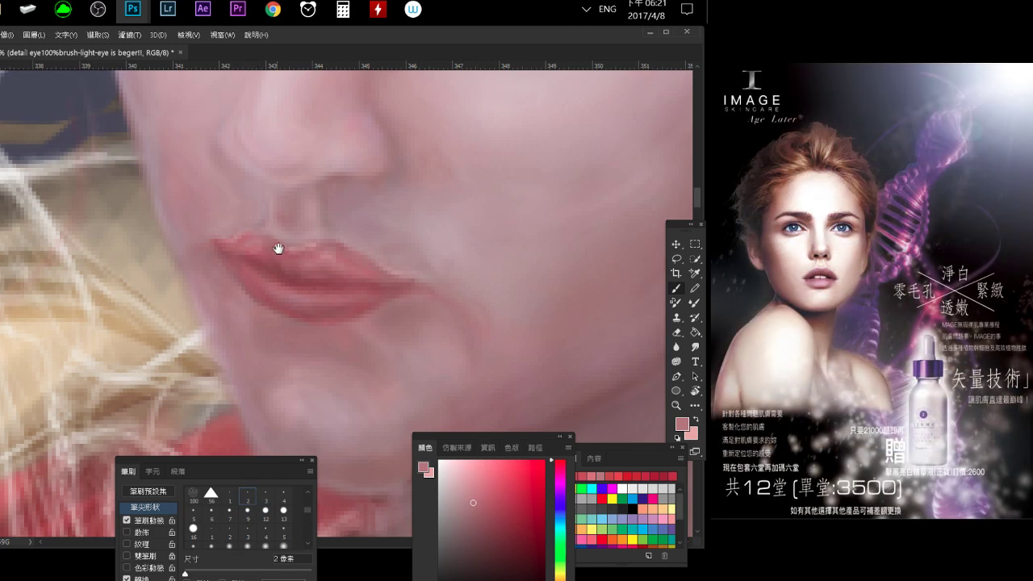
{"action": "left_click_drag", "start_coordinate": [277, 246], "coordinate": [284, 284]}
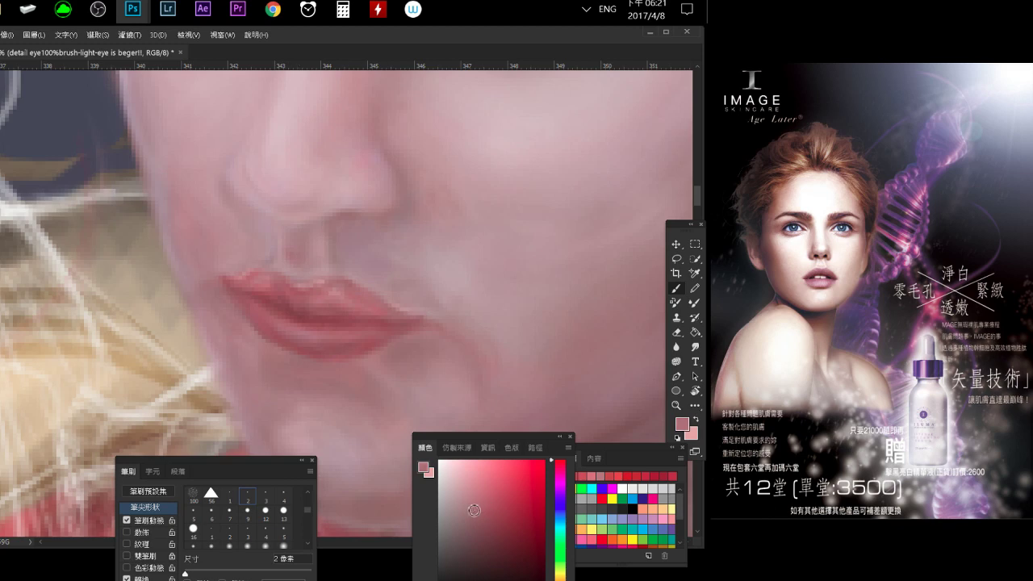
{"action": "left_click", "coordinate": [284, 494]}
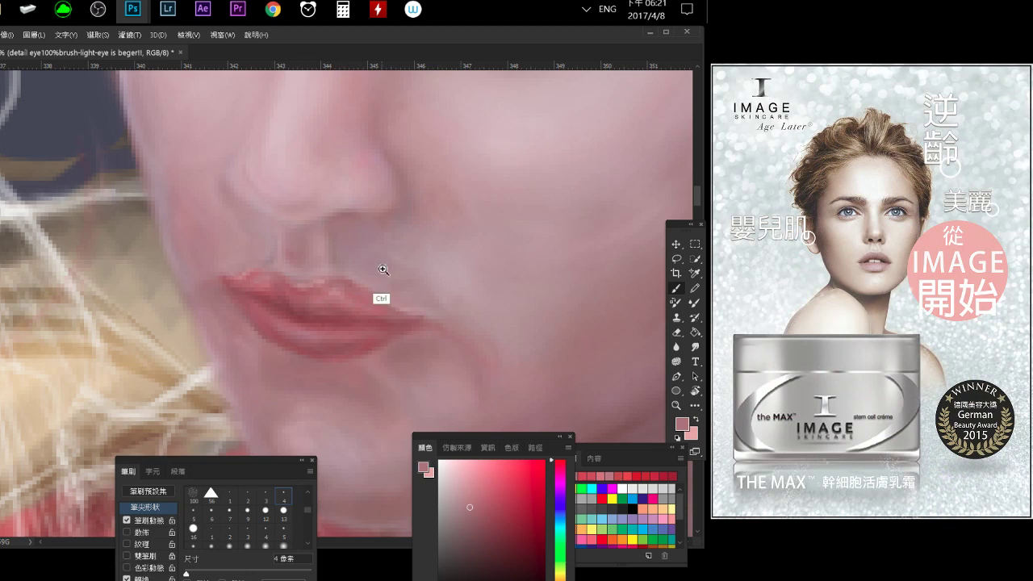
Blend a skin pink around the nose, mouth and cheeks with 6, 9 and 28 px brushes.
{"action": "scroll", "coordinate": [361, 242], "scroll_direction": "down", "scroll_amount": 2}
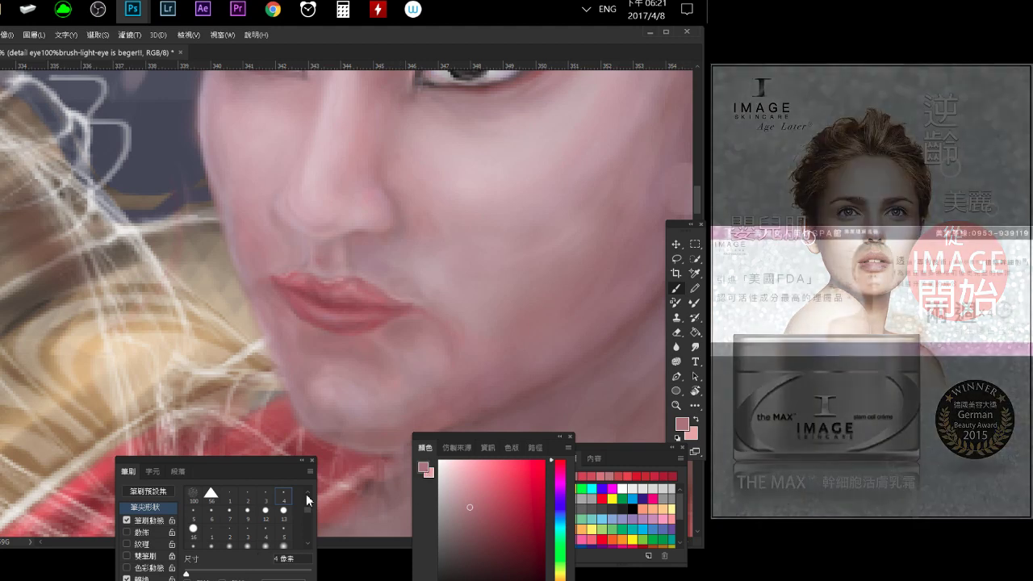
{"action": "left_click", "coordinate": [212, 513]}
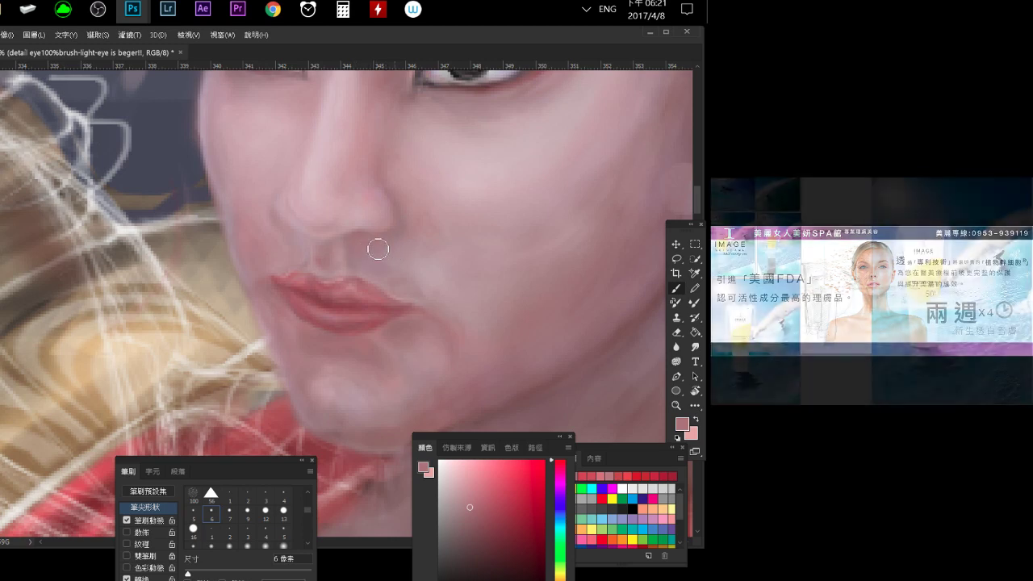
{"action": "left_click_drag", "start_coordinate": [402, 235], "coordinate": [364, 315]}
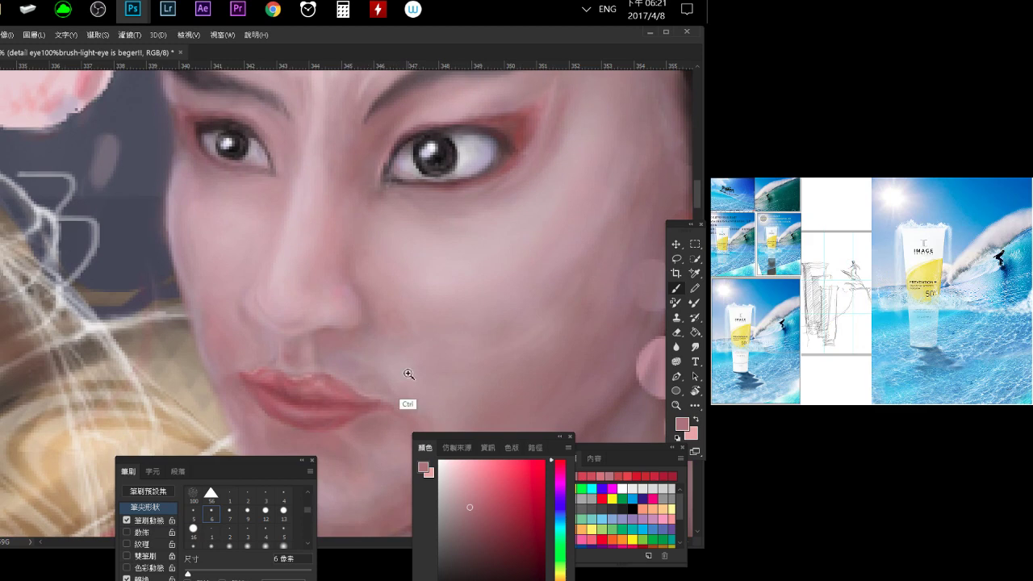
{"action": "mouse_move", "coordinate": [410, 374]}
{"action": "left_mouse_down"}
{"action": "mouse_move", "coordinate": [277, 296]}
{"action": "mouse_move", "coordinate": [373, 396]}
{"action": "mouse_move", "coordinate": [302, 341]}
{"action": "mouse_move", "coordinate": [394, 369]}
{"action": "mouse_move", "coordinate": [410, 414]}
{"action": "mouse_move", "coordinate": [339, 295]}
{"action": "mouse_move", "coordinate": [355, 330]}
{"action": "mouse_move", "coordinate": [330, 323]}
{"action": "left_mouse_up"}
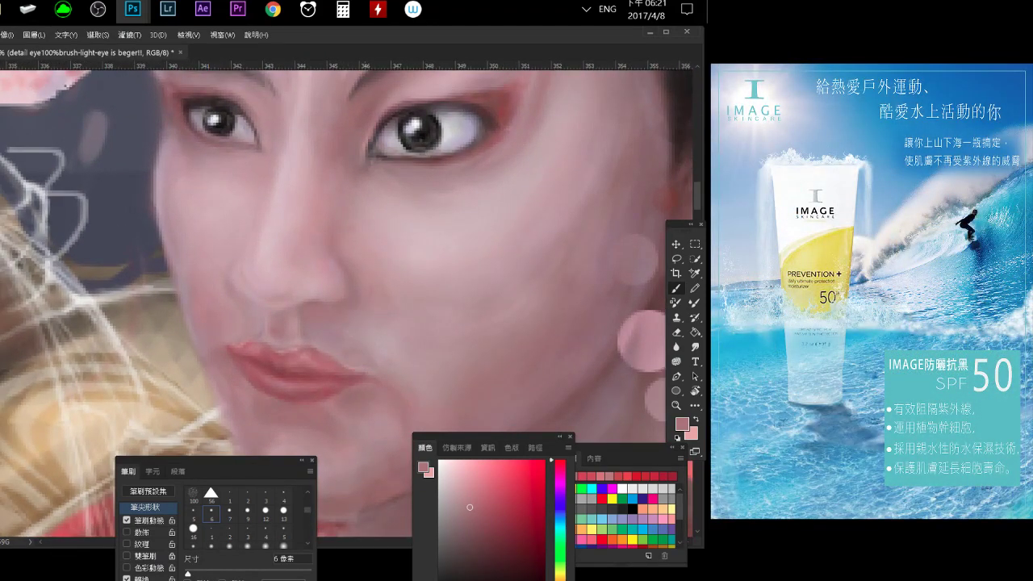
{"action": "left_click", "coordinate": [480, 503]}
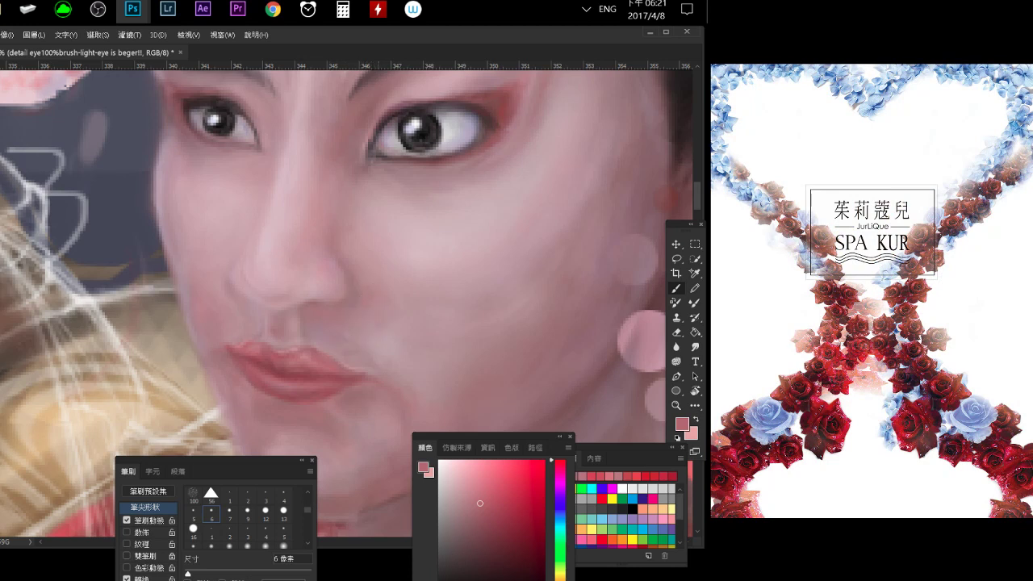
{"action": "left_click", "coordinate": [248, 513]}
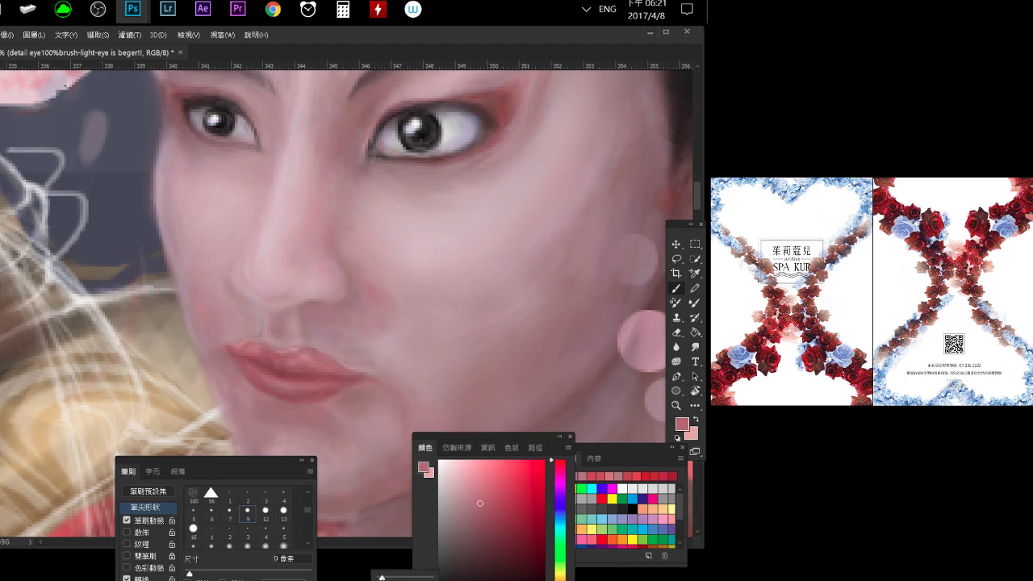
{"action": "left_click", "coordinate": [201, 572]}
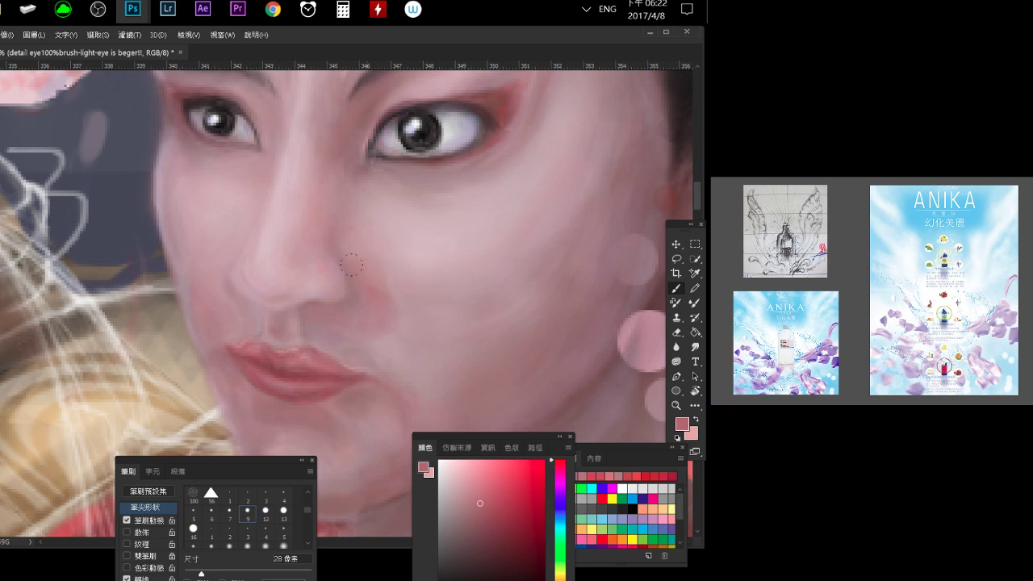
Sample a lighter cheek pink with a 12 px tool and move the colour panels aside.
{"action": "key", "text": "e"}
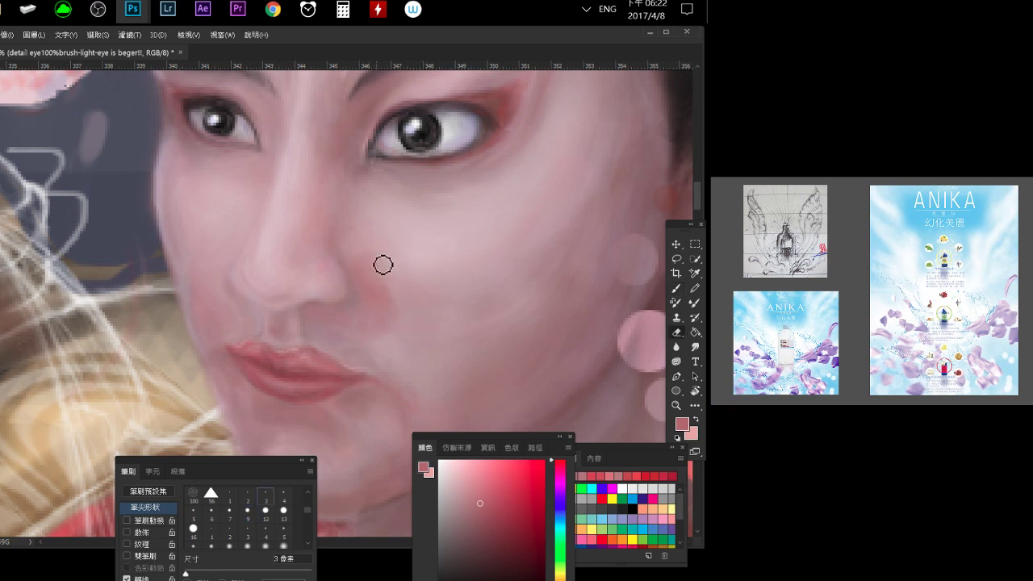
{"action": "left_click", "coordinate": [265, 513]}
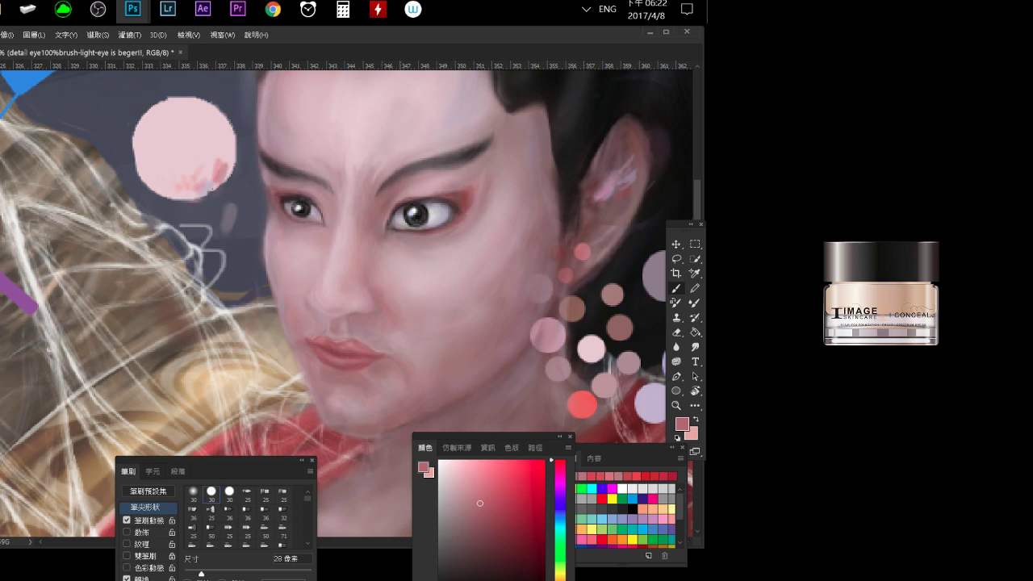
{"action": "left_click", "coordinate": [384, 313], "text": "alt"}
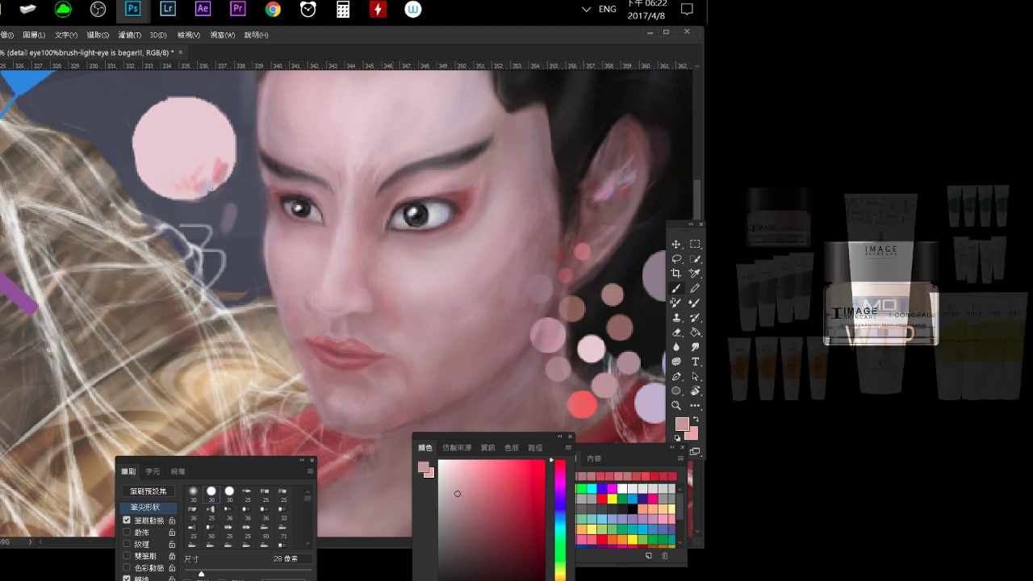
{"action": "left_click", "coordinate": [393, 319], "text": "alt"}
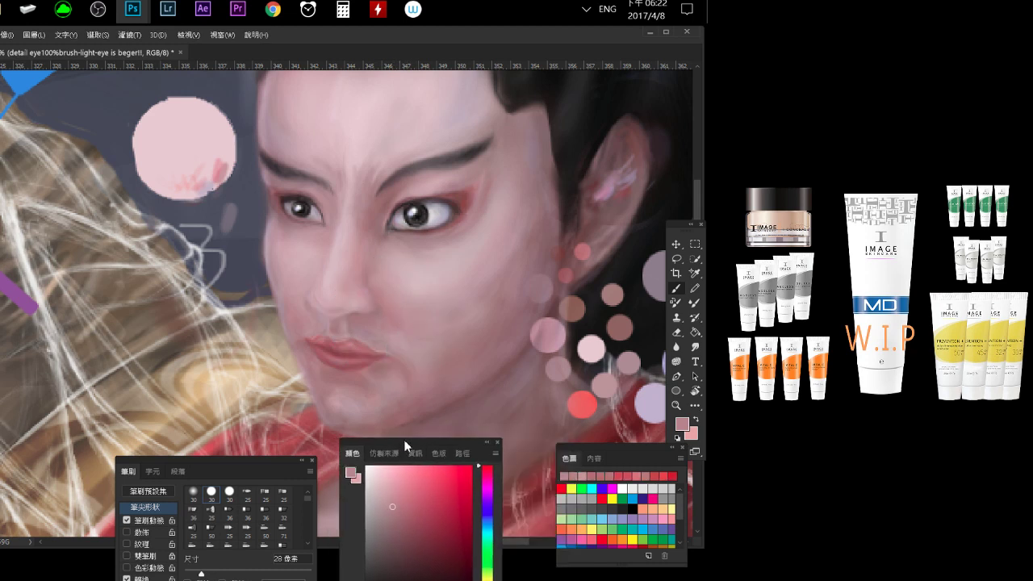
{"action": "left_click_drag", "start_coordinate": [475, 434], "coordinate": [429, 426]}
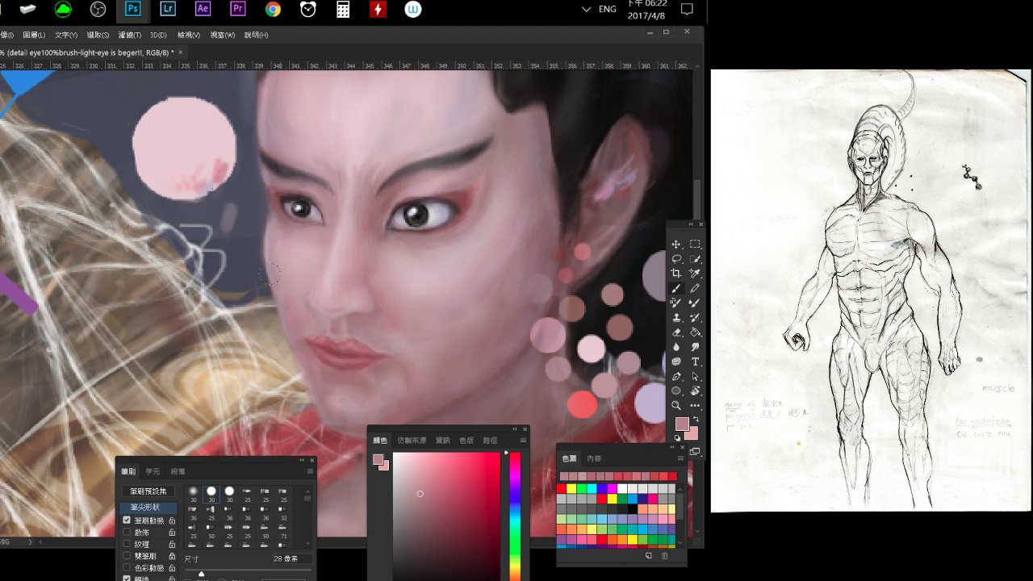
{"action": "scroll", "coordinate": [201, 536], "scroll_direction": "down", "scroll_amount": 2}
{"action": "left_click", "coordinate": [284, 534]}
Zoom in on the nose and pick a lighter skin colour with a 6 px brush.
{"action": "left_click", "coordinate": [316, 304], "text": "ctrl"}
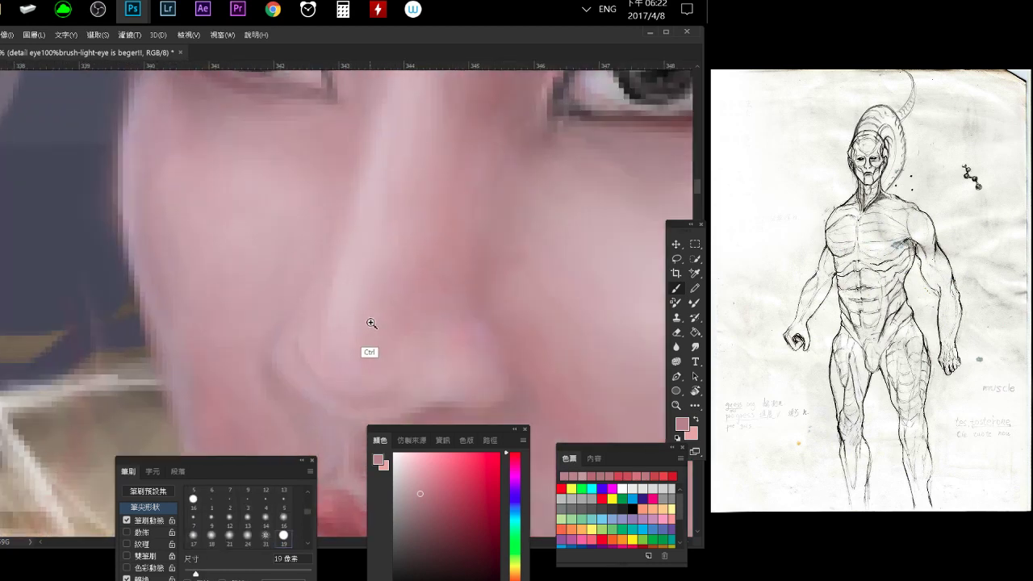
{"action": "scroll", "coordinate": [334, 312], "scroll_direction": "down", "scroll_amount": 3}
{"action": "left_click_drag", "start_coordinate": [196, 573], "coordinate": [190, 572]}
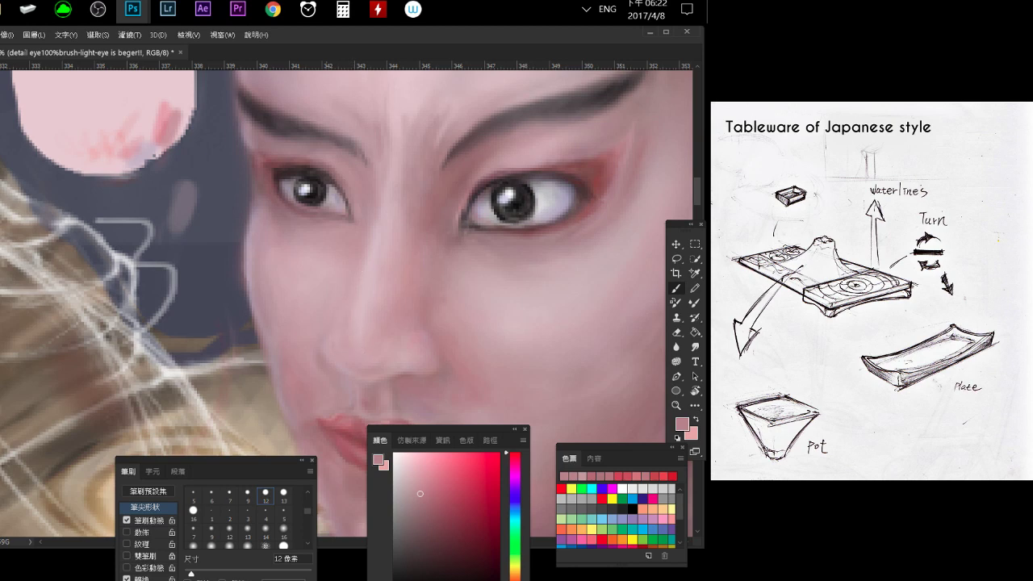
{"action": "left_click", "coordinate": [419, 487]}
{"action": "left_click", "coordinate": [211, 491]}
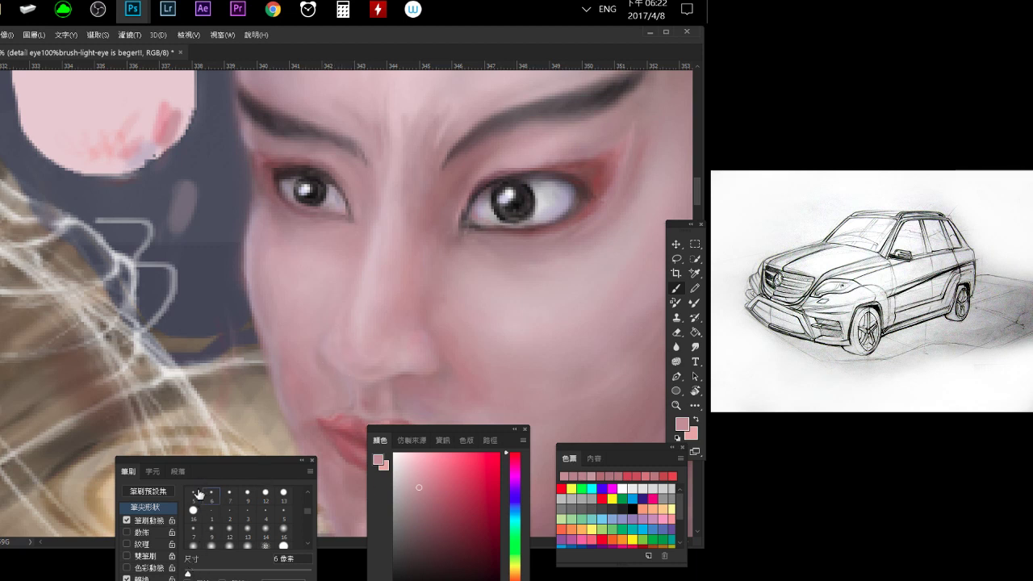
Paint small 3–4 px strokes beside the nose, resampling nearby skin tones.
{"action": "scroll", "coordinate": [263, 513], "scroll_direction": "up", "scroll_amount": 1}
{"action": "left_click", "coordinate": [265, 495]}
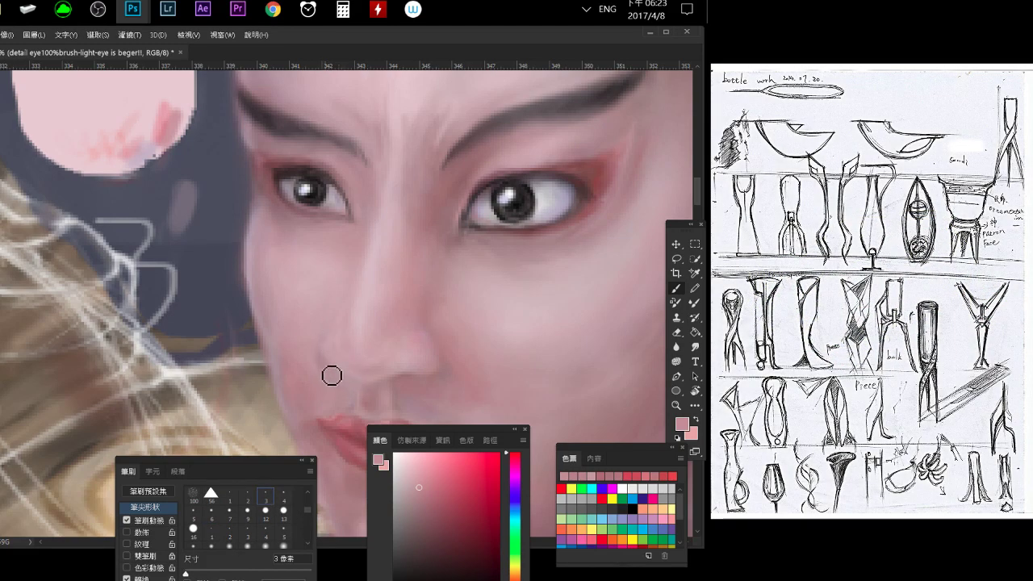
{"action": "left_click", "coordinate": [329, 378], "text": "alt"}
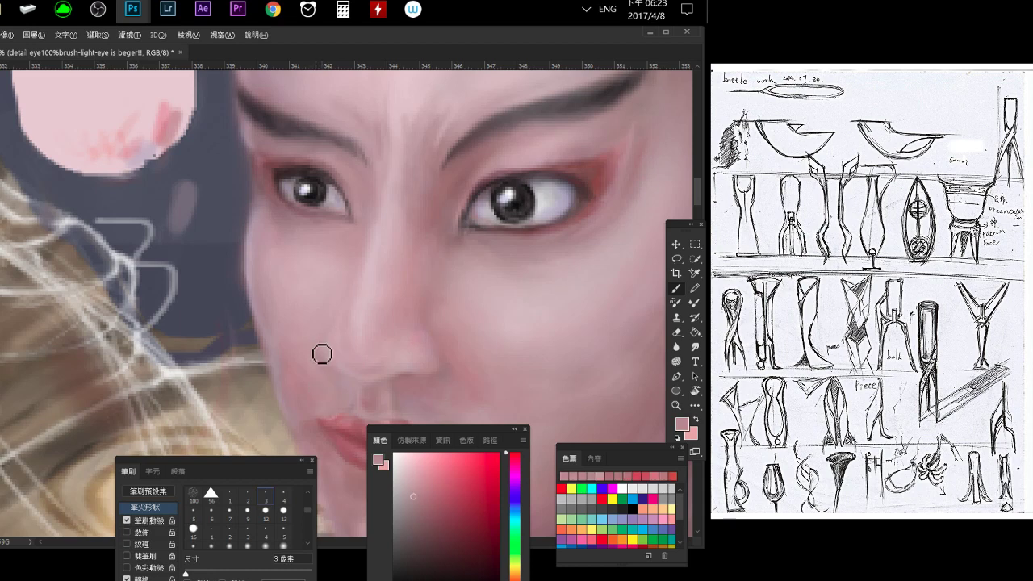
{"action": "left_click", "coordinate": [328, 379], "text": "alt"}
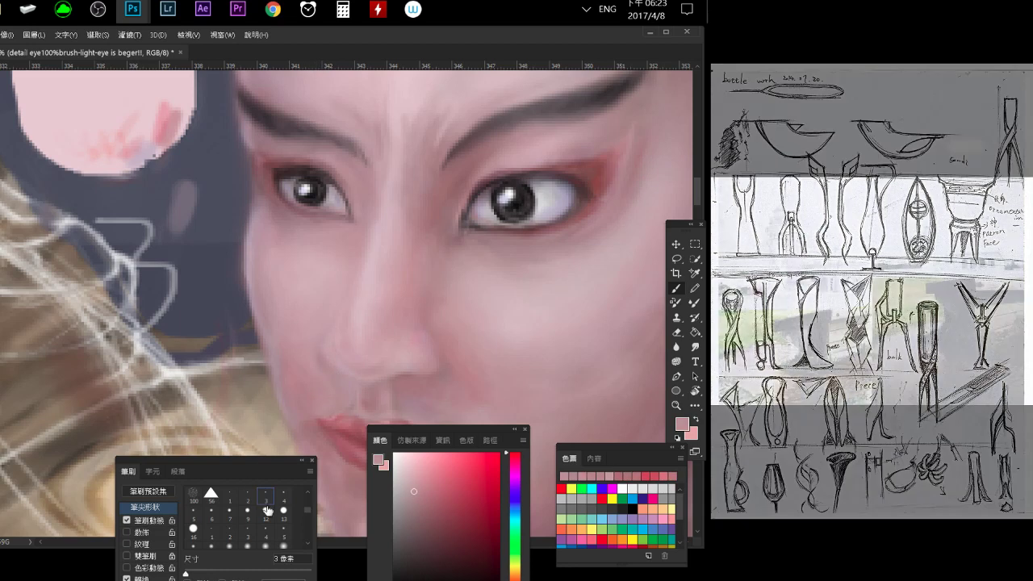
{"action": "left_click", "coordinate": [283, 494]}
{"action": "left_click", "coordinate": [334, 379], "text": "alt"}
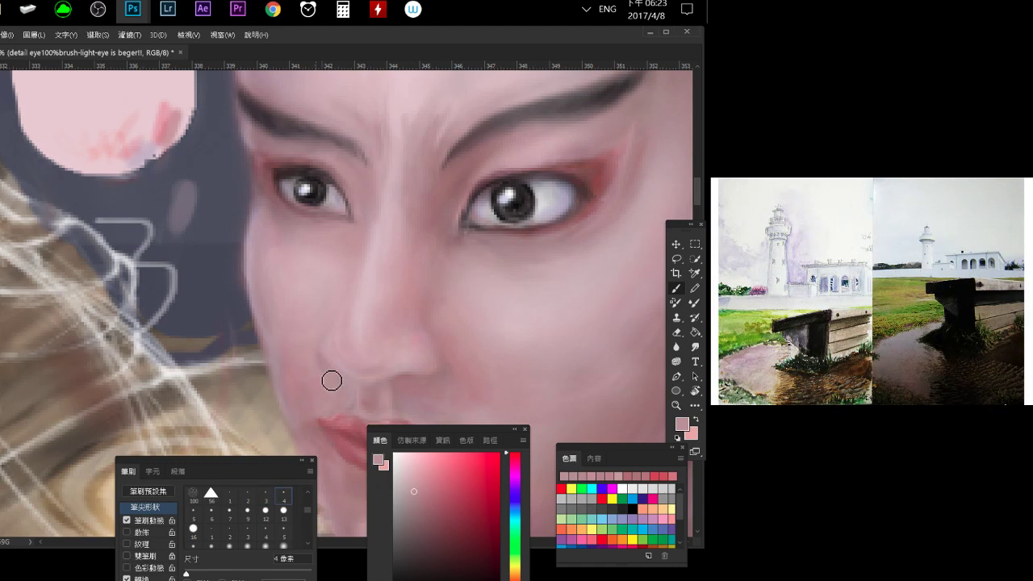
{"action": "left_click", "coordinate": [317, 356], "text": "alt"}
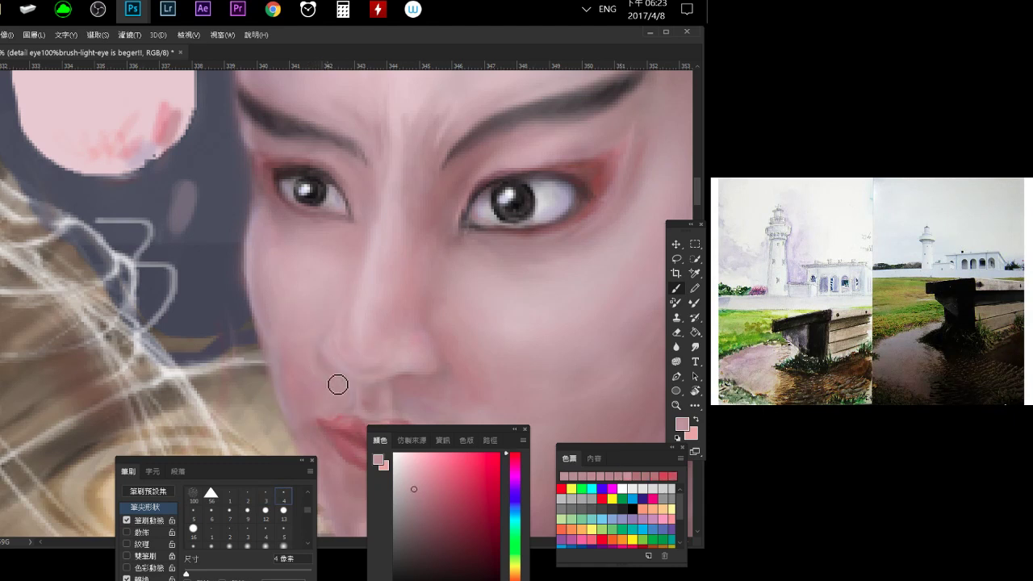
{"action": "left_click", "coordinate": [320, 357], "text": "alt"}
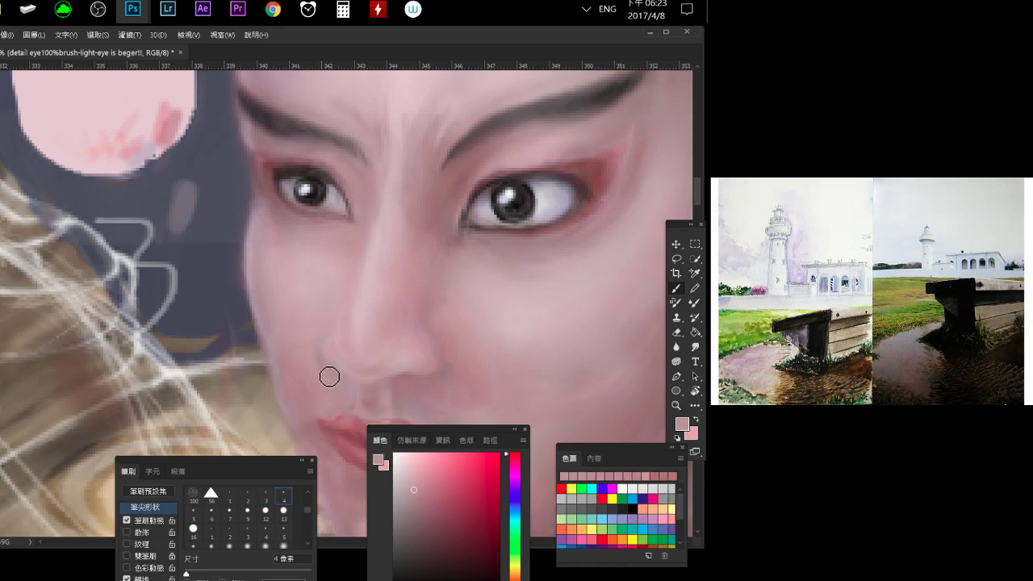
{"action": "scroll", "coordinate": [343, 391], "scroll_direction": "down", "scroll_amount": 3}
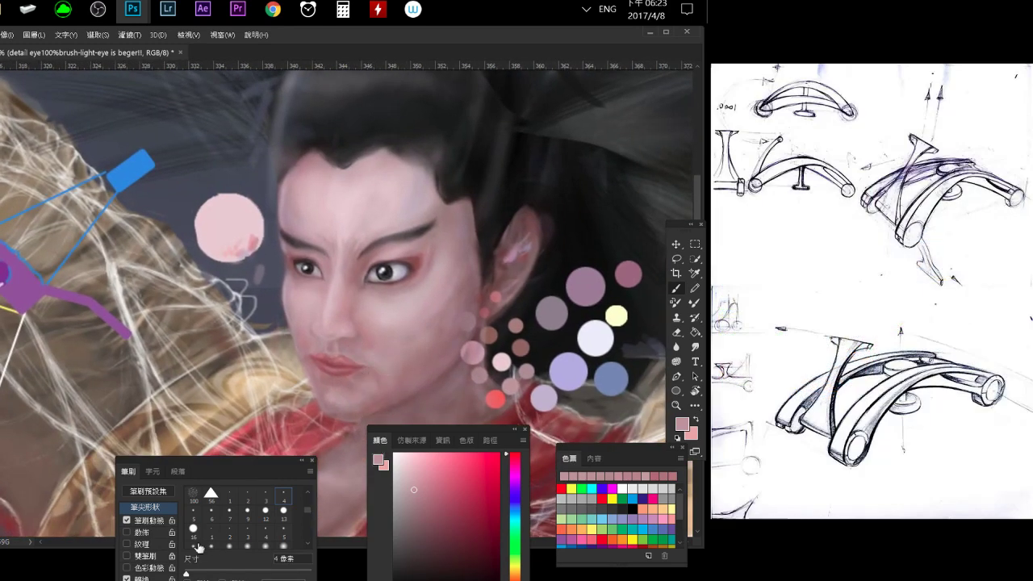
Save with Ctrl+S, then Ctrl+Tab to the 水晶體膜繪製 document.
{"action": "key", "text": "ctrl+s"}
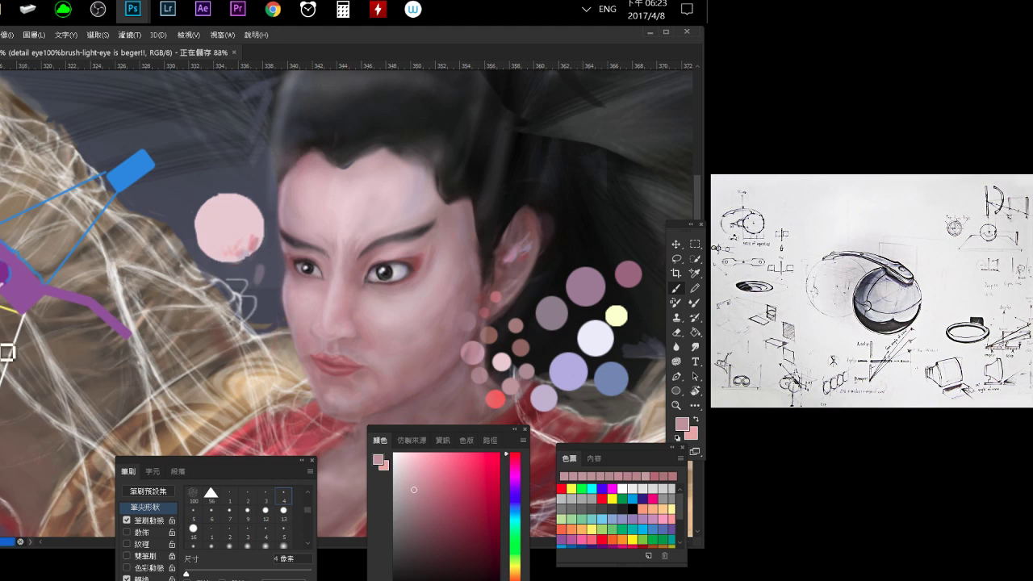
{"action": "key", "text": "ctrl+Tab"}
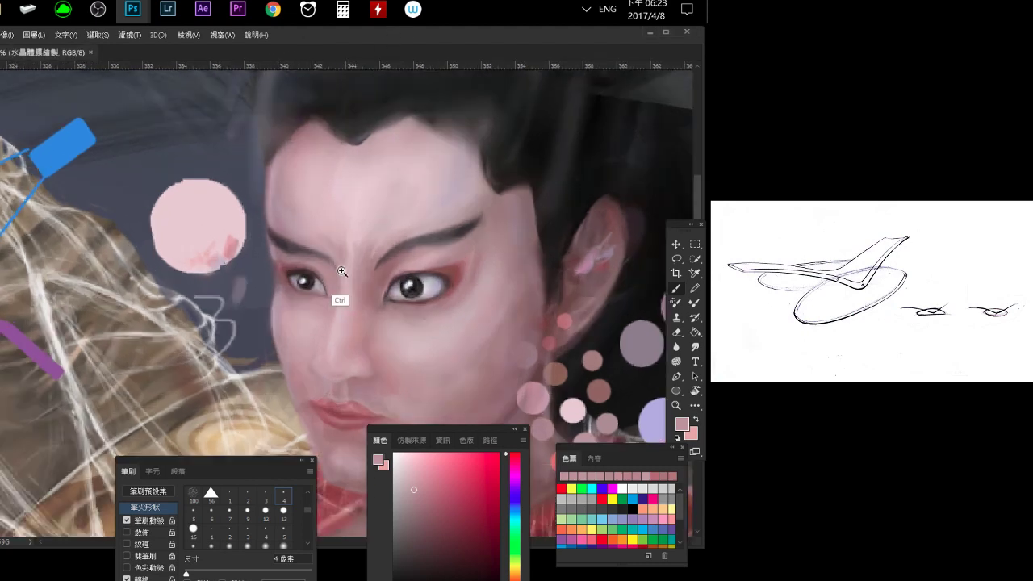
Place a path point at the eye corner, then sample pale lavender-white from the white circle.
{"action": "scroll", "coordinate": [341, 272], "scroll_direction": "up", "scroll_amount": 4}
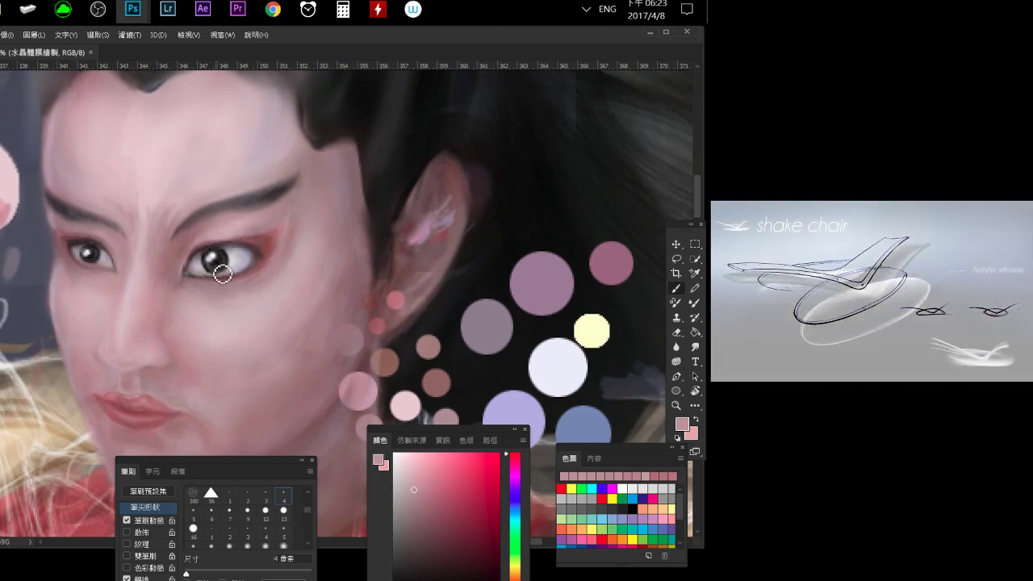
{"action": "key", "text": "p"}
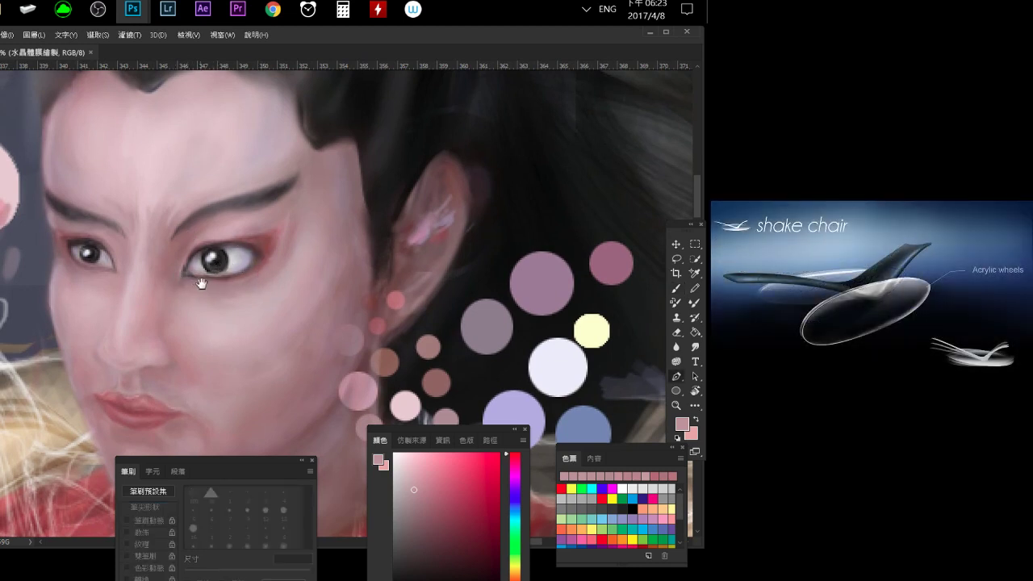
{"action": "scroll", "coordinate": [202, 272], "scroll_direction": "left", "scroll_amount": 1}
{"action": "left_click", "coordinate": [211, 268]}
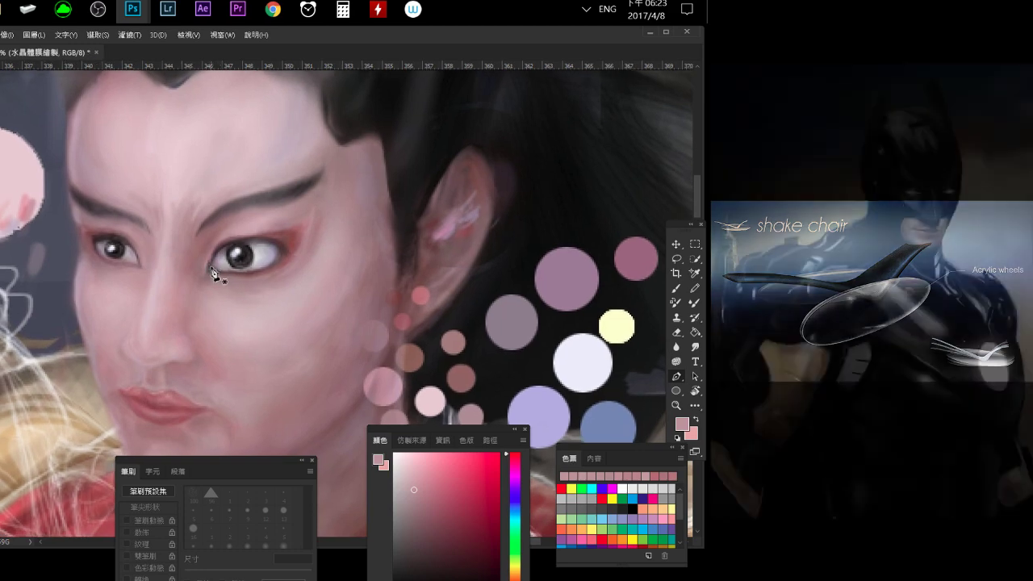
{"action": "key", "text": "b"}
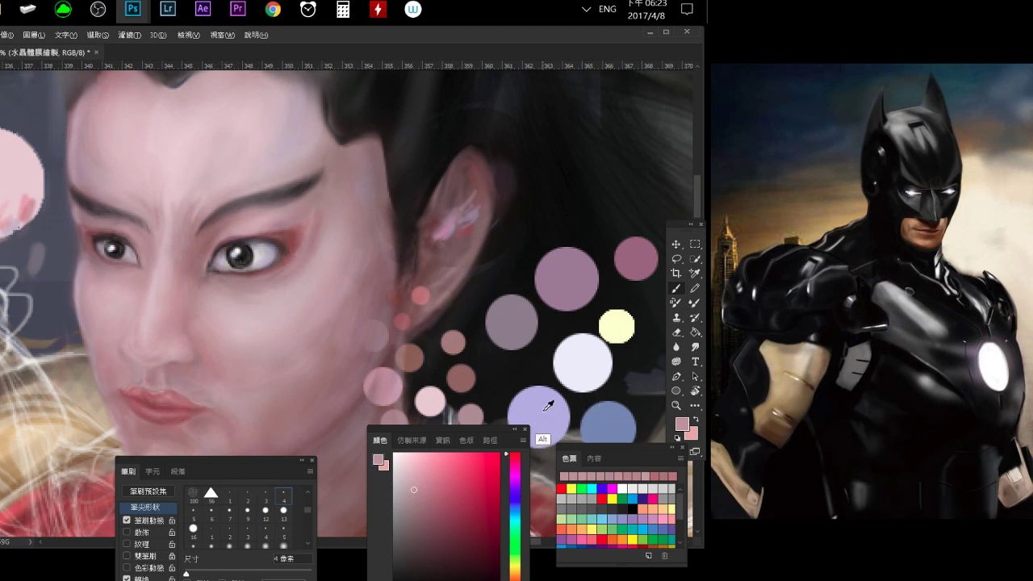
{"action": "left_click", "coordinate": [577, 391], "text": "alt"}
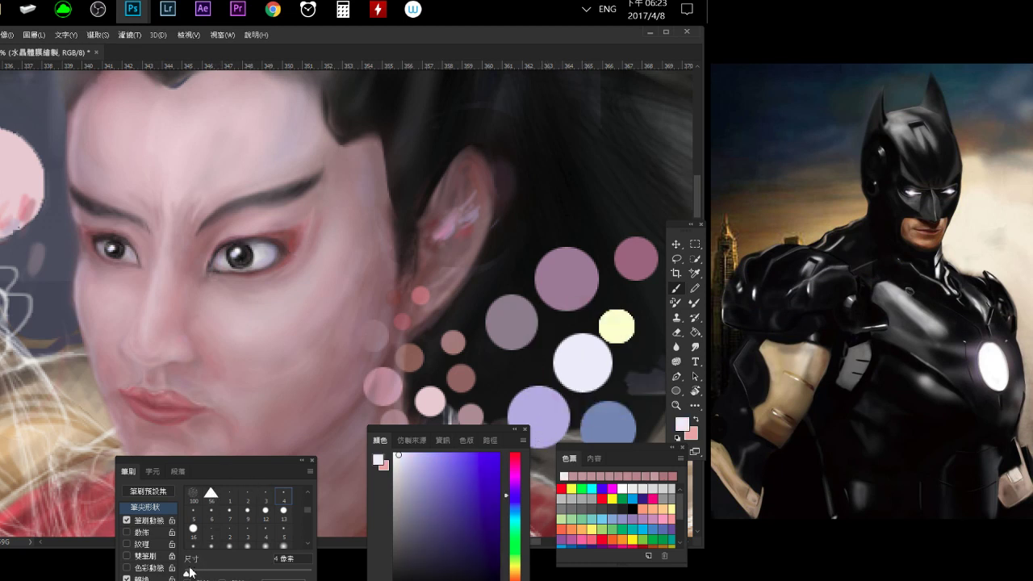
Add a bright iris highlight with an 11–12 px brush, alternating brush and eraser touch-ups.
{"action": "left_click_drag", "start_coordinate": [191, 575], "coordinate": [195, 575]}
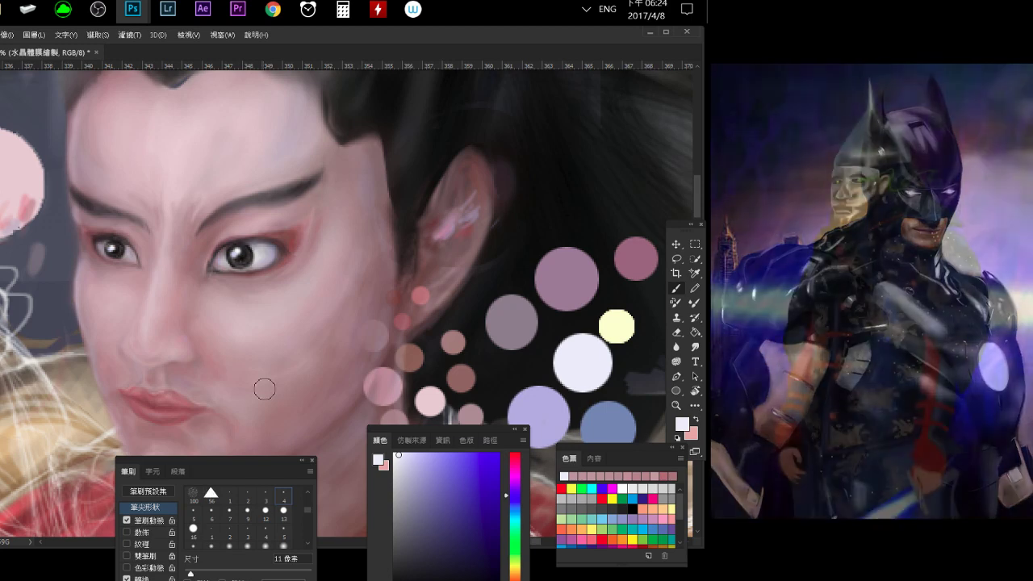
{"action": "left_click_drag", "start_coordinate": [421, 431], "coordinate": [448, 439]}
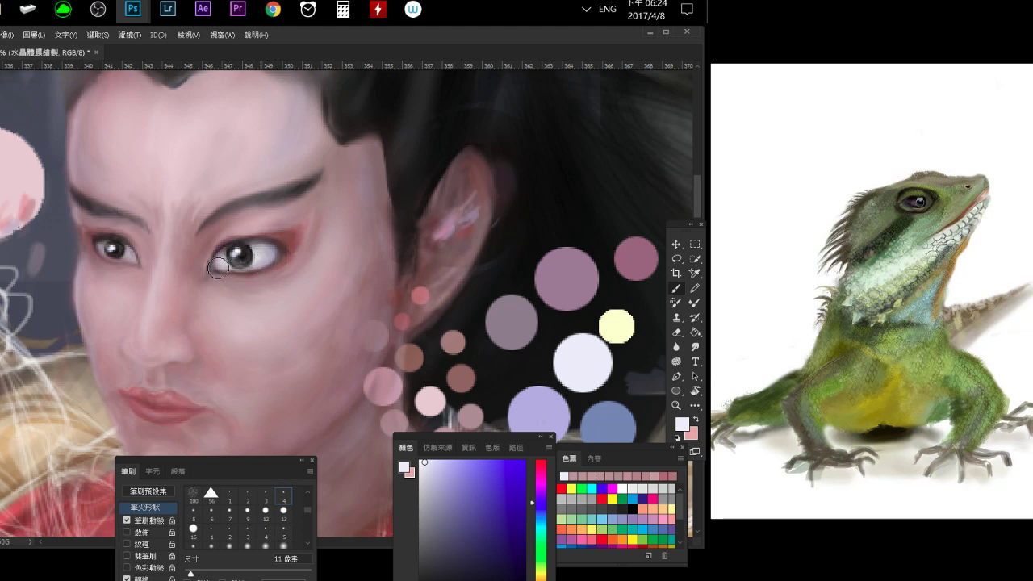
{"action": "left_click", "coordinate": [249, 246]}
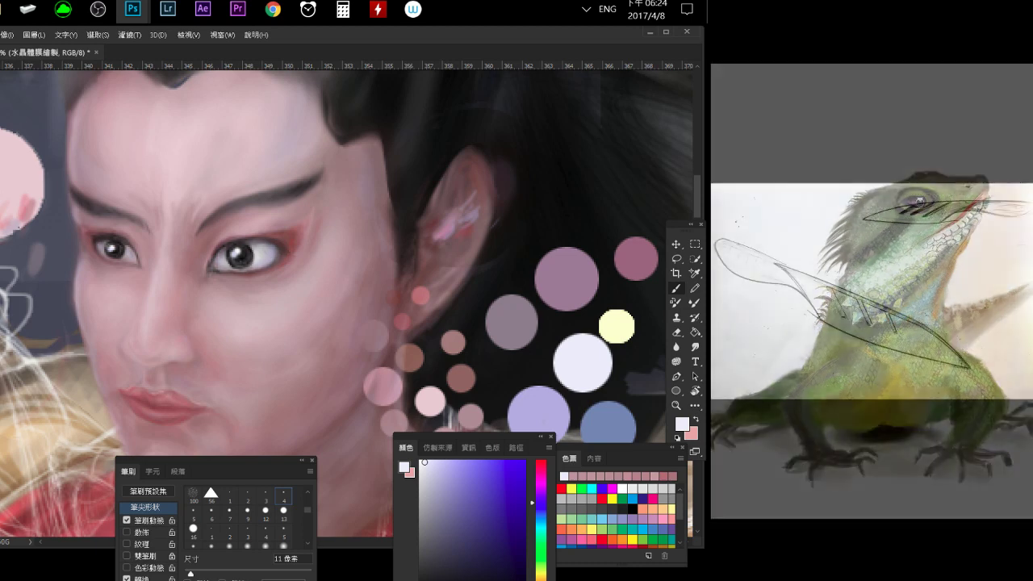
{"action": "left_click", "coordinate": [266, 510]}
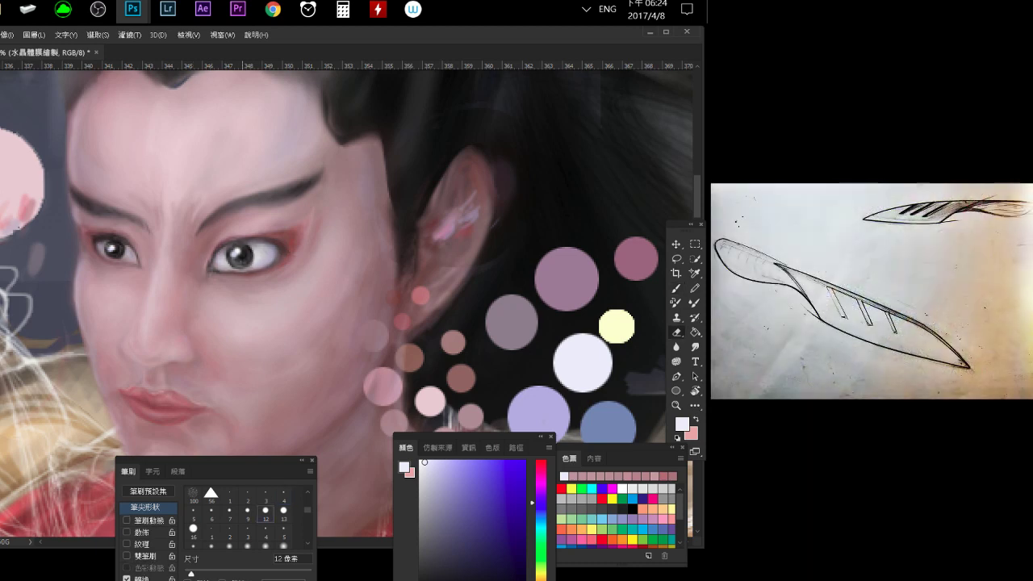
{"action": "key", "text": "b"}
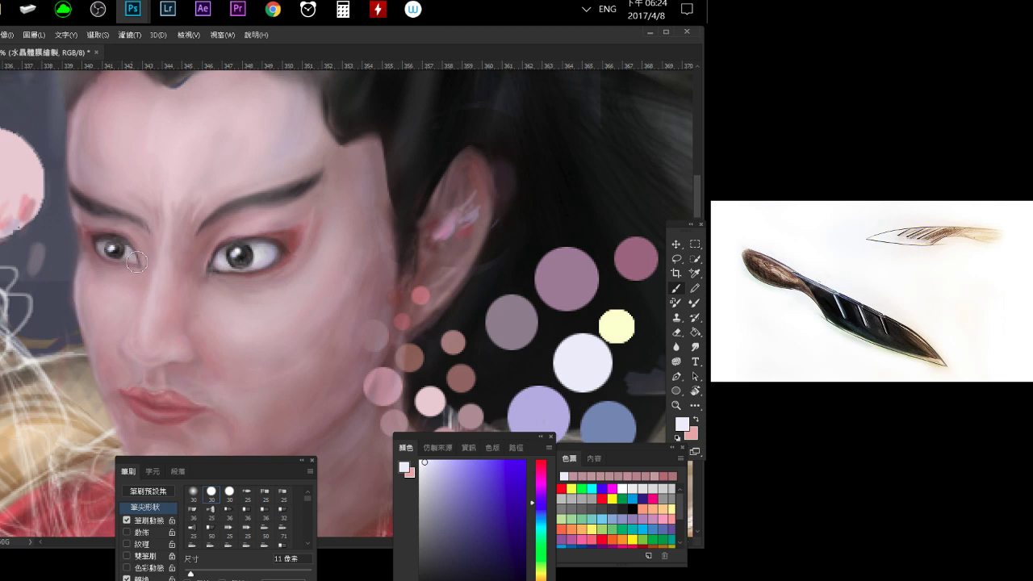
{"action": "key", "text": "e"}
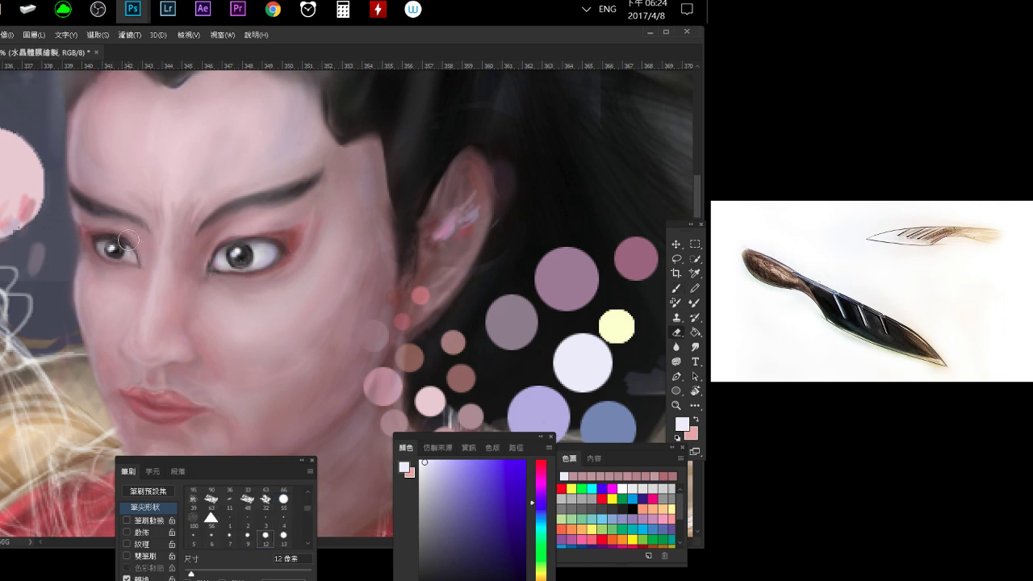
{"action": "key", "text": "b"}
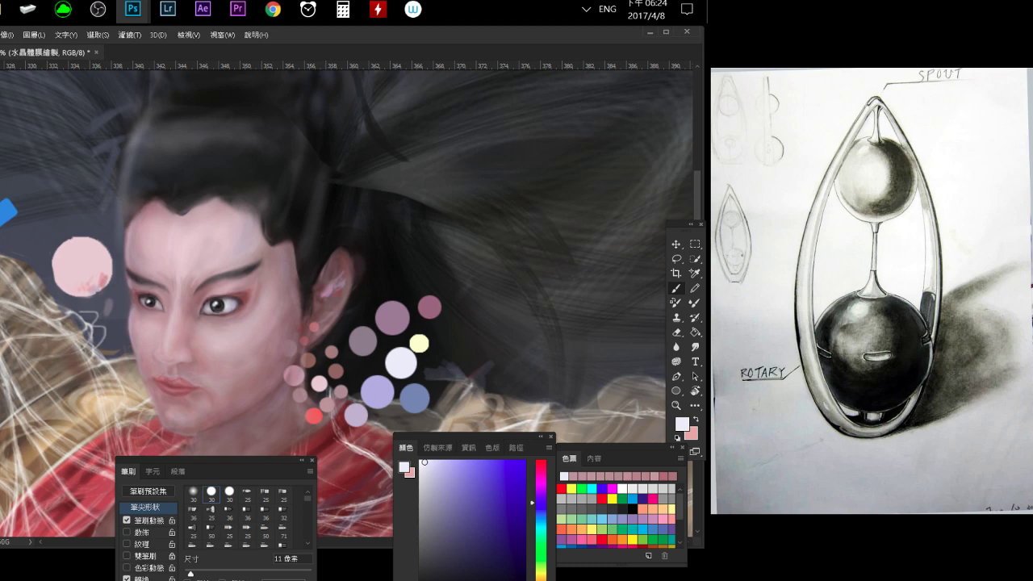
Paint small light catchlights on the right eye with a 7–9 px brush in lighter colours.
{"action": "key", "text": "e"}
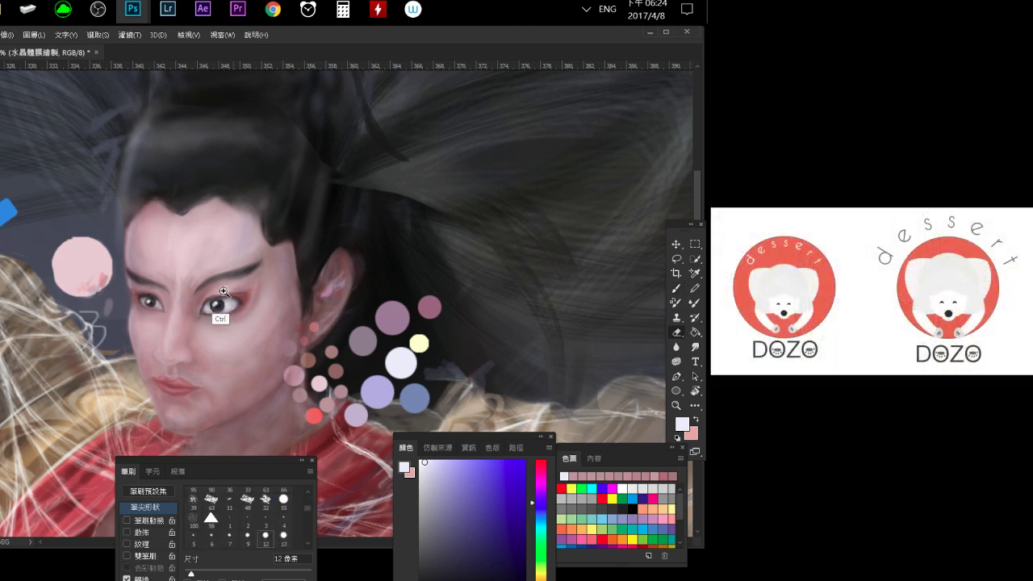
{"action": "scroll", "coordinate": [224, 307], "scroll_direction": "up", "scroll_amount": 1}
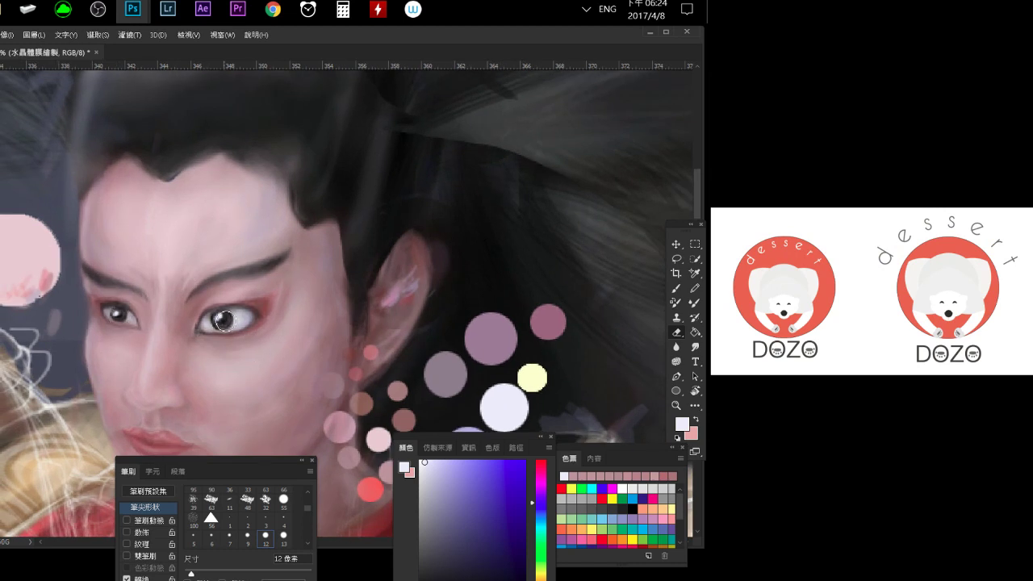
{"action": "key", "text": "b"}
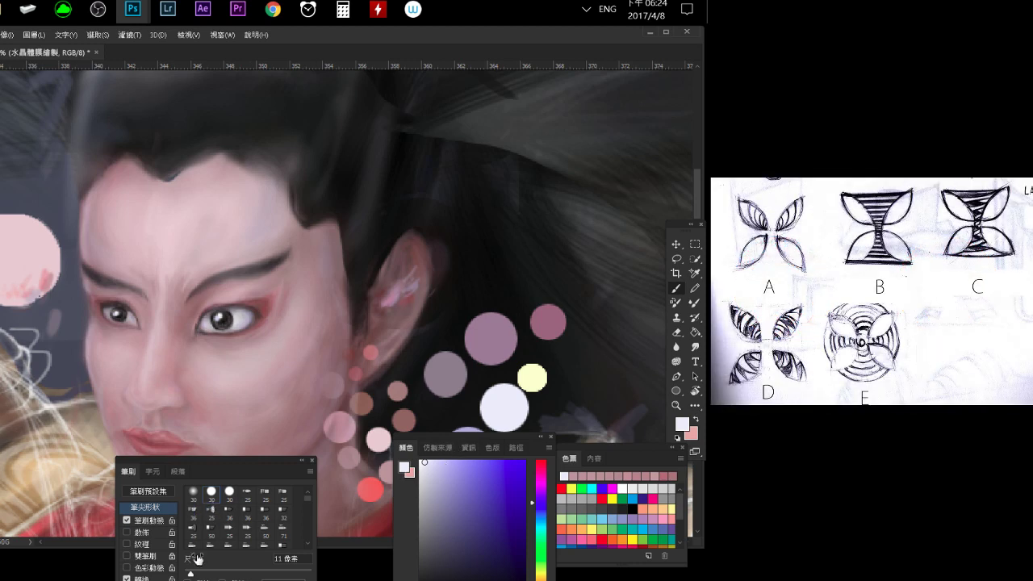
{"action": "left_click_drag", "start_coordinate": [190, 574], "coordinate": [188, 574]}
{"action": "scroll", "coordinate": [237, 523], "scroll_direction": "up", "scroll_amount": 3}
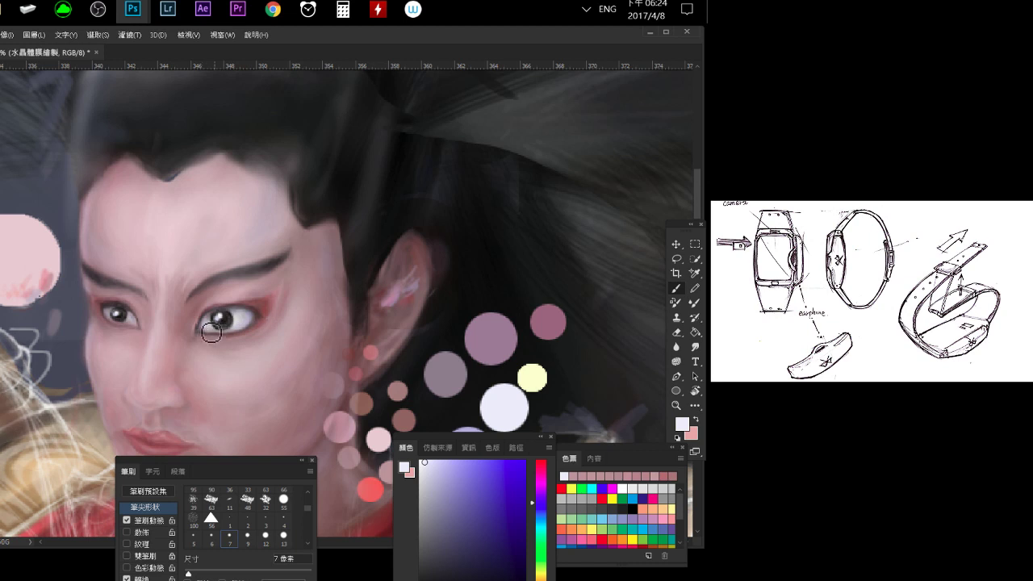
{"action": "left_click", "coordinate": [429, 464]}
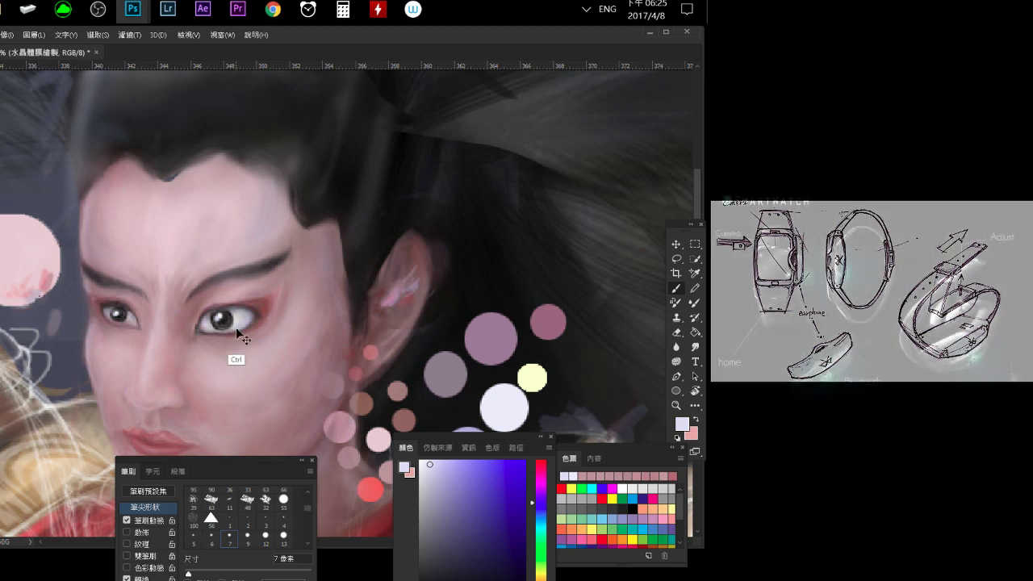
{"action": "left_click", "coordinate": [247, 544]}
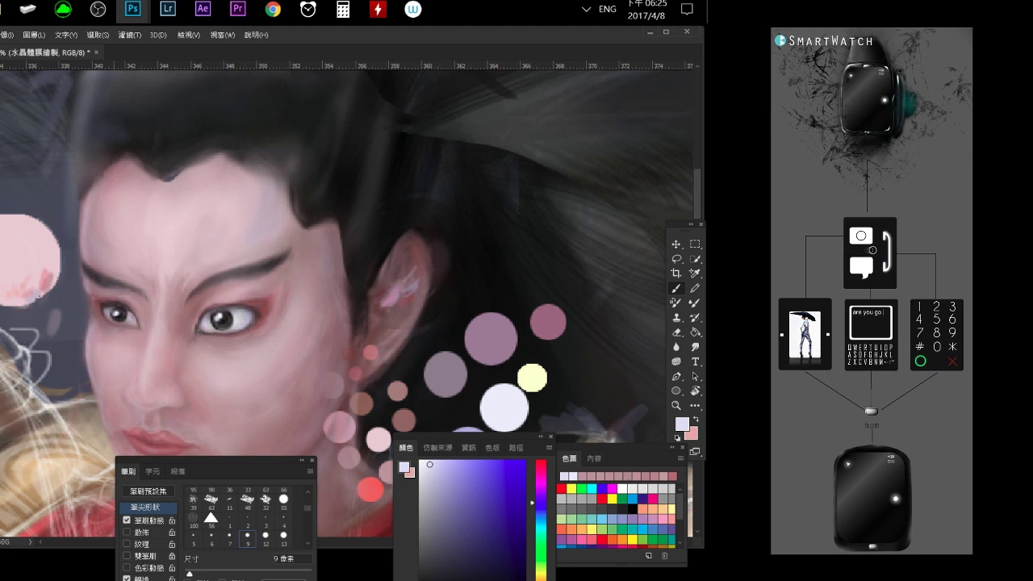
{"action": "left_click", "coordinate": [441, 463]}
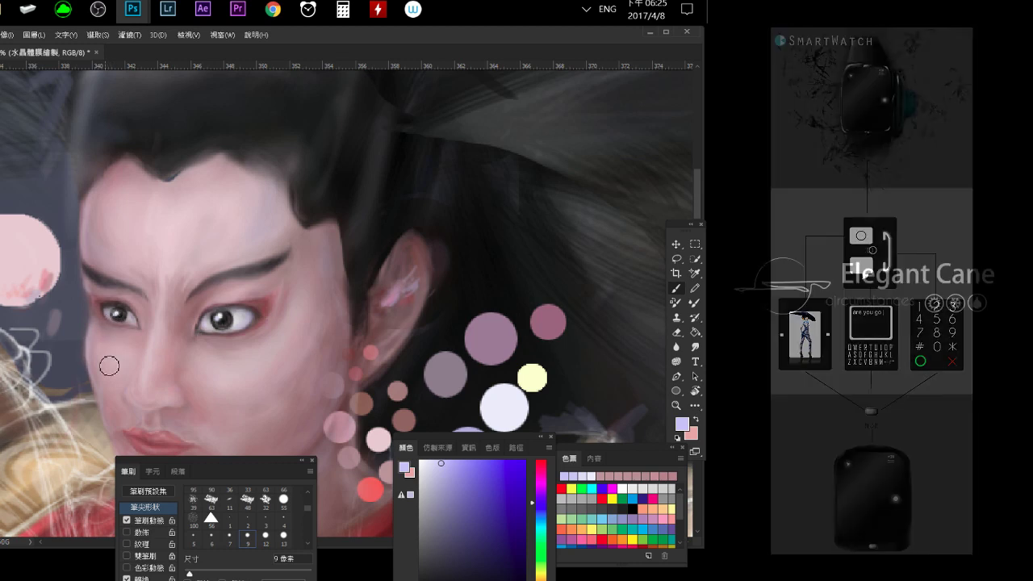
{"action": "mouse_move", "coordinate": [121, 341]}
{"action": "left_mouse_down"}
{"action": "mouse_move", "coordinate": [93, 303]}
{"action": "mouse_move", "coordinate": [107, 320]}
{"action": "left_mouse_up"}
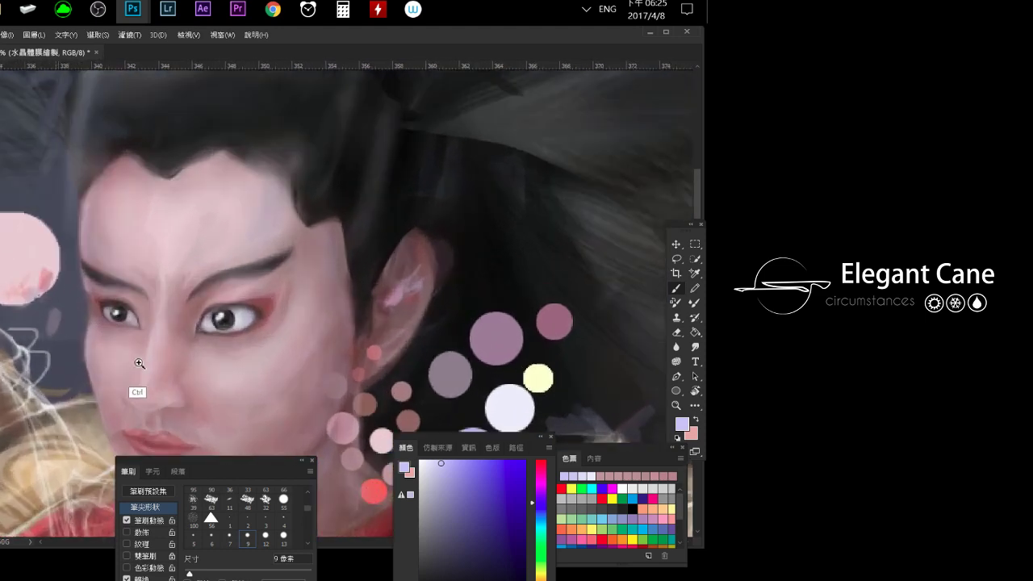
Zoom into the eyes and work fine detail with a 2 px, then 7 px tool size.
{"action": "left_click_drag", "start_coordinate": [107, 319], "coordinate": [97, 371]}
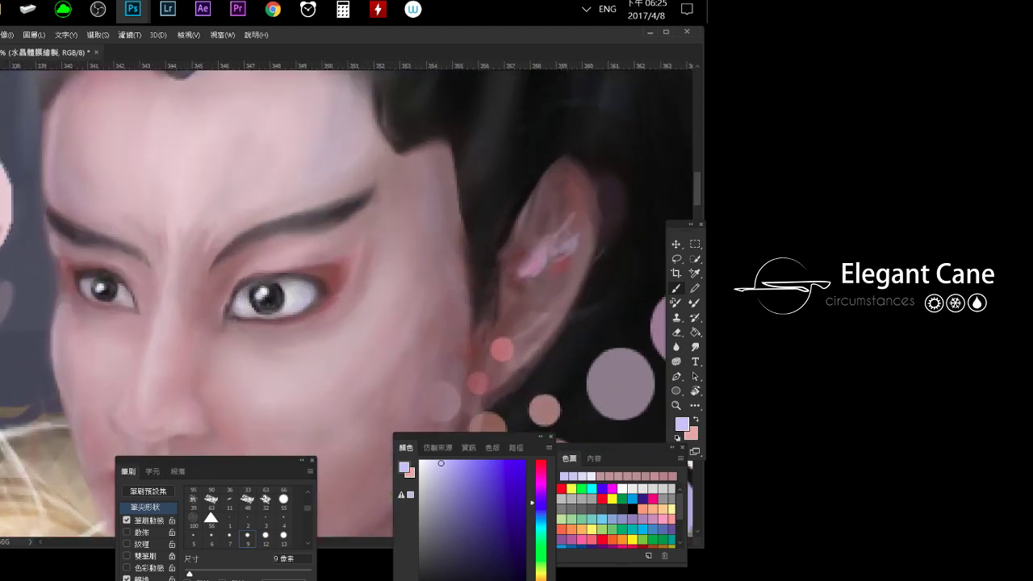
{"action": "key", "text": "period"}
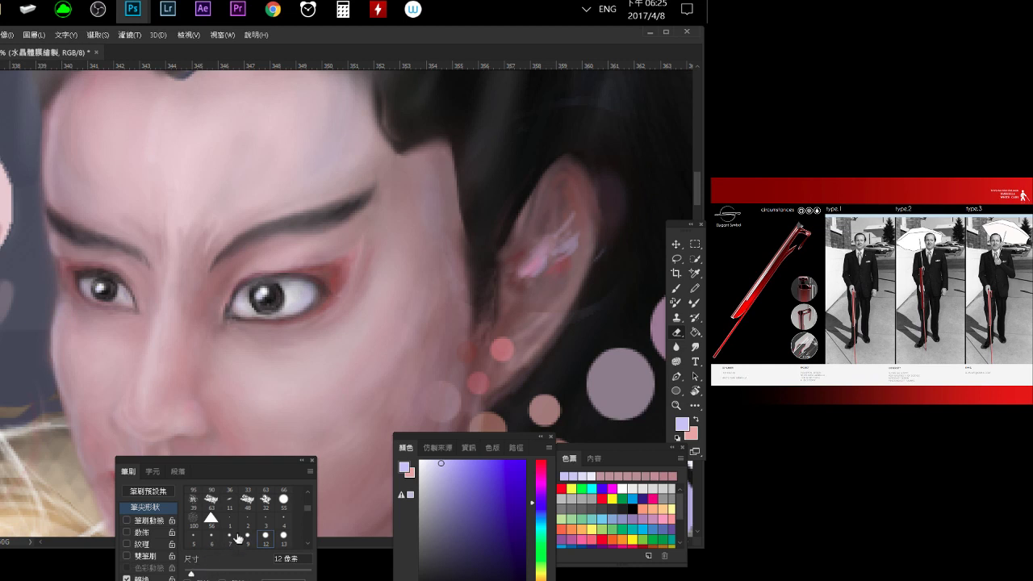
{"action": "left_click", "coordinate": [248, 525]}
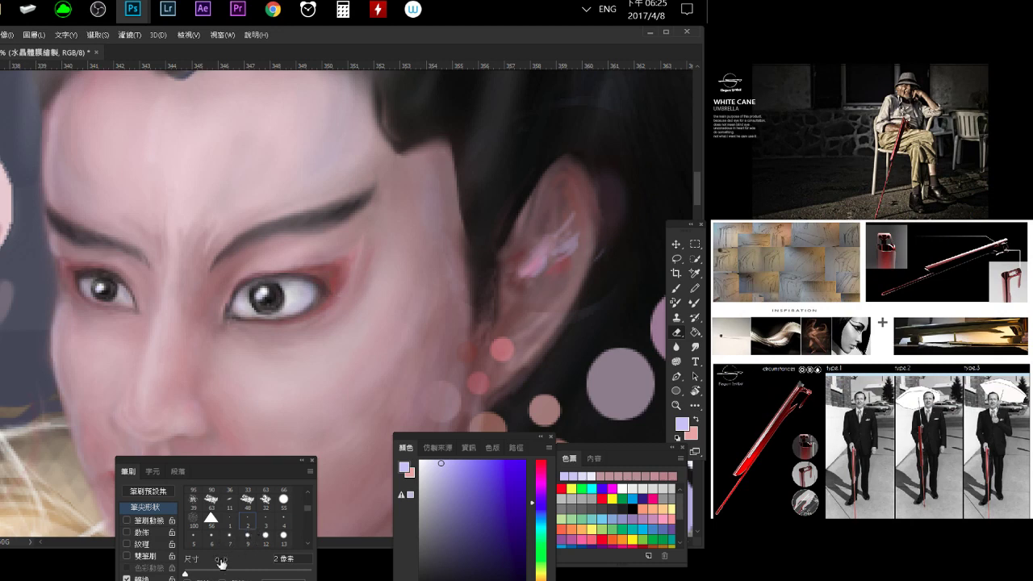
{"action": "left_click", "coordinate": [230, 534]}
{"action": "scroll", "coordinate": [230, 532], "scroll_direction": "down", "scroll_amount": 1}
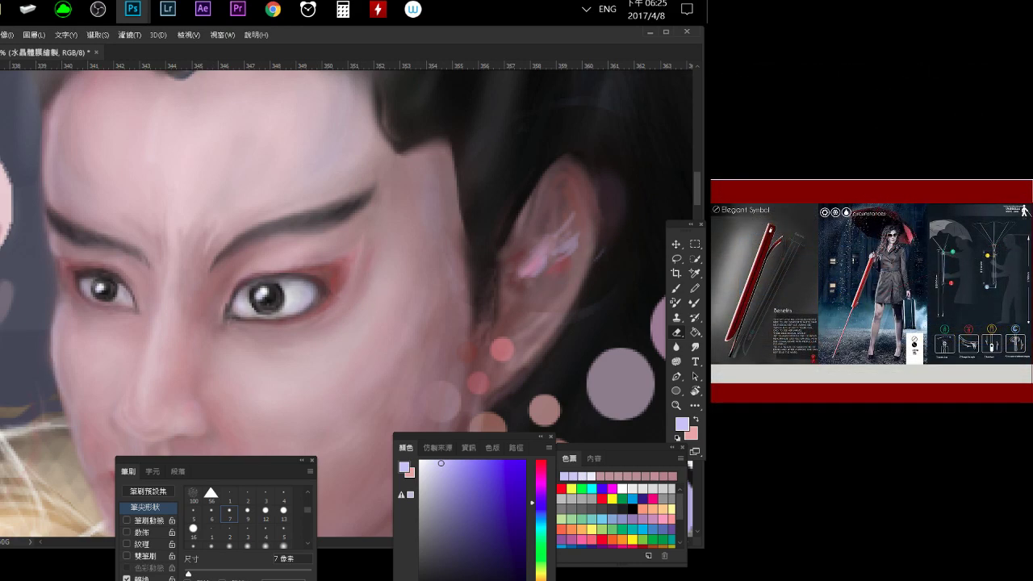
{"action": "mouse_move", "coordinate": [145, 347]}
{"action": "left_mouse_down"}
{"action": "mouse_move", "coordinate": [78, 304]}
{"action": "mouse_move", "coordinate": [131, 235]}
{"action": "left_mouse_up"}
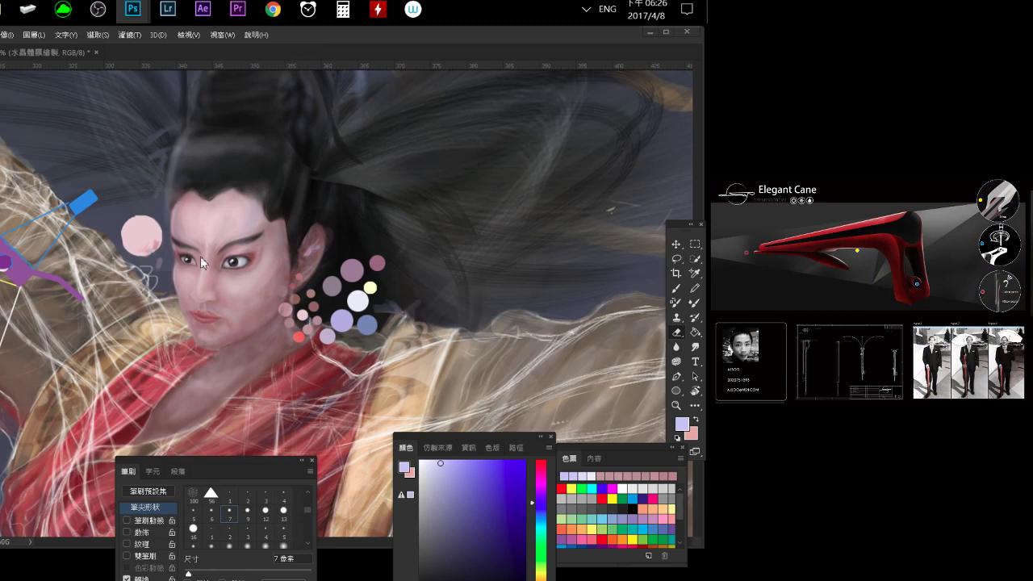
Mix a greyish lavender, sample the skin tone, and darken the left side of the left iris.
{"action": "scroll", "coordinate": [201, 263], "scroll_direction": "up", "scroll_amount": 2}
{"action": "scroll", "coordinate": [219, 325], "scroll_direction": "up", "scroll_amount": 2}
{"action": "scroll", "coordinate": [230, 266], "scroll_direction": "up", "scroll_amount": 1}
{"action": "scroll", "coordinate": [223, 318], "scroll_direction": "up", "scroll_amount": 2}
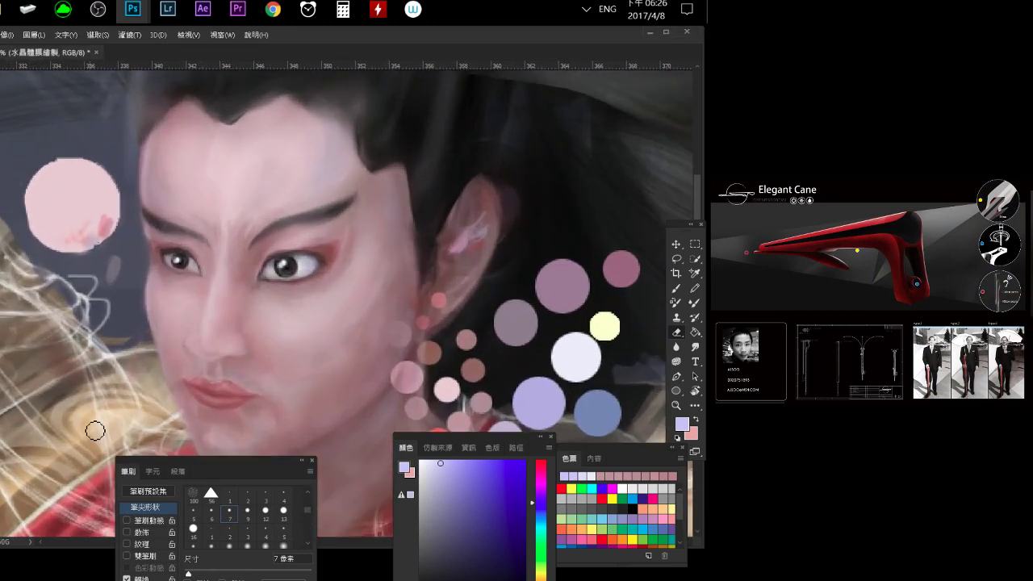
{"action": "key", "text": "b"}
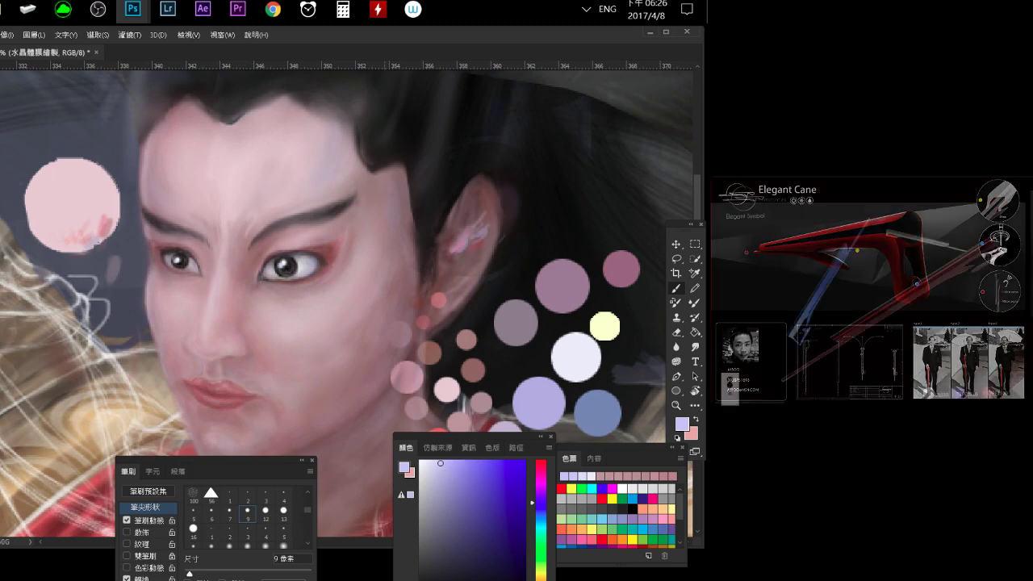
{"action": "scroll", "coordinate": [184, 275], "scroll_direction": "up", "scroll_amount": 1}
{"action": "scroll", "coordinate": [192, 302], "scroll_direction": "up", "scroll_amount": 1}
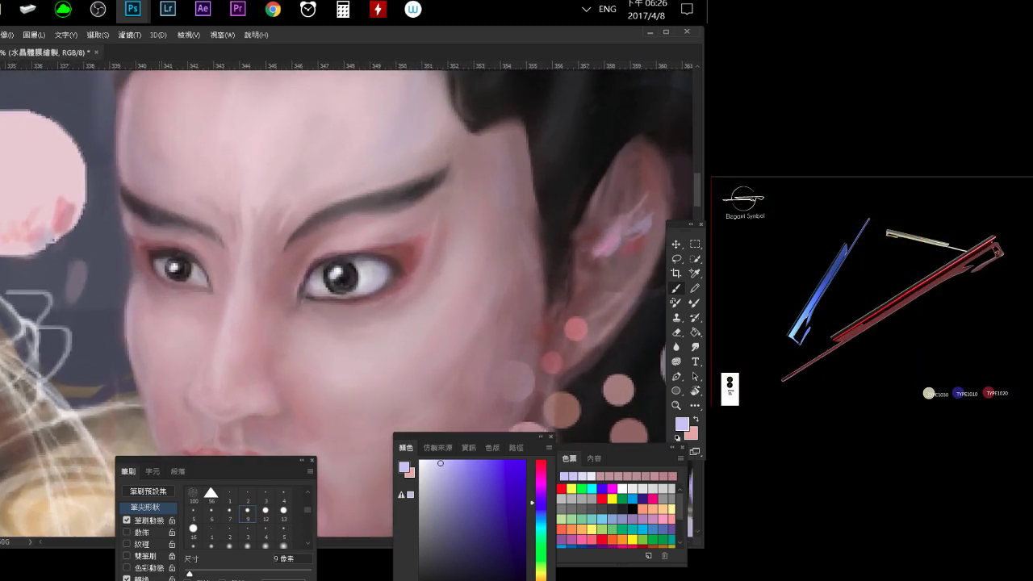
{"action": "left_click_drag", "start_coordinate": [441, 464], "coordinate": [427, 498]}
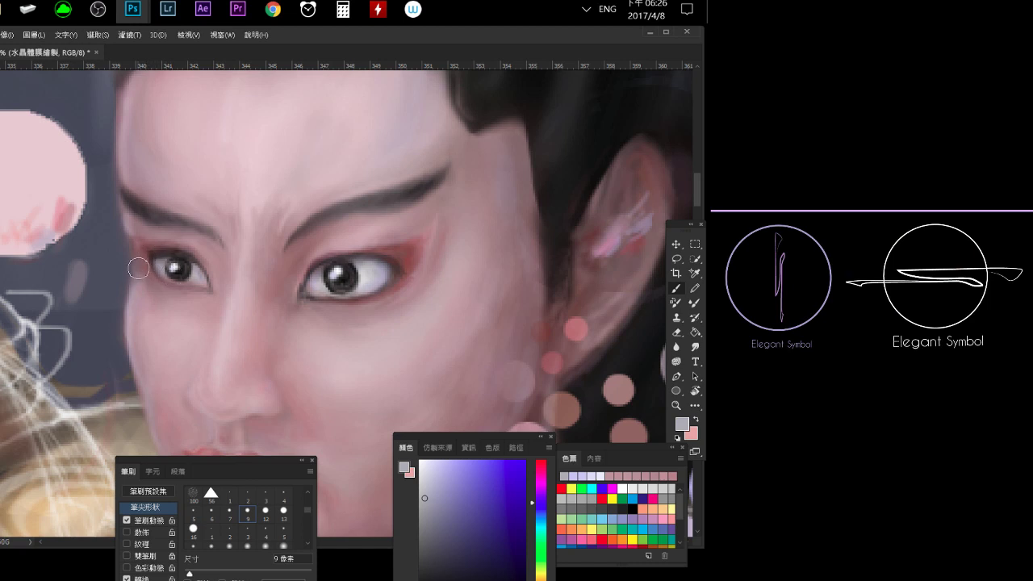
{"action": "left_click", "coordinate": [140, 284], "text": "alt"}
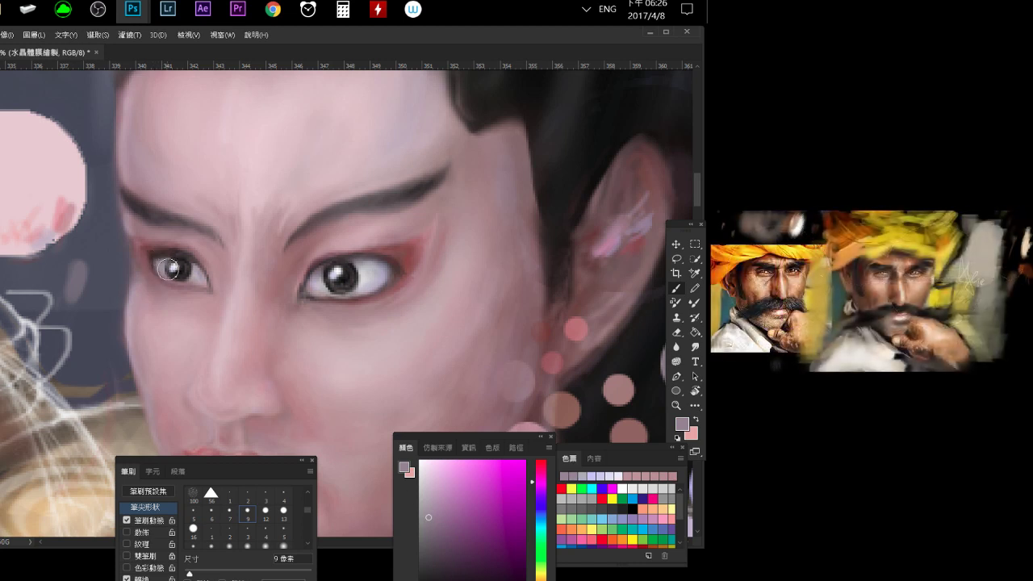
{"action": "left_click_drag", "start_coordinate": [170, 269], "coordinate": [171, 282]}
Alternate eraser and brush touch-ups, then pick a lighter lavender colour.
{"action": "key", "text": "comma"}
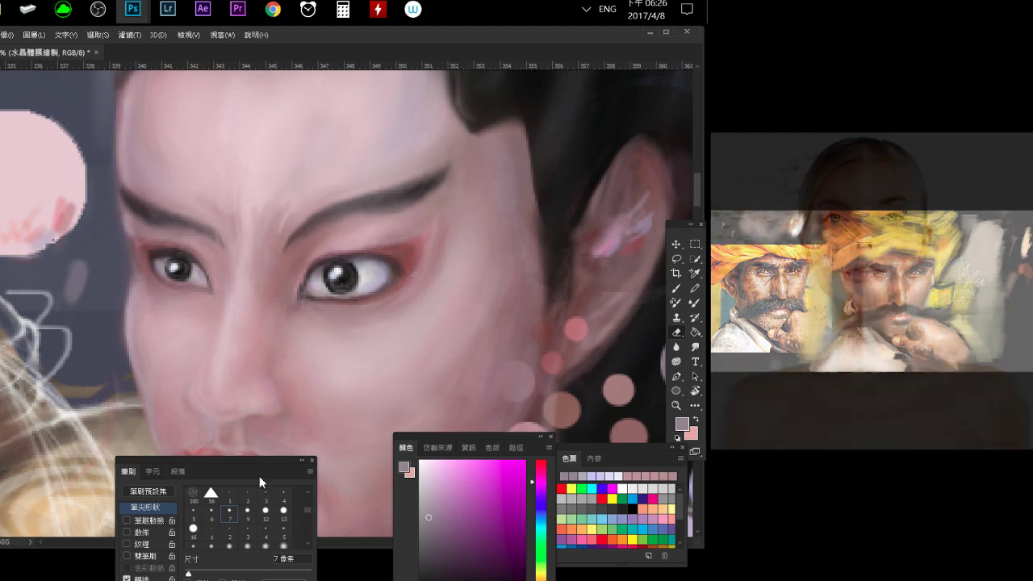
{"action": "left_click_drag", "start_coordinate": [265, 464], "coordinate": [241, 464]}
{"action": "key", "text": "b"}
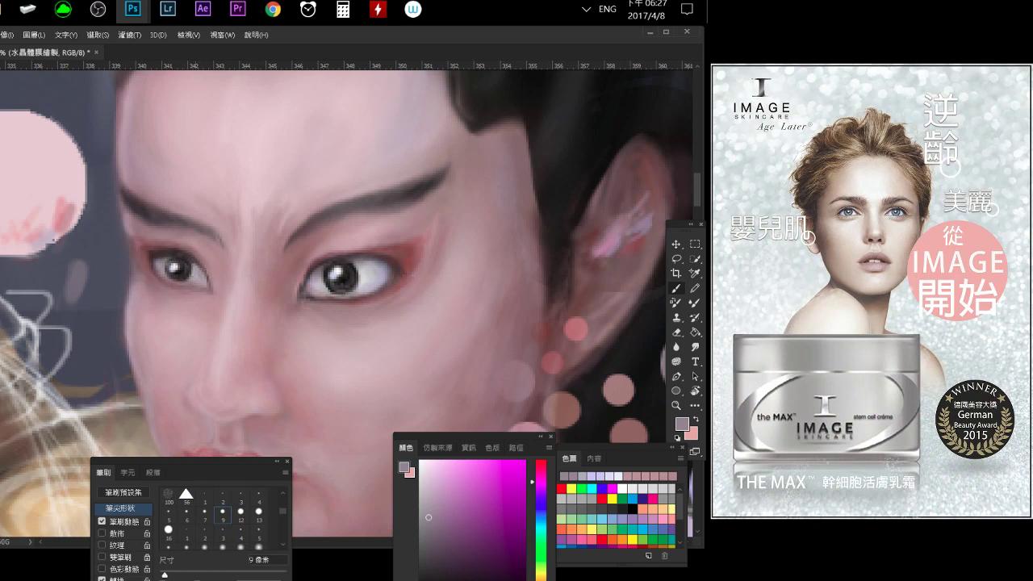
{"action": "key", "text": "comma"}
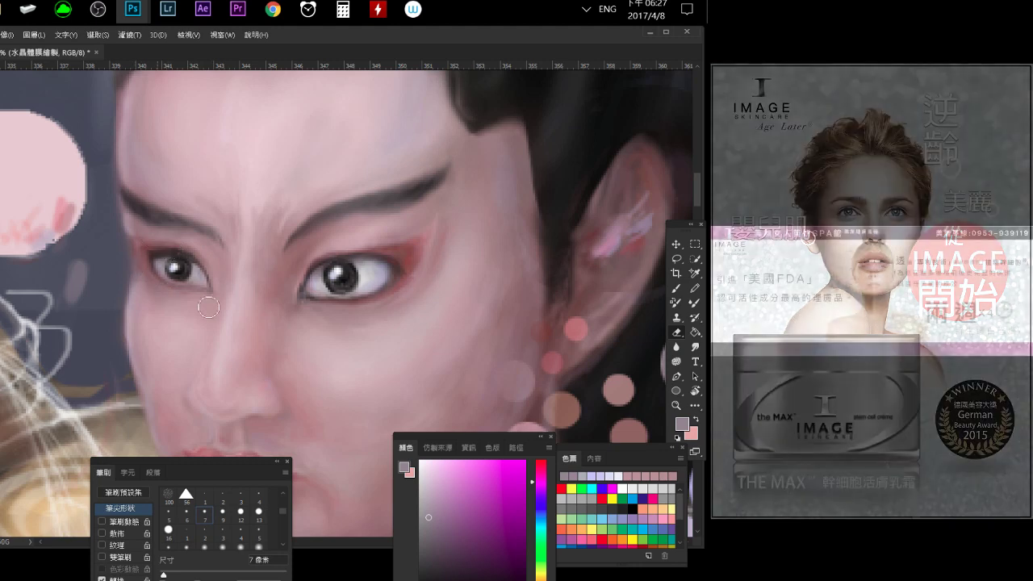
{"action": "key", "text": "b"}
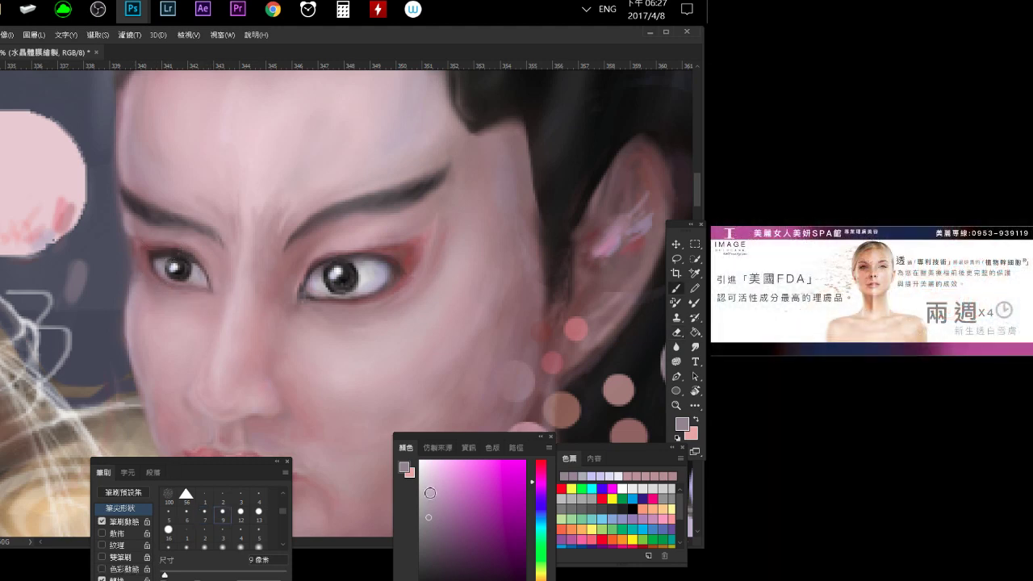
{"action": "left_click", "coordinate": [430, 494]}
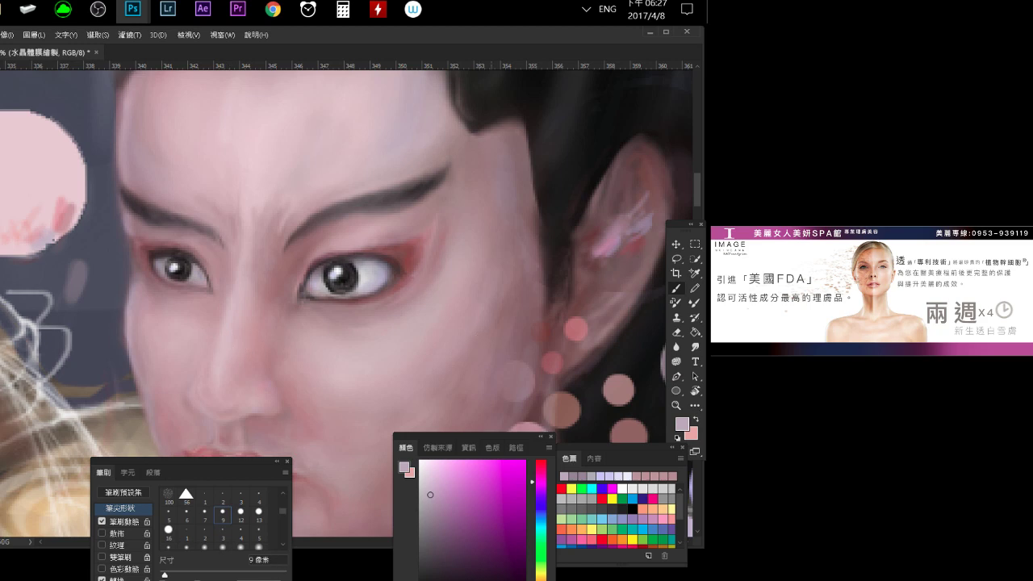
Sample the near-white from the light circle and lighten the eye white right of the iris.
{"action": "mouse_move", "coordinate": [480, 339]}
{"action": "left_mouse_down"}
{"action": "mouse_move", "coordinate": [428, 310]}
{"action": "mouse_move", "coordinate": [463, 262]}
{"action": "left_mouse_up"}
{"action": "left_click", "coordinate": [476, 355], "text": "alt"}
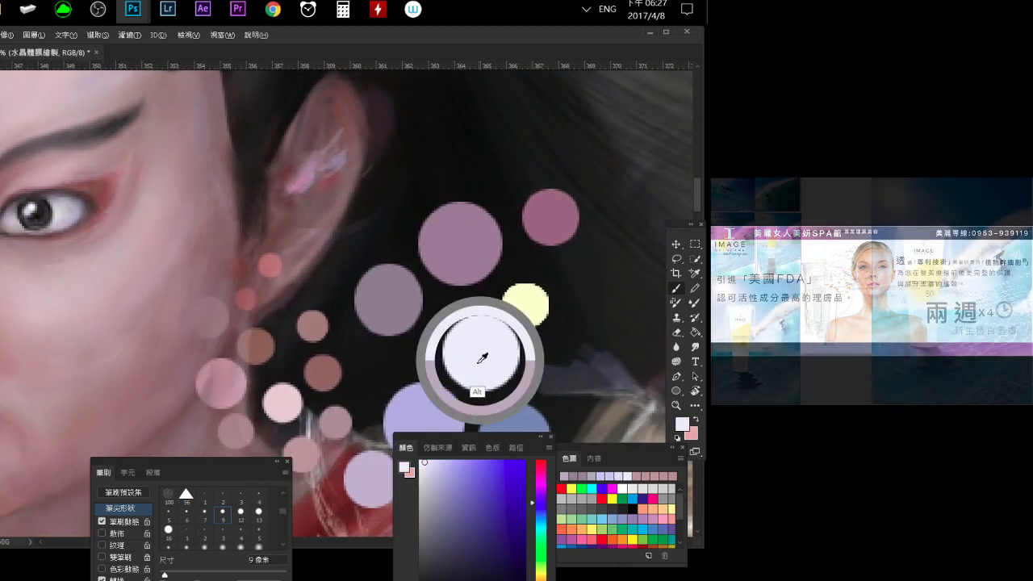
{"action": "mouse_move", "coordinate": [398, 348]}
{"action": "left_mouse_down"}
{"action": "mouse_move", "coordinate": [429, 298]}
{"action": "mouse_move", "coordinate": [552, 324]}
{"action": "left_mouse_up"}
{"action": "mouse_move", "coordinate": [223, 262]}
{"action": "left_mouse_down"}
{"action": "mouse_move", "coordinate": [431, 352]}
{"action": "mouse_move", "coordinate": [382, 361]}
{"action": "left_mouse_up"}
{"action": "left_click_drag", "start_coordinate": [291, 265], "coordinate": [281, 281]}
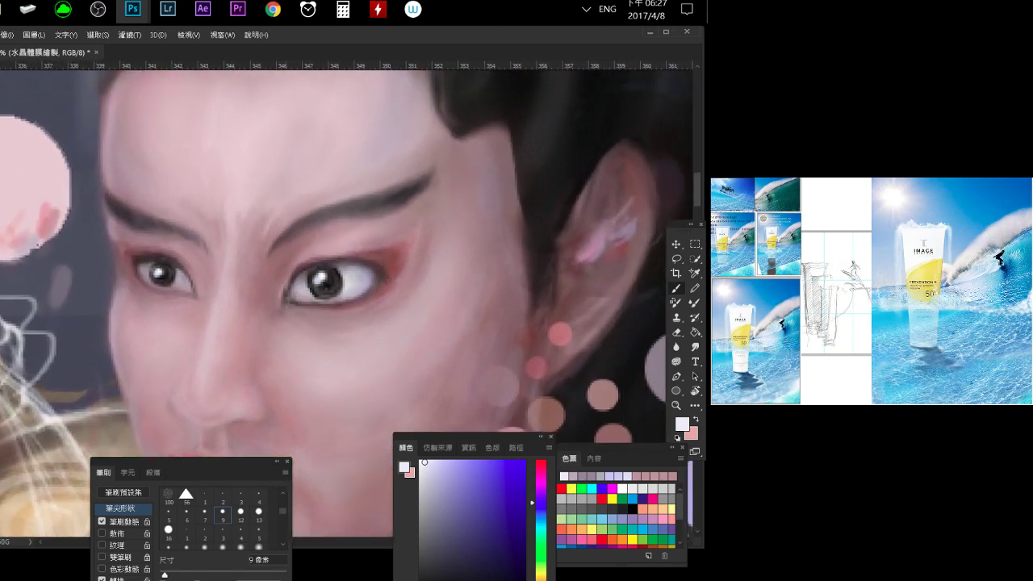
{"action": "left_click_drag", "start_coordinate": [360, 275], "coordinate": [352, 290]}
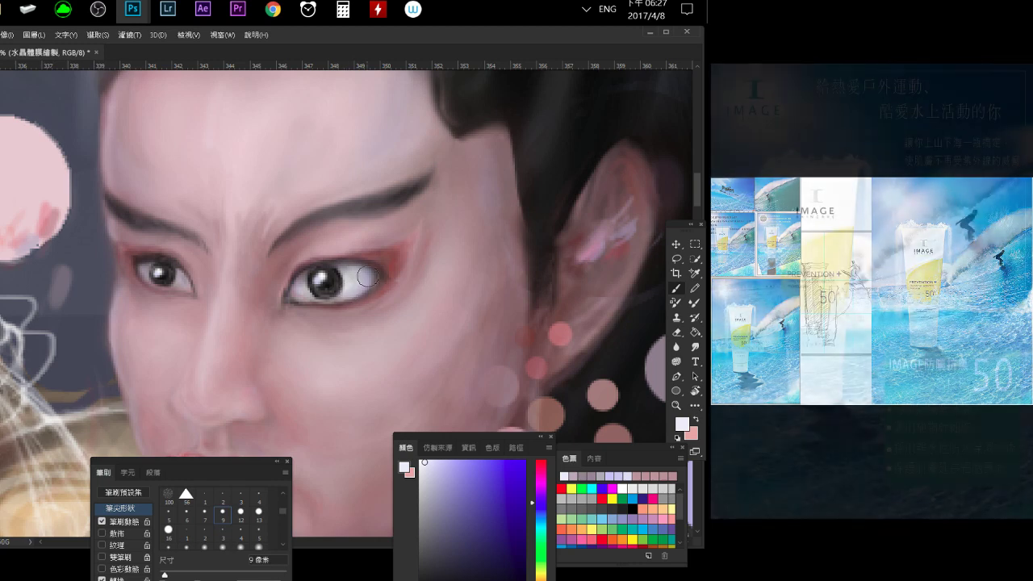
Sample a canvas colour, lighten the inner corner of the eye white, and shrink the eraser slightly.
{"action": "key", "text": "alt"}
{"action": "left_click", "coordinate": [354, 278], "text": "alt"}
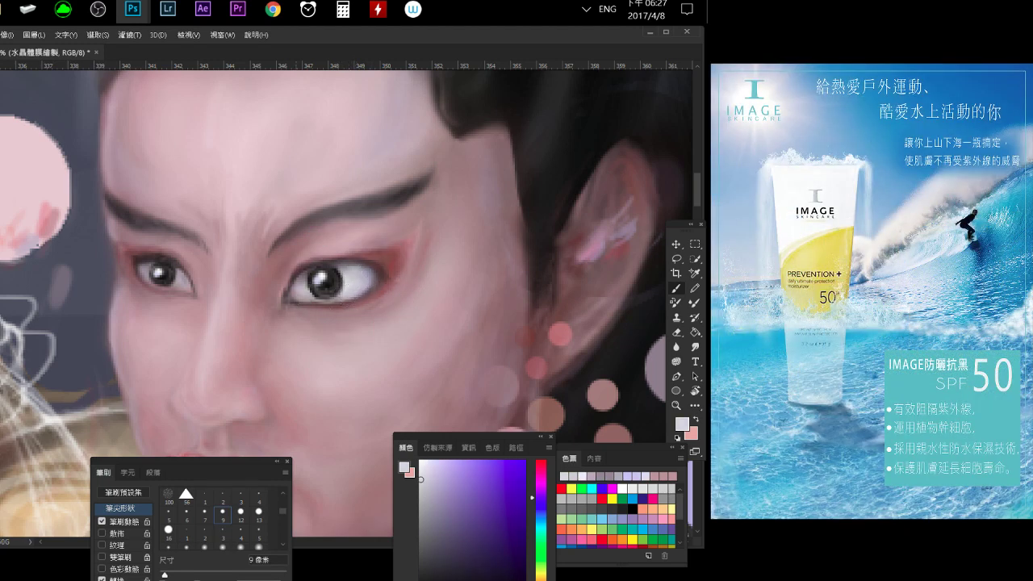
{"action": "left_click_drag", "start_coordinate": [307, 289], "coordinate": [301, 295]}
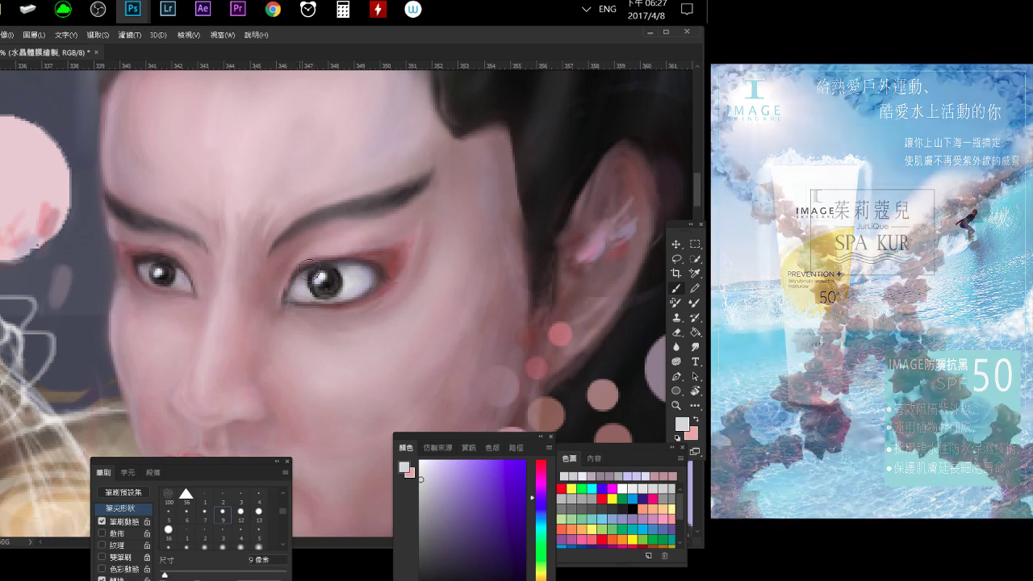
{"action": "key", "text": "e"}
{"action": "key", "text": "bracketleft"}
{"action": "key", "text": "bracketleft"}
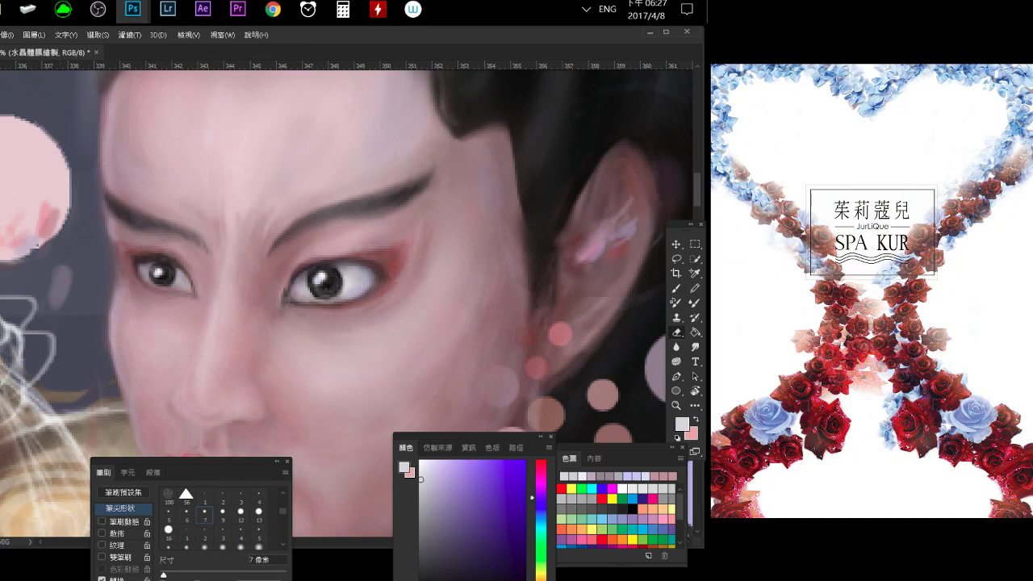
Try a light stroke on the nose bridge between the brows, then undo it.
{"action": "mouse_move", "coordinate": [196, 358]}
{"action": "left_mouse_down"}
{"action": "mouse_move", "coordinate": [165, 285]}
{"action": "mouse_move", "coordinate": [154, 281]}
{"action": "left_mouse_up"}
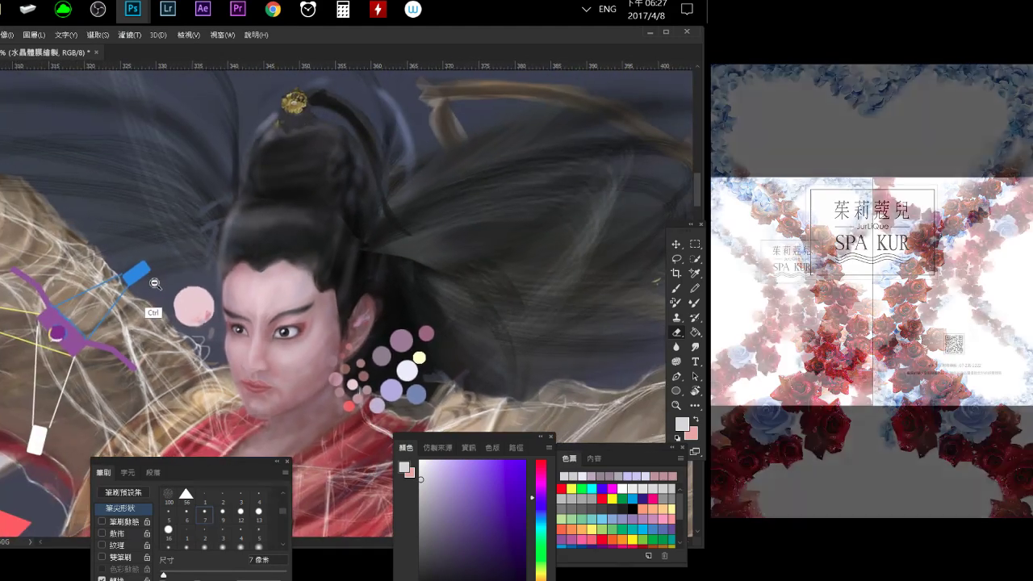
{"action": "left_click_drag", "start_coordinate": [268, 354], "coordinate": [339, 354]}
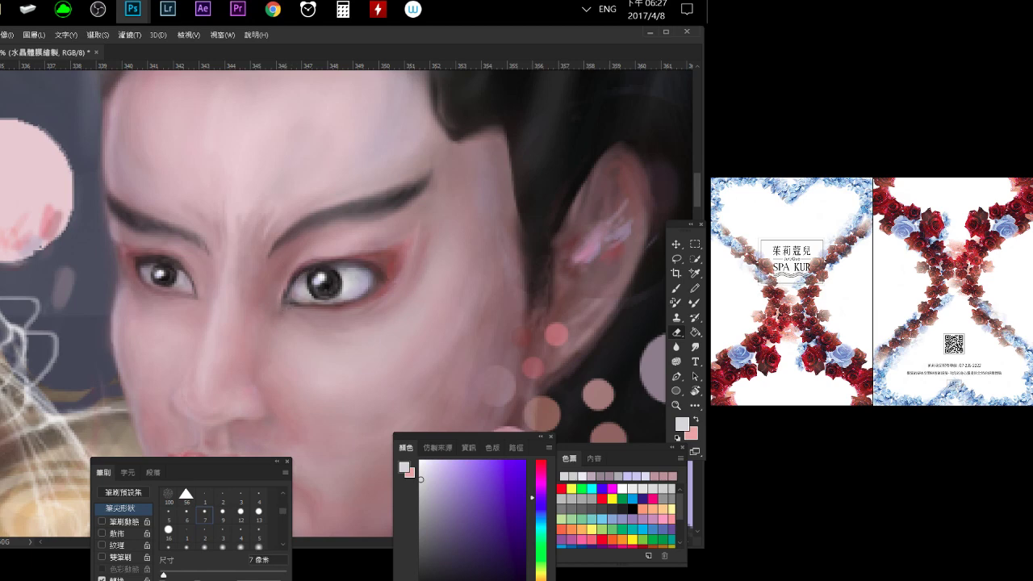
{"action": "mouse_move", "coordinate": [70, 403]}
{"action": "left_mouse_down"}
{"action": "mouse_move", "coordinate": [70, 349]}
{"action": "mouse_move", "coordinate": [36, 339]}
{"action": "left_mouse_up"}
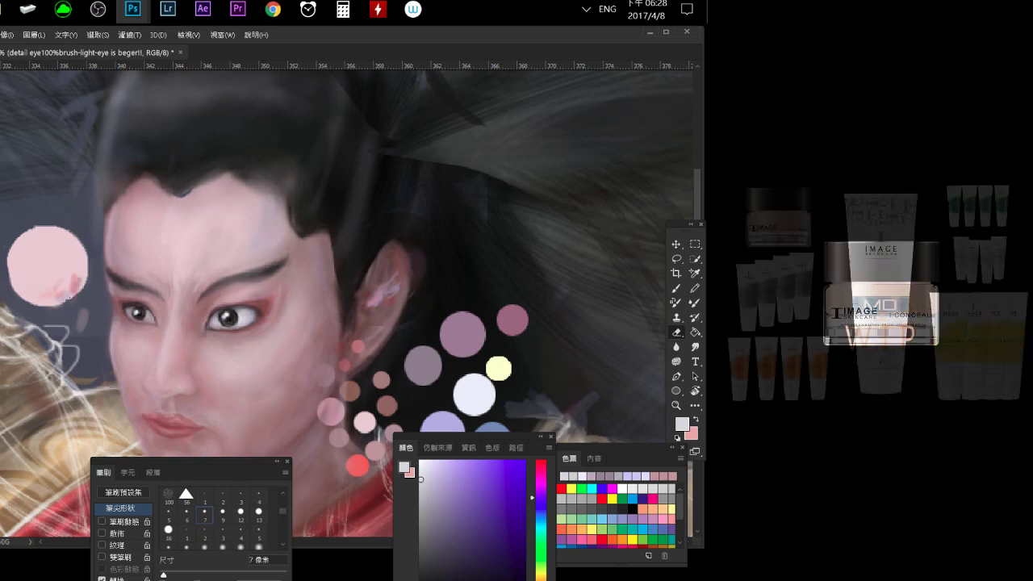
{"action": "left_click_drag", "start_coordinate": [188, 276], "coordinate": [189, 323]}
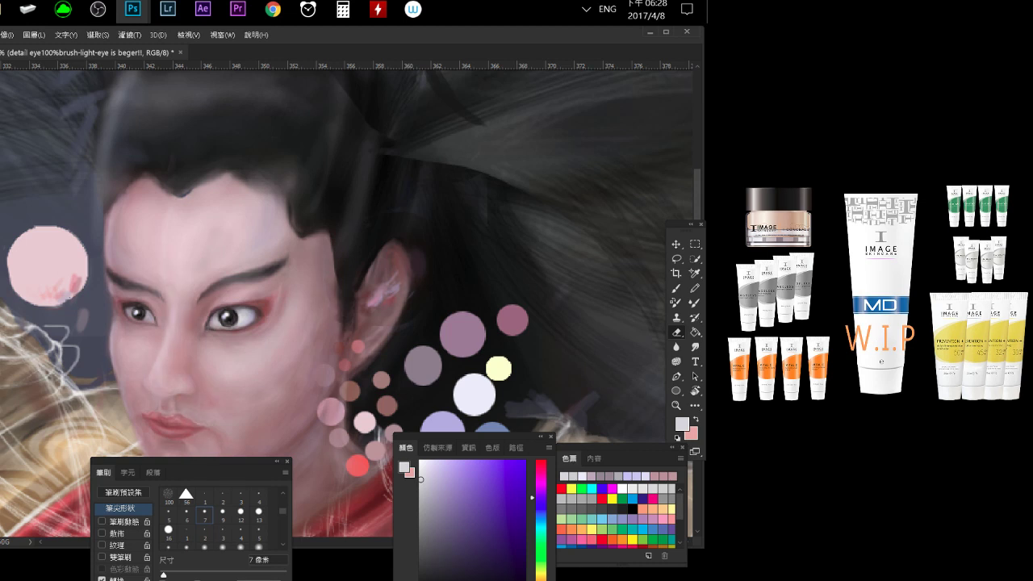
{"action": "key", "text": "ctrl+z"}
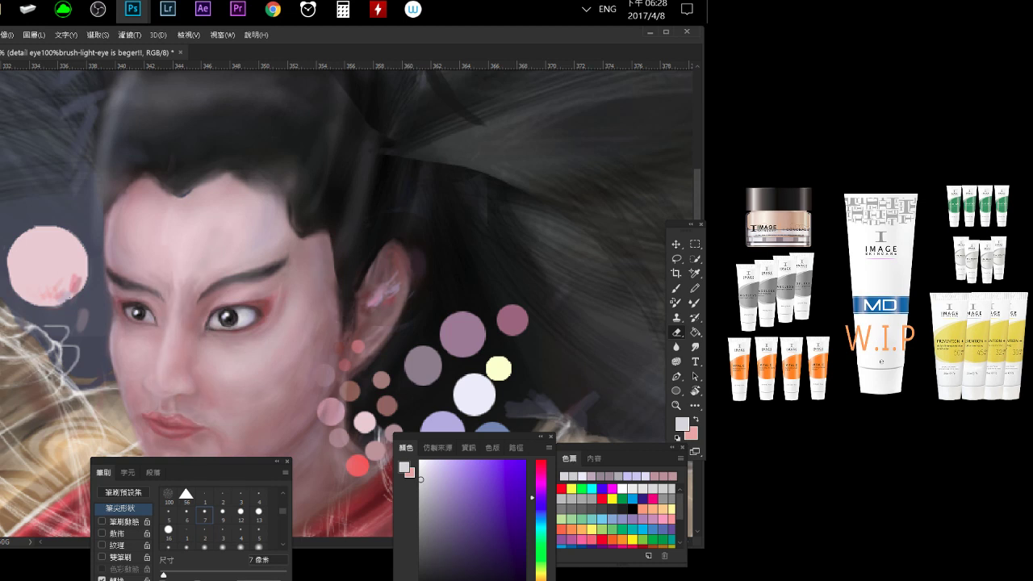
Return to the detail eye layer and cover the pink circle's reddish marks with flat pink.
{"action": "key", "text": "alt+bracketleft"}
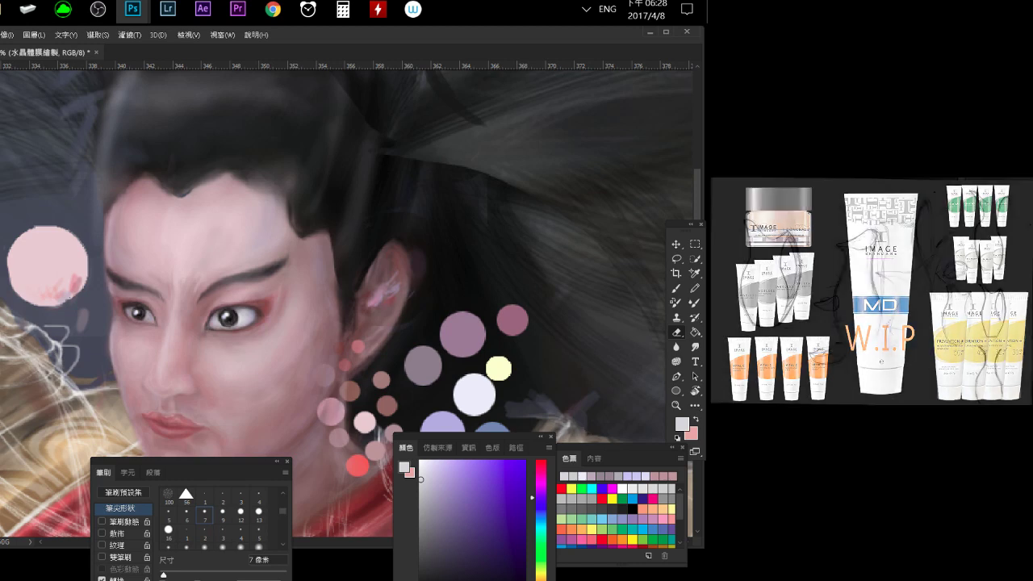
{"action": "key", "text": "alt+bracketleft"}
{"action": "key", "text": "alt+bracketright"}
{"action": "key", "text": "alt+bracketright"}
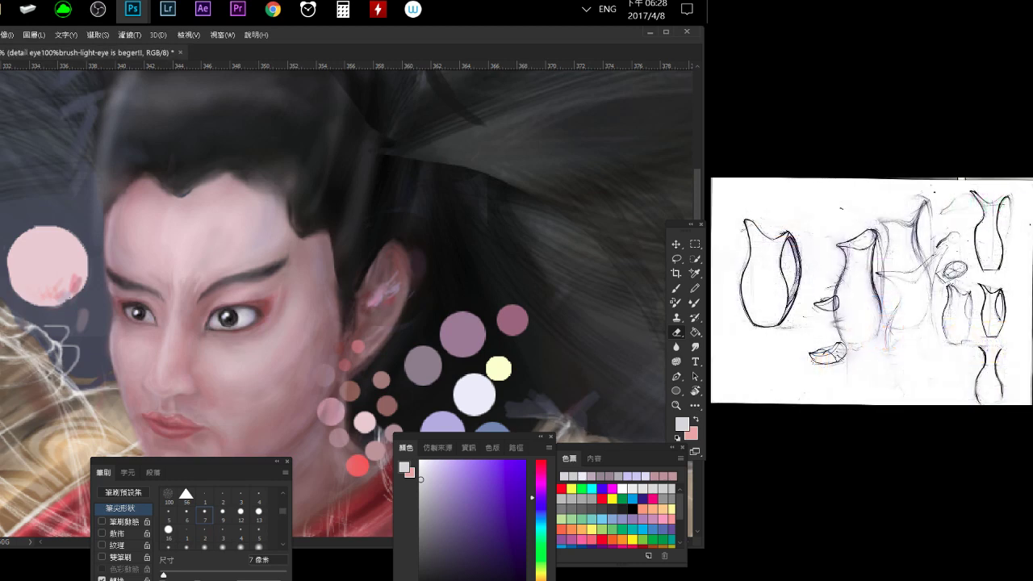
{"action": "left_click_drag", "start_coordinate": [44, 282], "coordinate": [81, 299]}
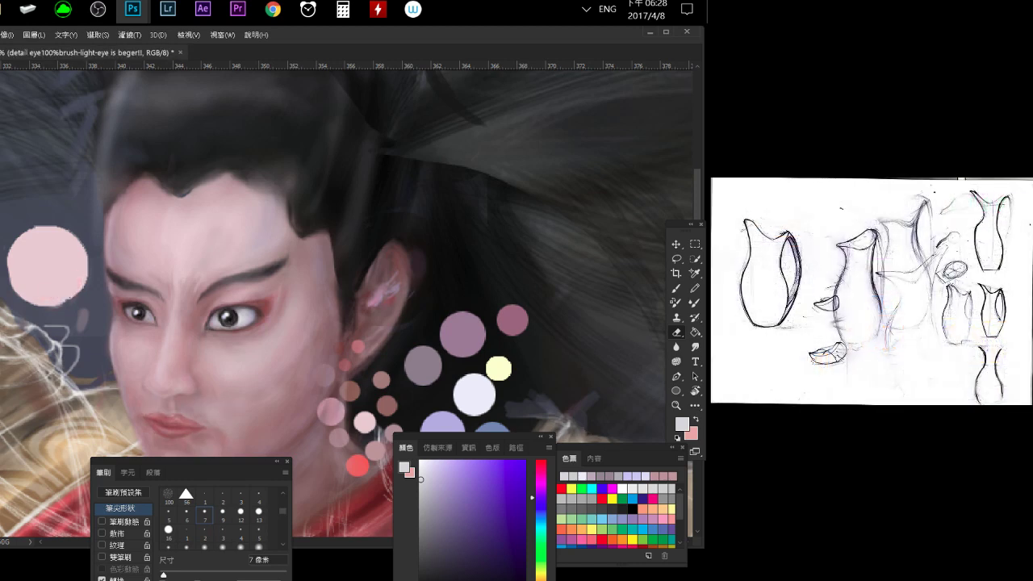
{"action": "mouse_move", "coordinate": [242, 317]}
{"action": "left_mouse_down"}
{"action": "mouse_move", "coordinate": [277, 358]}
{"action": "mouse_move", "coordinate": [302, 300]}
{"action": "mouse_move", "coordinate": [234, 347]}
{"action": "left_mouse_up"}
{"action": "key", "text": "bracketright"}
{"action": "key", "text": "bracketright"}
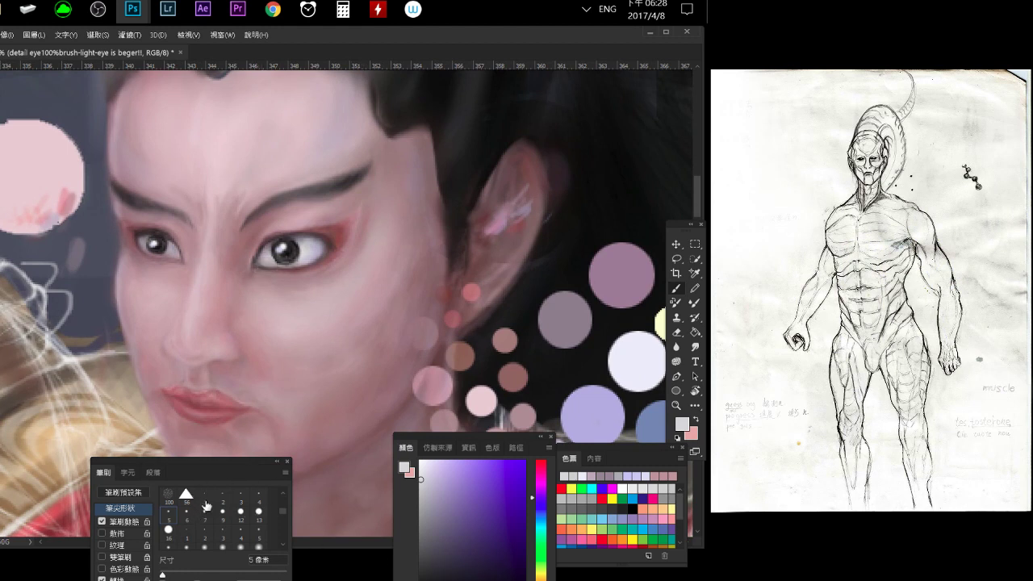
On the center line layer, set a 1–2 px brush and load bright red to recolour the guide lines.
{"action": "left_click", "coordinate": [205, 497]}
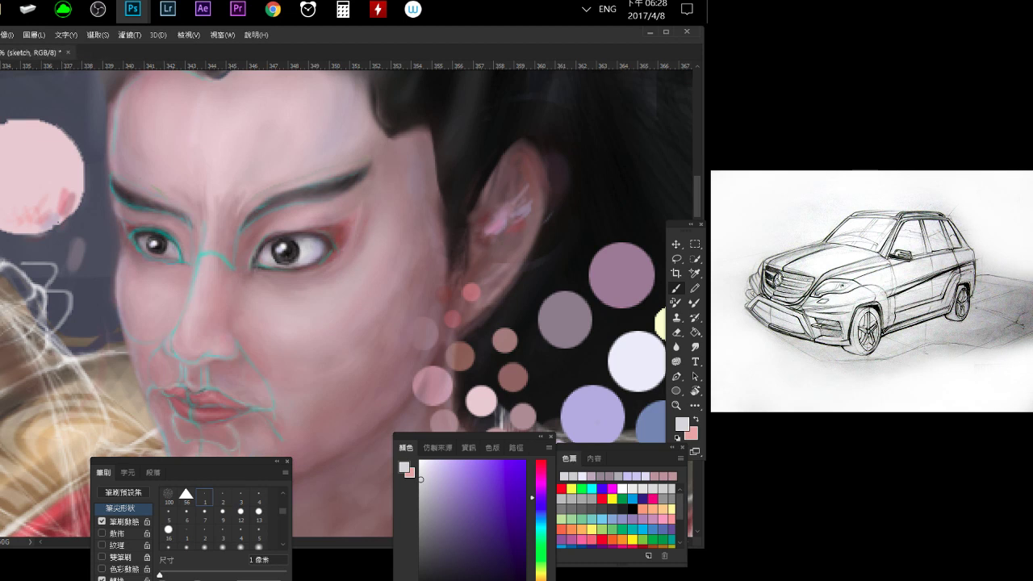
{"action": "key", "text": "alt+bracketright"}
{"action": "key", "text": "e"}
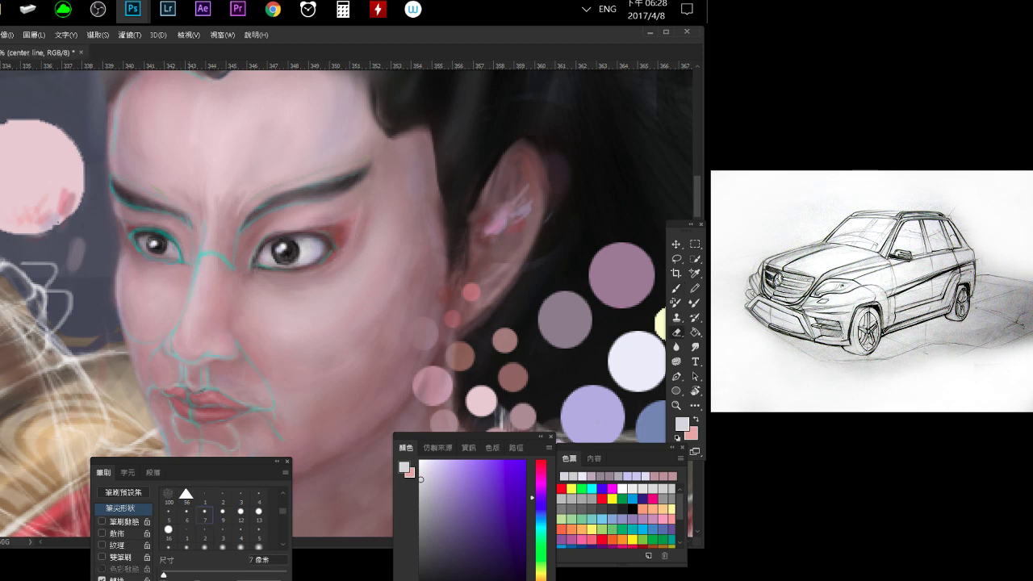
{"action": "left_click", "coordinate": [205, 495]}
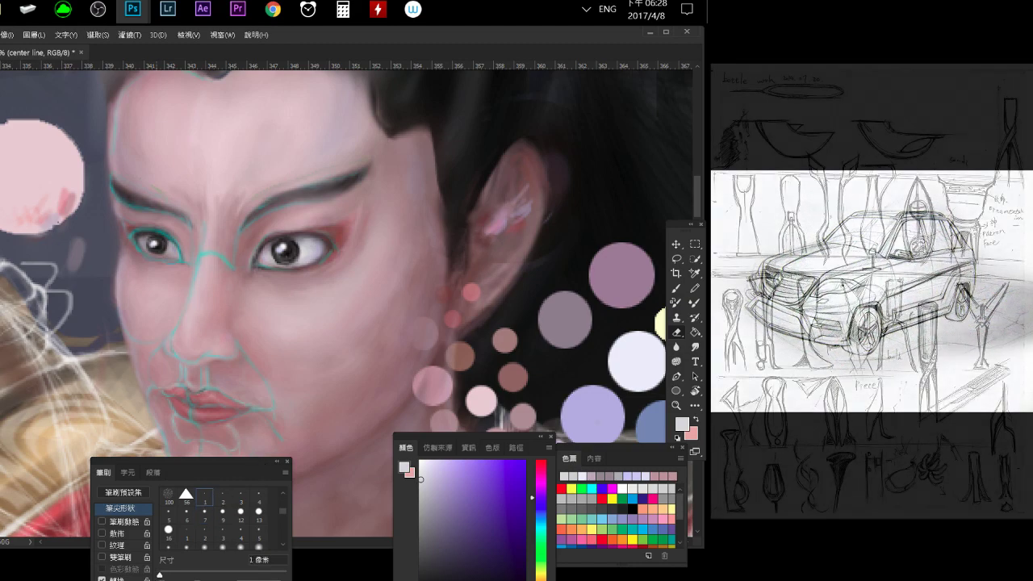
{"action": "left_click", "coordinate": [223, 495]}
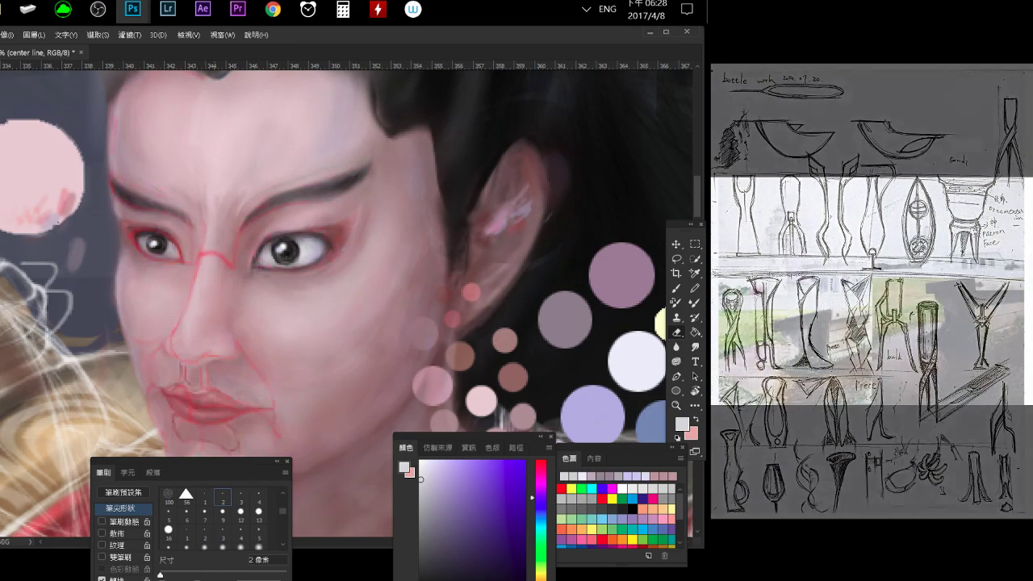
{"action": "mouse_move", "coordinate": [541, 497]}
{"action": "left_mouse_down"}
{"action": "mouse_move", "coordinate": [541, 460]}
{"action": "mouse_move", "coordinate": [519, 465]}
{"action": "left_mouse_up"}
{"action": "left_click", "coordinate": [505, 464]}
{"action": "key", "text": "b"}
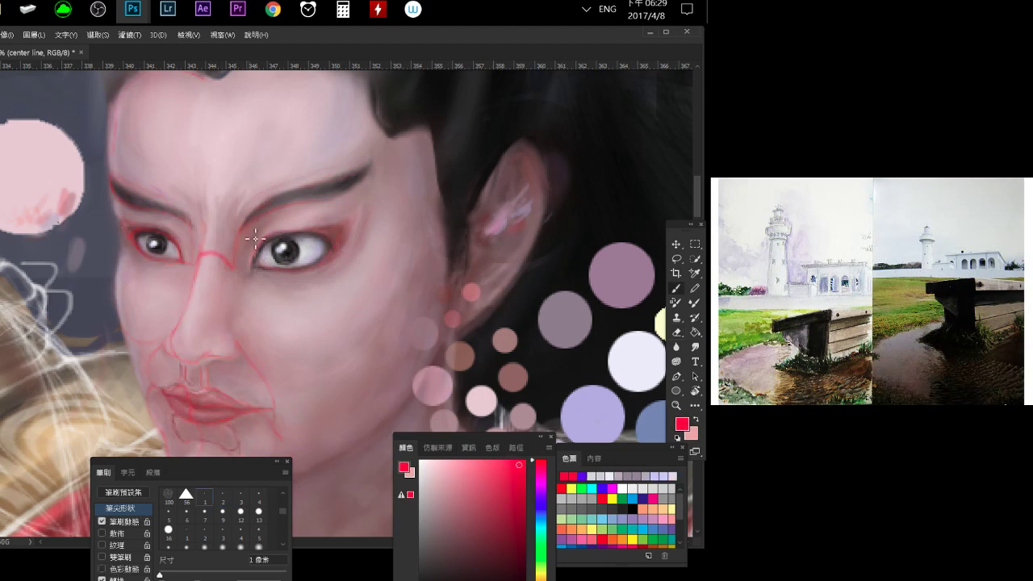
Save the portrait, zoom out, and step through the layers to 水晶體膜繪製.
{"action": "key", "text": "ctrl+s"}
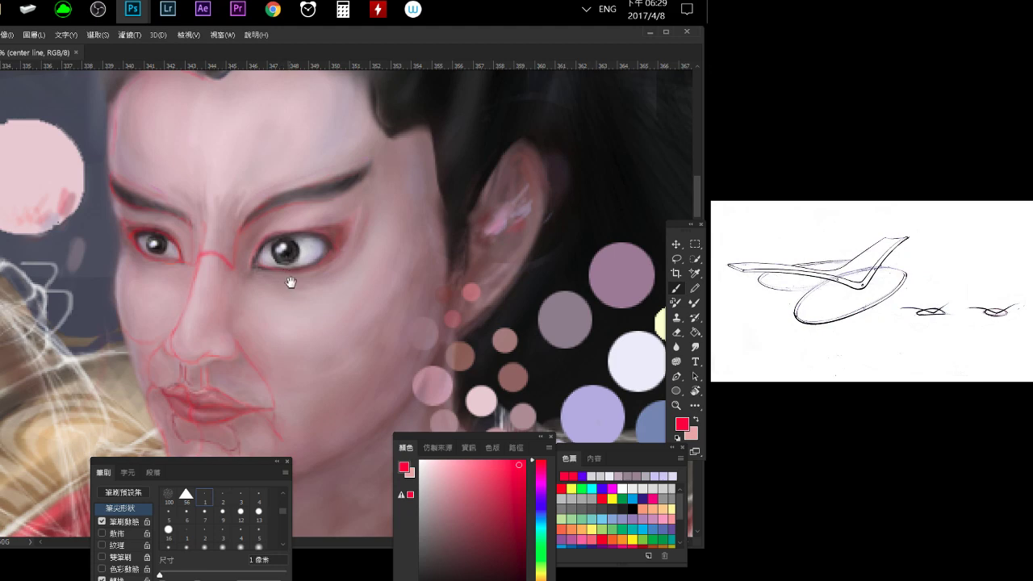
{"action": "mouse_move", "coordinate": [296, 306]}
{"action": "left_mouse_down"}
{"action": "mouse_move", "coordinate": [280, 305]}
{"action": "mouse_move", "coordinate": [291, 303]}
{"action": "left_mouse_up"}
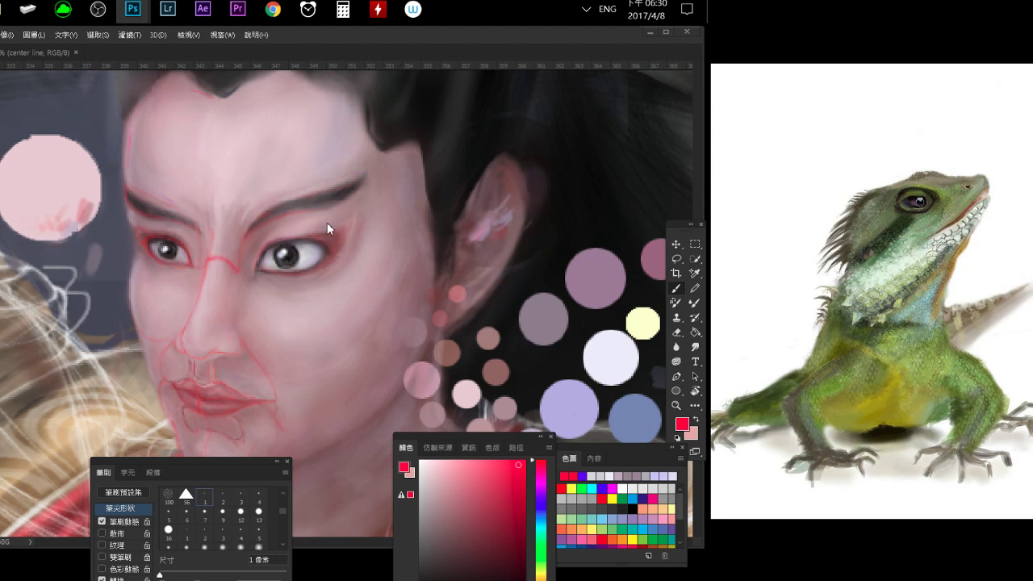
{"action": "left_click", "coordinate": [329, 265]}
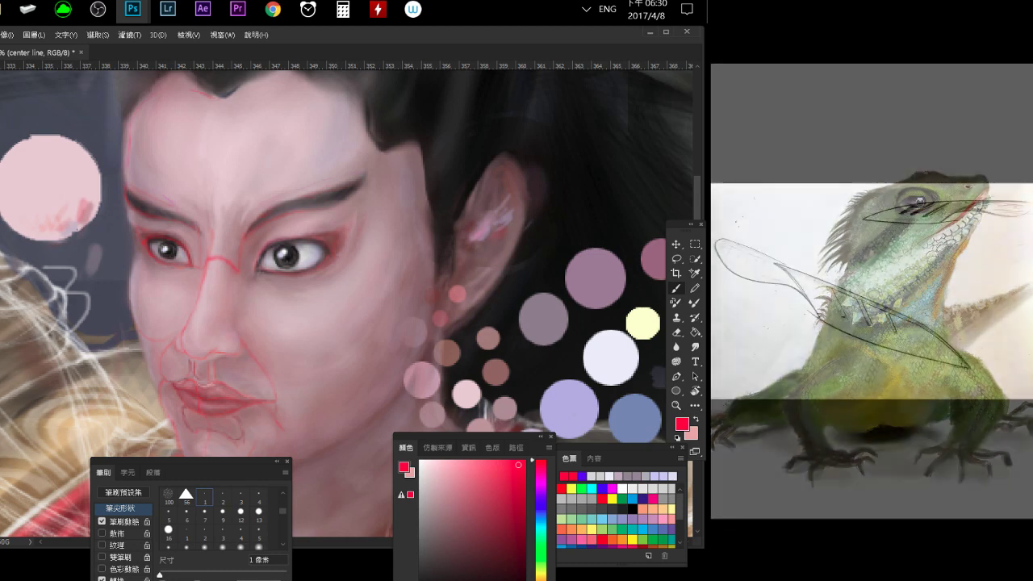
{"action": "key", "text": "alt+bracketleft"}
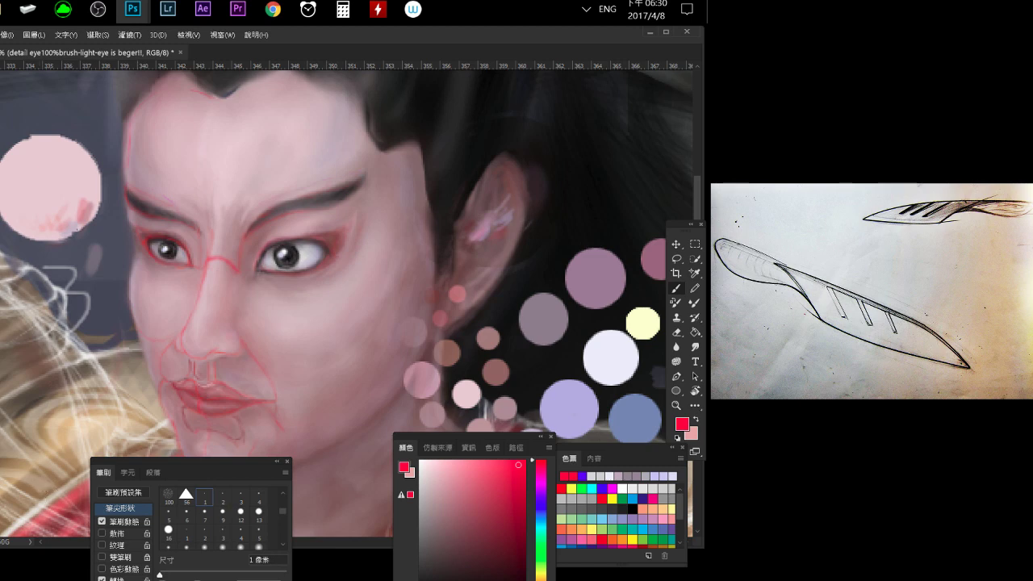
{"action": "key", "text": "alt+bracketleft"}
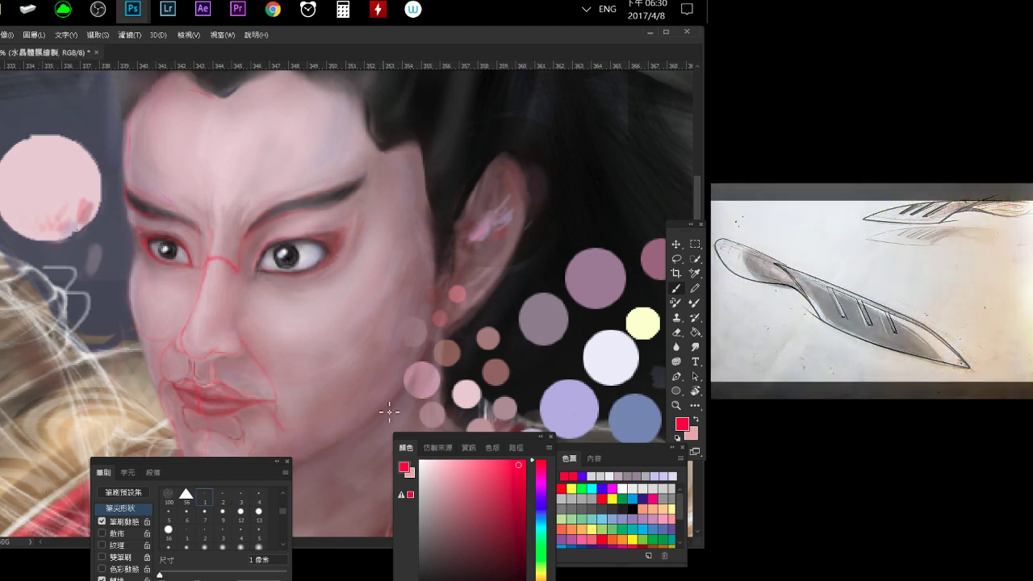
Choose dark maroon then dark brown, zoom to the right eye, and add new layer 圖層 702.
{"action": "mouse_move", "coordinate": [426, 562]}
{"action": "left_mouse_down"}
{"action": "mouse_move", "coordinate": [511, 570]}
{"action": "mouse_move", "coordinate": [508, 556]}
{"action": "left_mouse_up"}
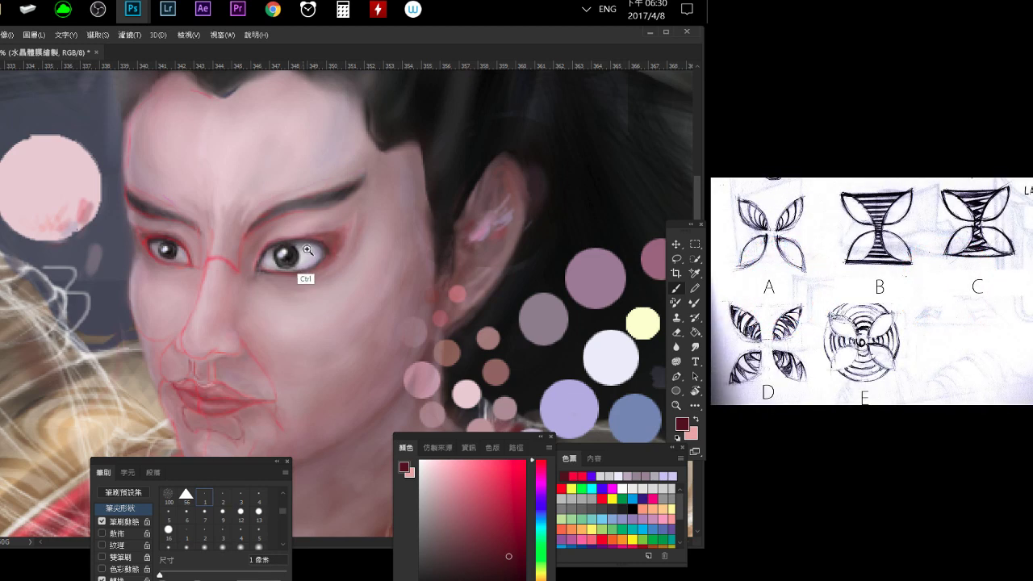
{"action": "left_click_drag", "start_coordinate": [307, 251], "coordinate": [320, 248]}
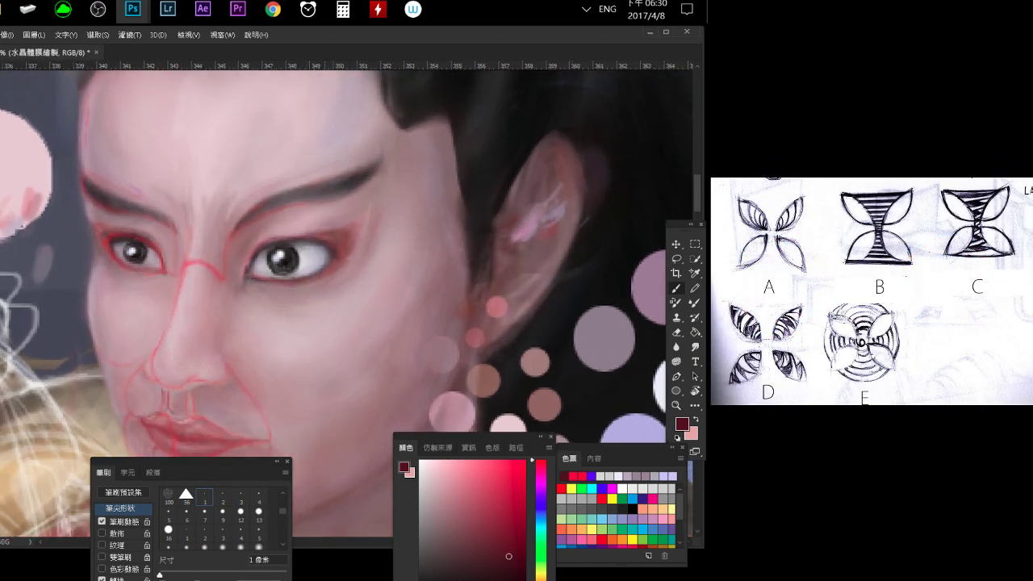
{"action": "left_click", "coordinate": [448, 569]}
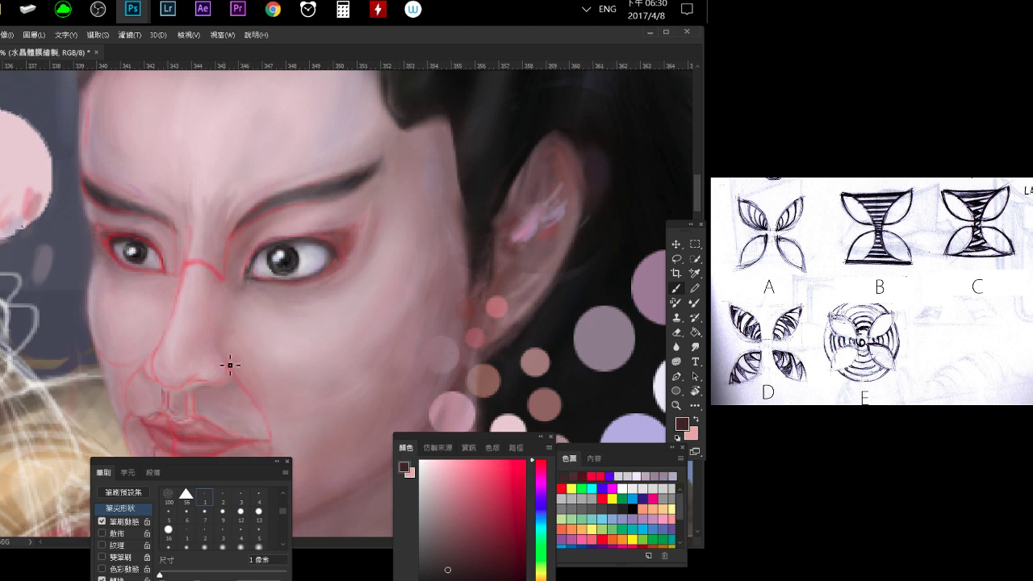
{"action": "left_click", "coordinate": [268, 280], "text": "alt"}
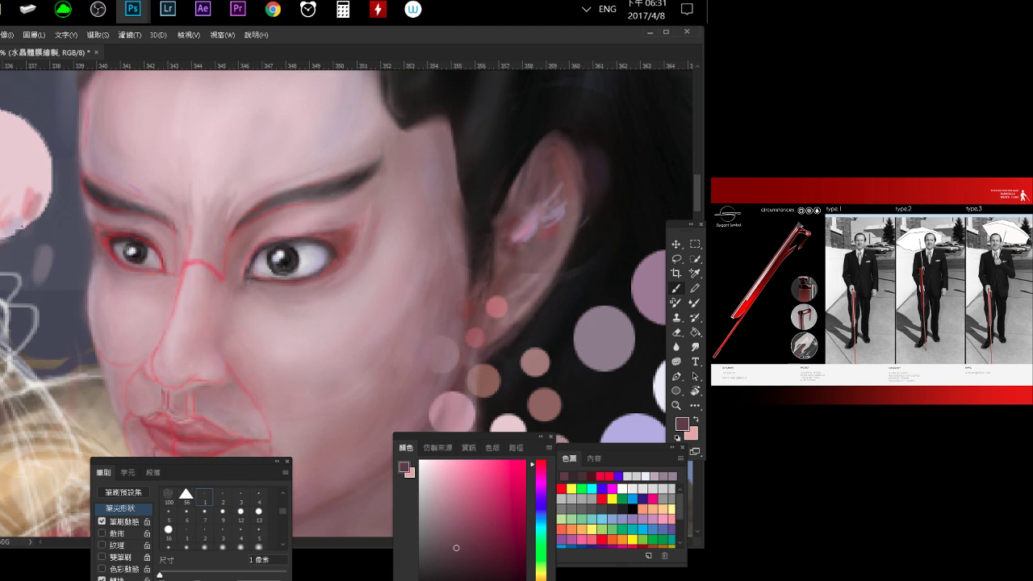
{"action": "key", "text": "ctrl+shift+alt+n"}
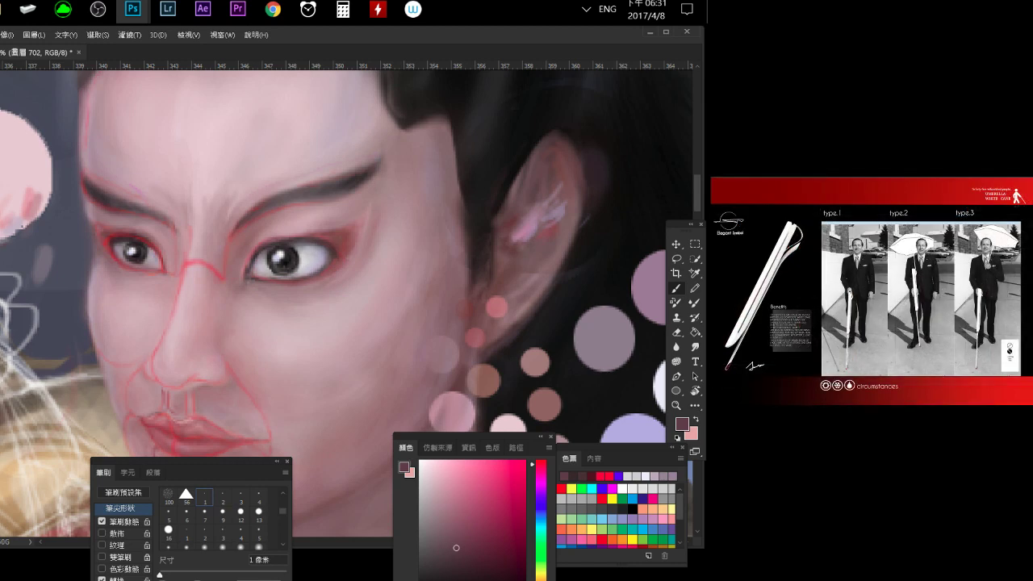
{"action": "key", "text": "ctrl+e"}
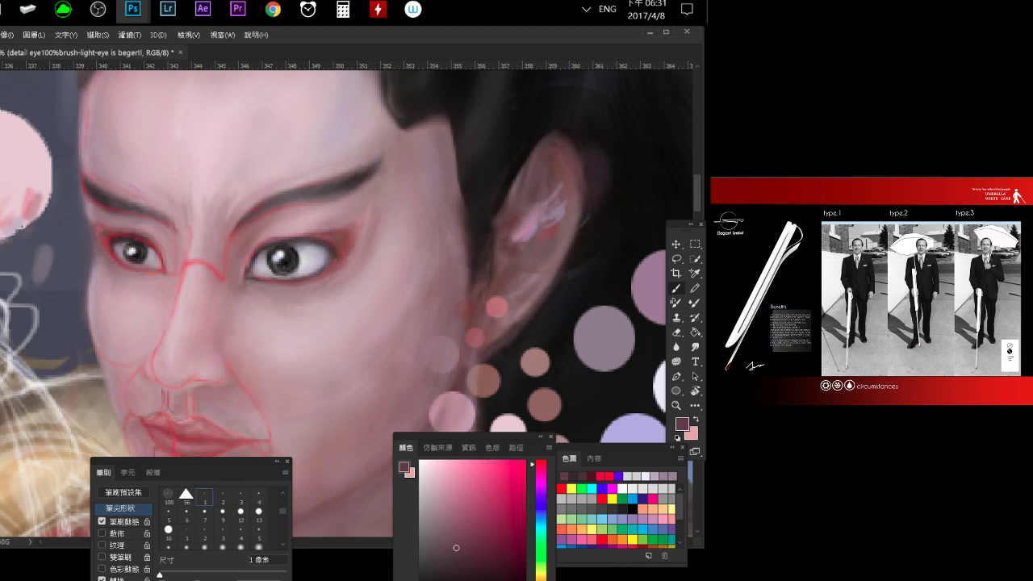
{"action": "key", "text": "ctrl+z"}
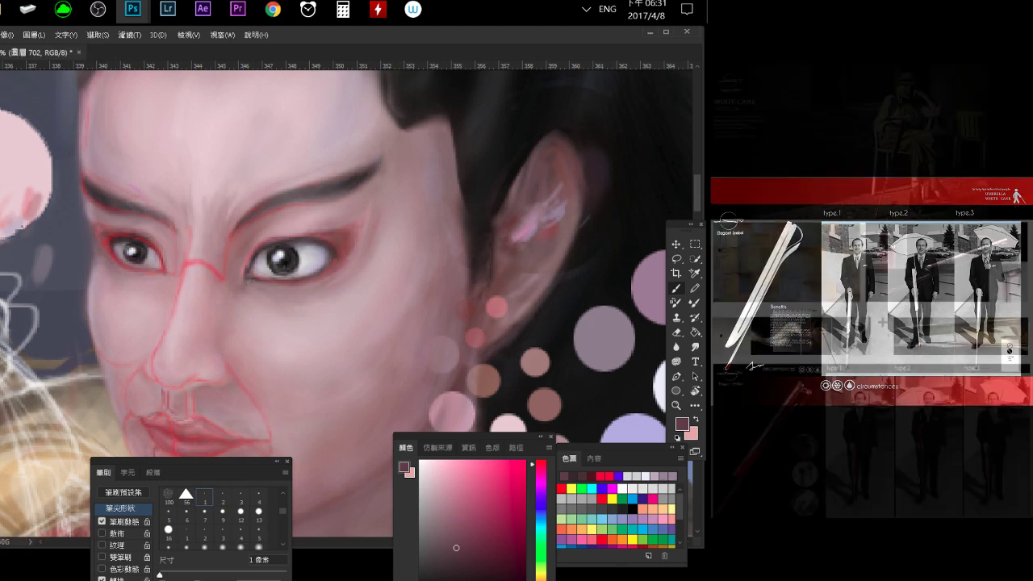